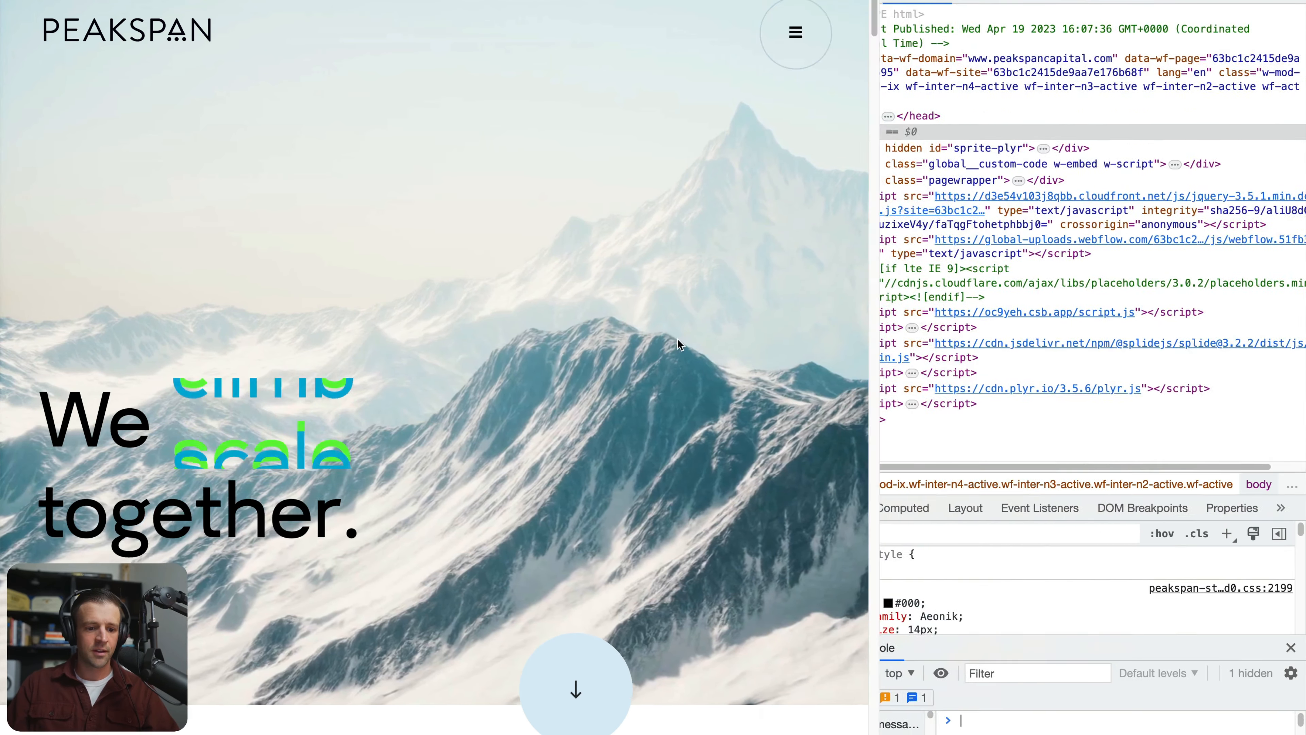
# Widen the developer tools and inspect the headline's "We" heading and the animated flip div beside it
pyautogui.moveTo(678, 338); pyautogui.dragTo(513, 327)
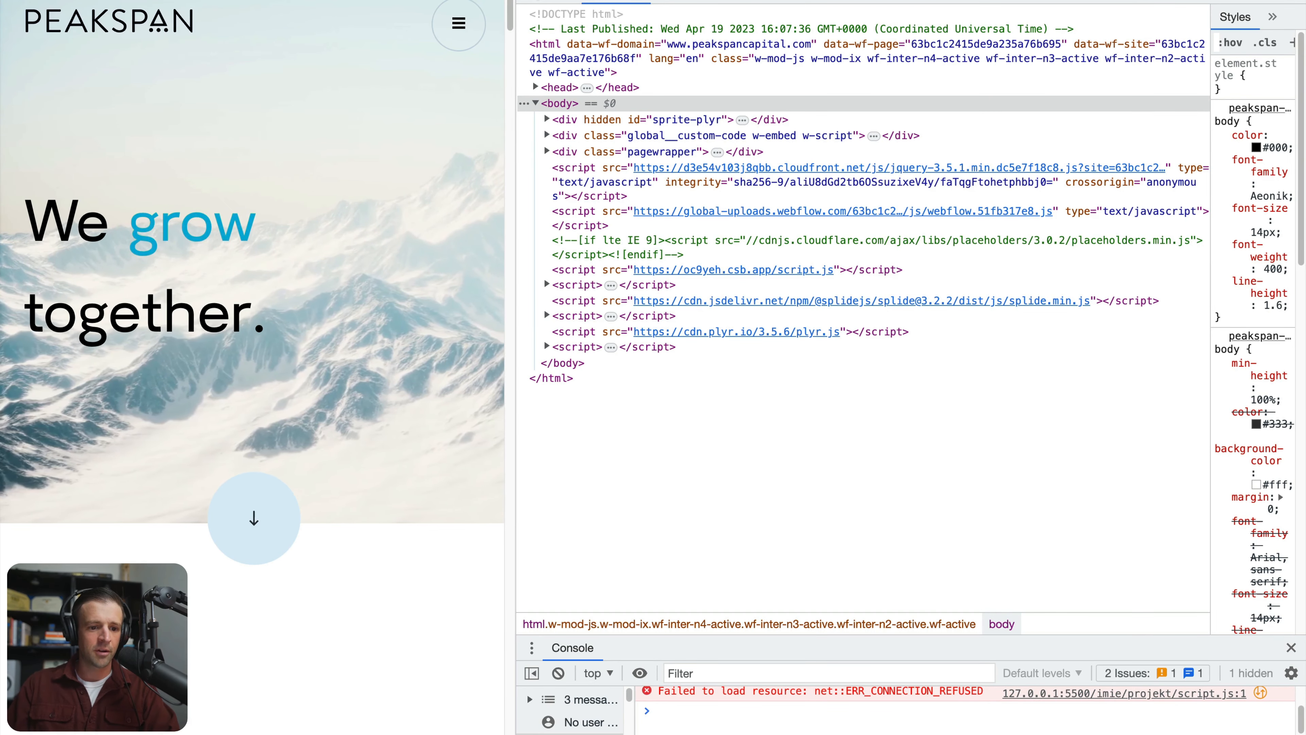
pyautogui.click(537, 2)
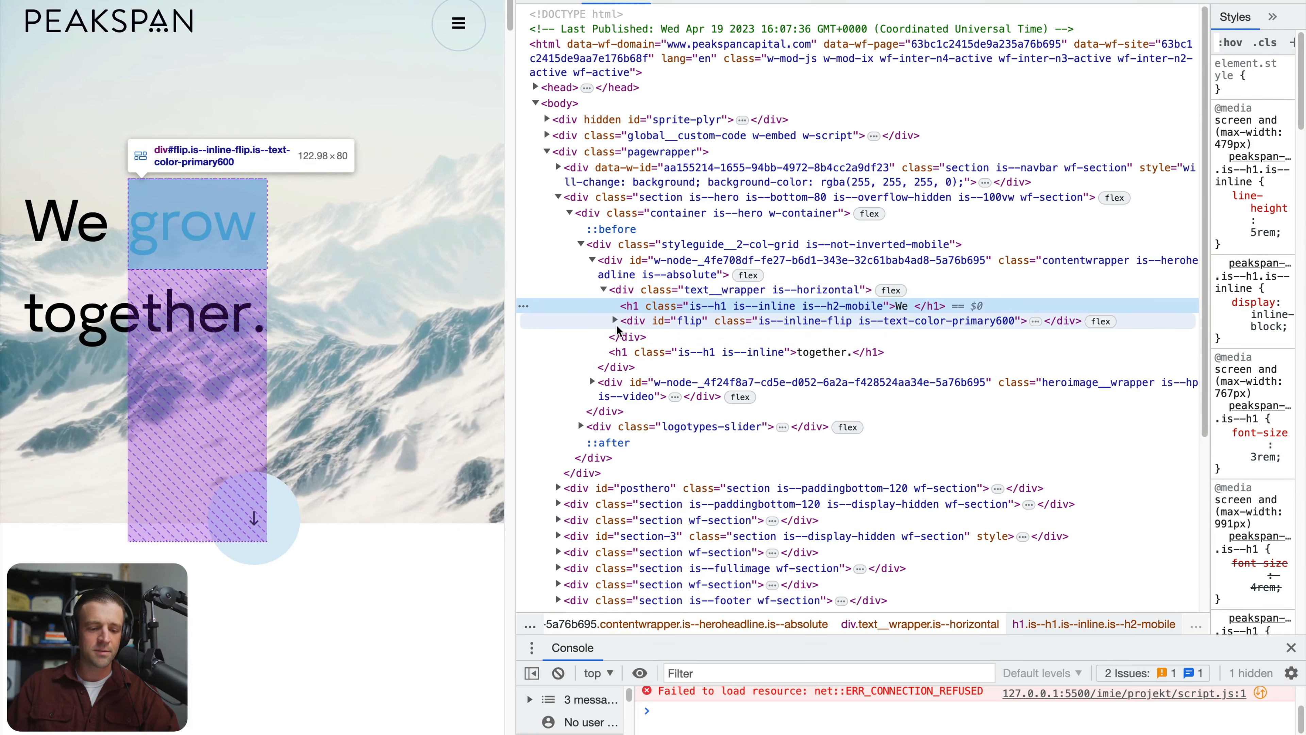
pyautogui.click(196, 227)
pyautogui.click(614, 321)
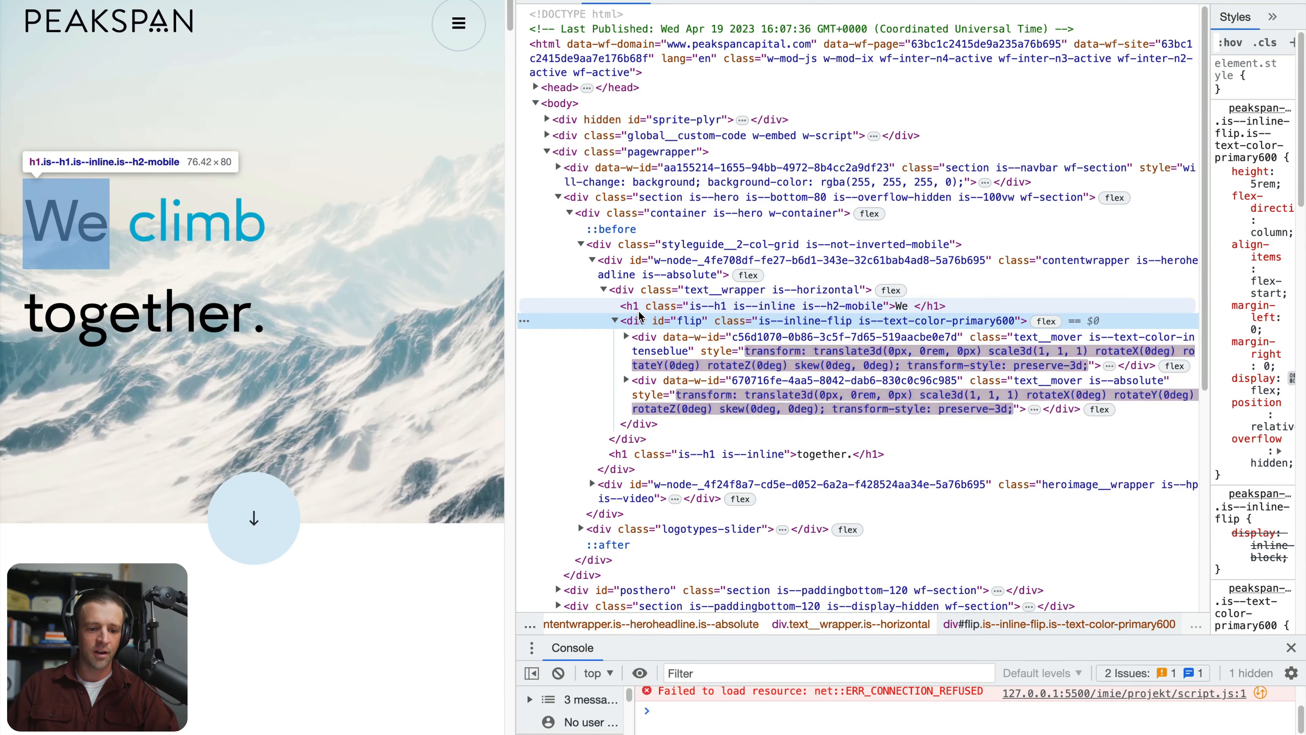
pyautogui.click(640, 309)
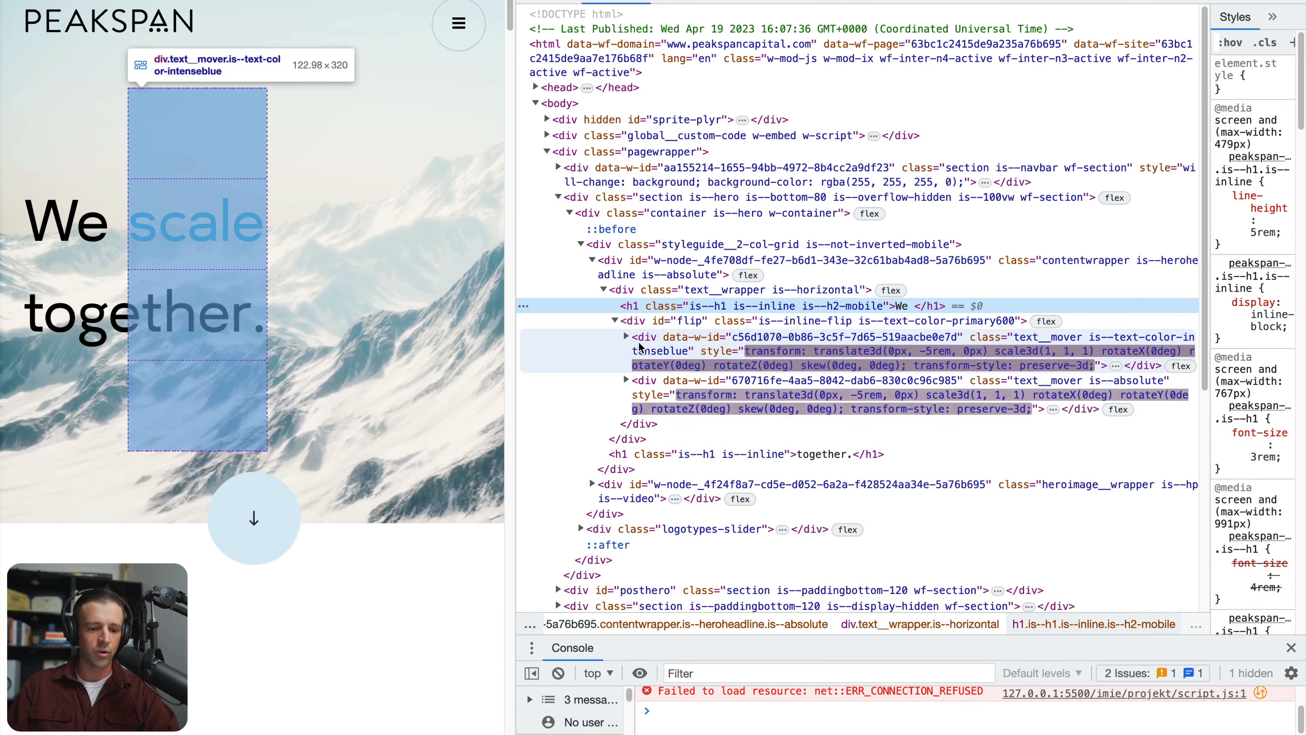
pyautogui.click(629, 322)
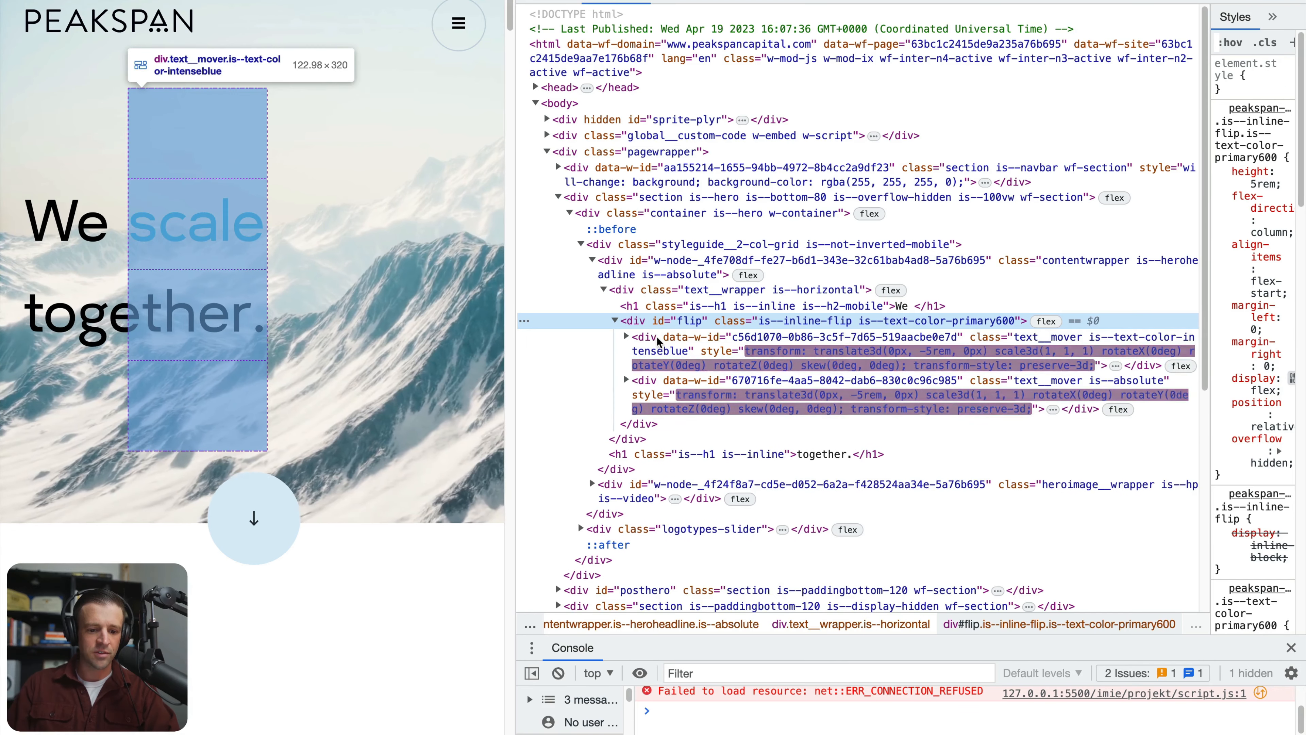
# Expand both text__mover divs inside the flip div and examine their stacked words and the "together." heading below
pyautogui.click(669, 350)
pyautogui.click(667, 401)
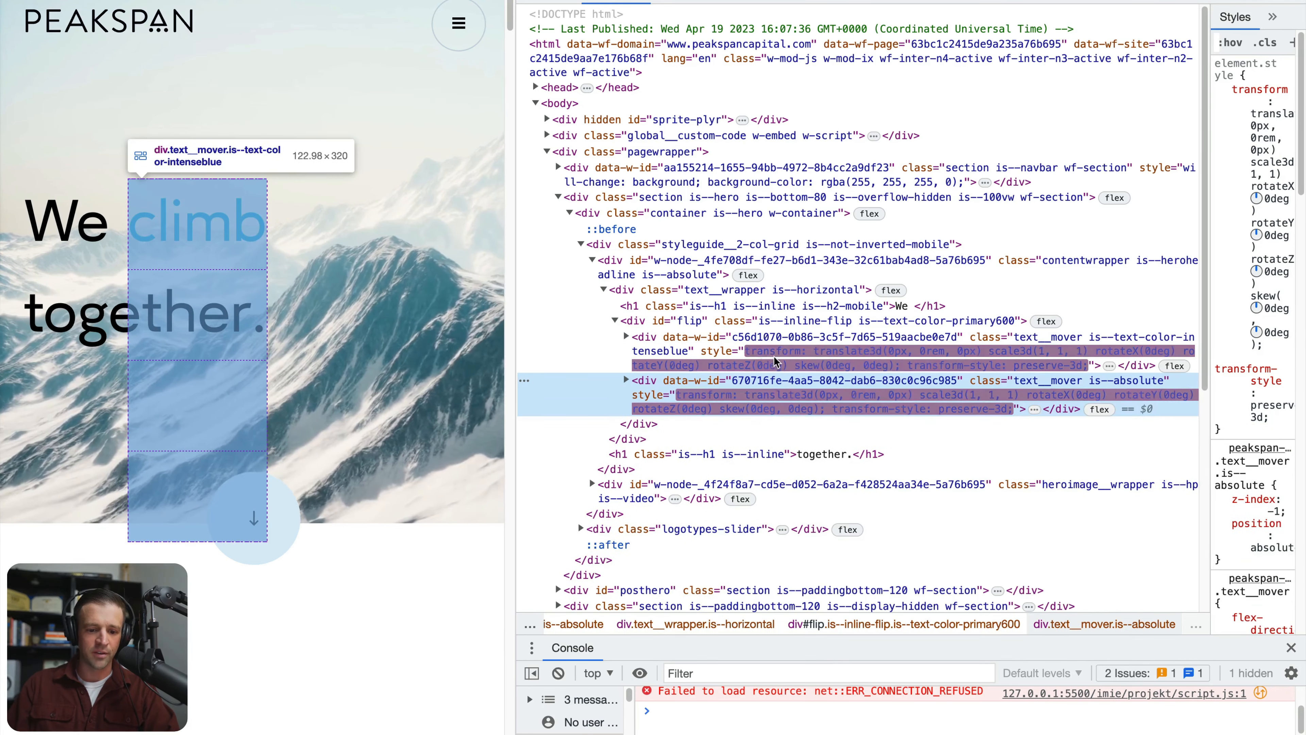
pyautogui.click(626, 337)
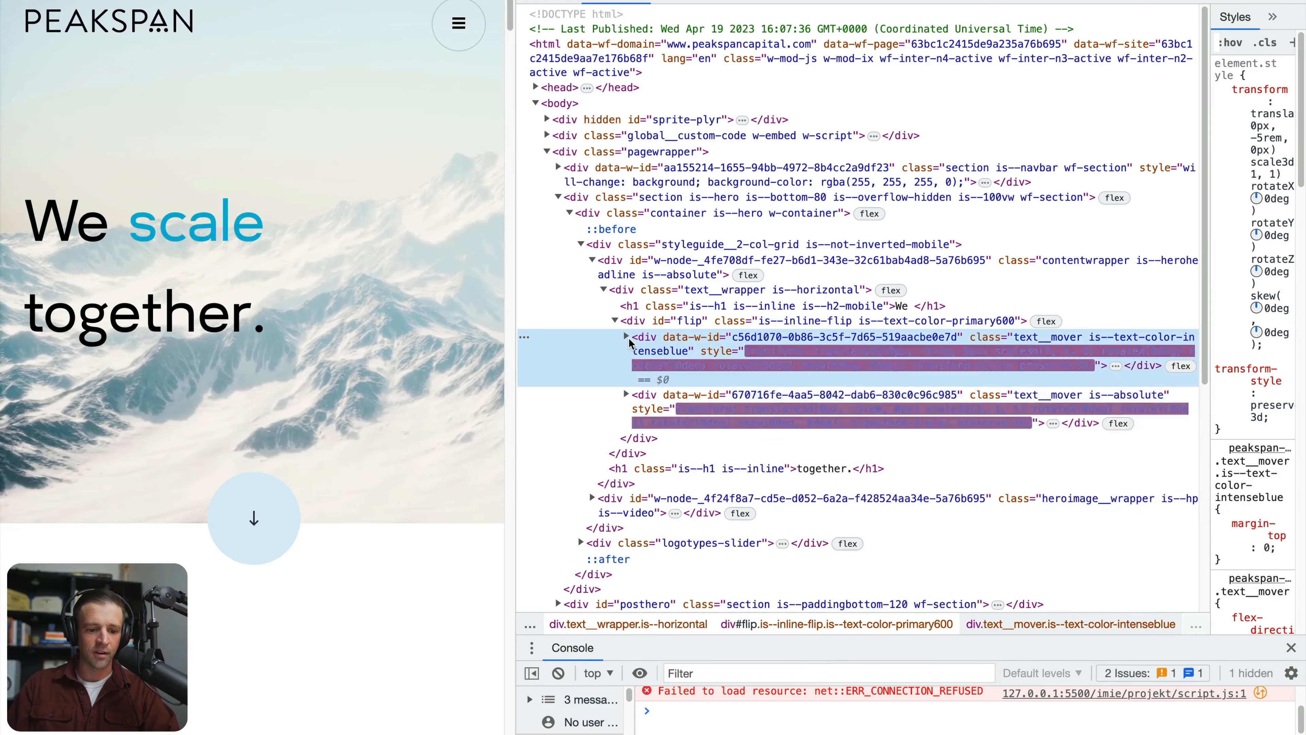
pyautogui.click(628, 455)
pyautogui.click(626, 455)
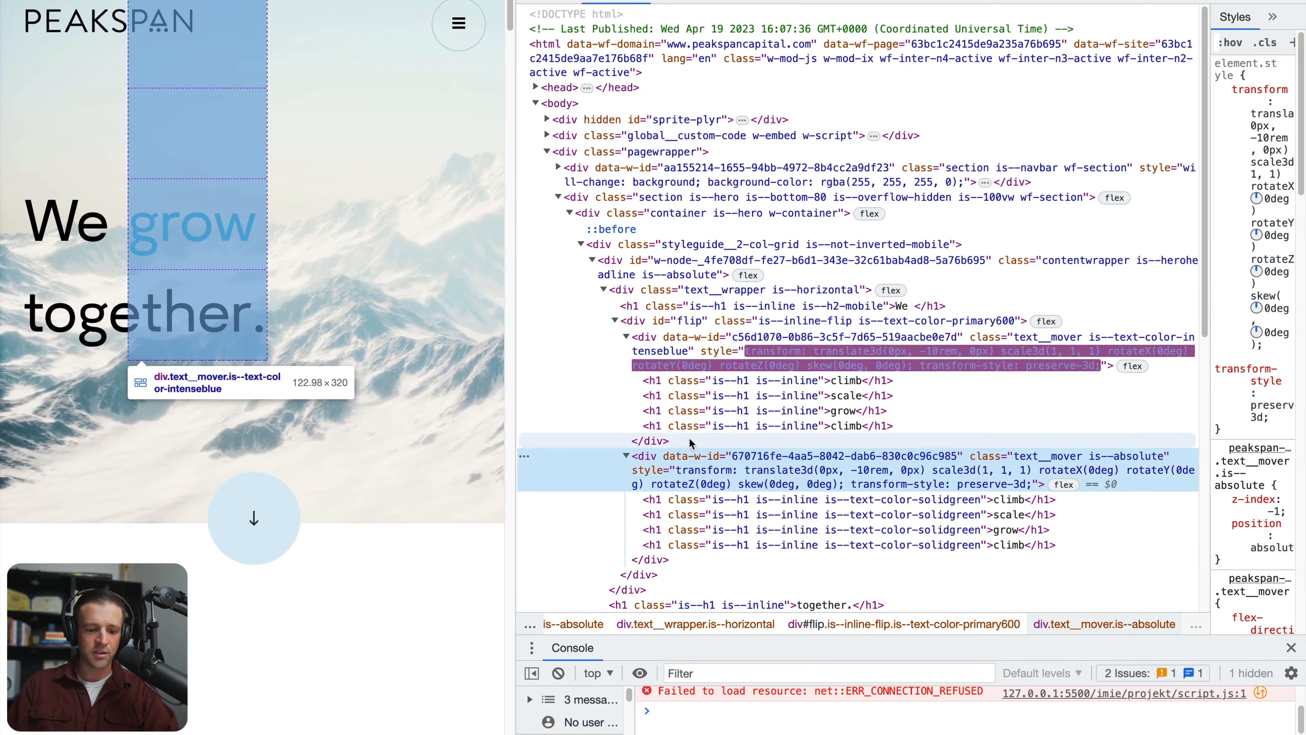
pyautogui.scroll(-1, 760, 438)
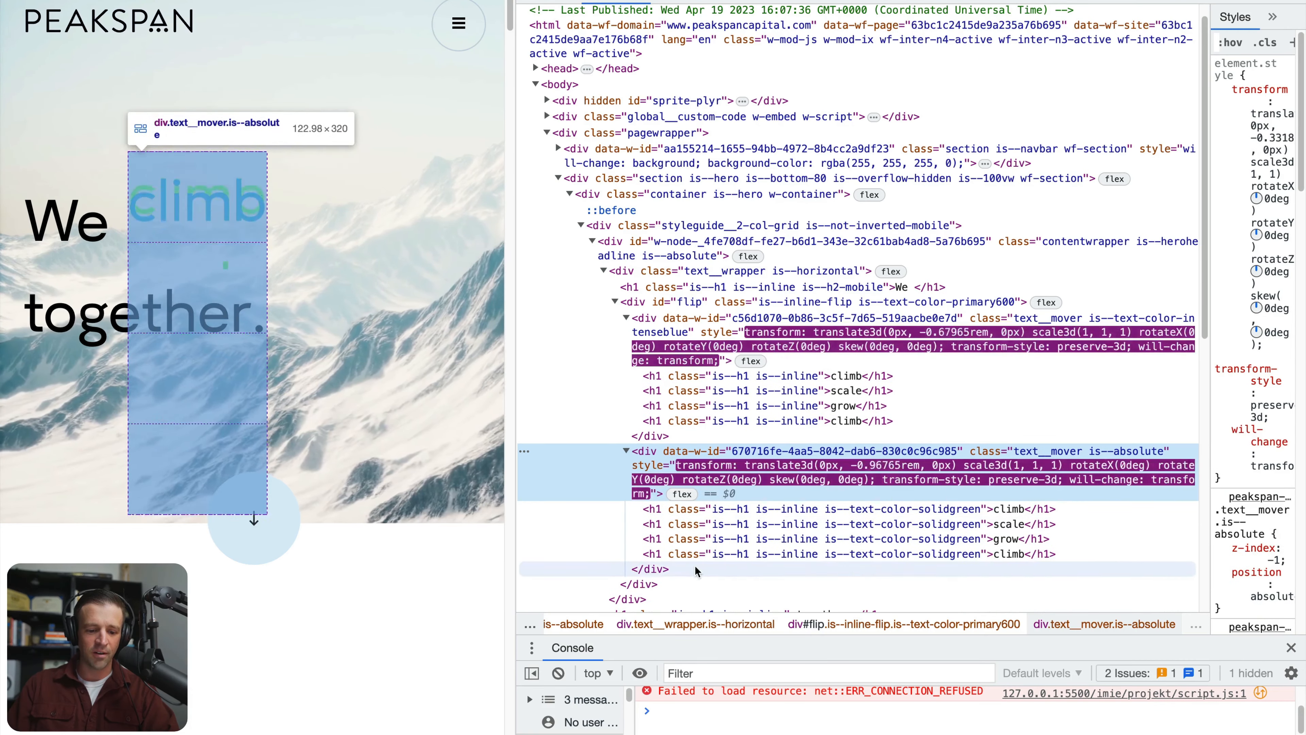
pyautogui.scroll(-2, 706, 540)
pyautogui.click(771, 538)
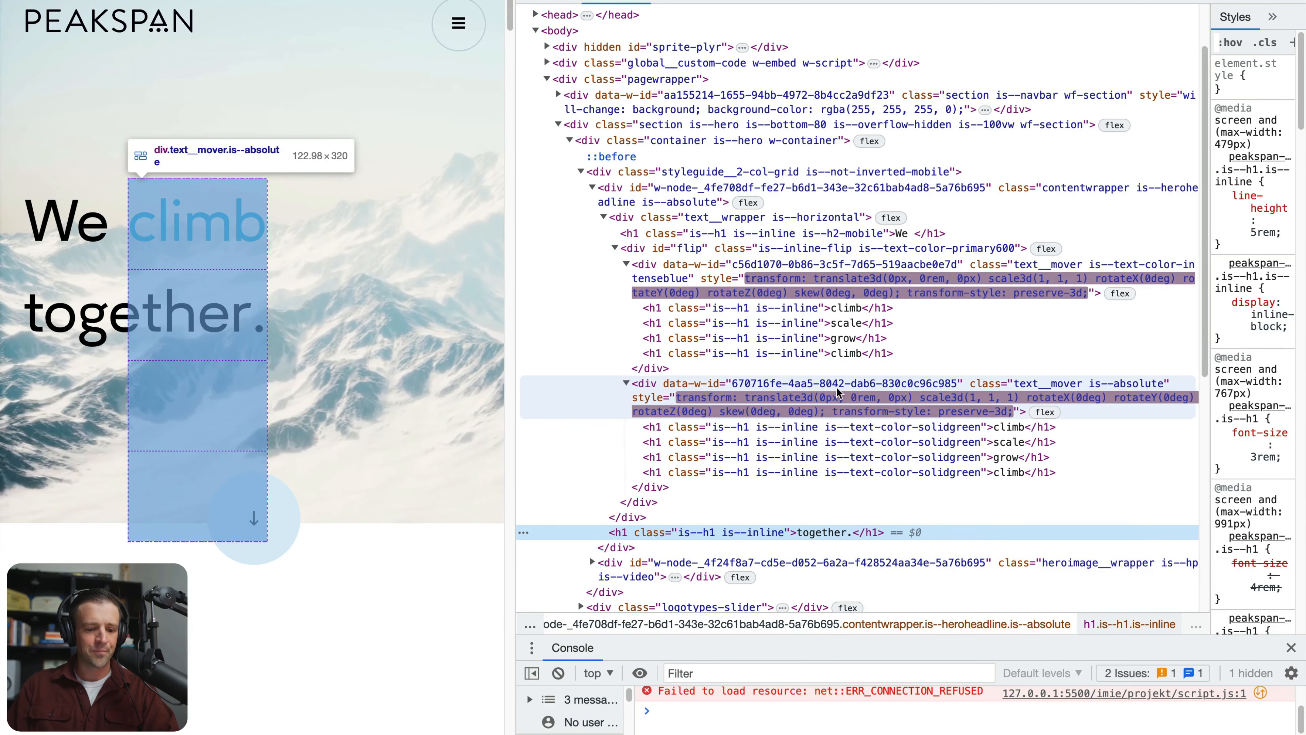
# Resize the styles area, examine the flip div's overflow rule, and collapse both text__mover divs
pyautogui.moveTo(1208, 257); pyautogui.dragTo(976, 257)
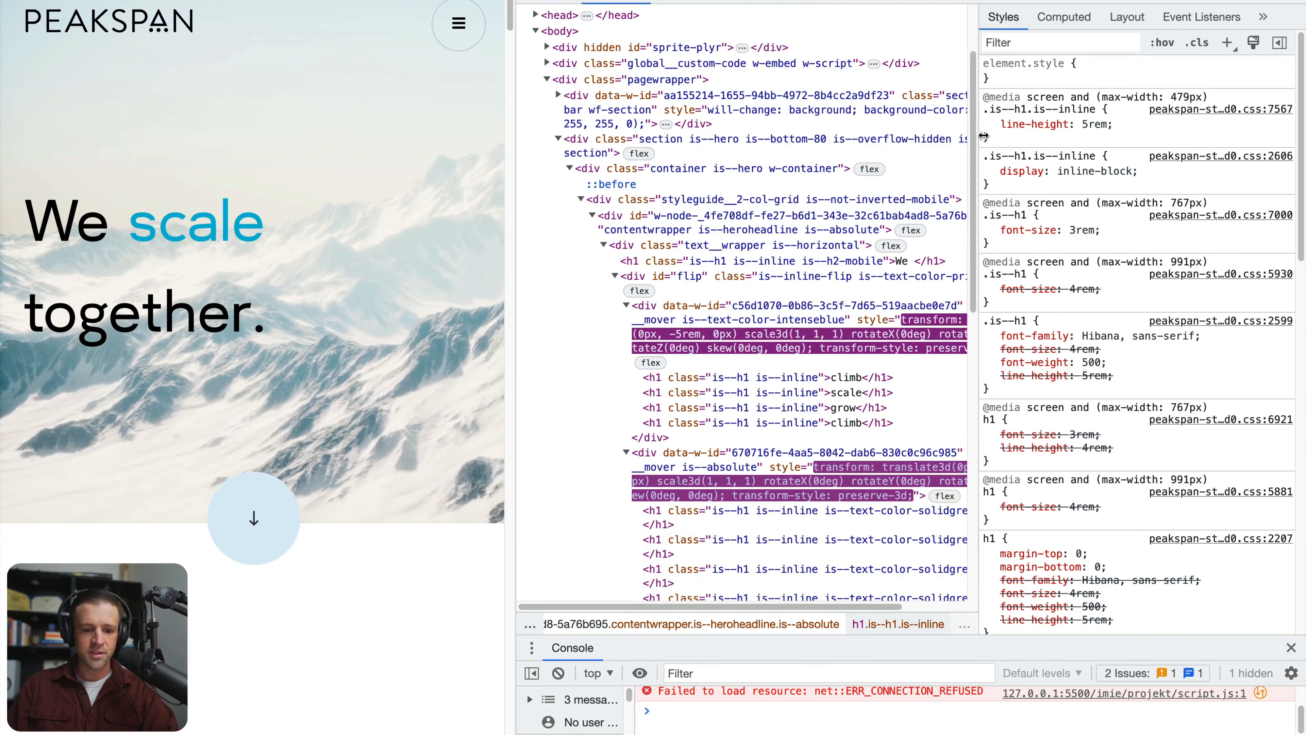
pyautogui.moveTo(979, 145); pyautogui.dragTo(1120, 135)
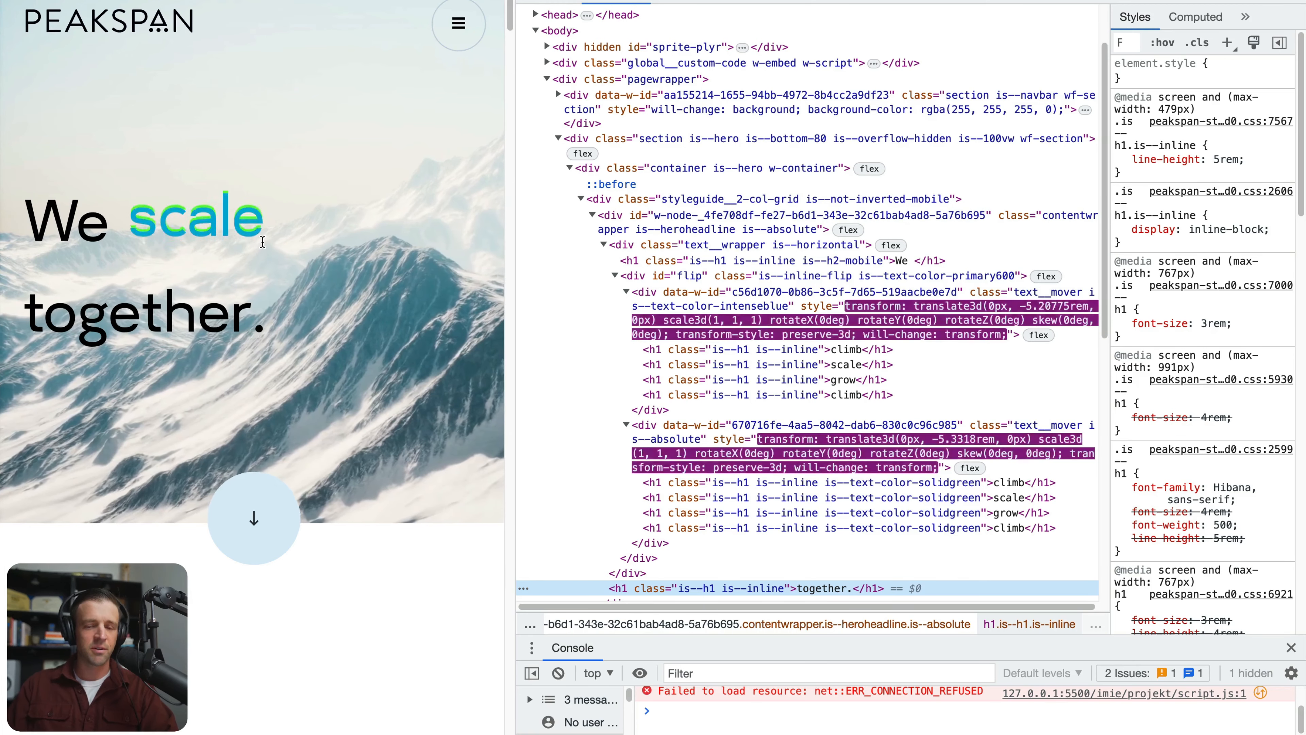
pyautogui.click(756, 259)
pyautogui.click(677, 280)
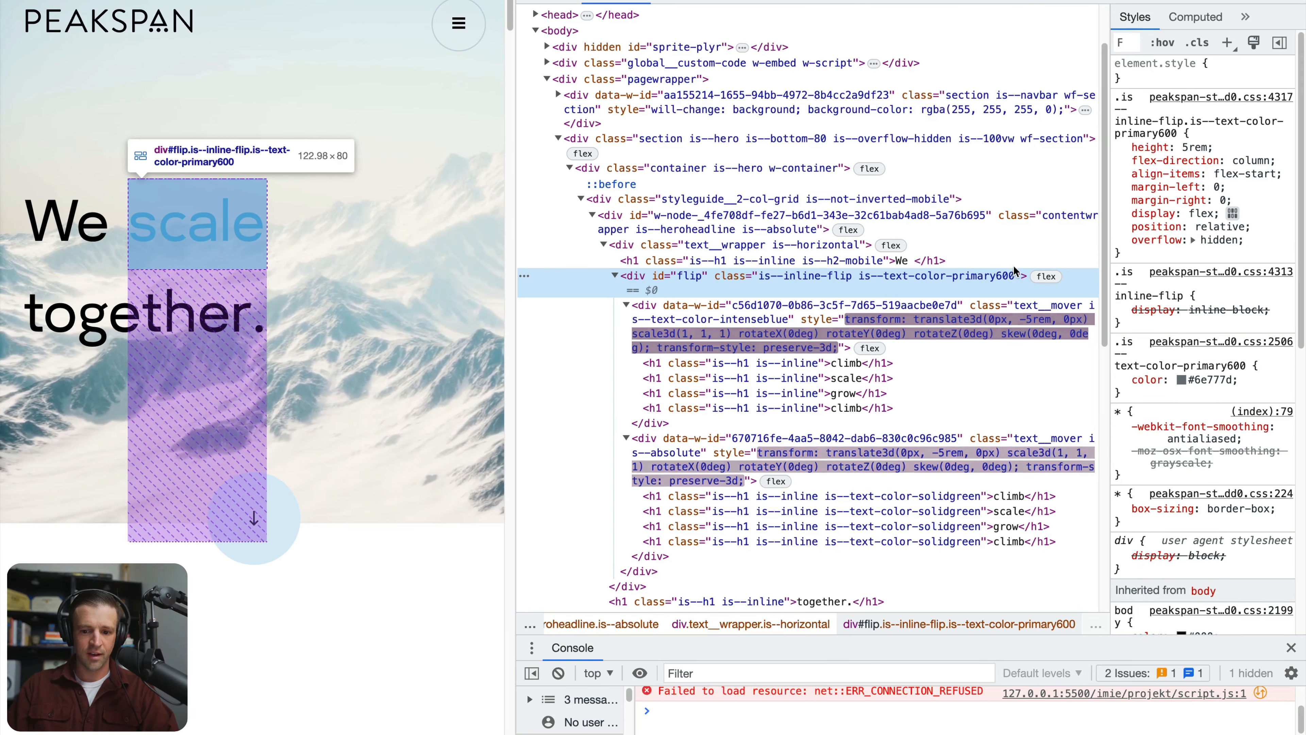
pyautogui.moveTo(1177, 240)
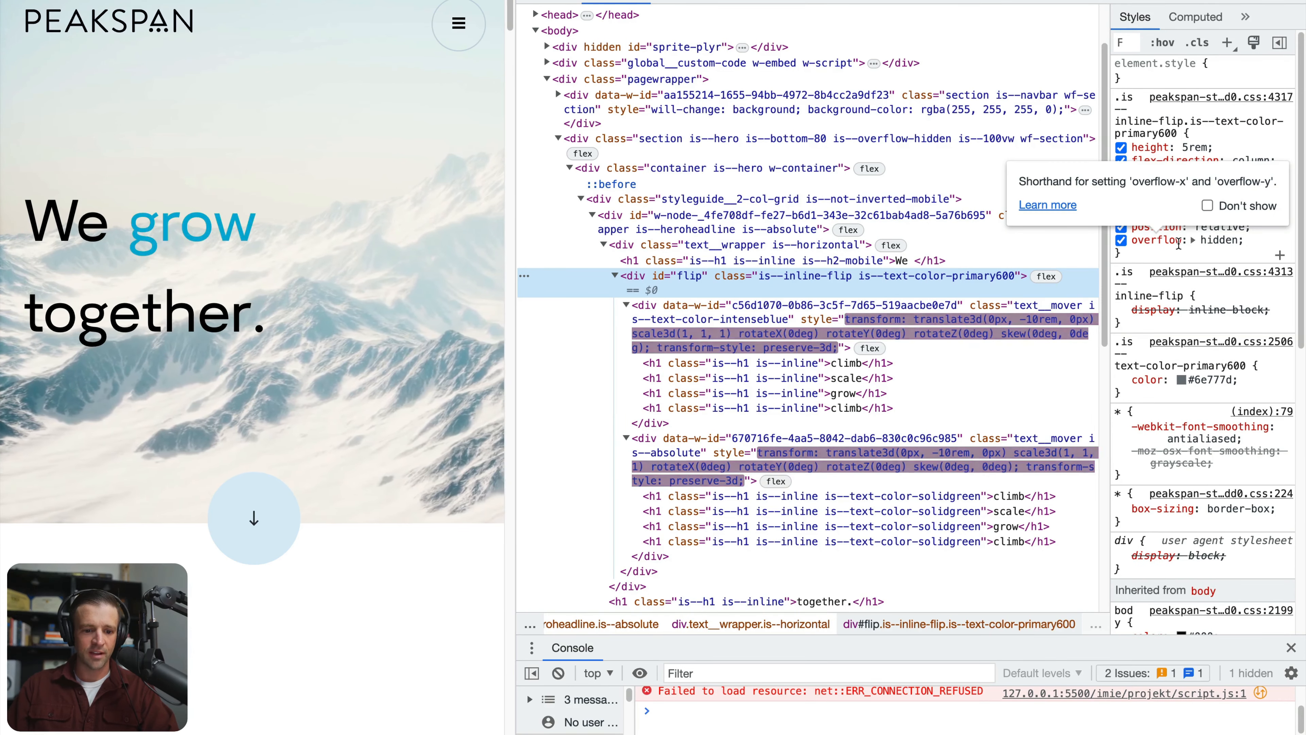
pyautogui.click(626, 305)
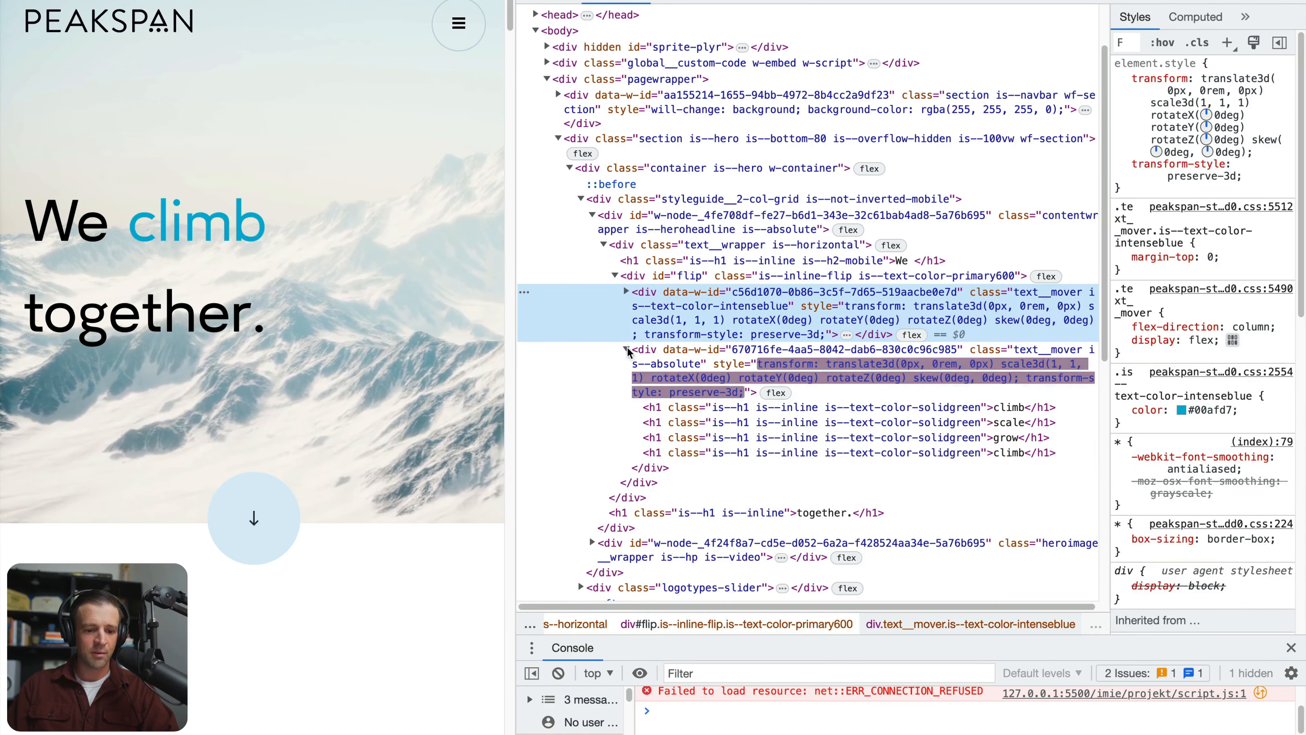
pyautogui.click(627, 350)
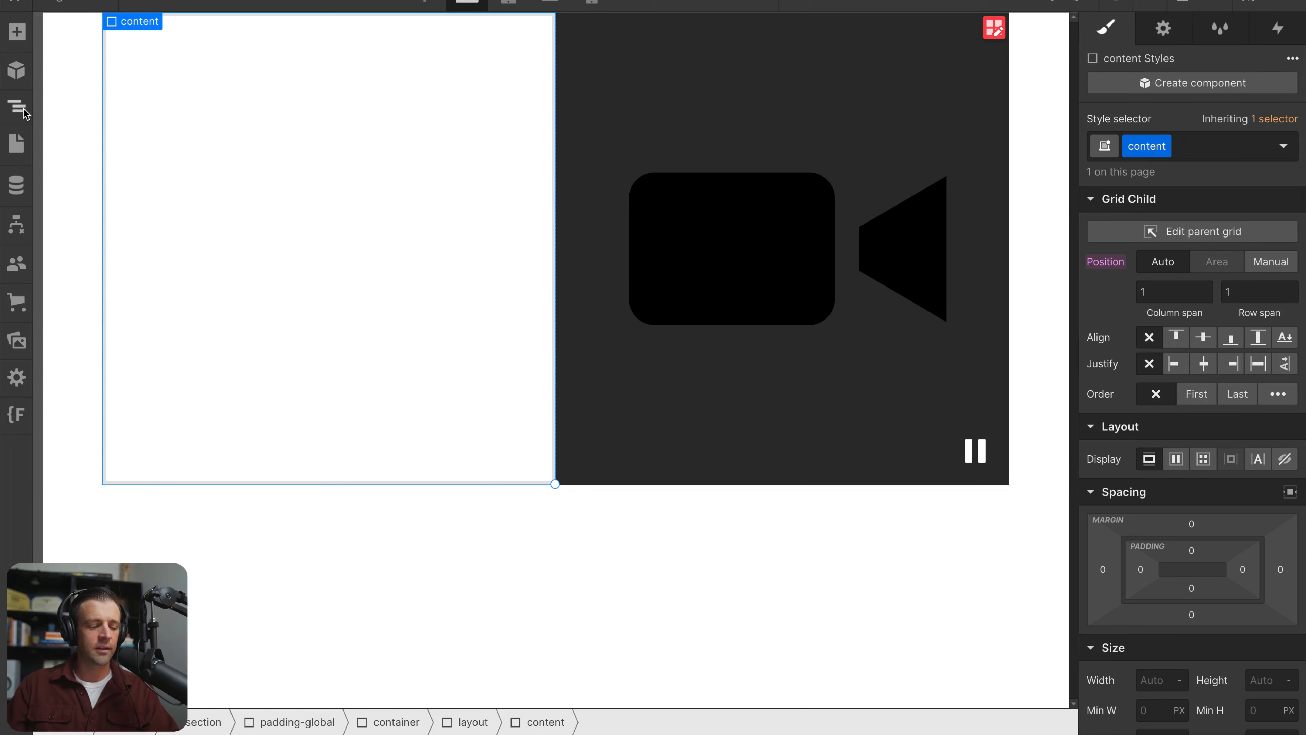
# Switch to Webflow and examine the page structure from the section through padding-global, container and layout to the content and Background Video elements
pyautogui.click(21, 110)
pyautogui.click(137, 111)
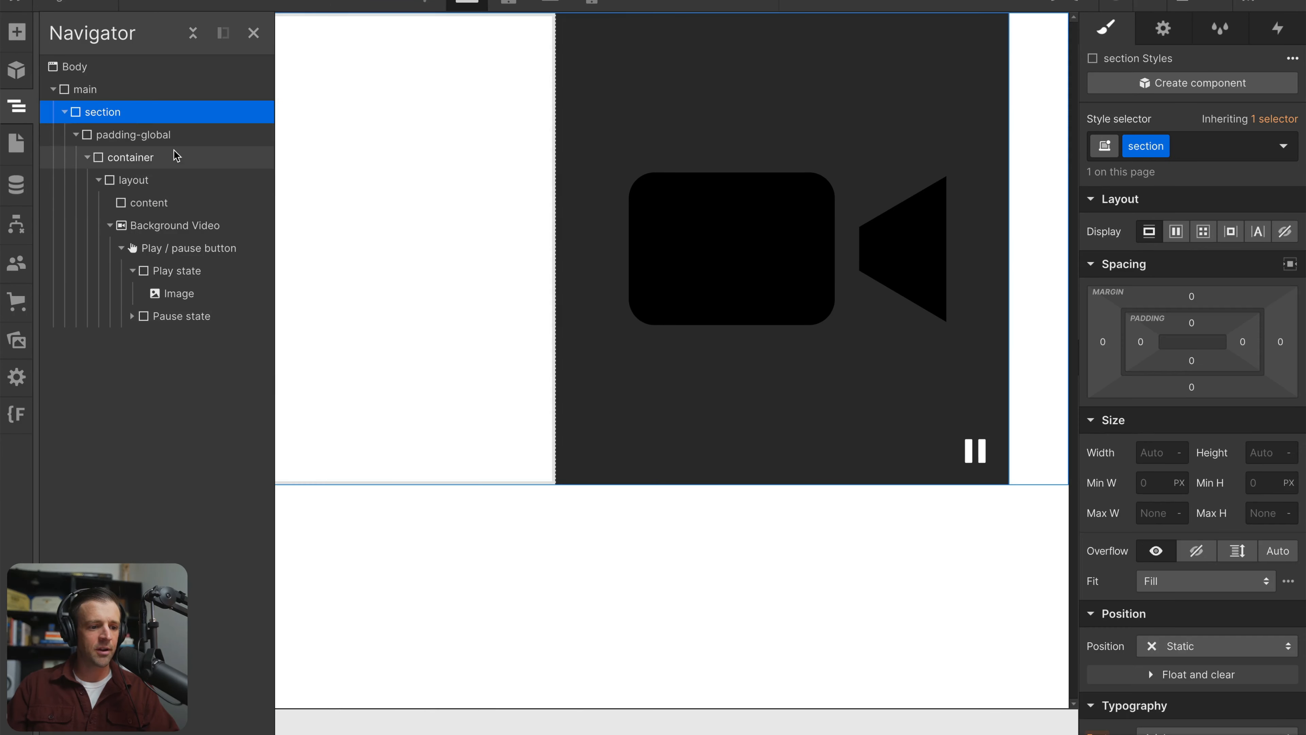
pyautogui.click(170, 134)
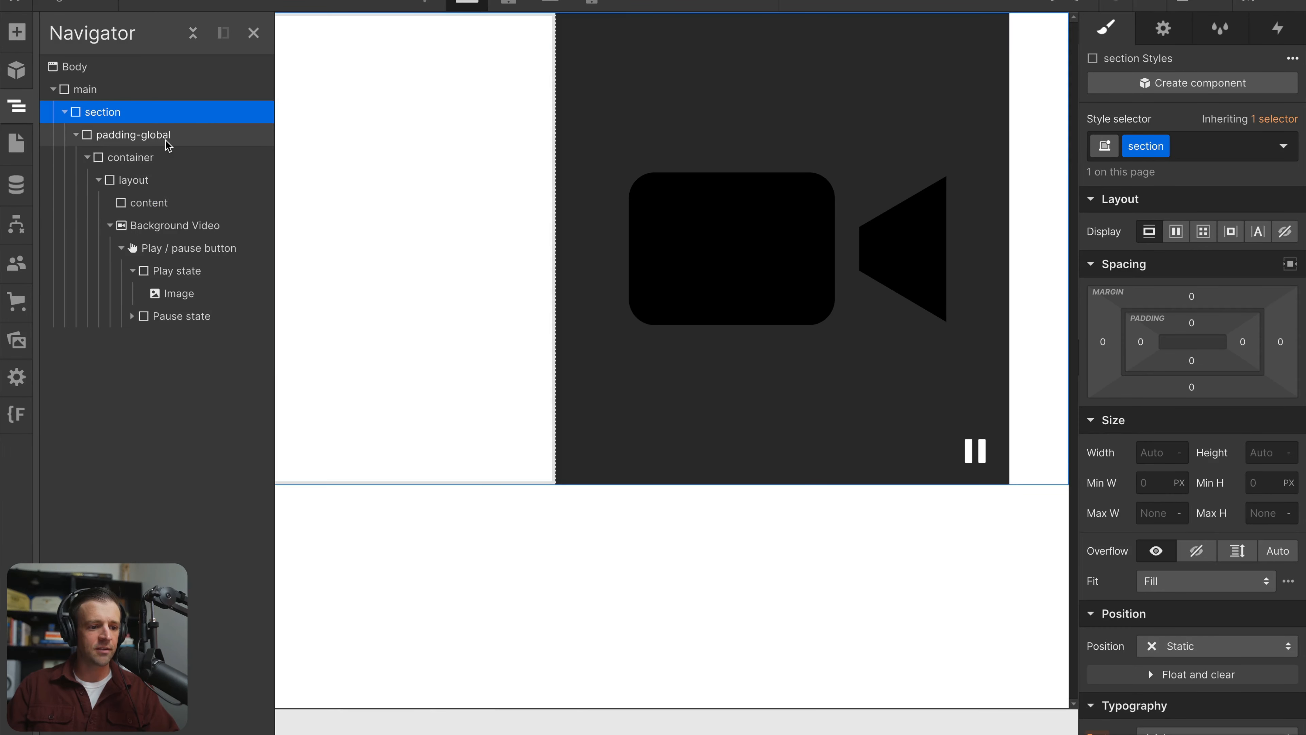
pyautogui.click(191, 157)
pyautogui.click(210, 193)
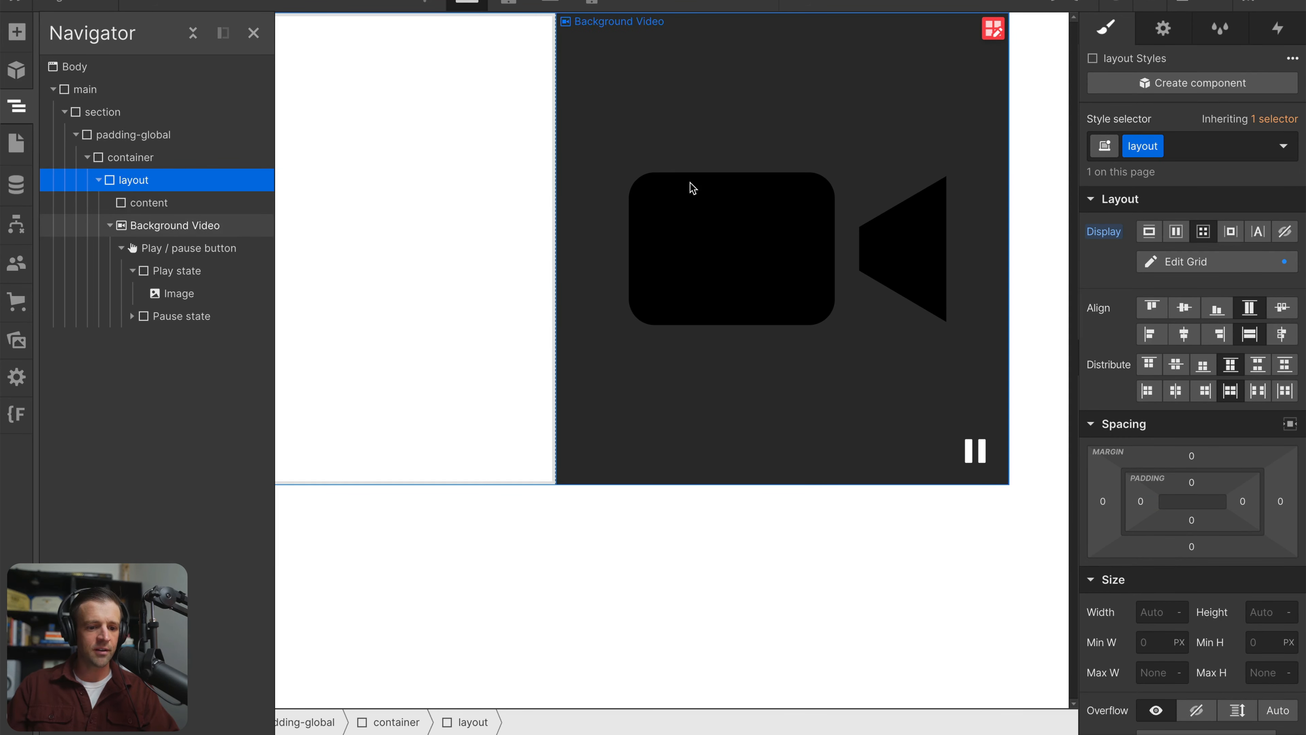
pyautogui.click(144, 206)
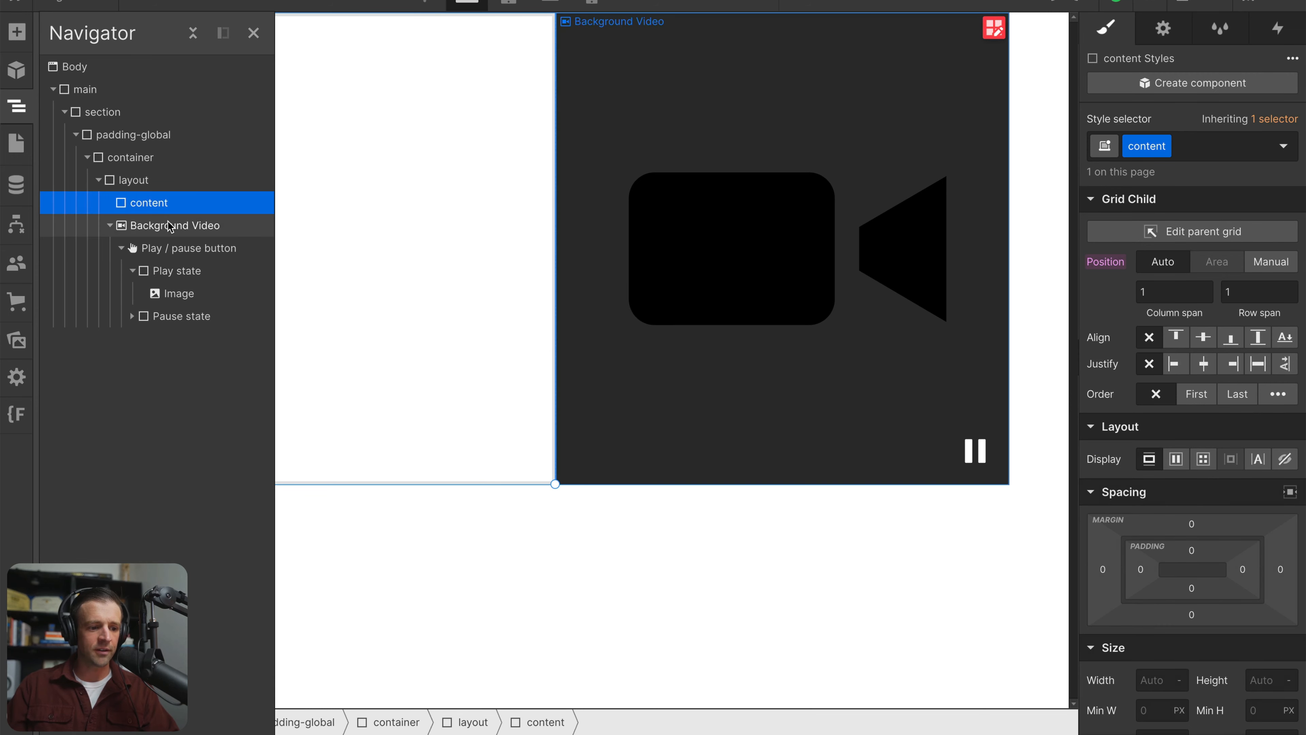
pyautogui.click(154, 227)
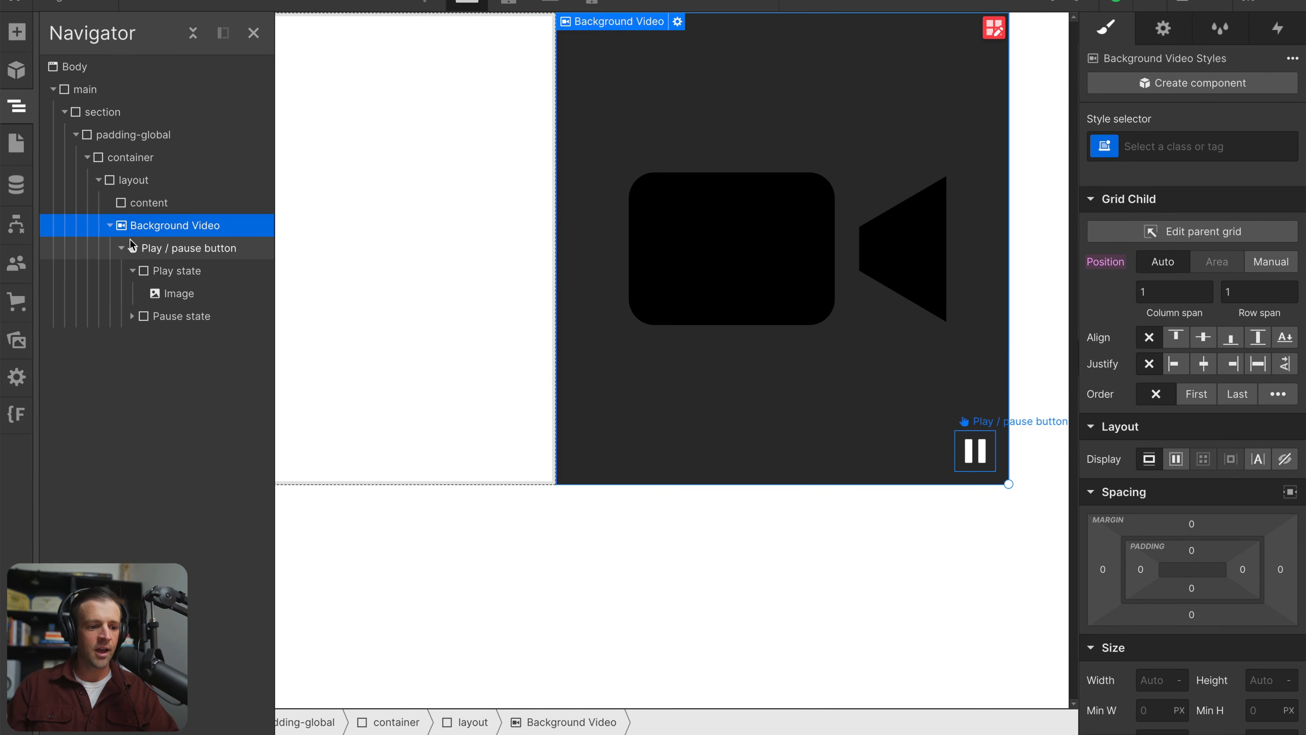
# Add a div block inside the content div and give it the class top-row-heading
pyautogui.click(146, 208)
pyautogui.click(17, 31)
pyautogui.moveTo(77, 355); pyautogui.dragTo(387, 277)
pyautogui.click(1183, 146)
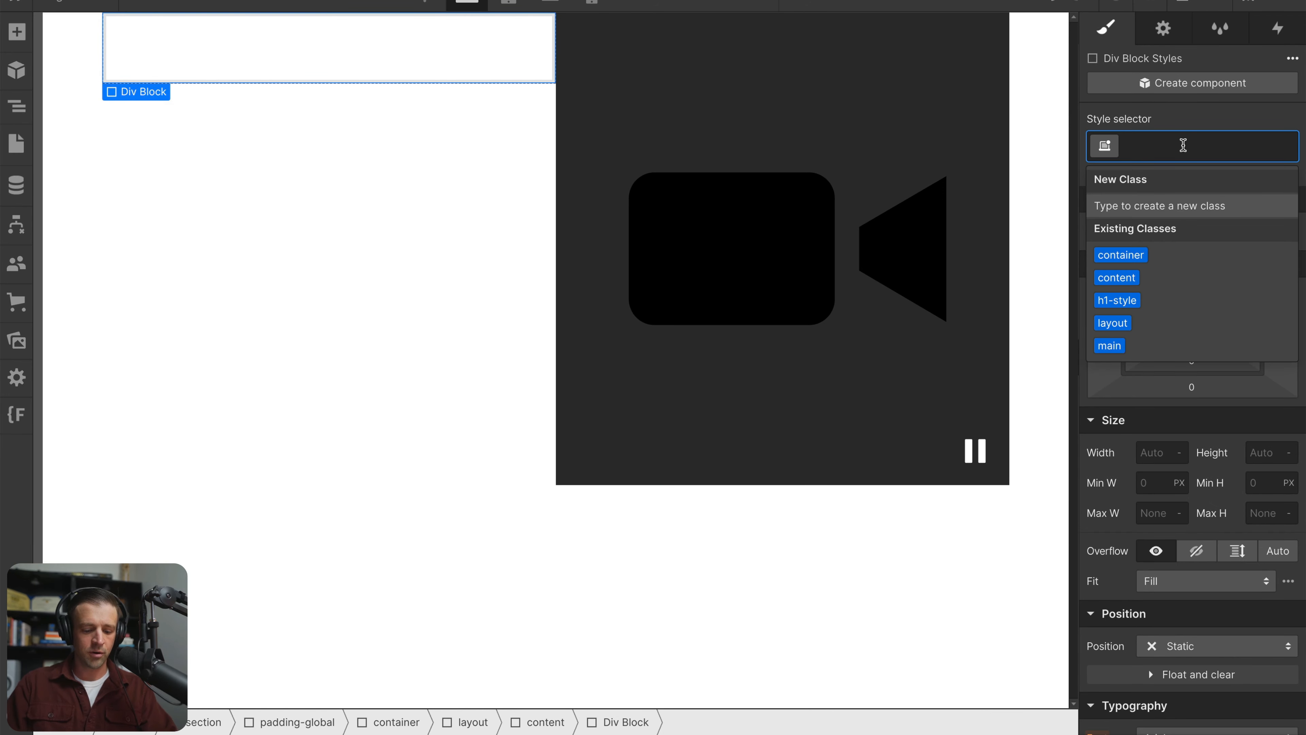
pyautogui.write('top-row-heading')
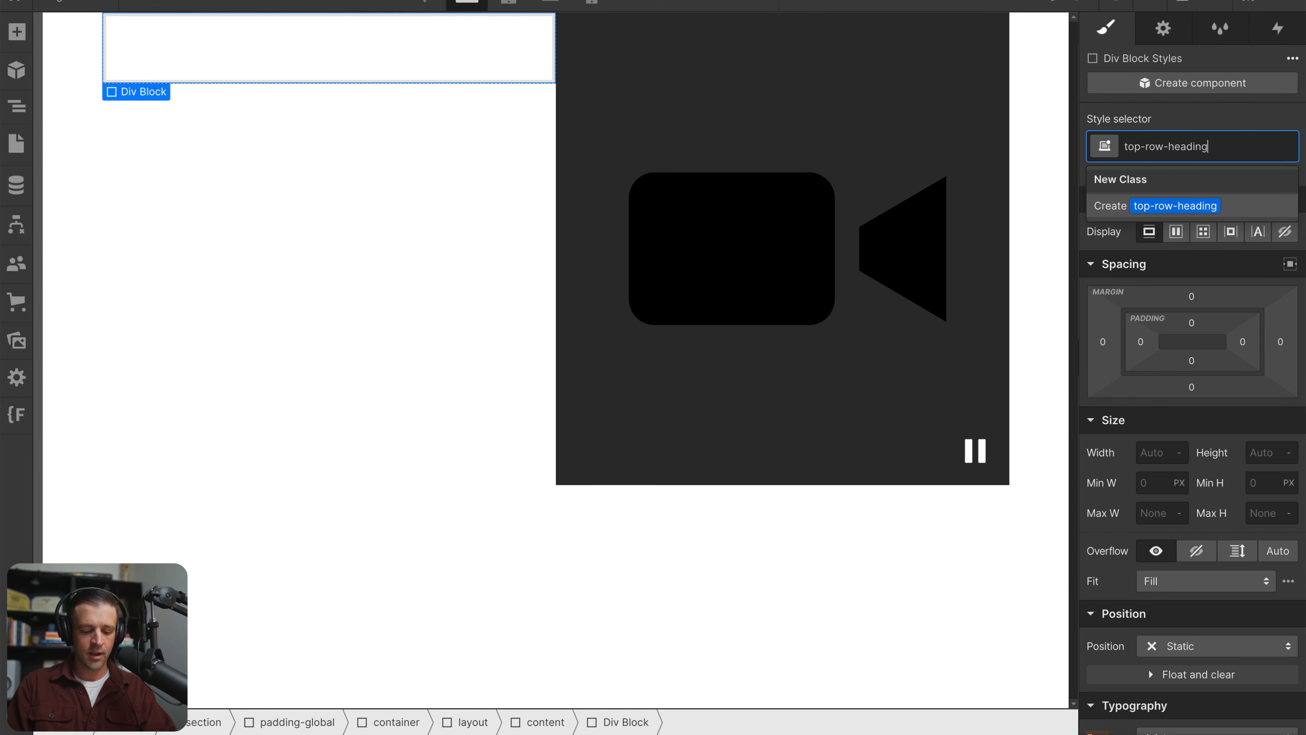
pyautogui.press('Return')
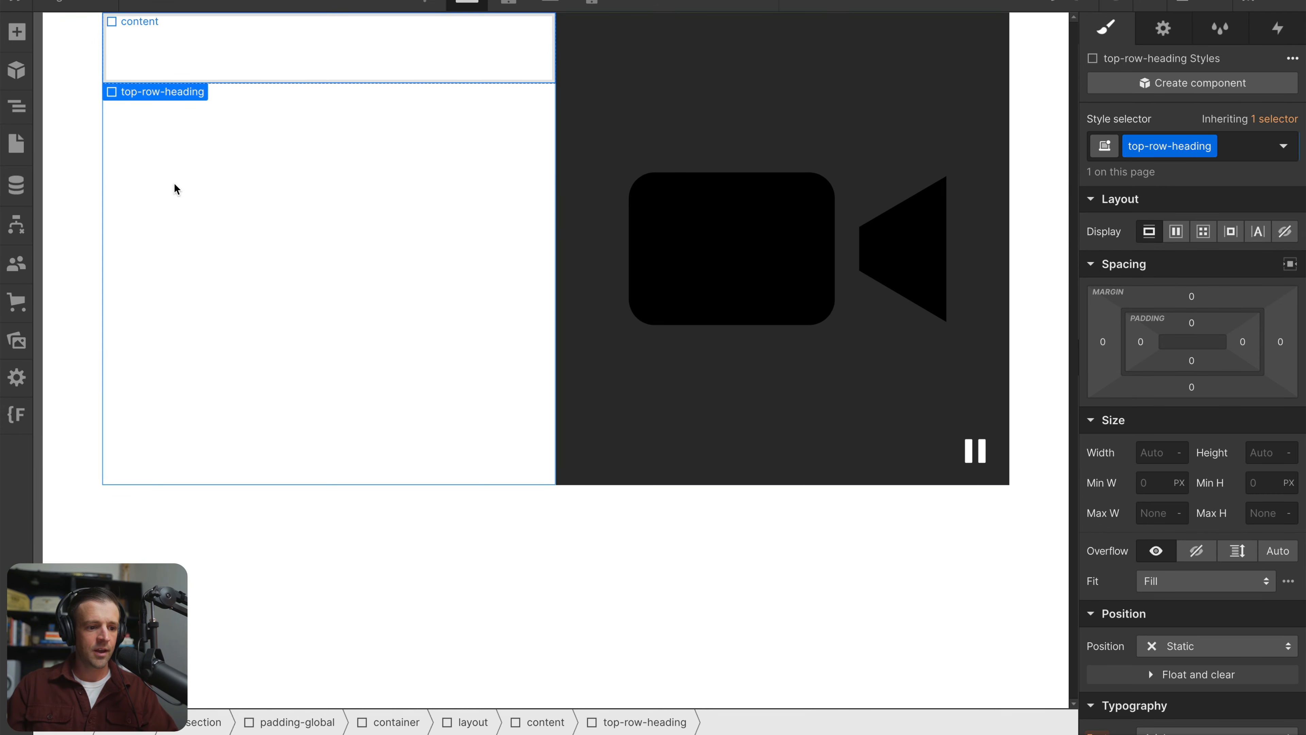
# Make the content div a flexbox with centred alignment and duplicate the top-row-heading div inside it
pyautogui.click(202, 158)
pyautogui.click(1176, 460)
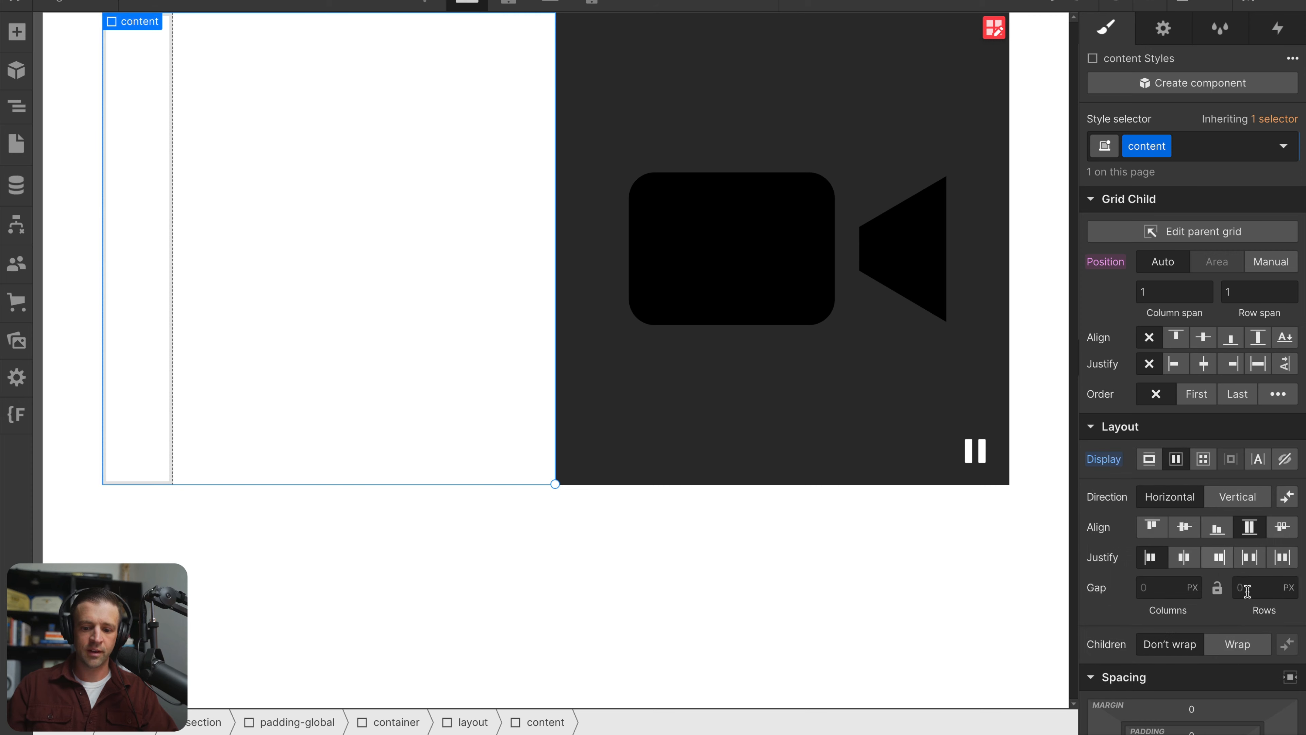
pyautogui.click(1184, 532)
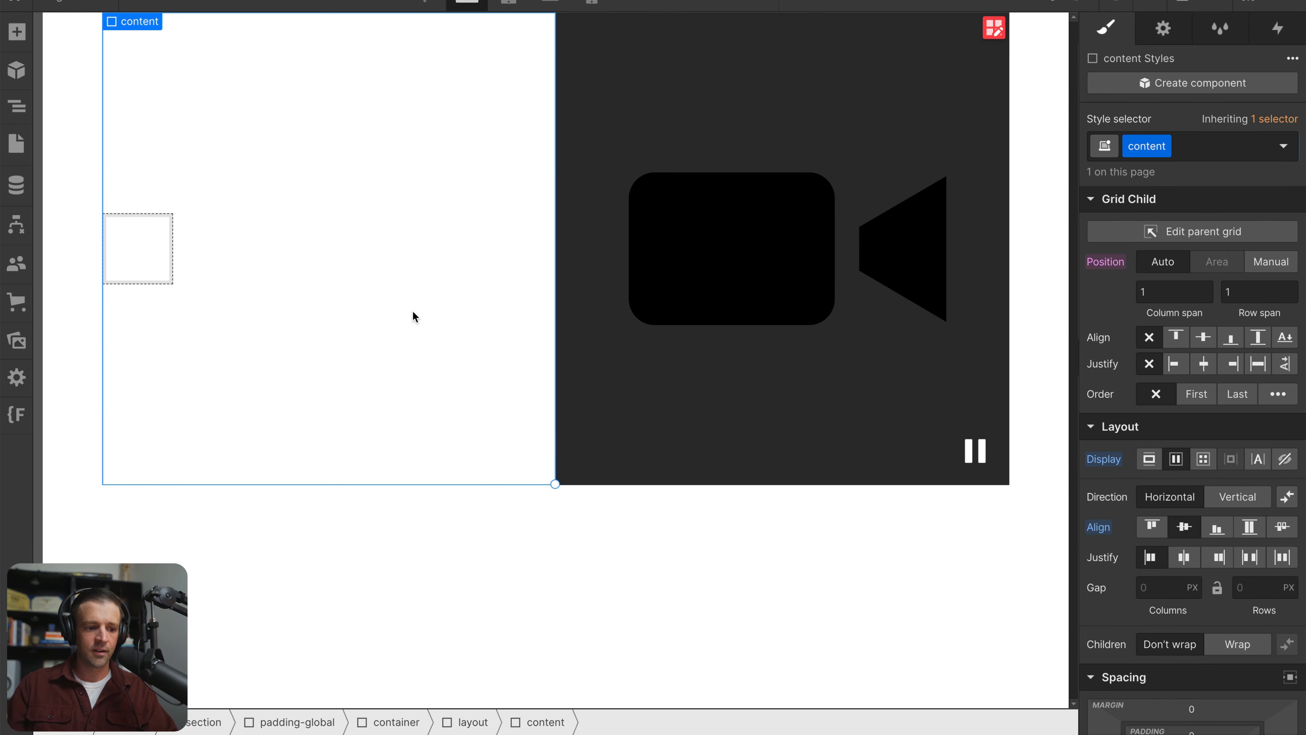
pyautogui.click(127, 271)
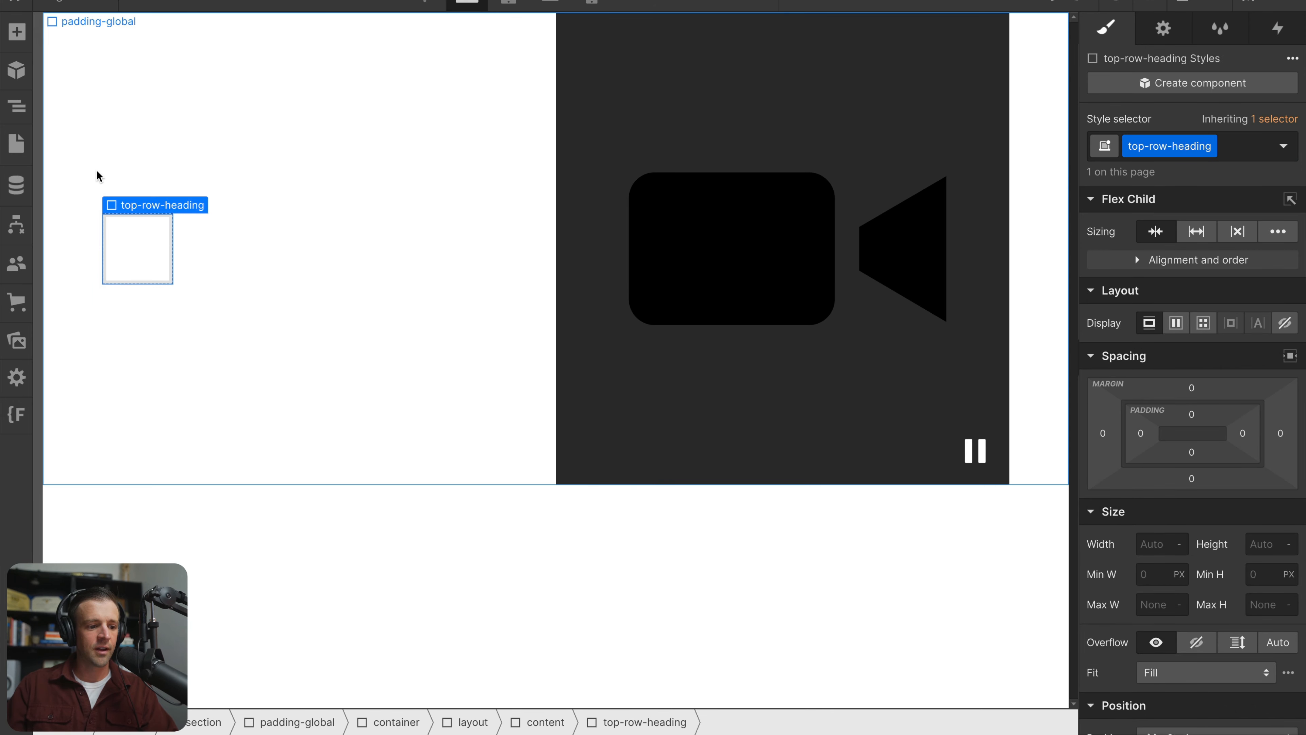
pyautogui.hotkey('ctrl', 'd')
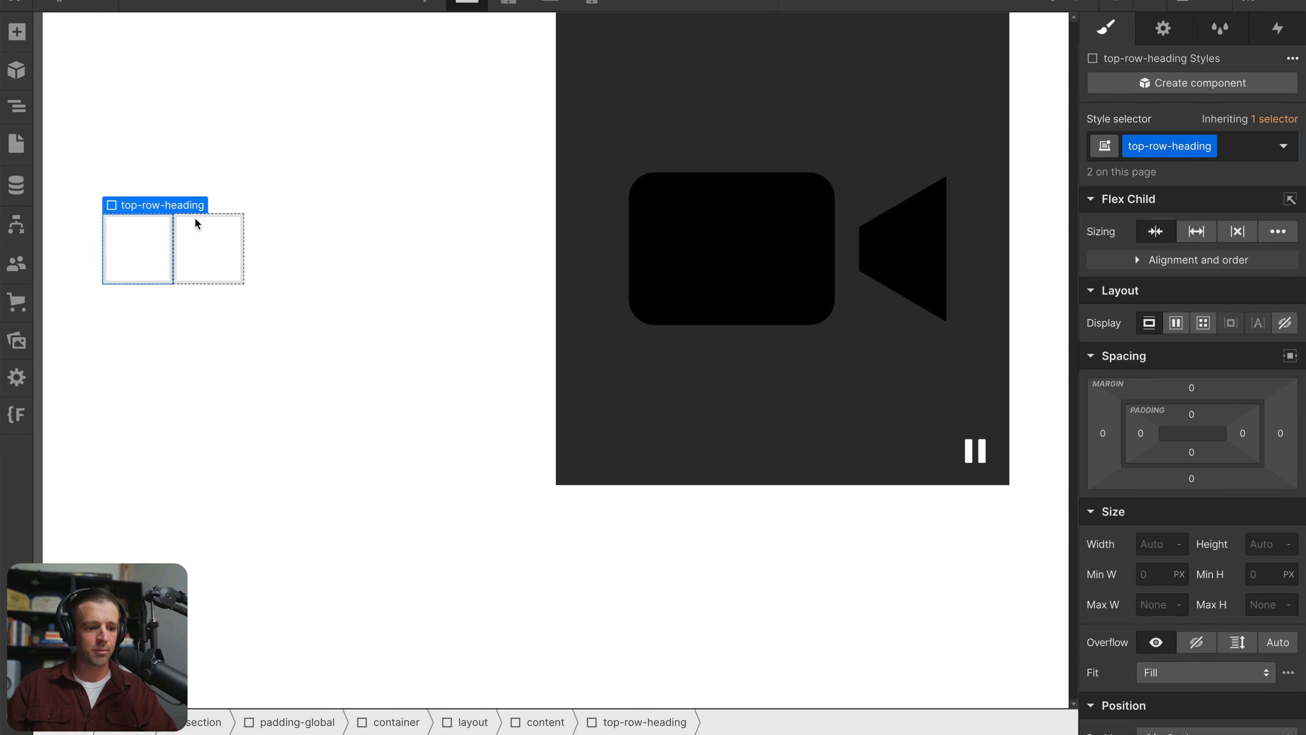
# Set the content div's flex direction to vertical, aligned to the left and justified to the centre
pyautogui.click(251, 177)
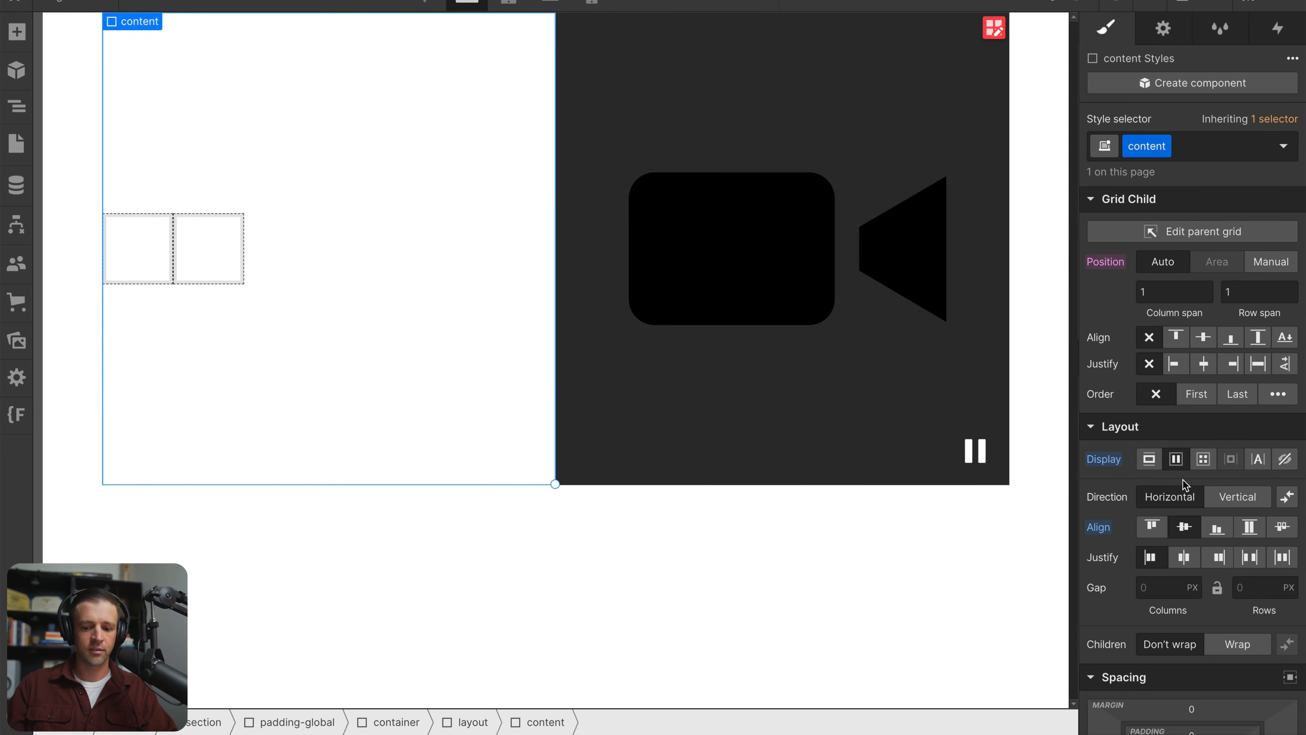
pyautogui.click(1217, 505)
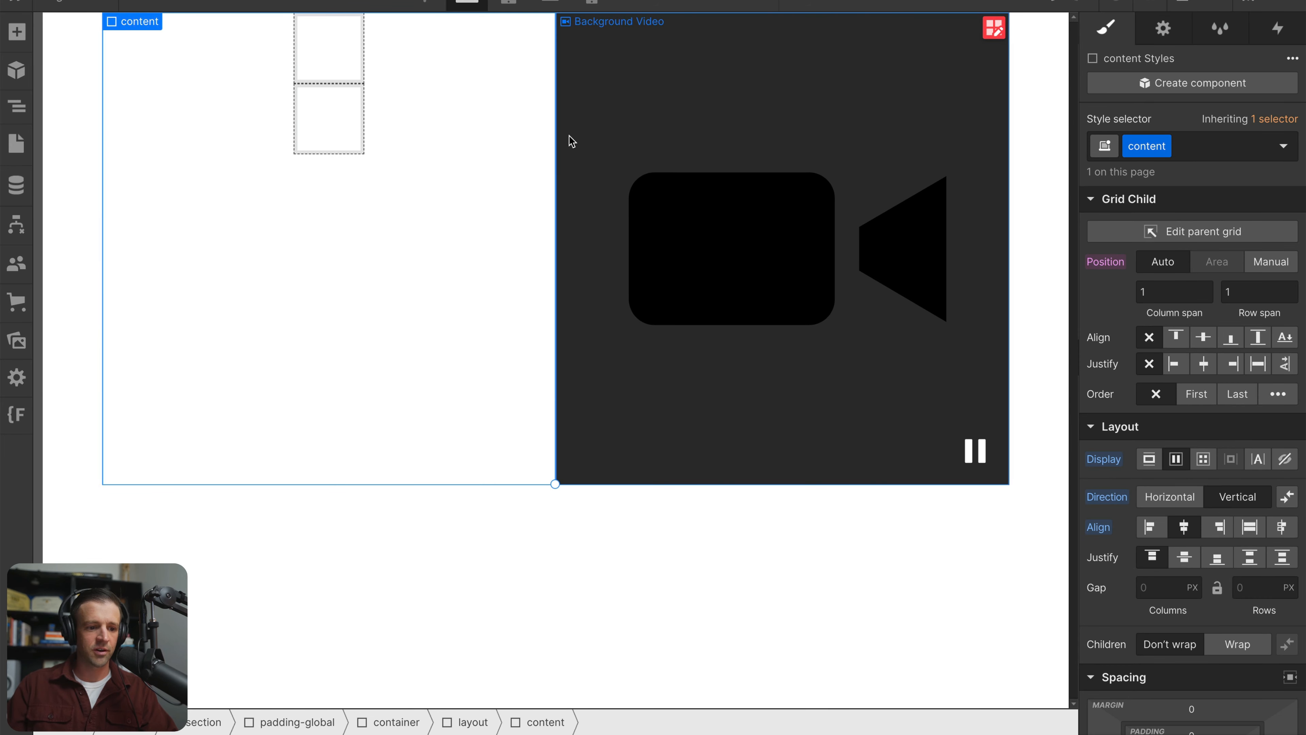
pyautogui.click(1152, 525)
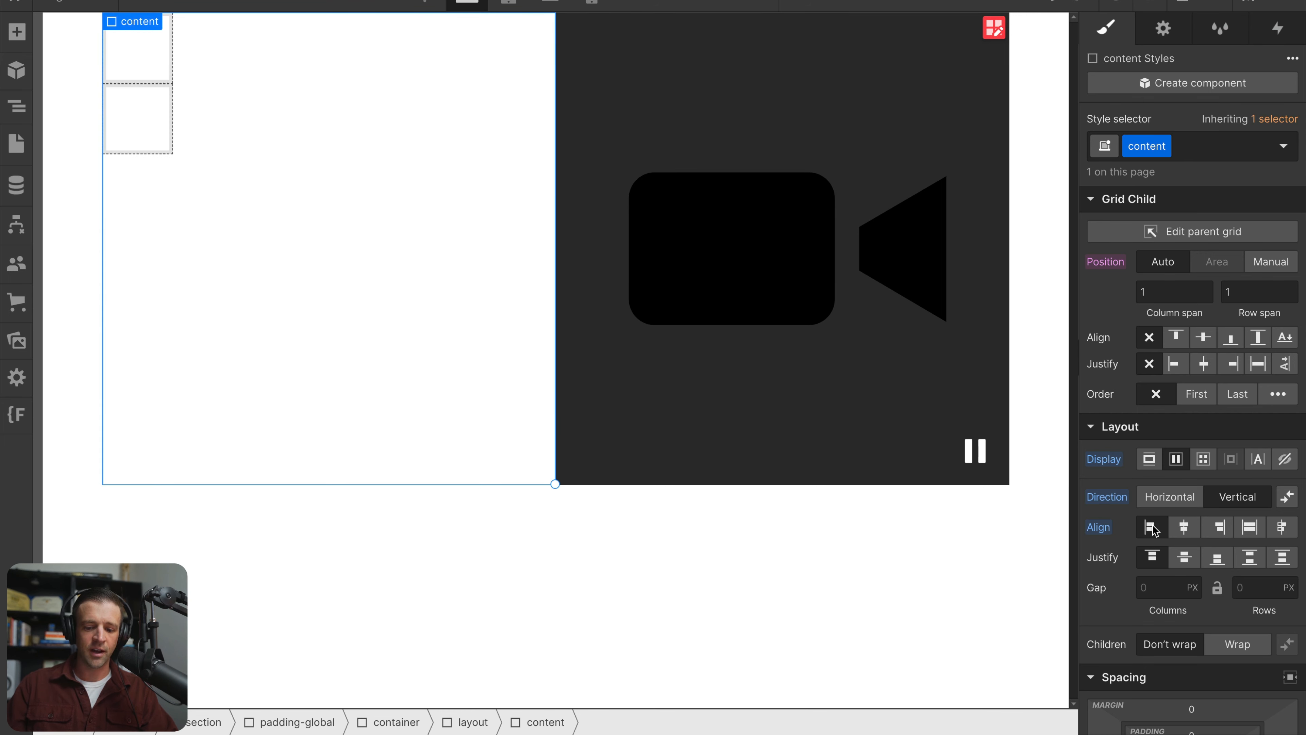
pyautogui.click(1190, 557)
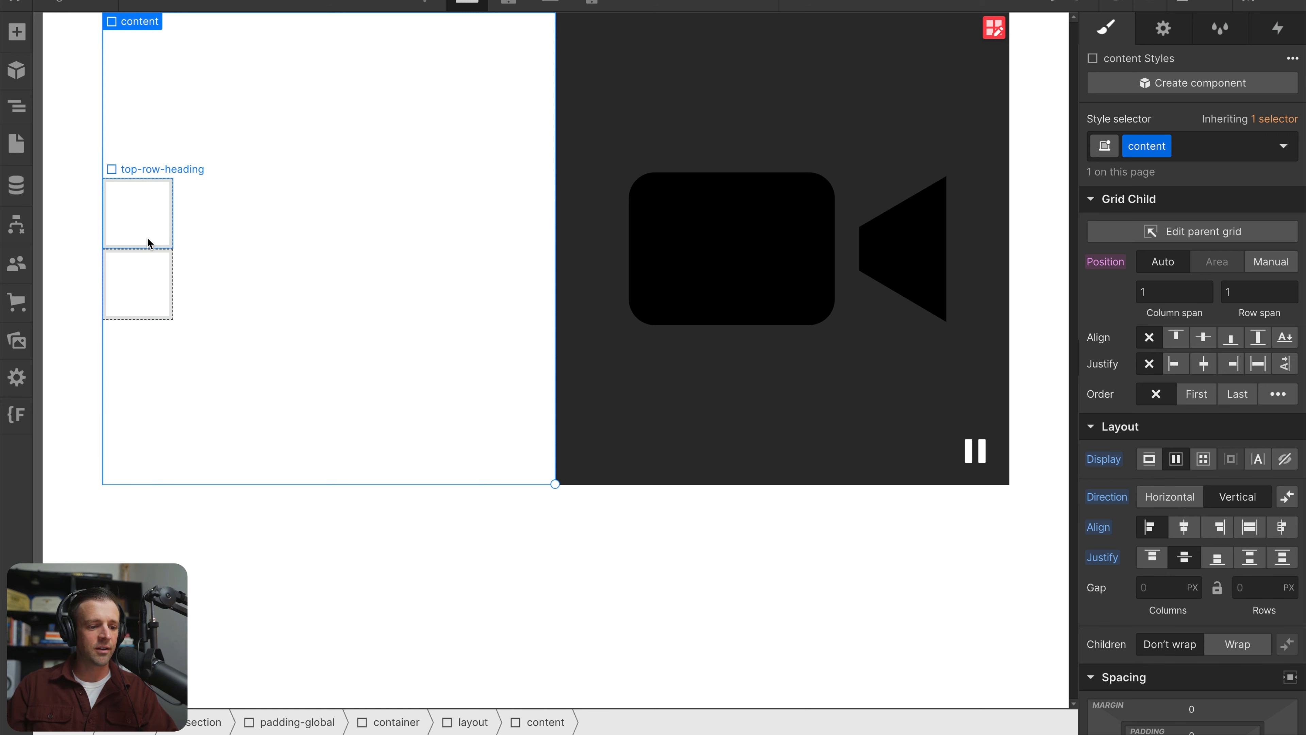
# Replace the lower duplicate div's top-row-heading class with a new class named bottom-row-heading
pyautogui.click(159, 308)
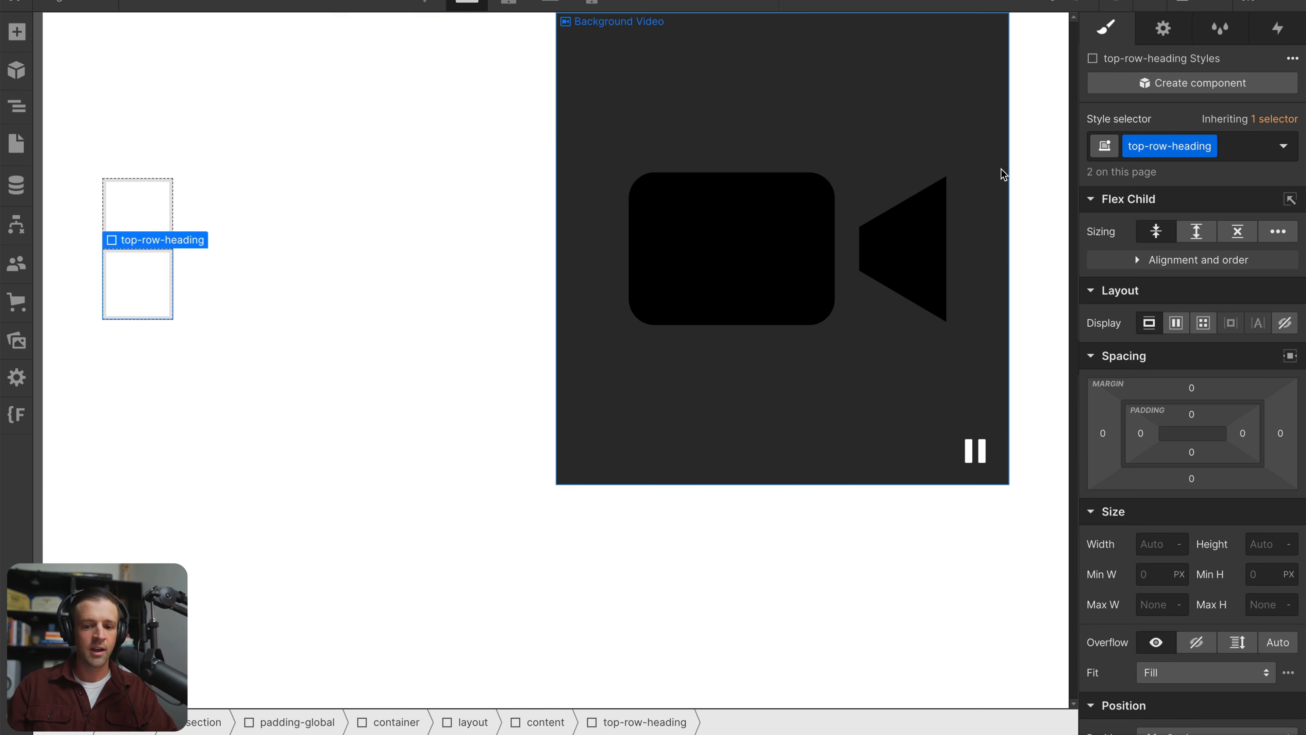
pyautogui.click(1231, 153)
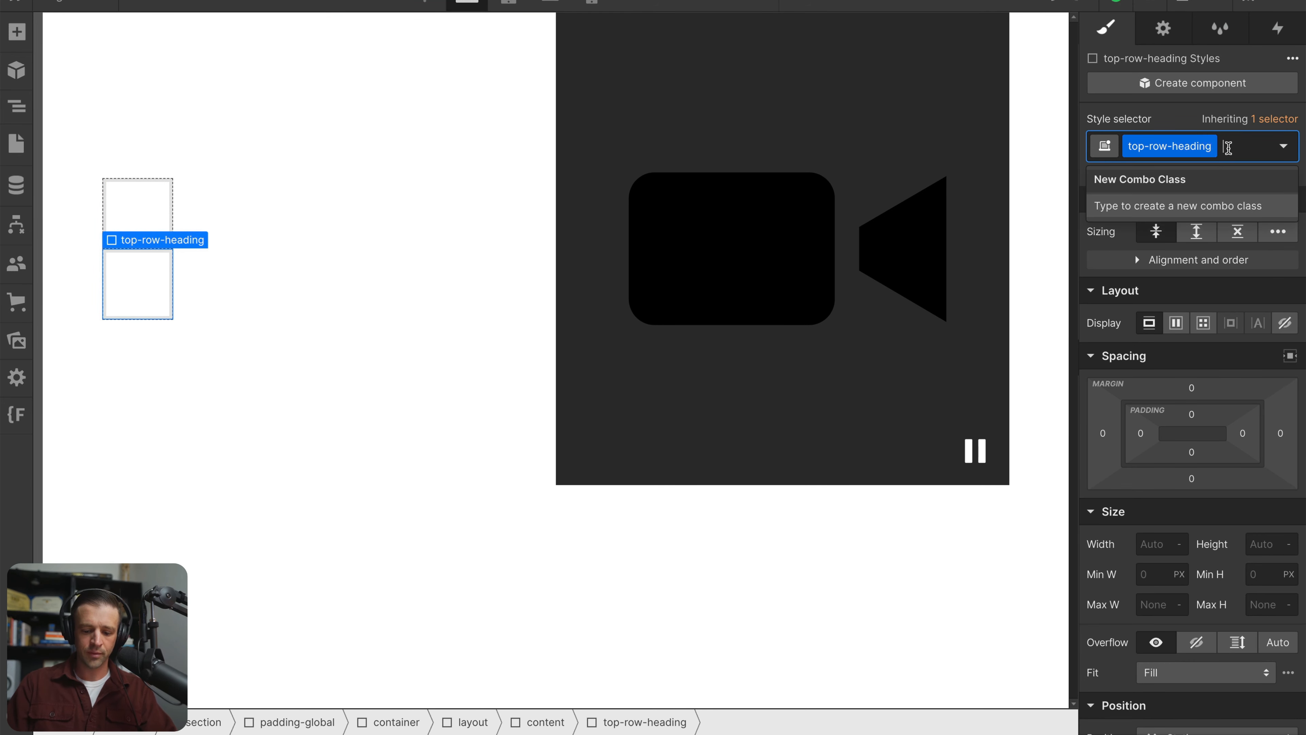
pyautogui.press('BackSpace')
pyautogui.write('bottom-row-heading')
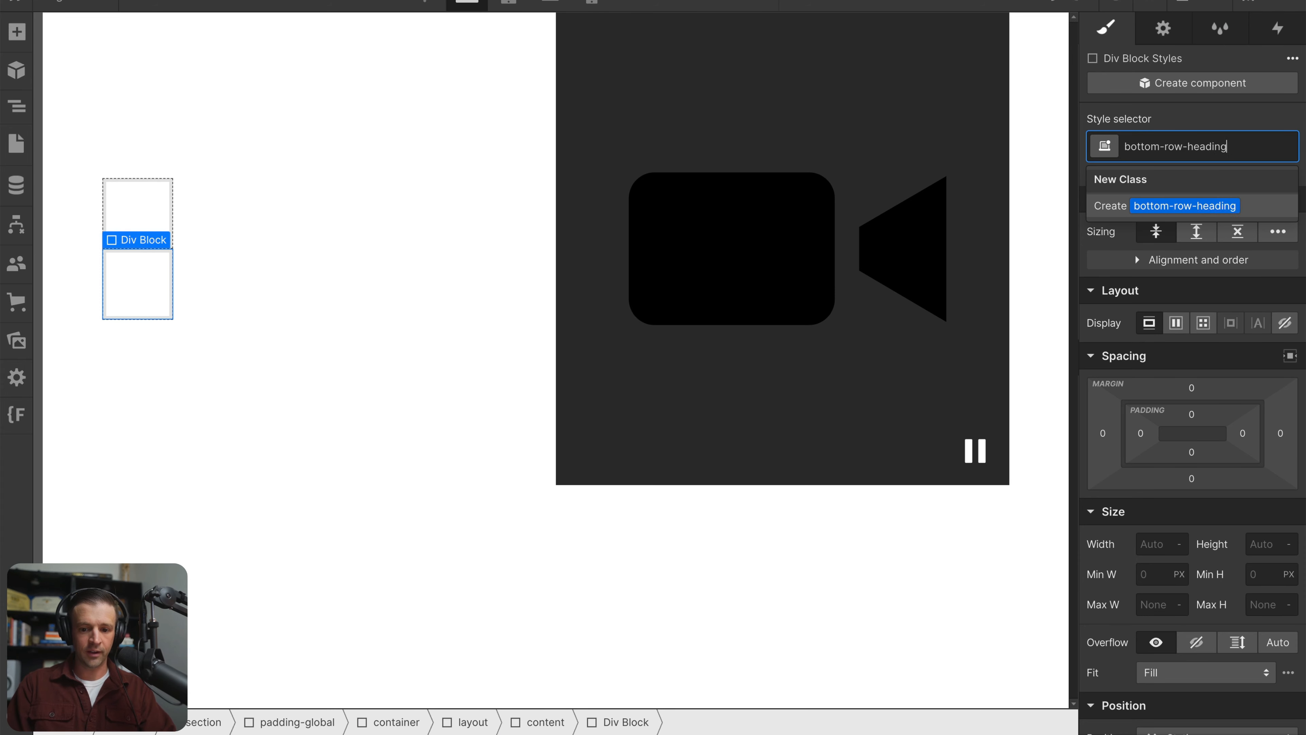
pyautogui.press('Return')
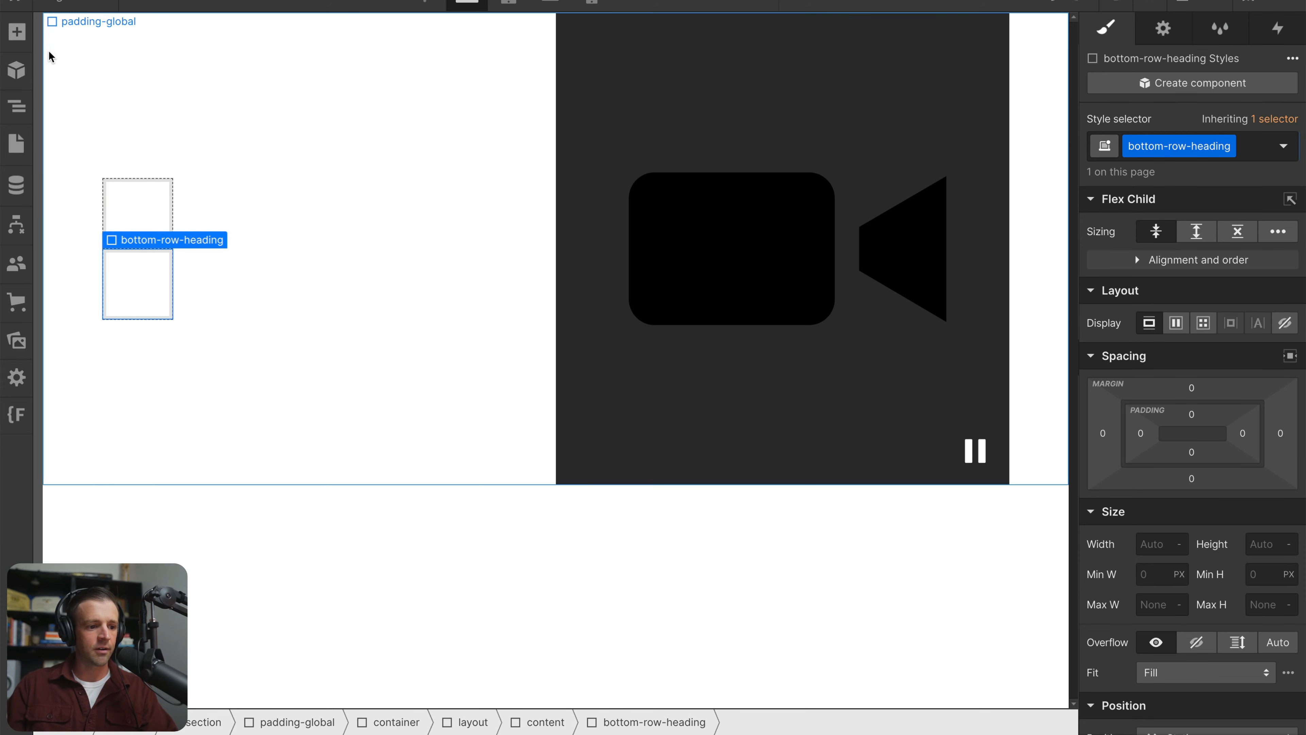
# Add a text block inside the top-row-heading div and change its text to "We"
pyautogui.press('a')
pyautogui.moveTo(77, 638); pyautogui.dragTo(171, 227)
pyautogui.doubleClick(190, 215)
pyautogui.write('W')
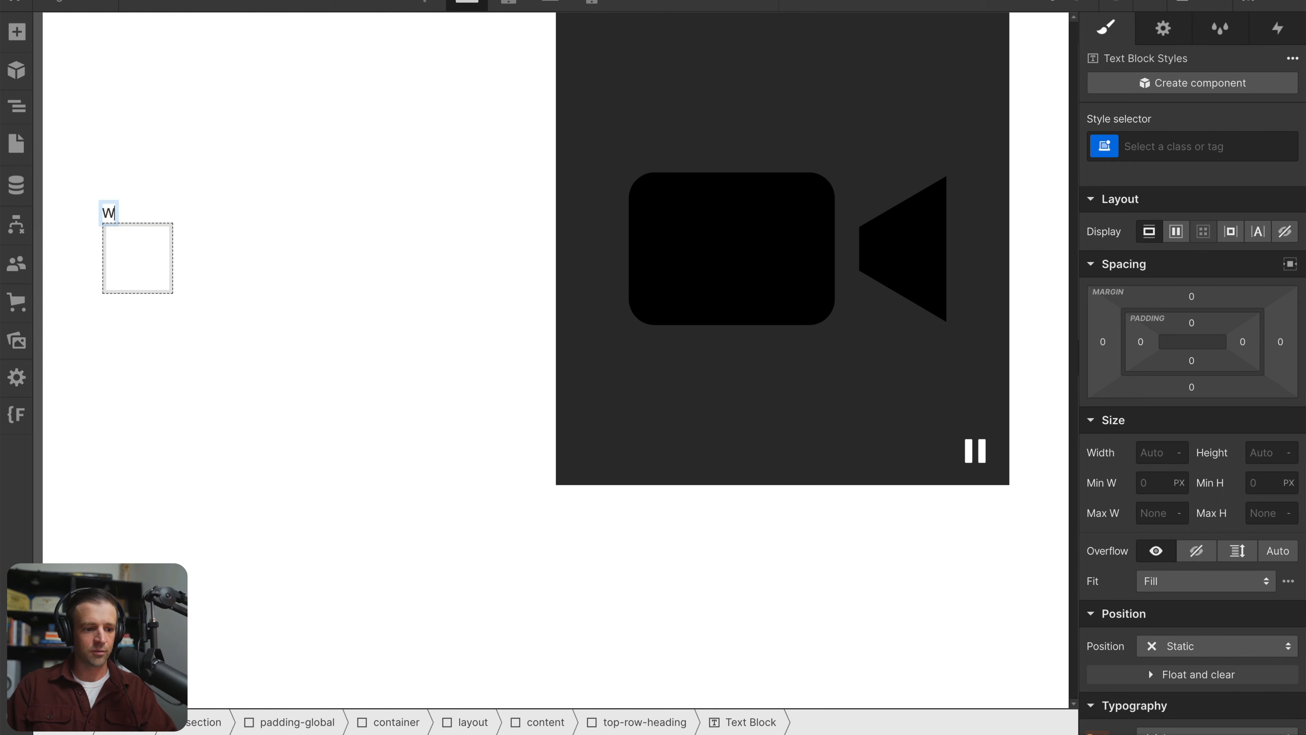
pyautogui.write('e')
pyautogui.click(191, 222)
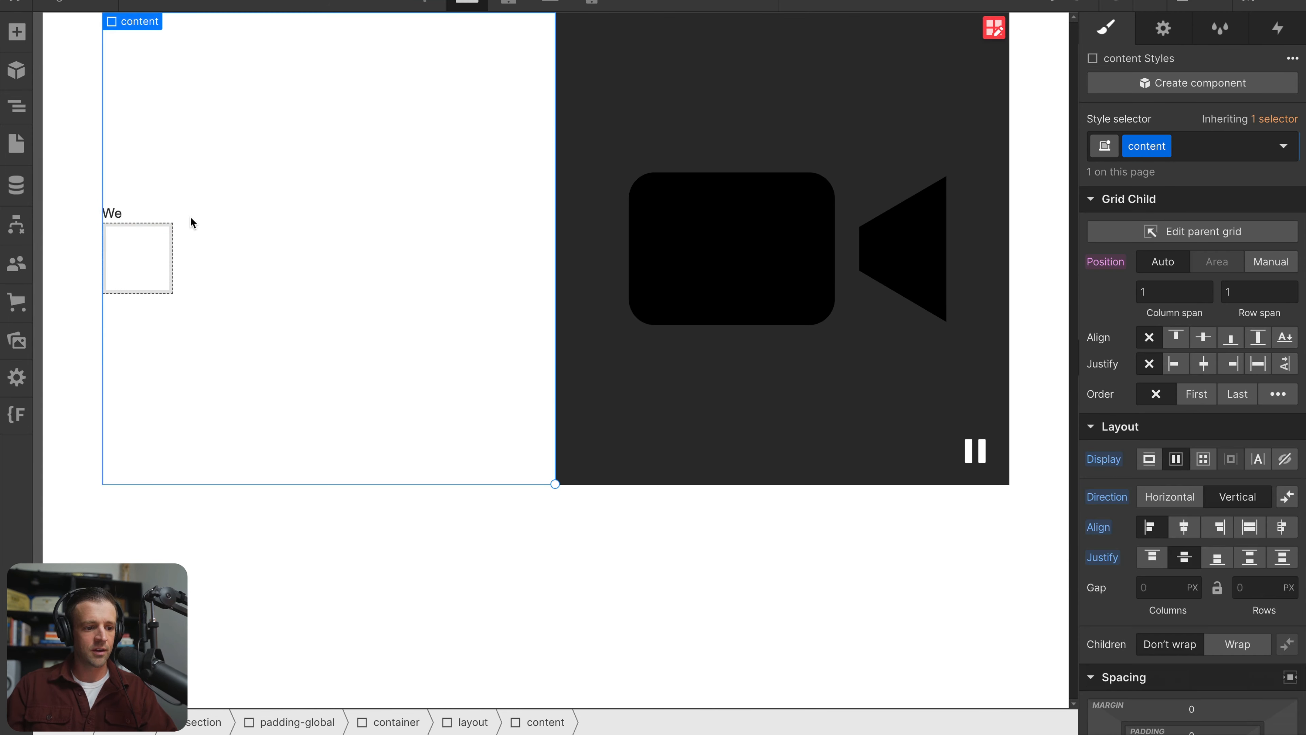
# Add a second text block inside the top-row-heading div, placed after the "We" text block
pyautogui.click(8, 33)
pyautogui.moveTo(78, 648); pyautogui.dragTo(18, 103)
pyautogui.moveTo(151, 174); pyautogui.dragTo(216, 250)
# Apply the existing h1-style class to the "We" text block
pyautogui.click(1212, 146)
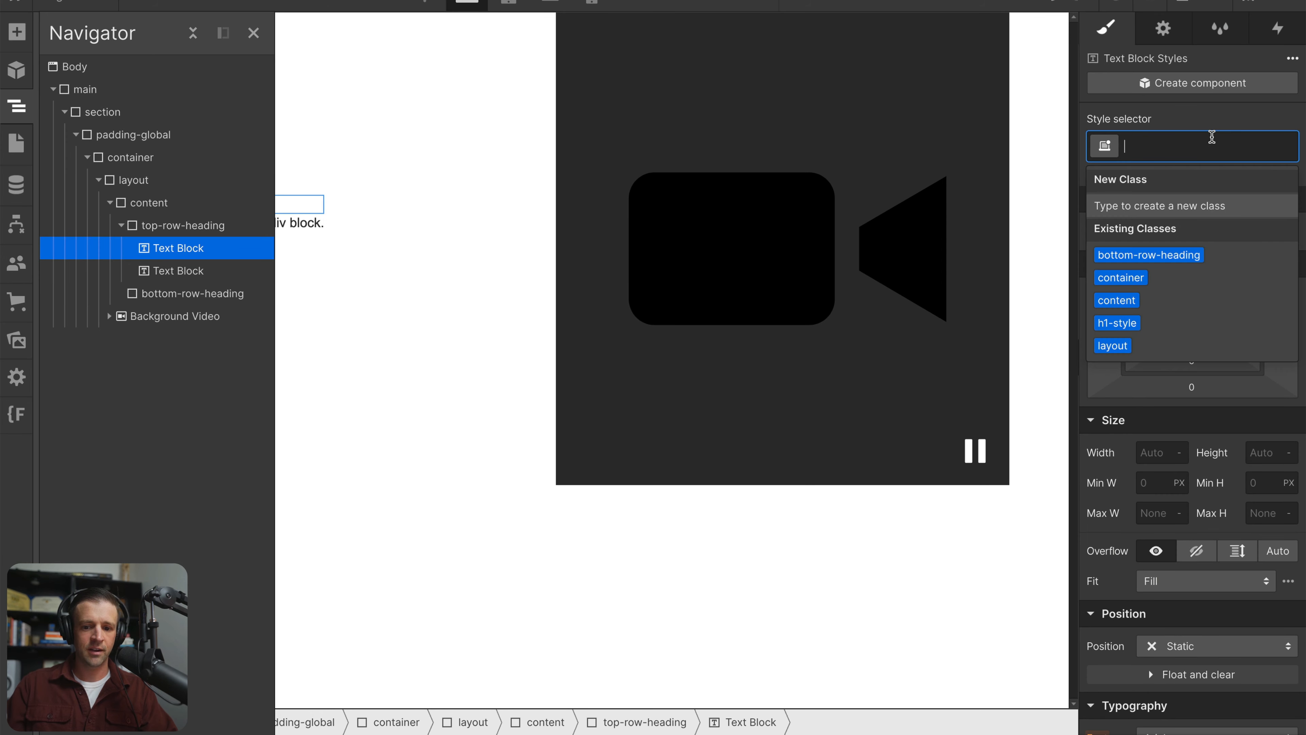
pyautogui.write('h1-styl')
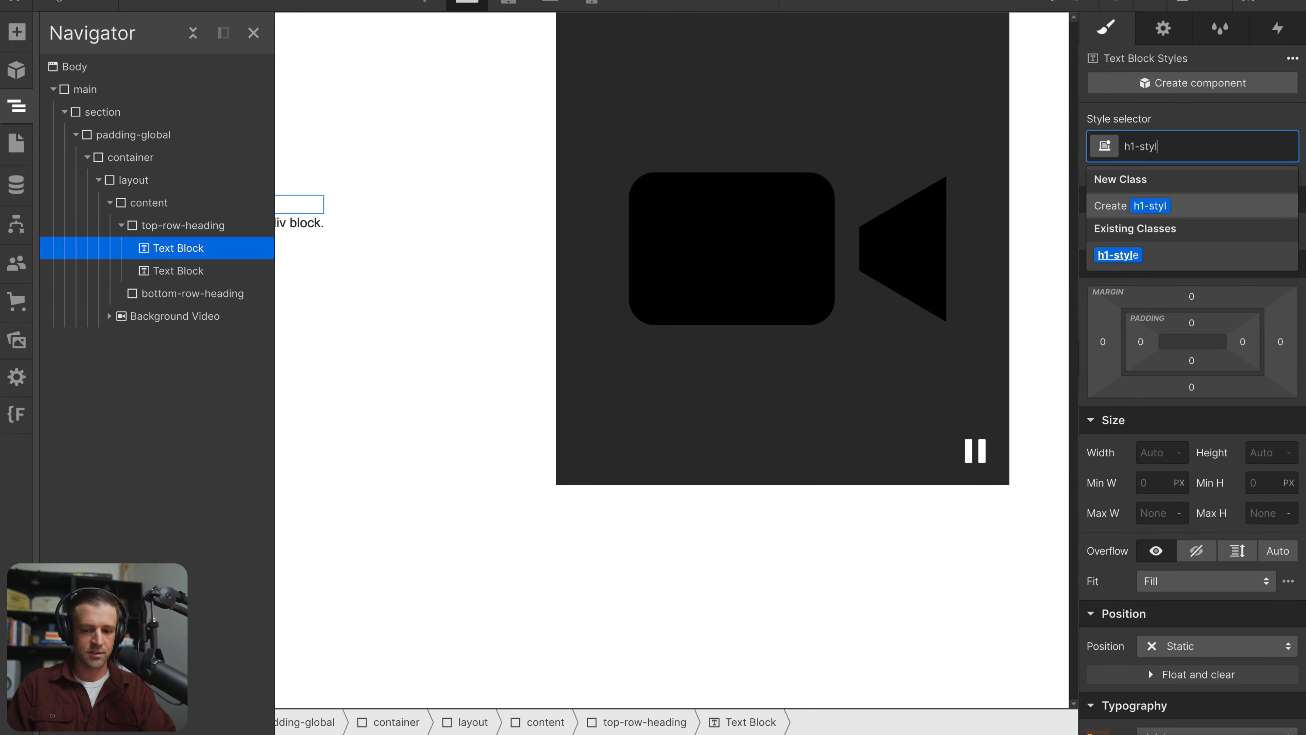
pyautogui.write('e')
pyautogui.press('Return')
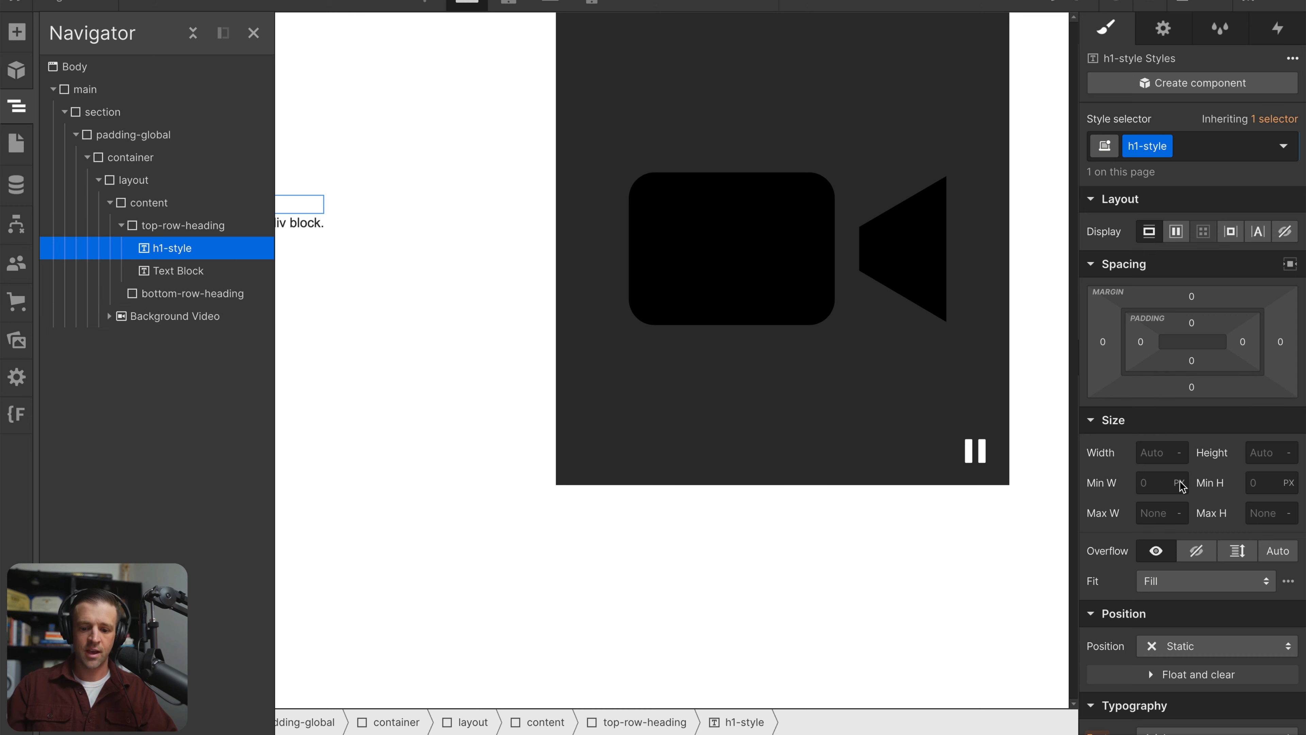
# Enlarge the h1-style class's font size to headline scale and set its line height to 1
pyautogui.scroll(-5, 1172, 515)
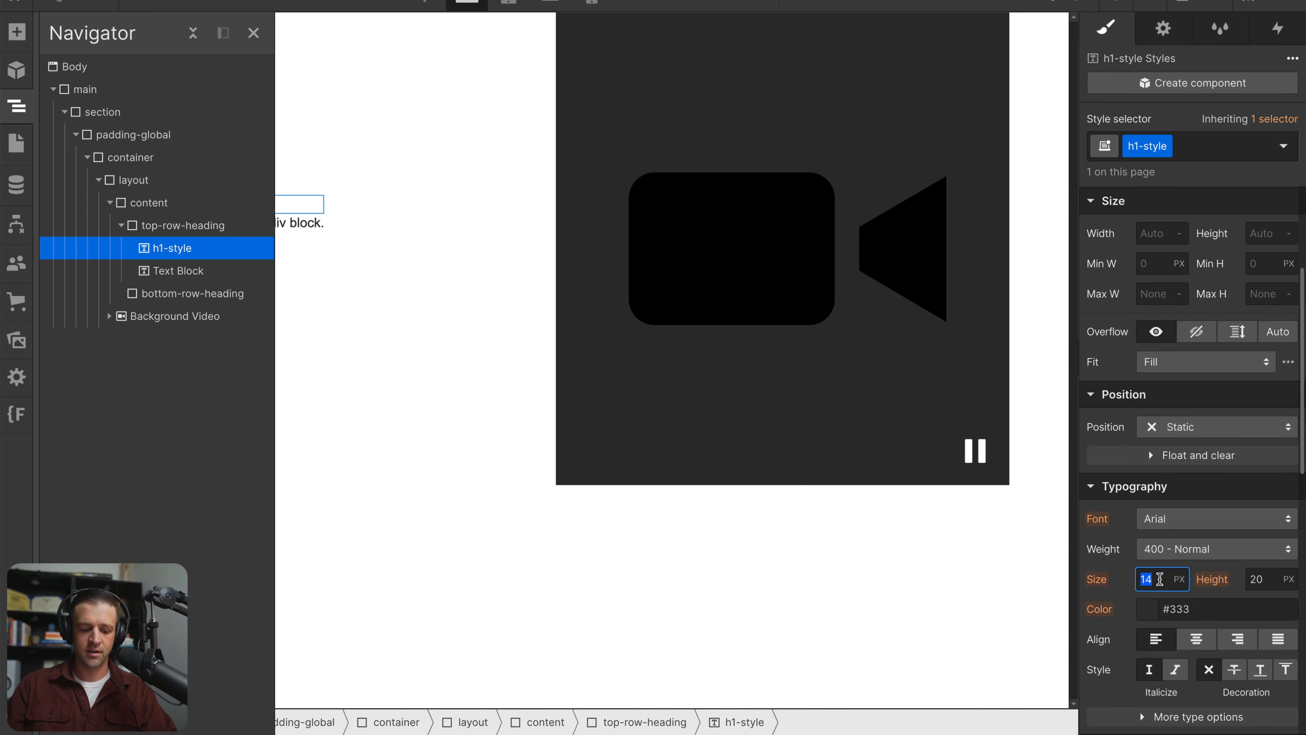
pyautogui.click(1269, 589)
pyautogui.write('1')
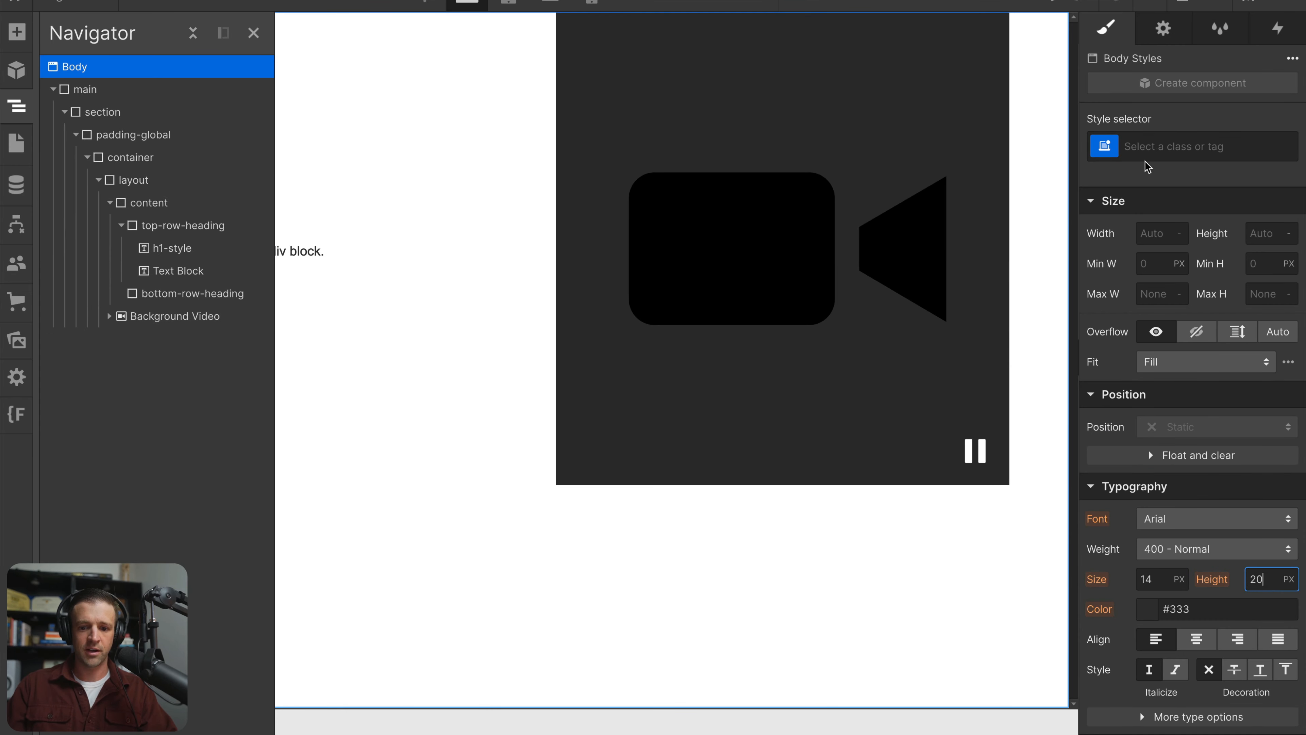
# Set the font of the Body (All Pages) tag to system-ui
pyautogui.click(1146, 155)
pyautogui.click(1158, 254)
pyautogui.click(1190, 519)
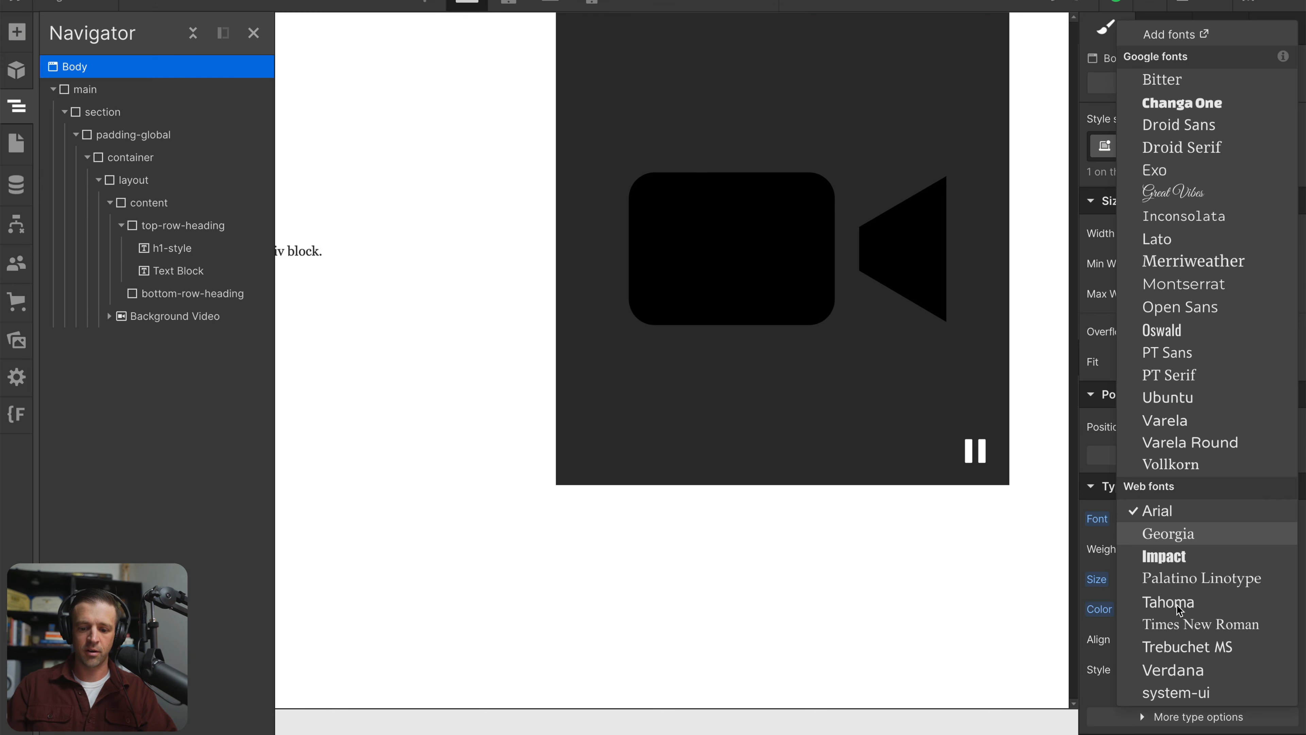
pyautogui.click(1188, 695)
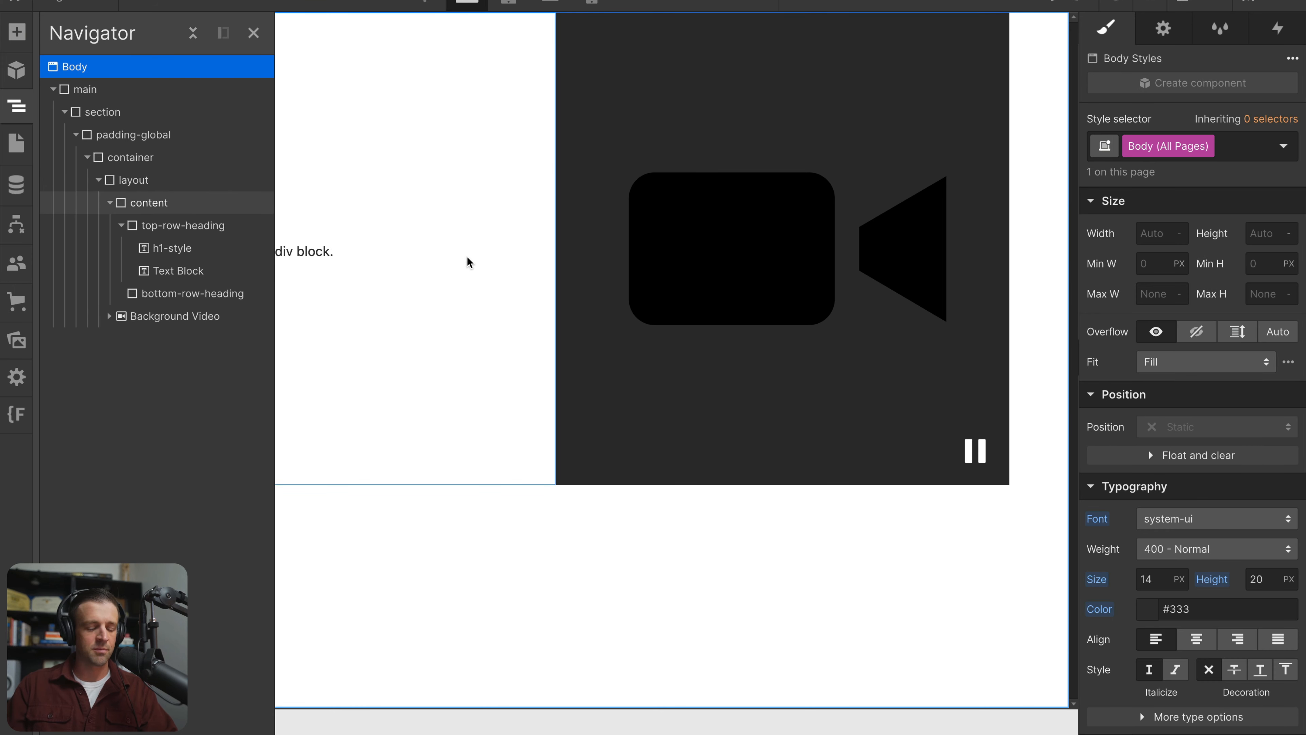
pyautogui.press('z')
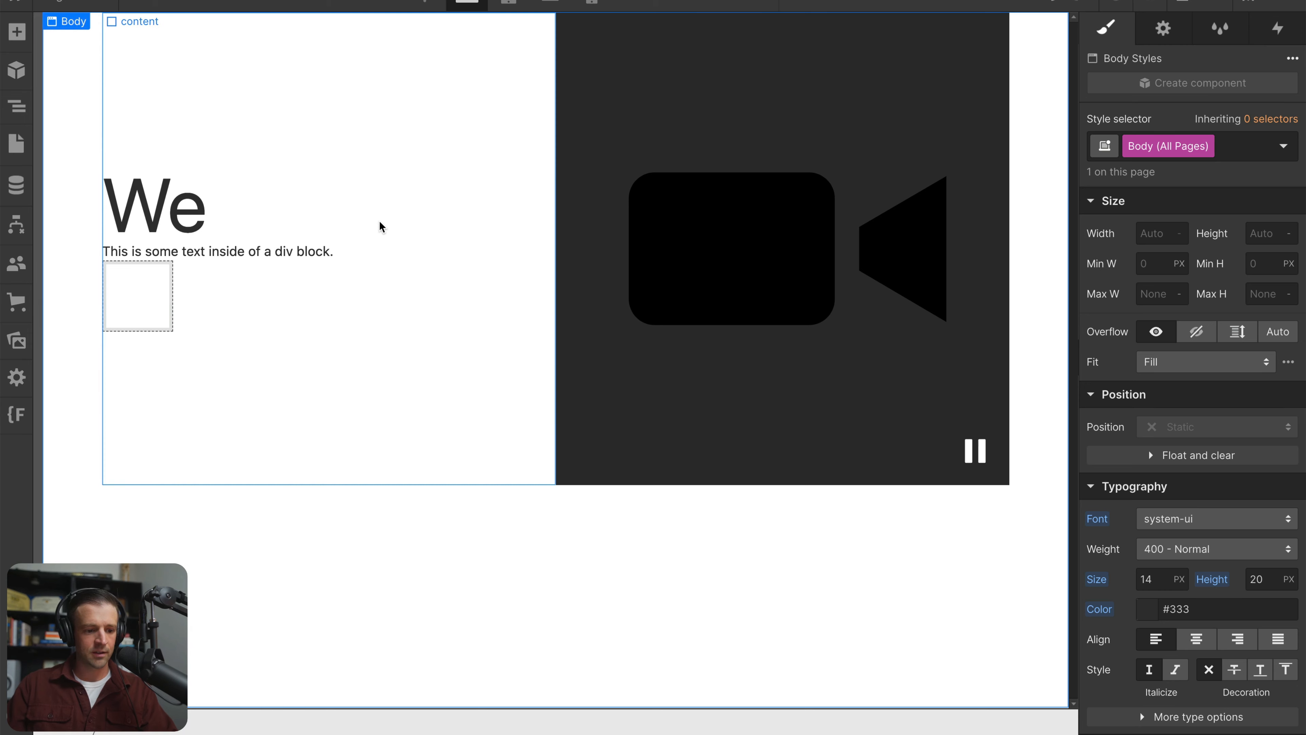
# Set the display of the h1-style class to inline-block using the "We" text block
pyautogui.click(189, 219)
pyautogui.scroll(4, 1181, 285)
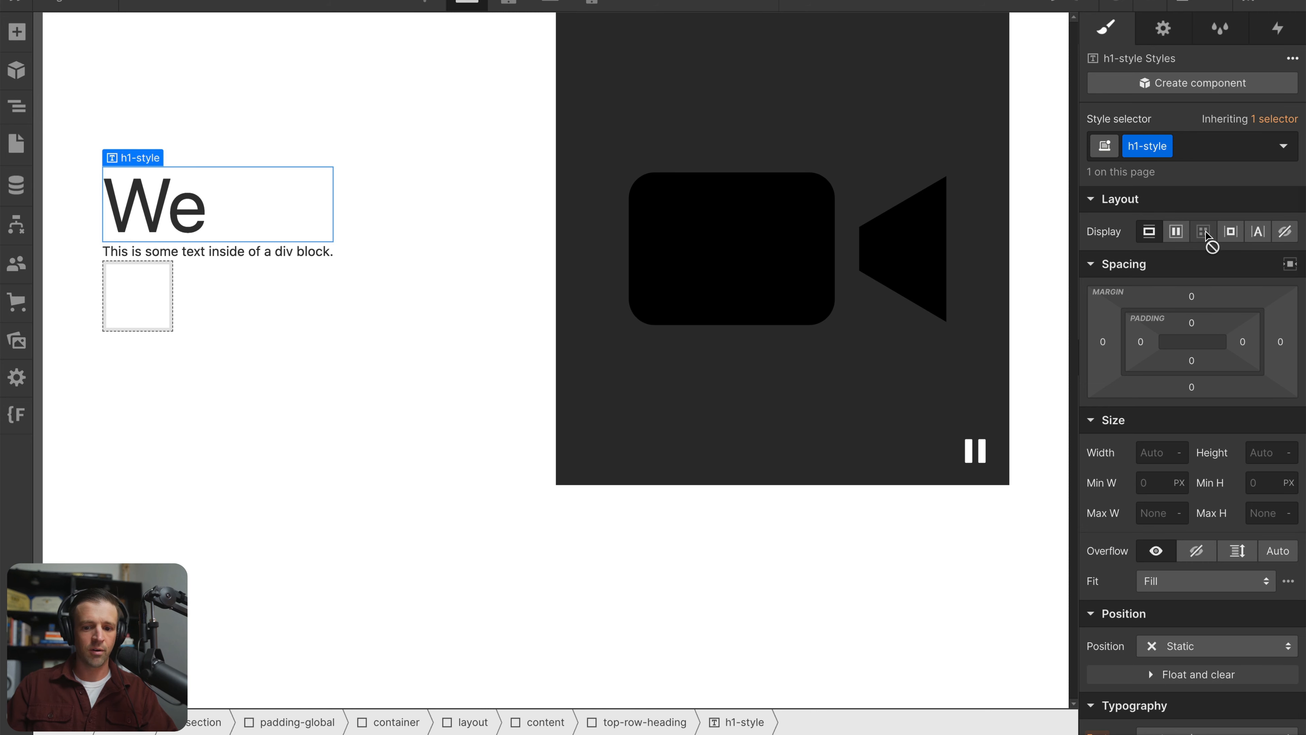
pyautogui.click(1228, 237)
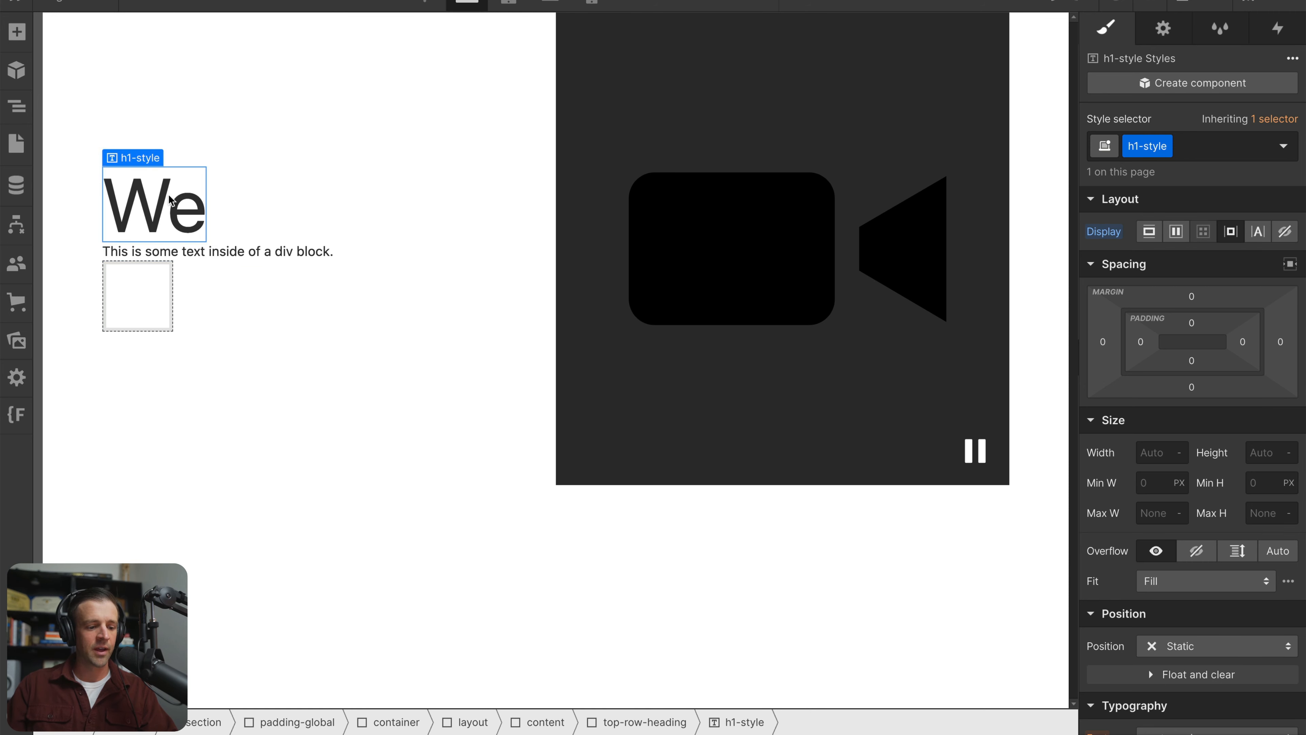
# Apply the h1-style class to the second text block and replace its placeholder text with "climb"
pyautogui.click(232, 256)
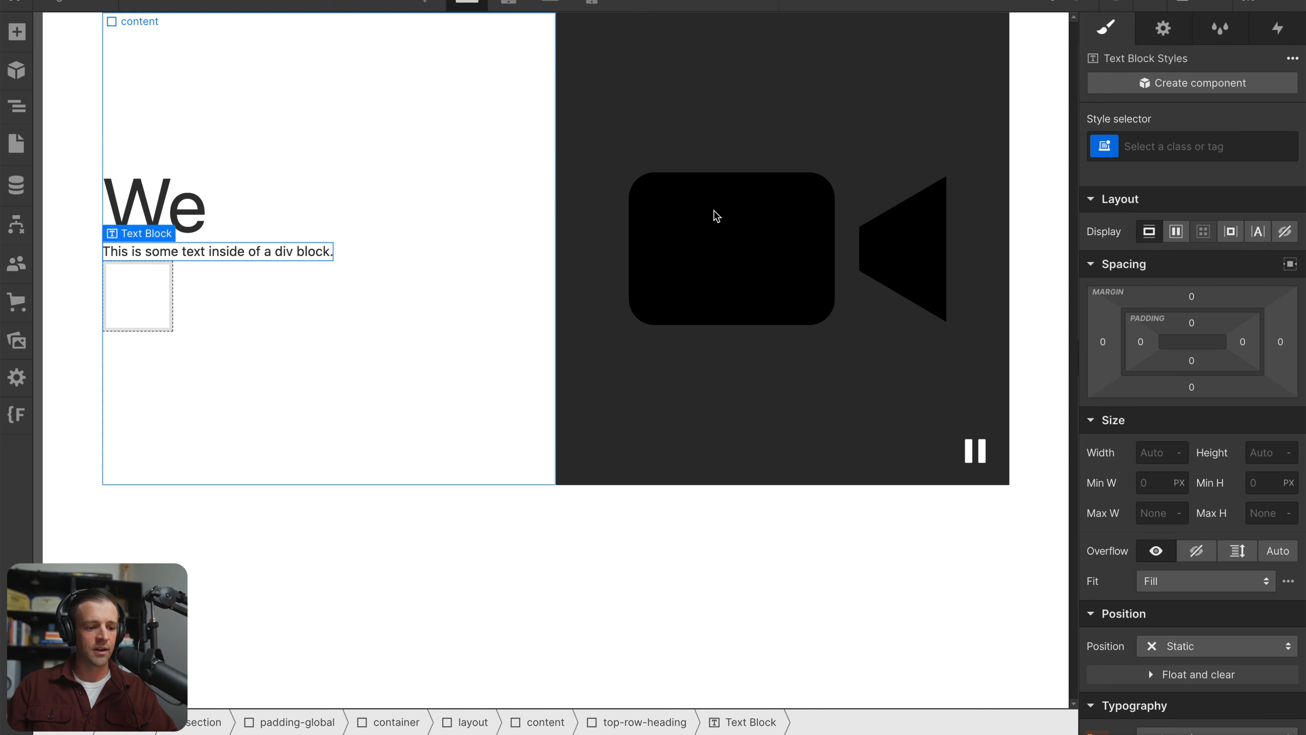
pyautogui.click(1138, 147)
pyautogui.write('h1-s')
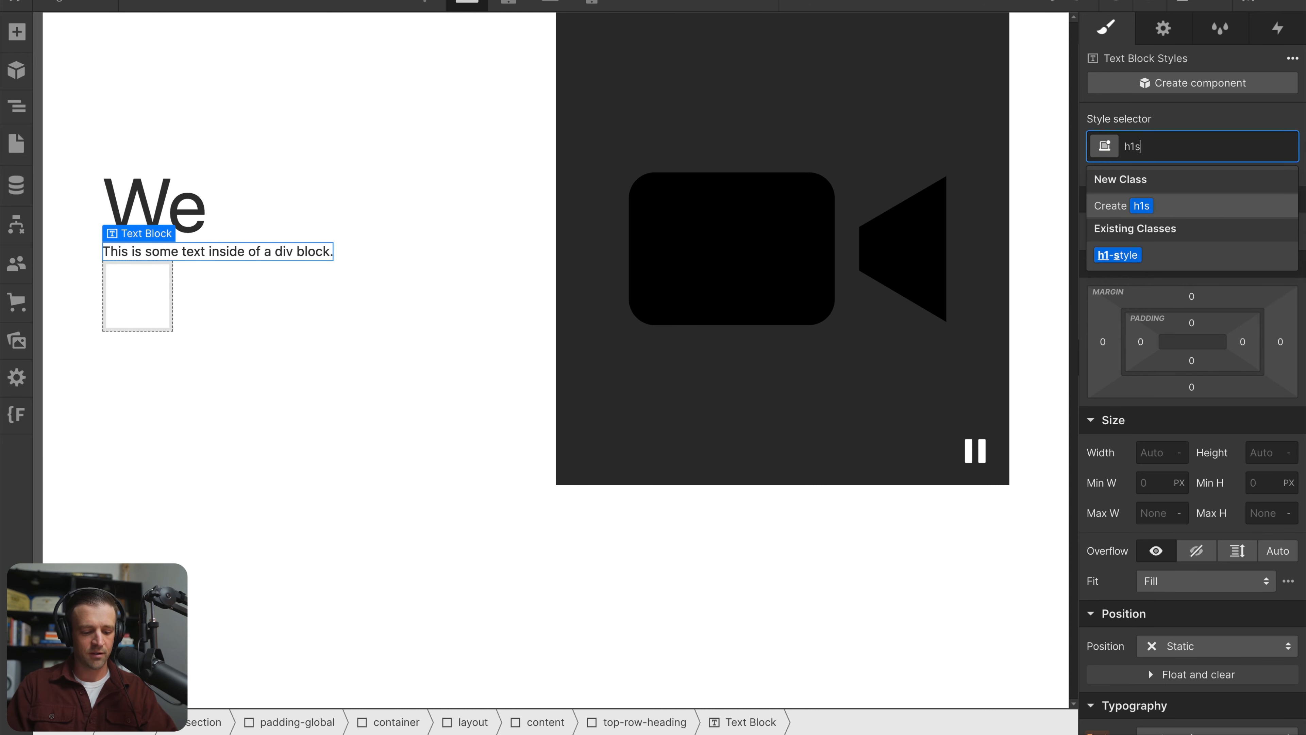
pyautogui.write('tyle')
pyautogui.click(1118, 255)
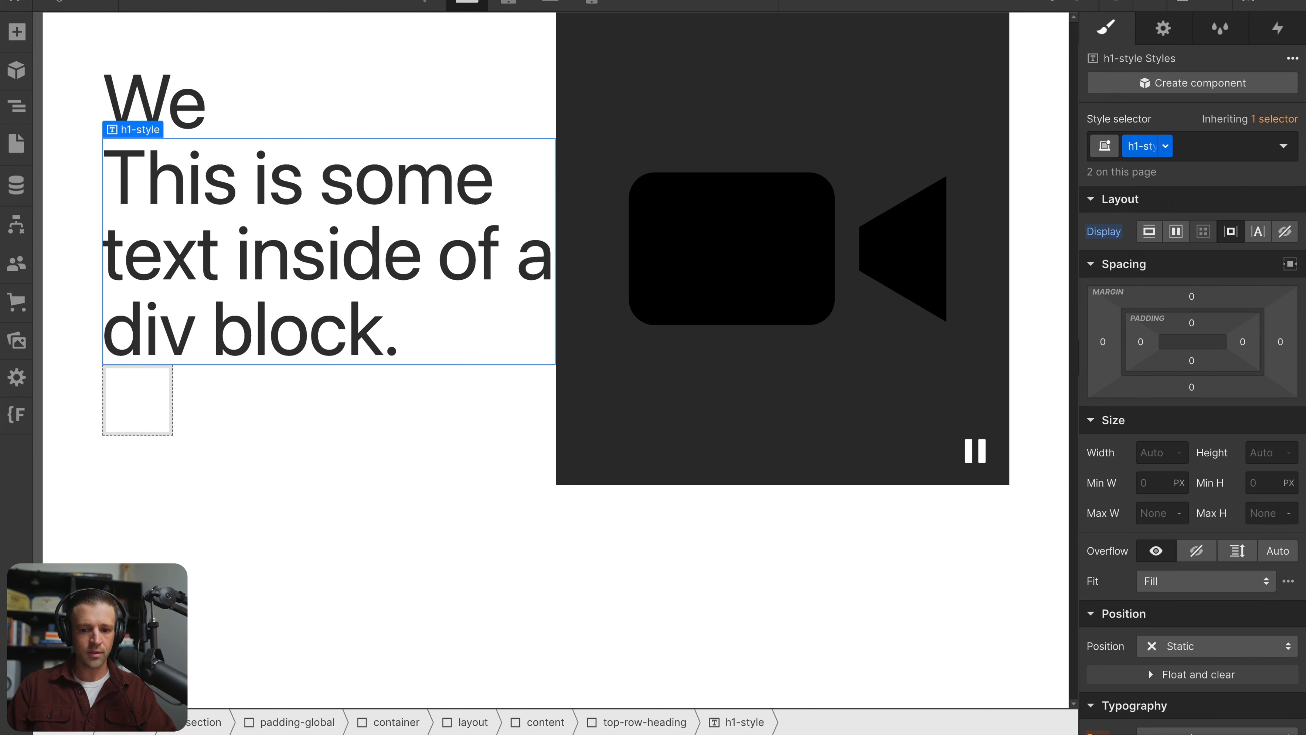
pyautogui.doubleClick(295, 307)
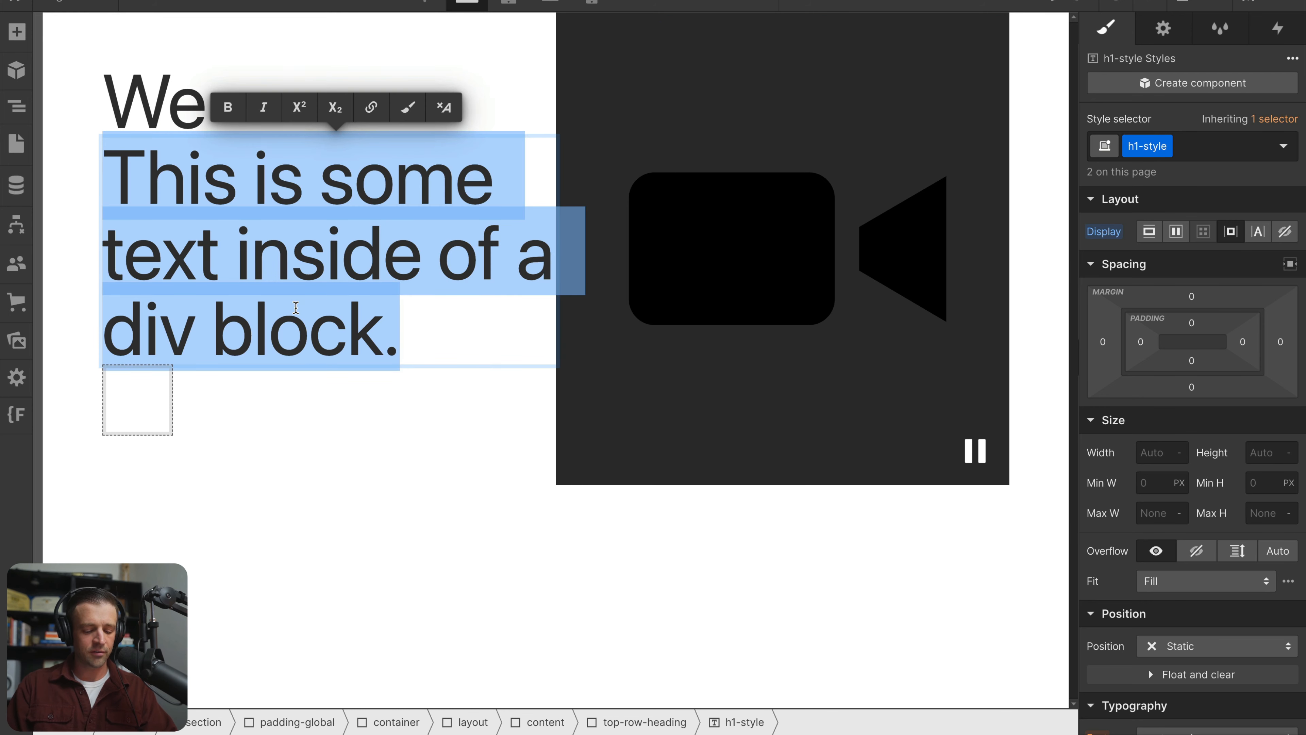
pyautogui.write('climb')
pyautogui.click(149, 356)
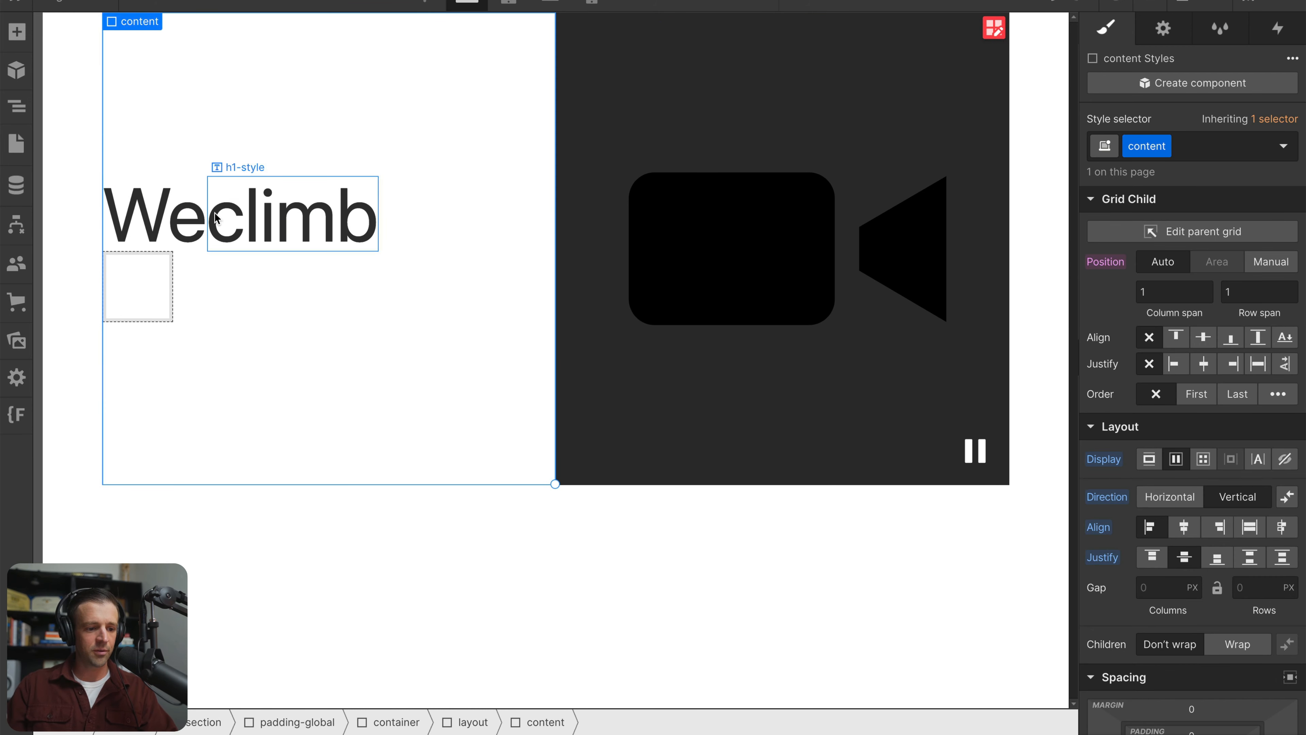
# Make the top-row-heading div a horizontal flexbox with a column gap of 1 rem
pyautogui.click(216, 218)
pyautogui.click(191, 217)
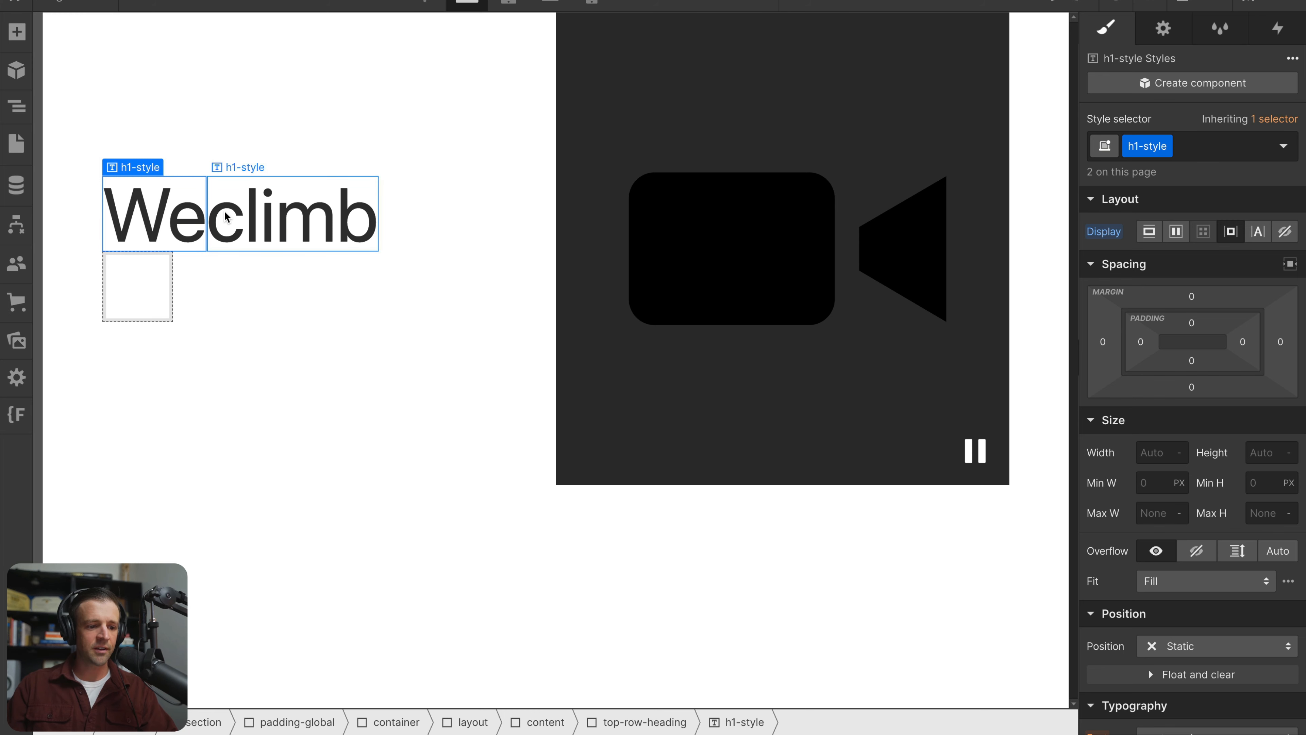
pyautogui.click(225, 217)
pyautogui.click(17, 106)
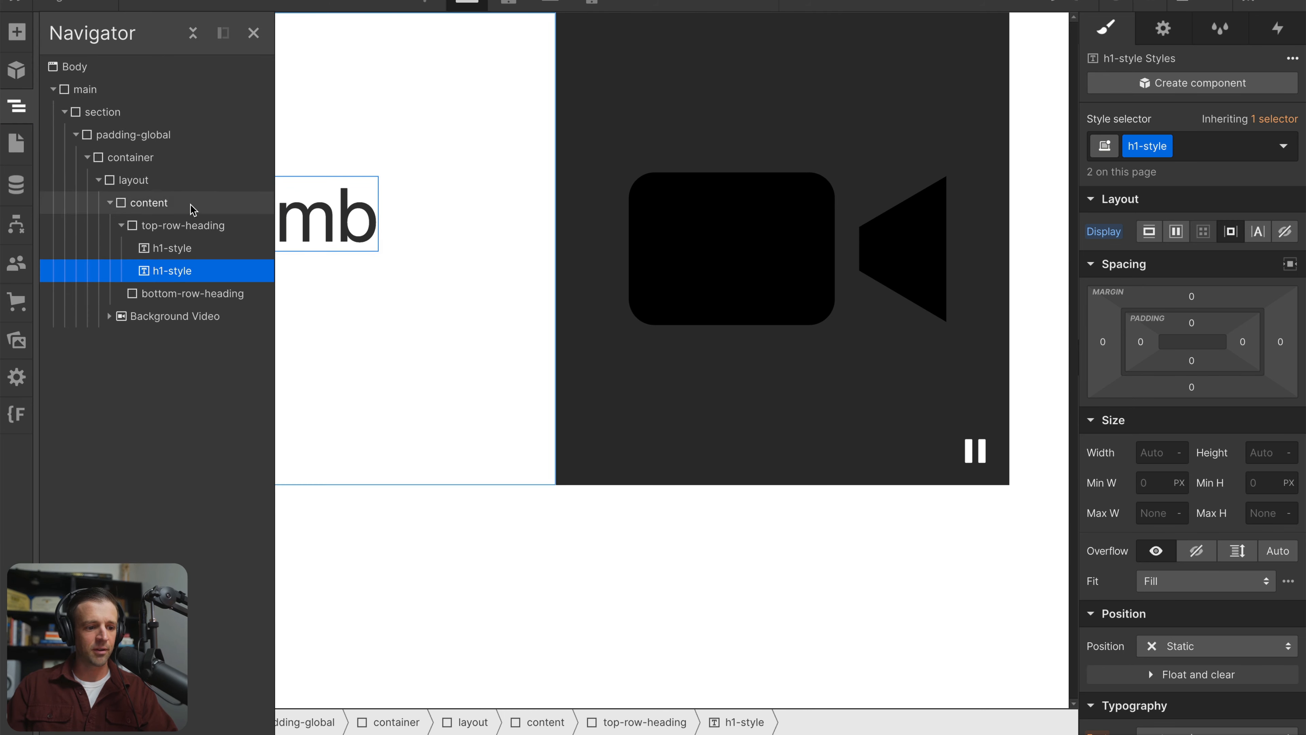
pyautogui.click(188, 226)
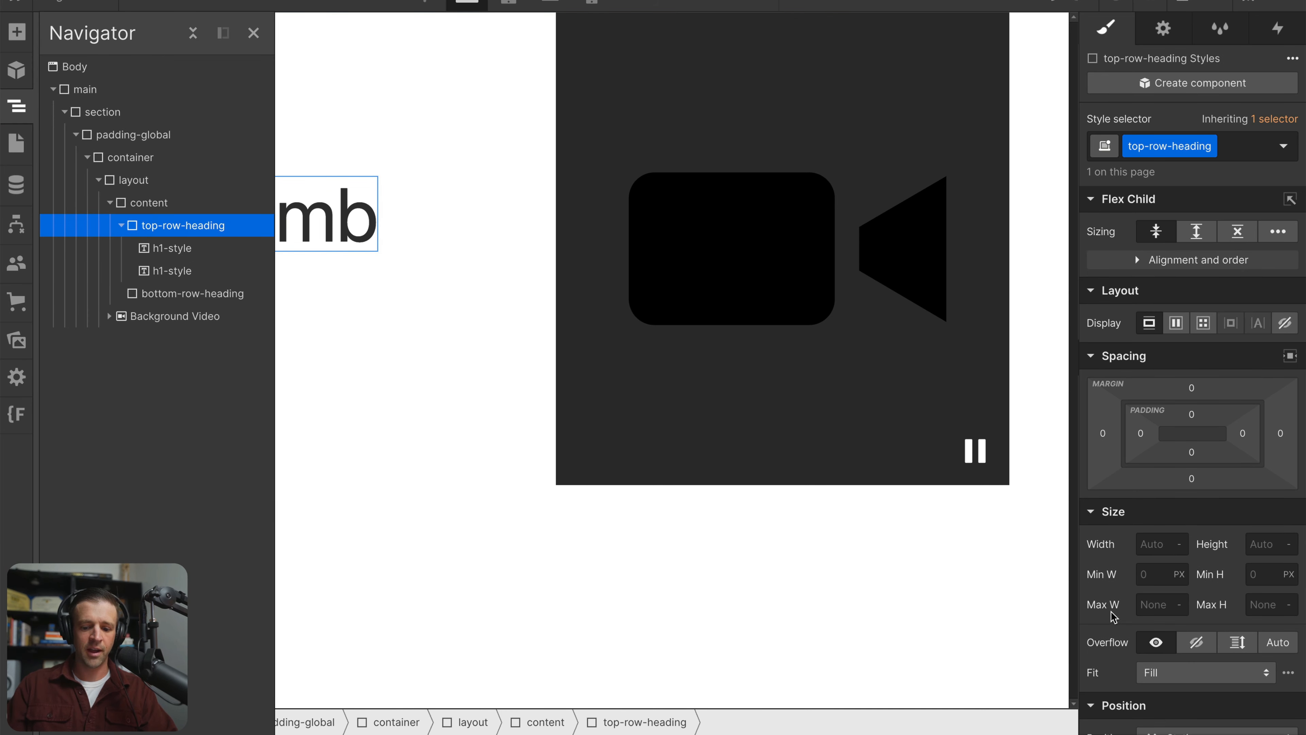
pyautogui.click(1176, 324)
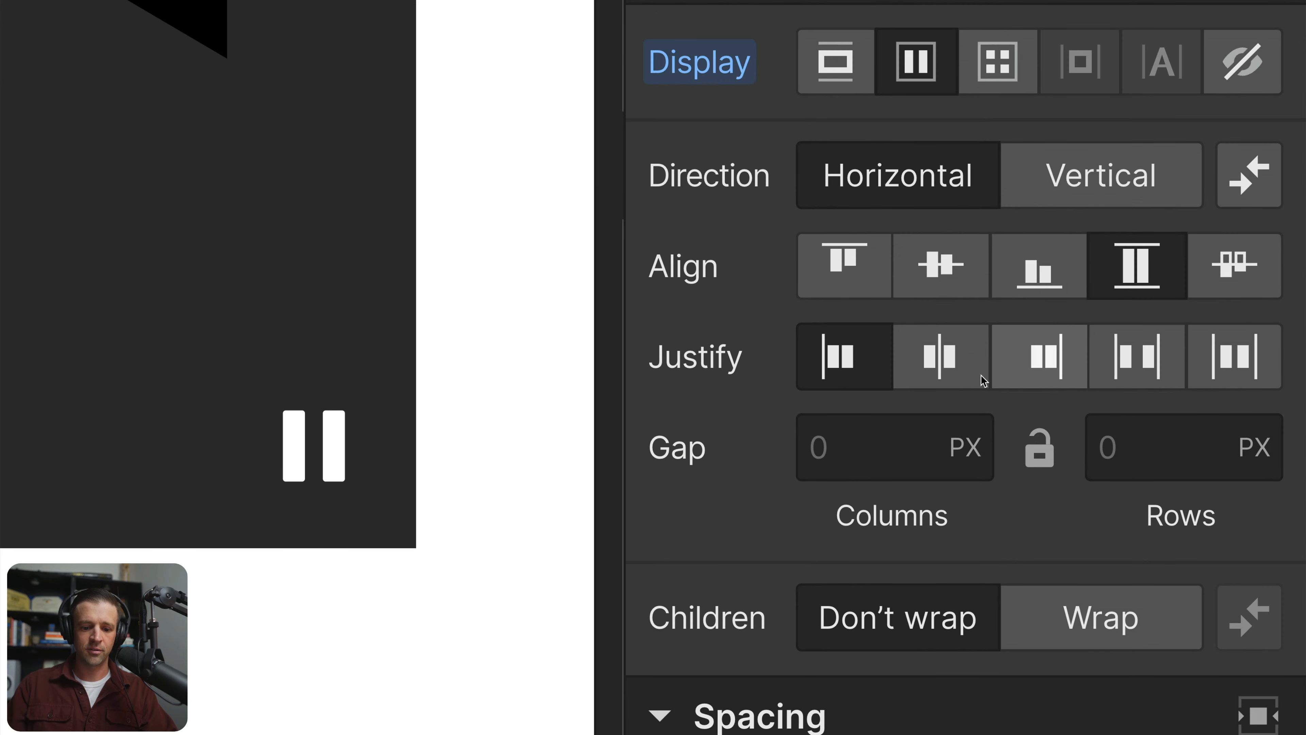
pyautogui.click(900, 455)
pyautogui.write('1')
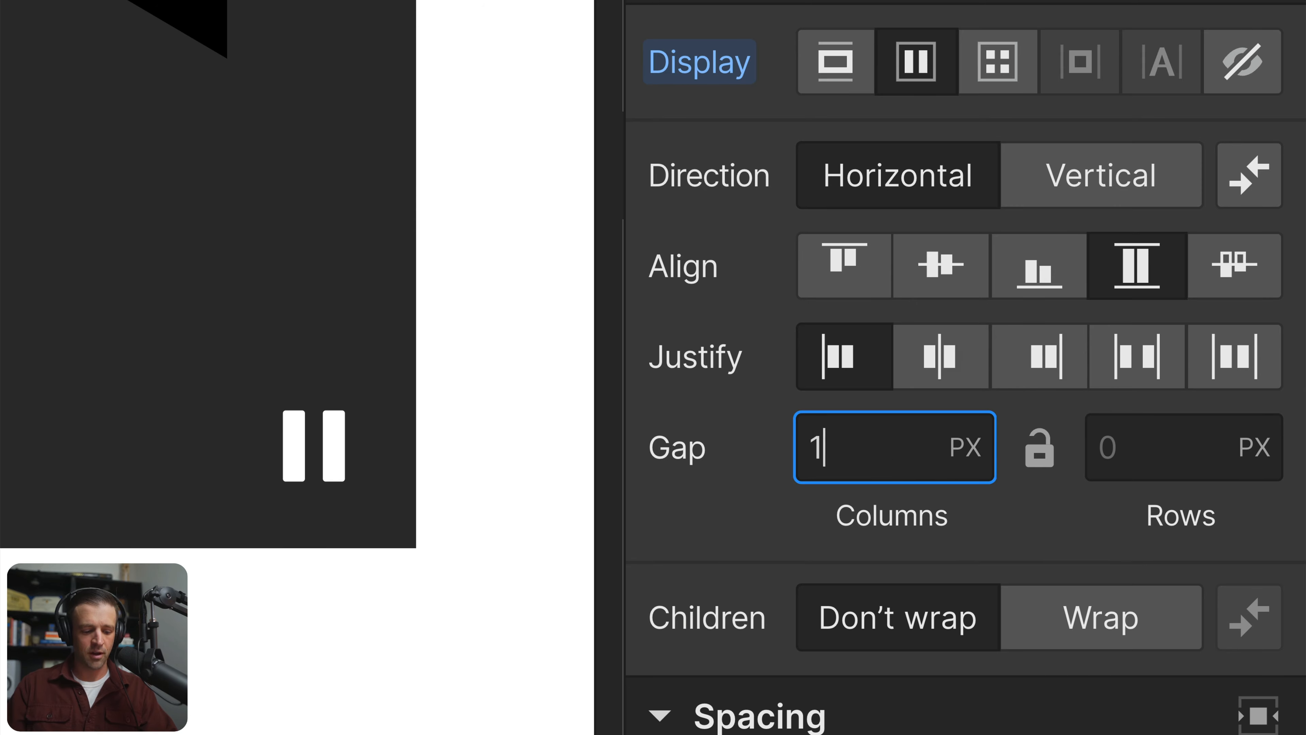
pyautogui.write('rem')
pyautogui.scroll(-10, 938, 446)
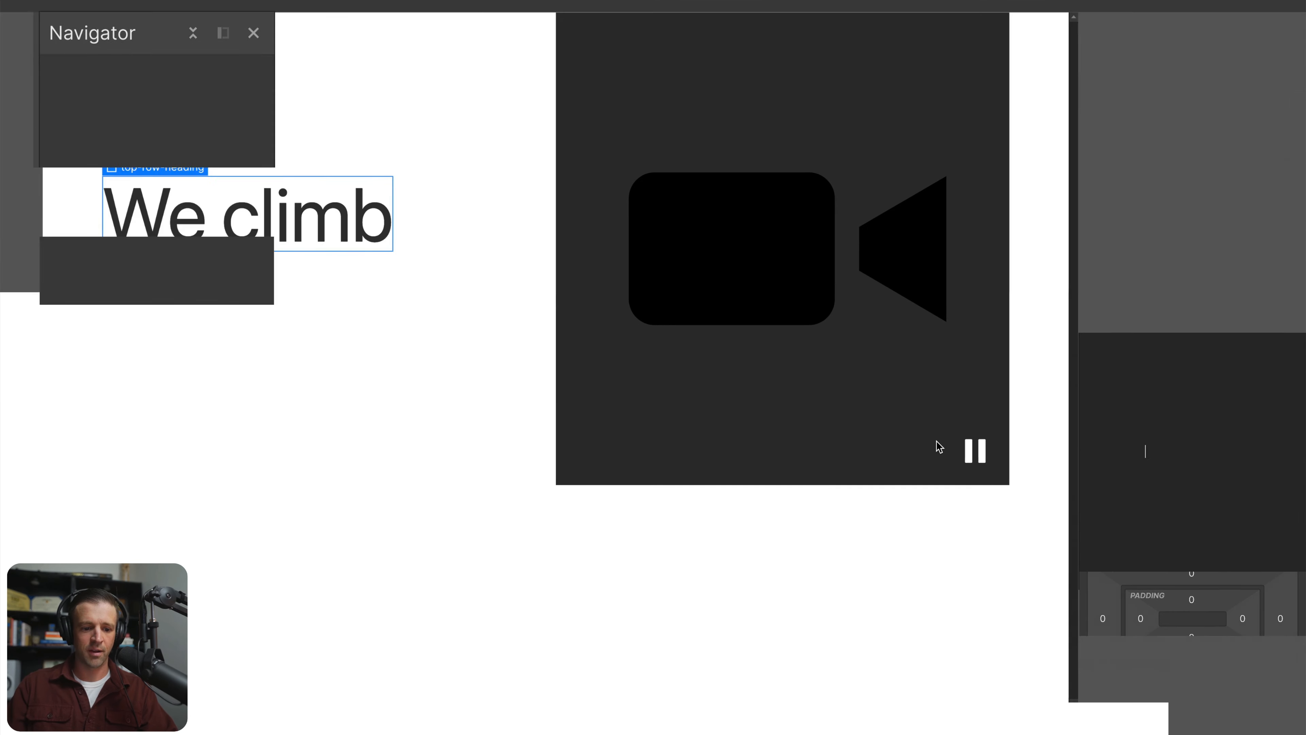
pyautogui.press('Escape')
pyautogui.click(557, 365)
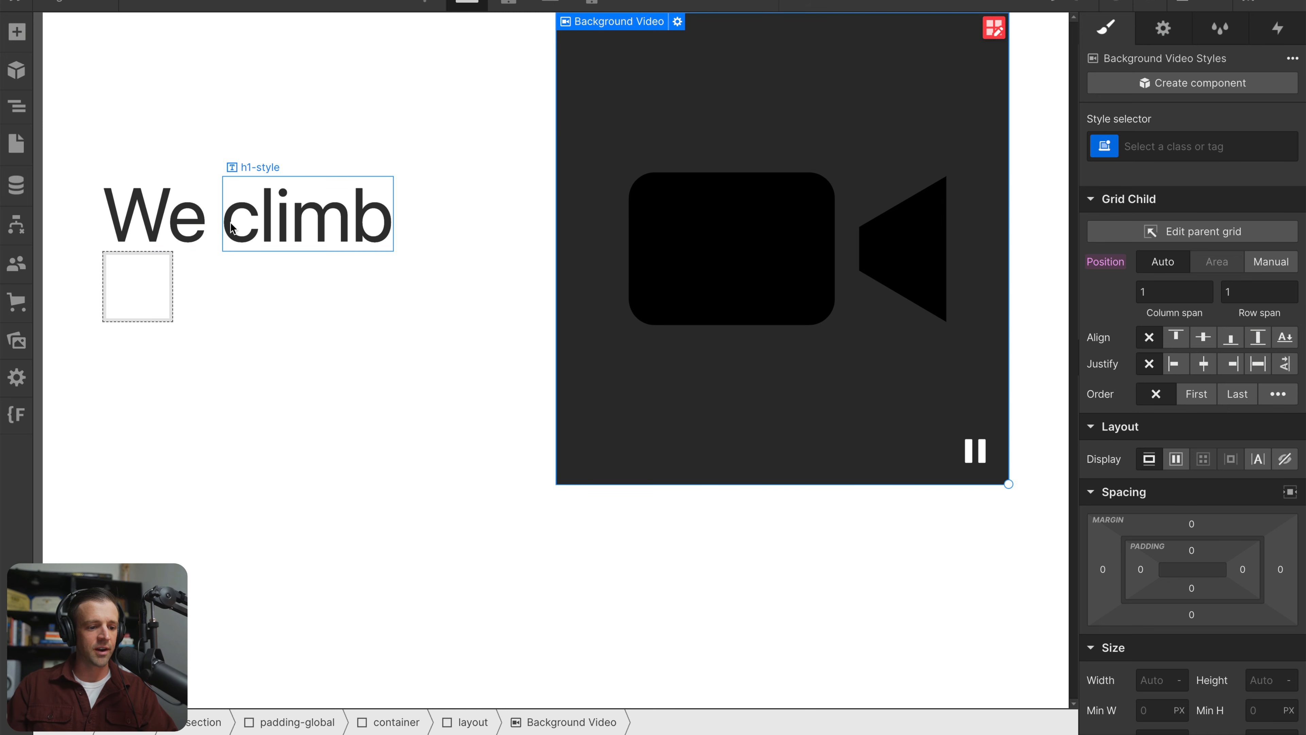
# Wrap the "climb" text block in a new div block inside top-row-heading
pyautogui.press('z')
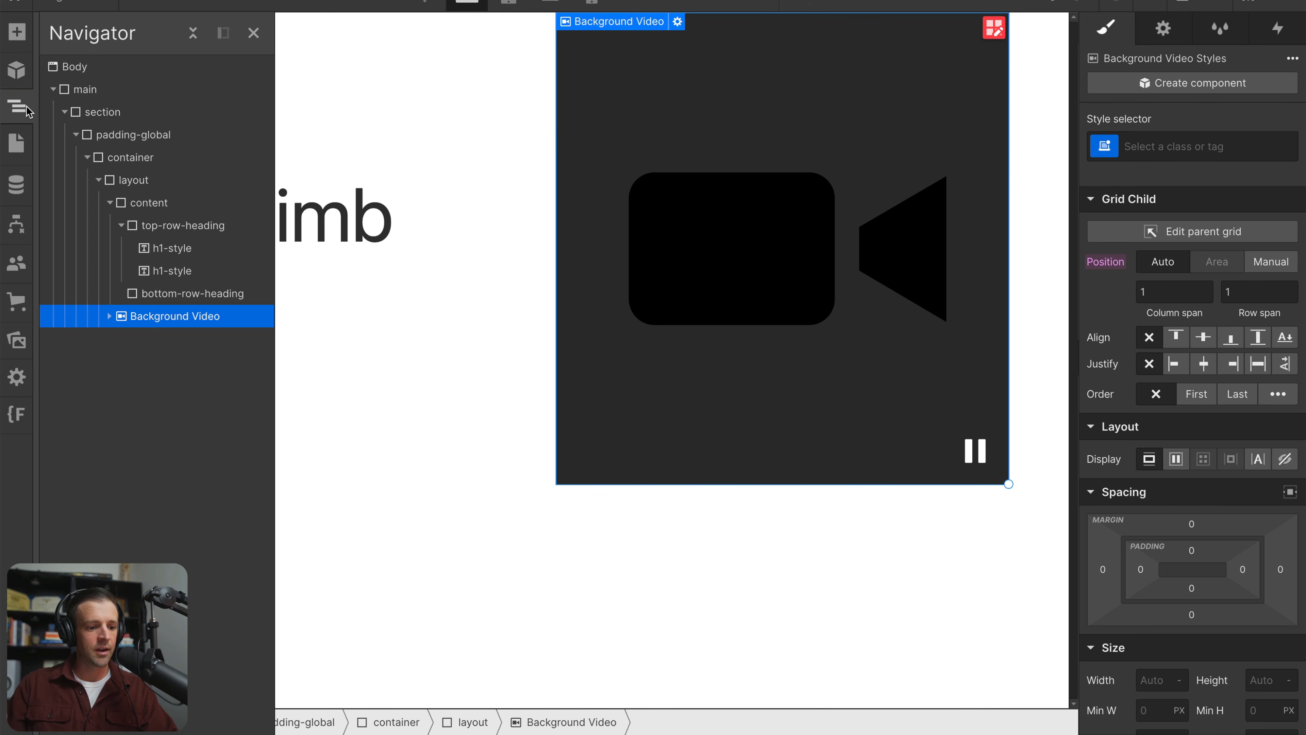
pyautogui.click(176, 227)
pyautogui.click(185, 249)
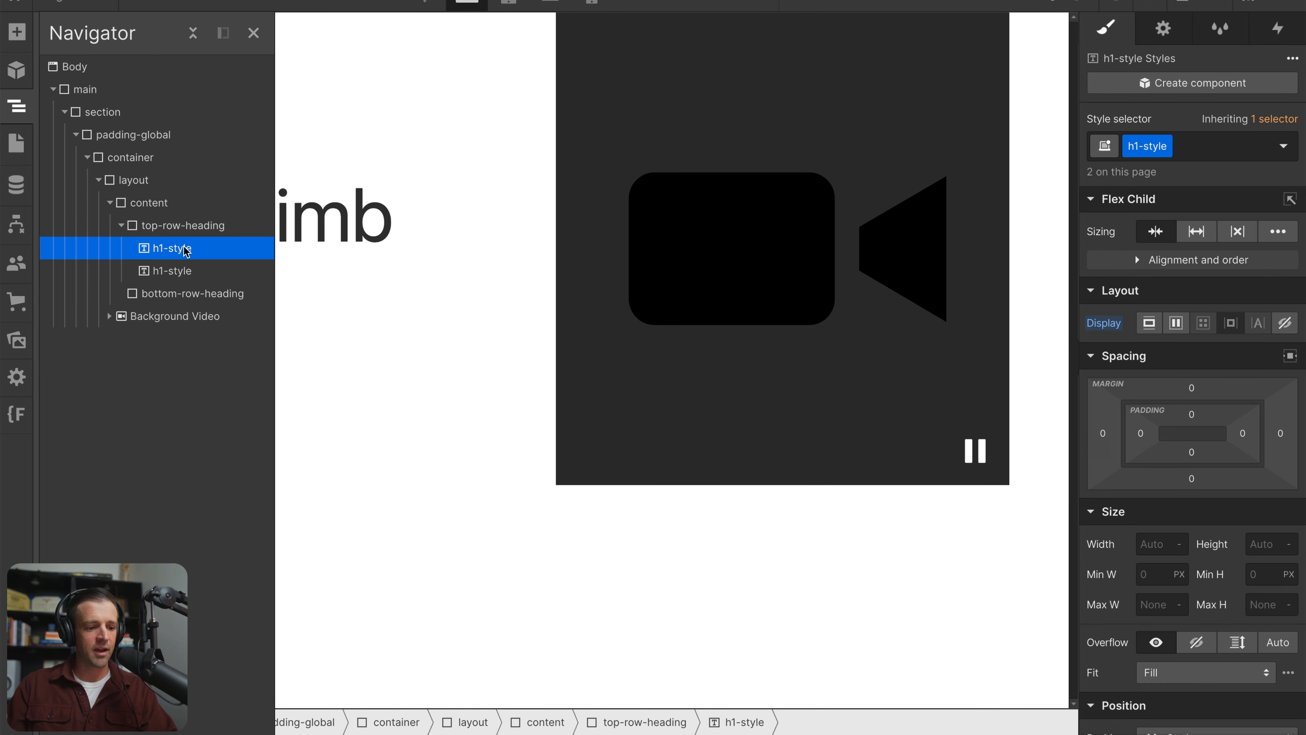
pyautogui.click(190, 271)
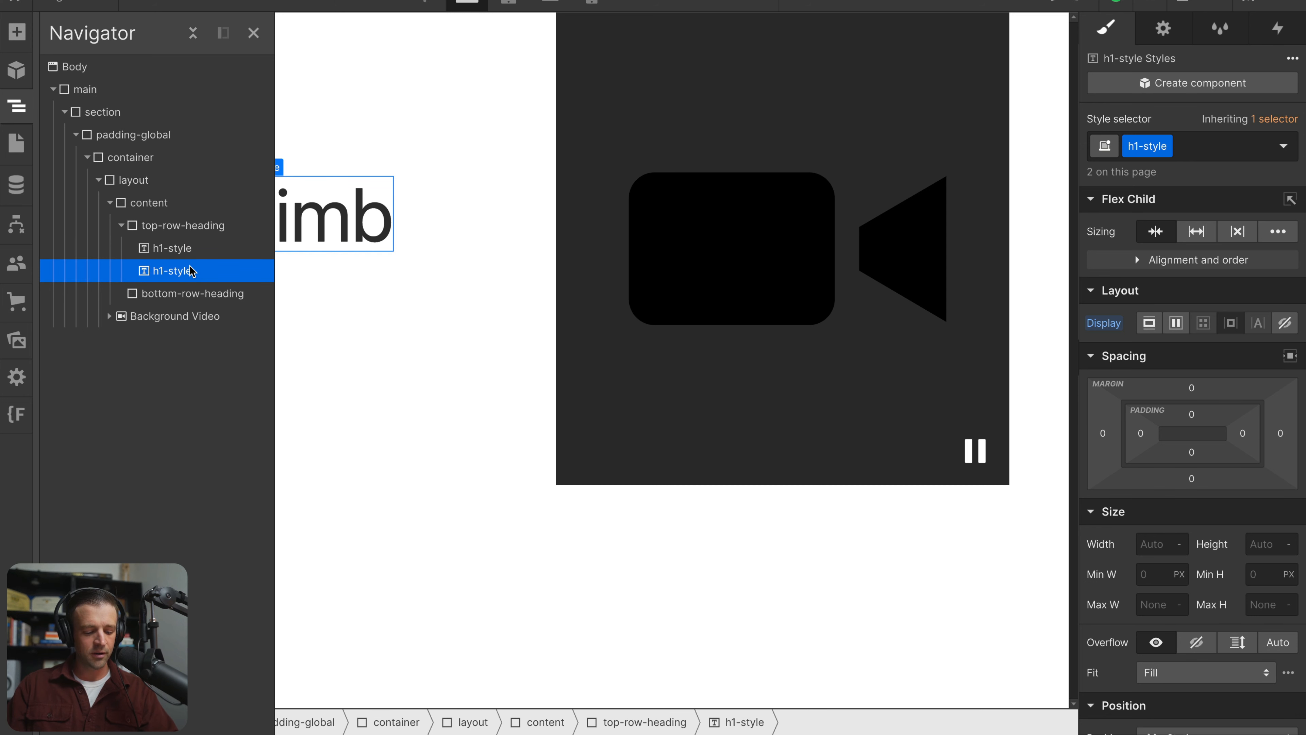
pyautogui.hotkey('ctrl', 'alt', 'g')
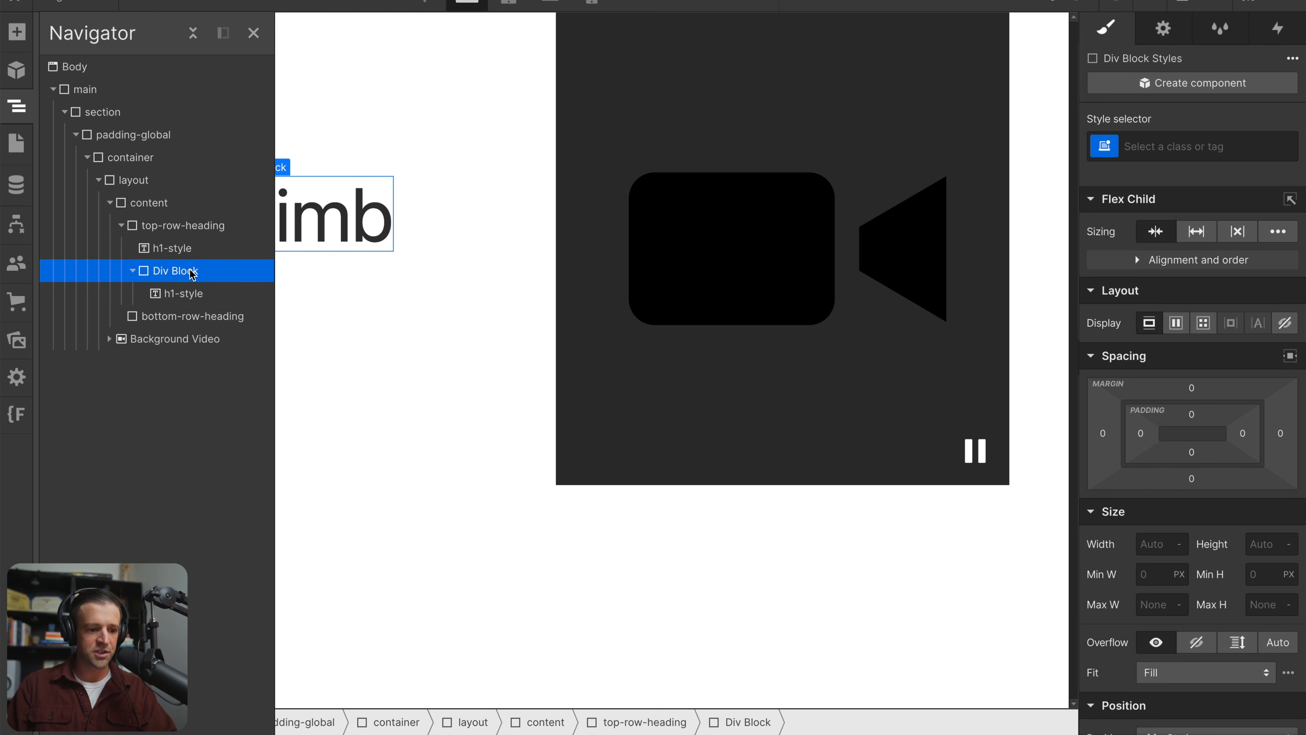
# Give the div block around "climb" the new class marquee-text-window
pyautogui.hotkey('ctrl', 'Return')
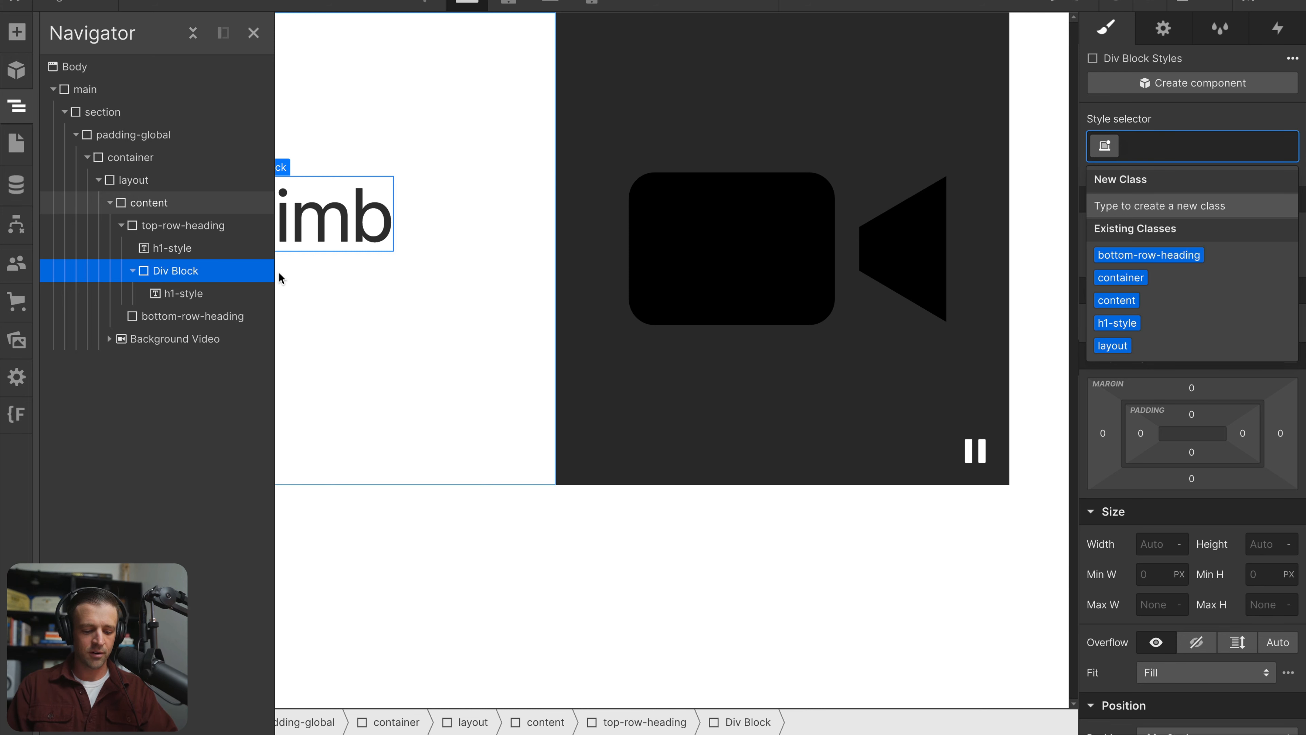
pyautogui.write('marquee-text-wi')
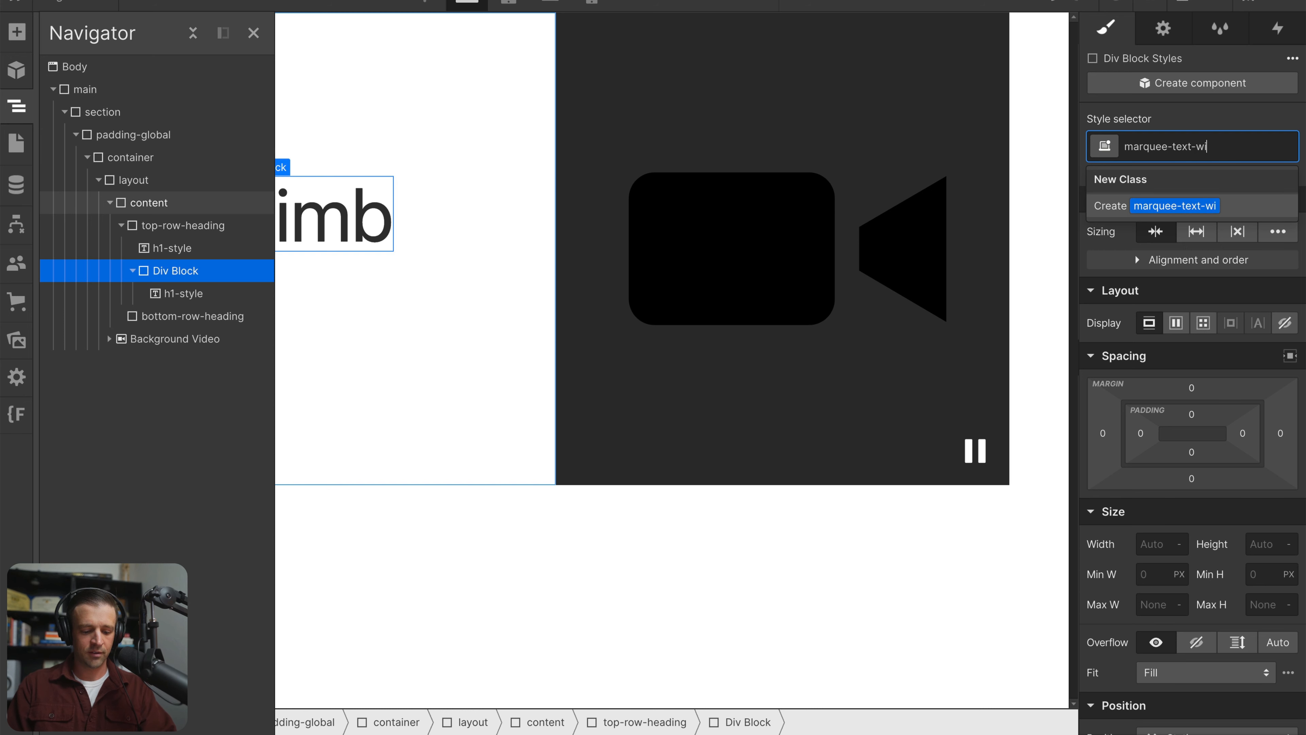
pyautogui.write('ndow')
pyautogui.press('Return')
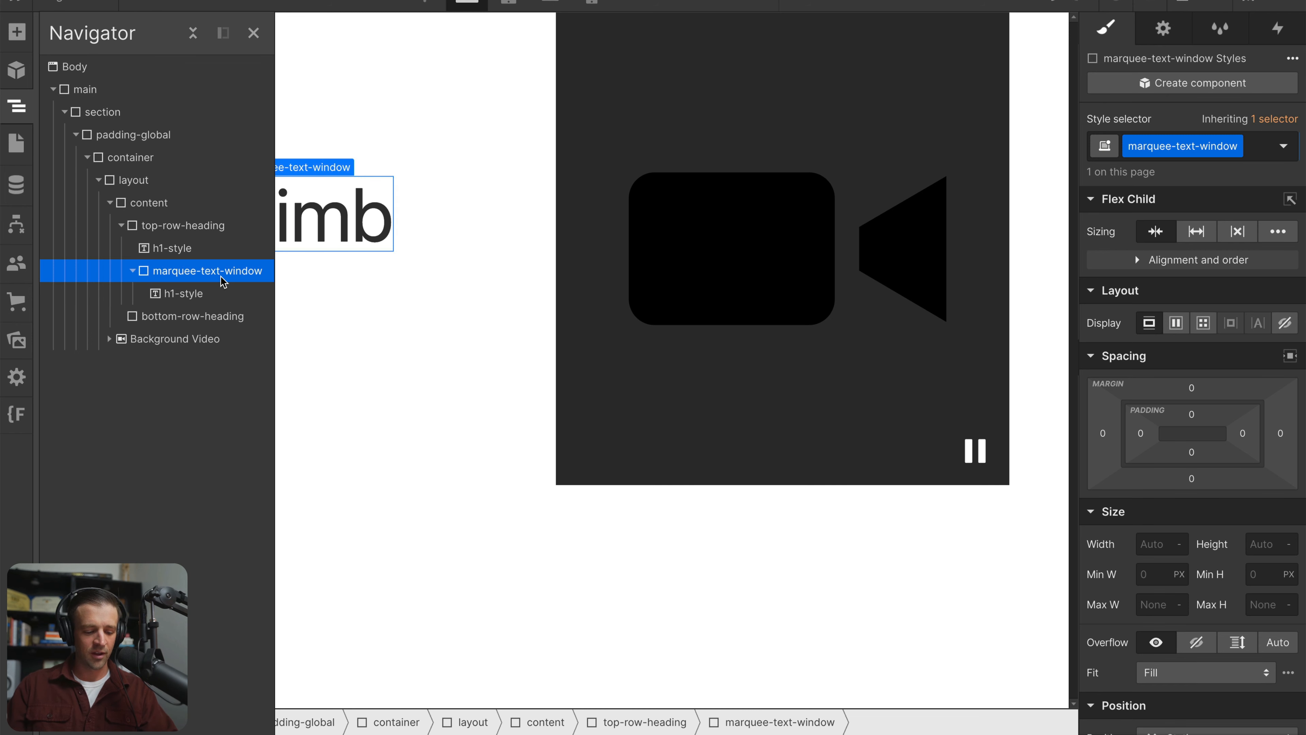
# Add a div block inside marquee-text-window and place it above the "climb" text block
pyautogui.hotkey('ctrl', 'e')
pyautogui.write('div')
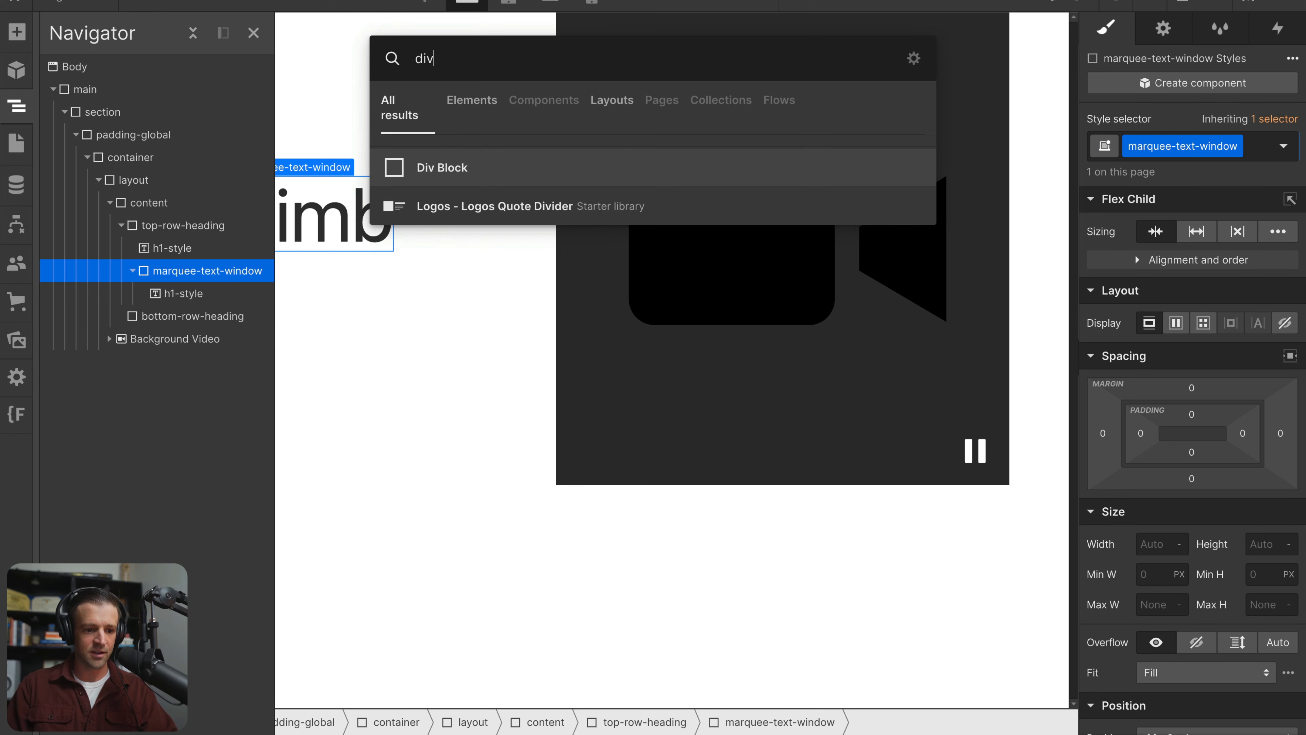
pyautogui.press('Return')
pyautogui.moveTo(188, 316); pyautogui.dragTo(188, 291)
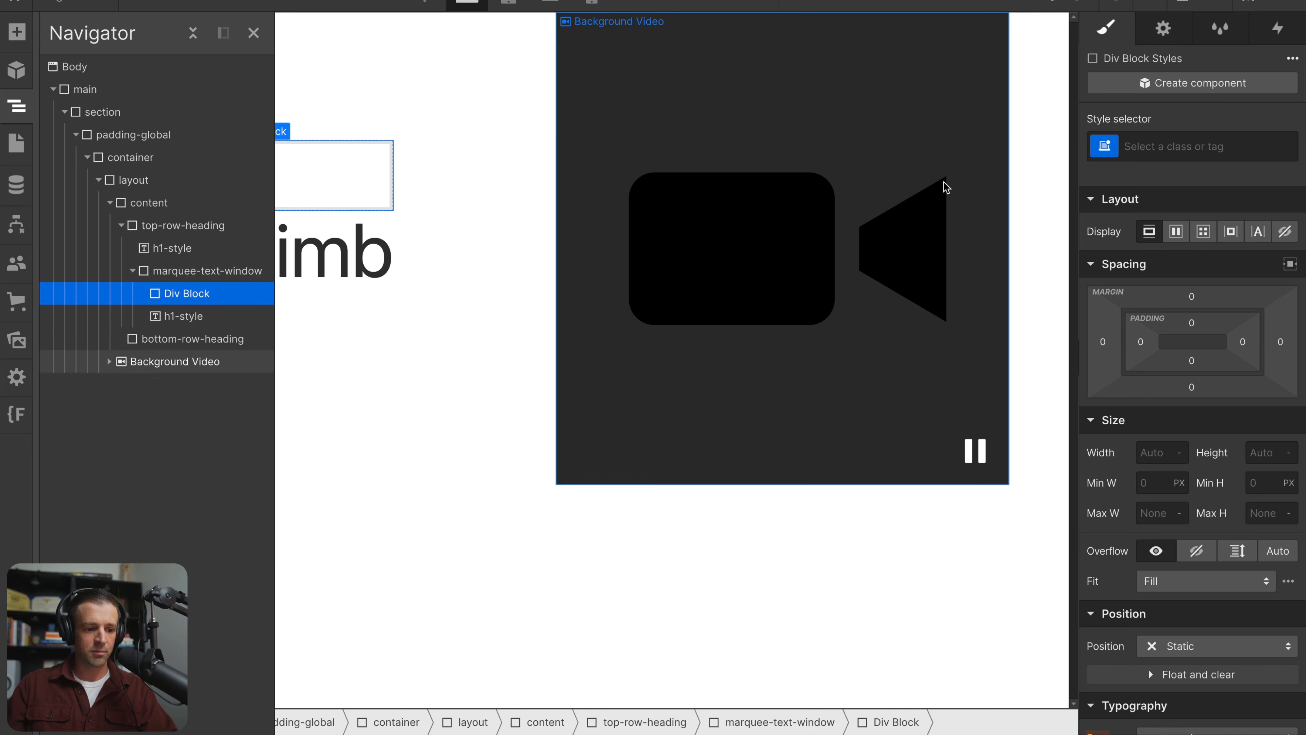
# Give the div block inside marquee-text-window the new class marquee-text-mover
pyautogui.click(1239, 146)
pyautogui.write('marquee-')
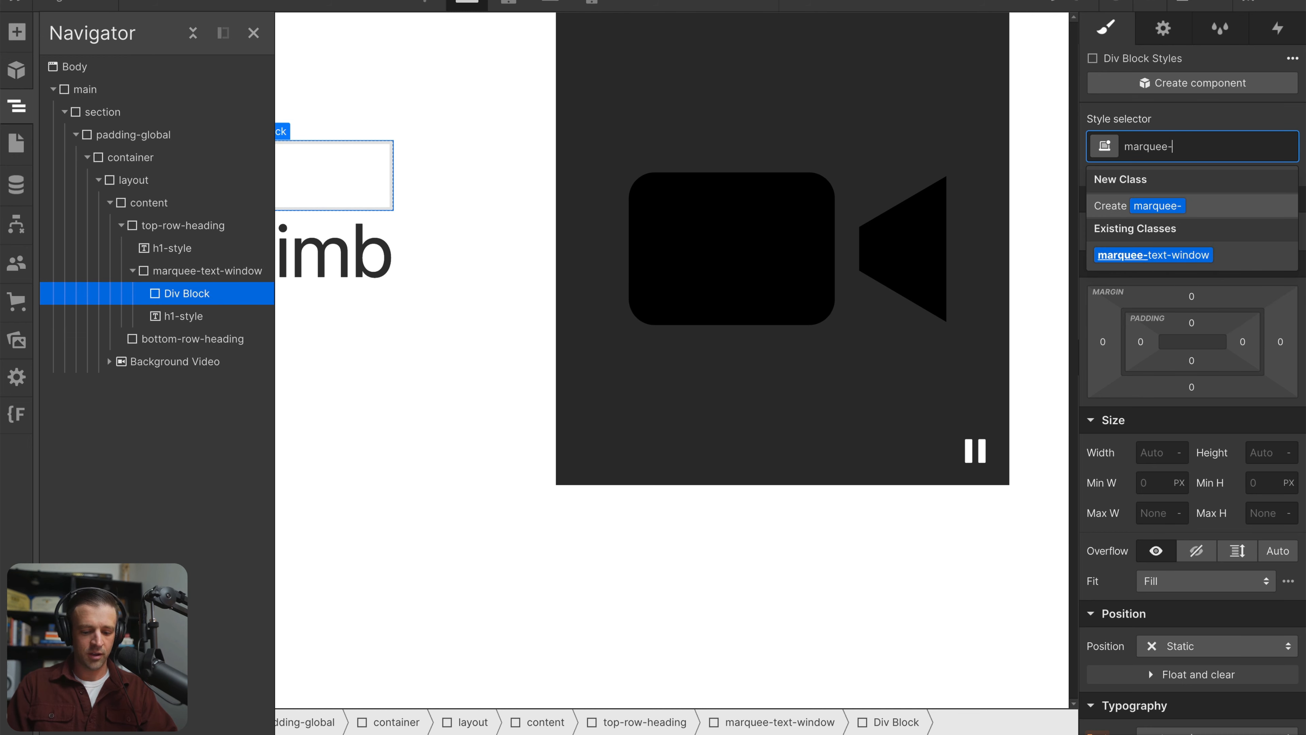
pyautogui.write('text-')
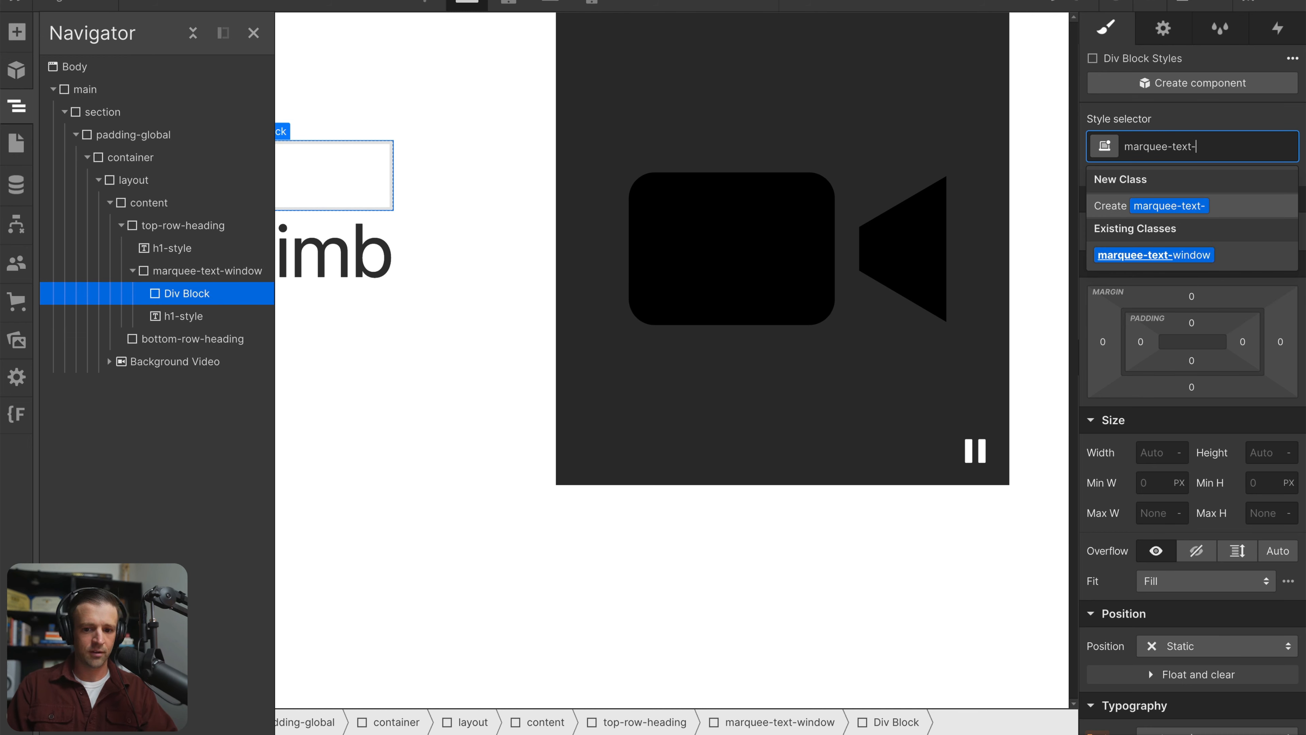
pyautogui.write('mover')
pyautogui.press('Return')
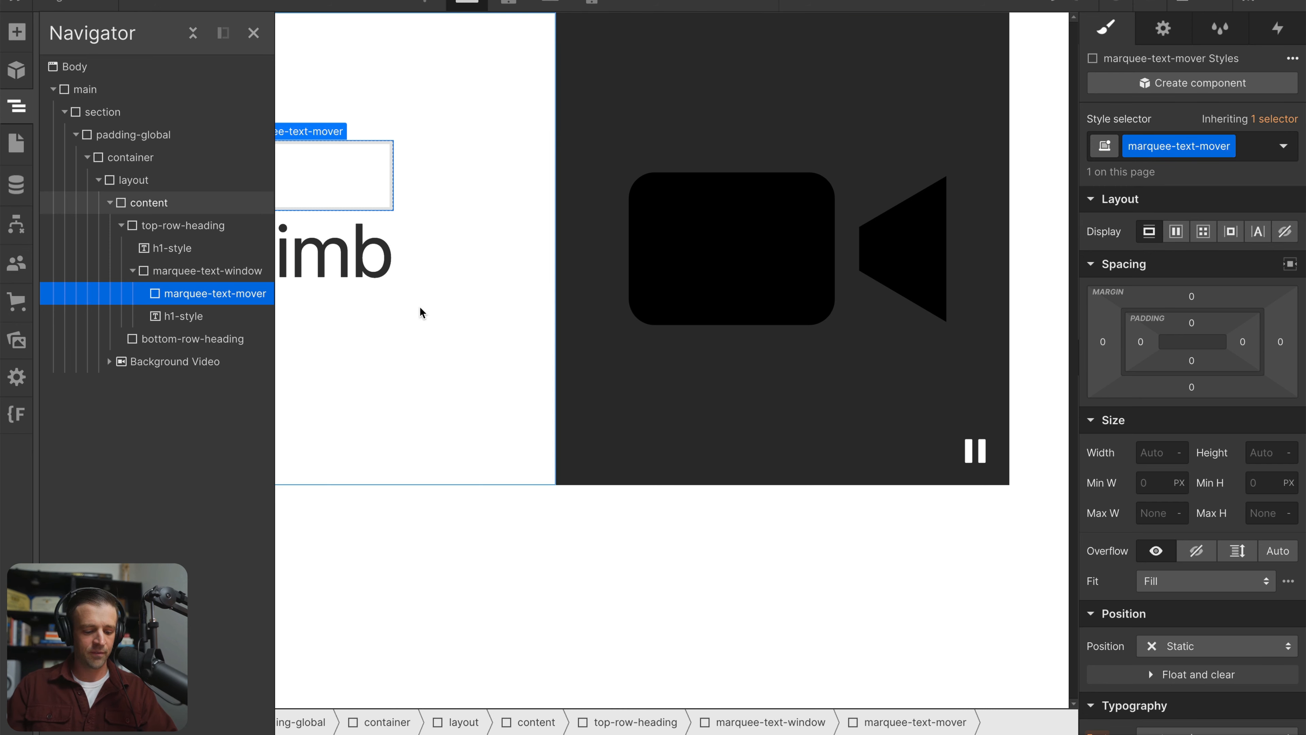
# Duplicate the empty marquee-text-mover div and nest the "climb" text block inside the first of the two
pyautogui.hotkey('ctrl', 'd')
pyautogui.moveTo(155, 343); pyautogui.dragTo(184, 309)
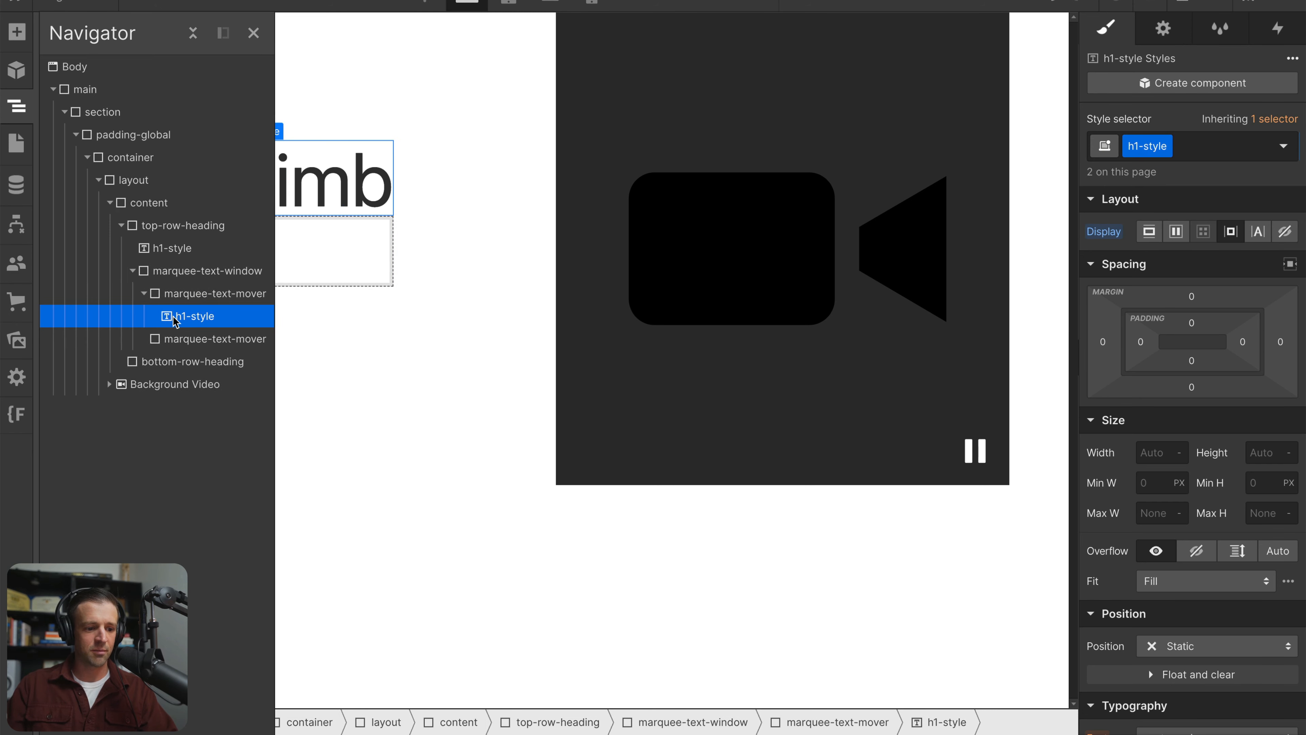
# Duplicate the nested "climb" text block three times within the first marquee-text-mover
pyautogui.hotkey('ctrl', 'd')
pyautogui.hotkey('ctrl', 'd')
pyautogui.hotkey('ctrl', 'd')
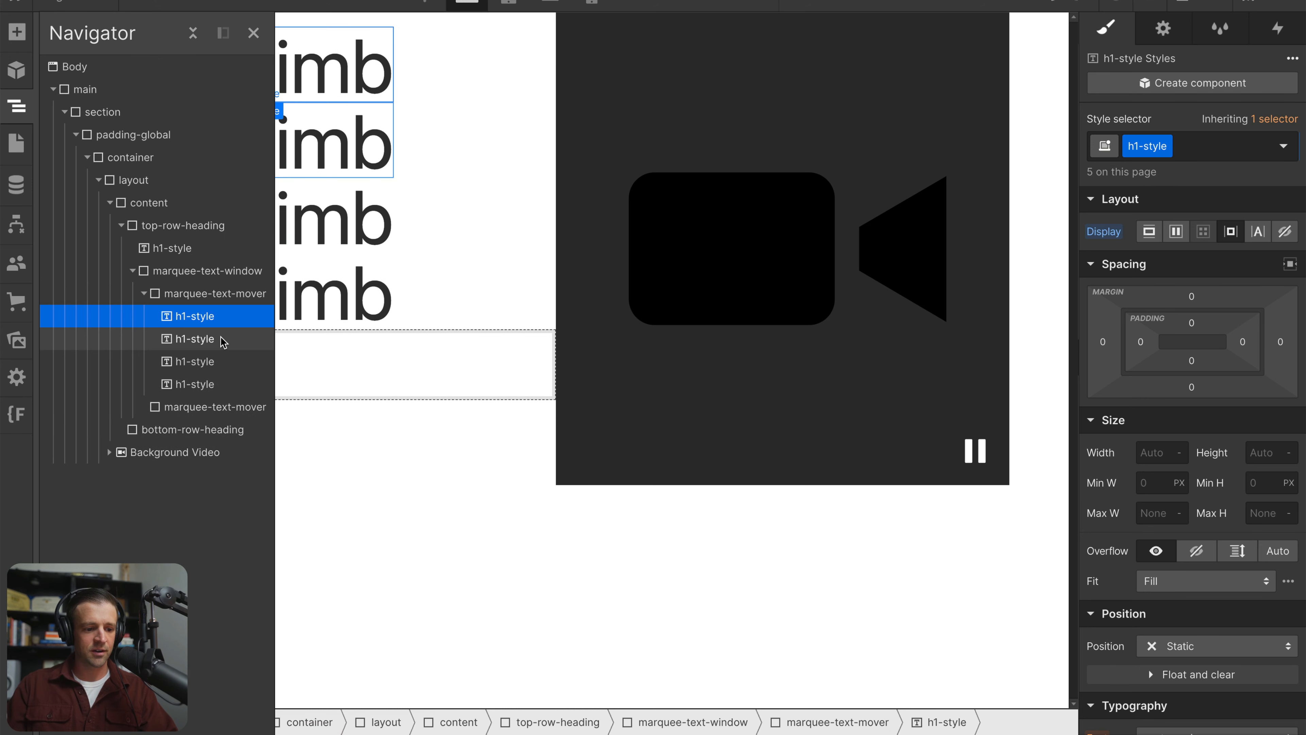
# Replace the second "climb" text in the stack with "scale" and the third with "grow"
pyautogui.click(362, 144)
pyautogui.doubleClick(344, 151)
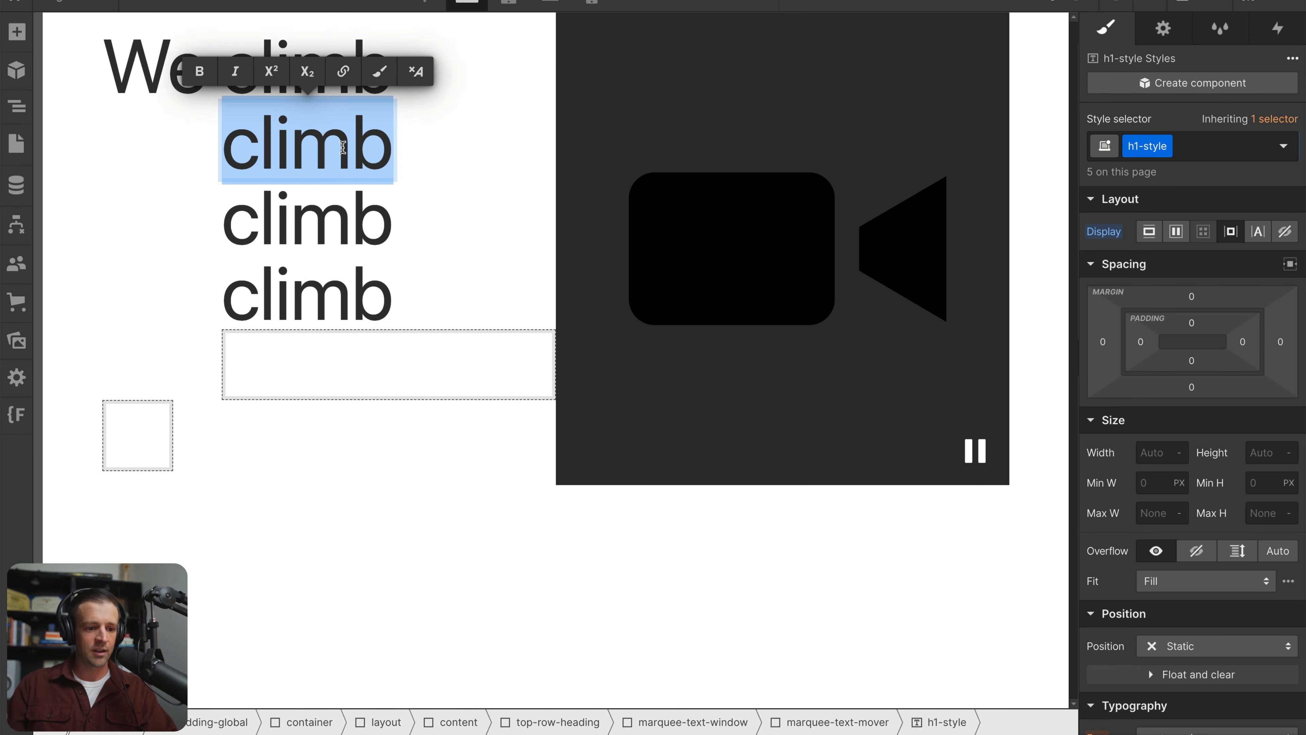
pyautogui.write('scale')
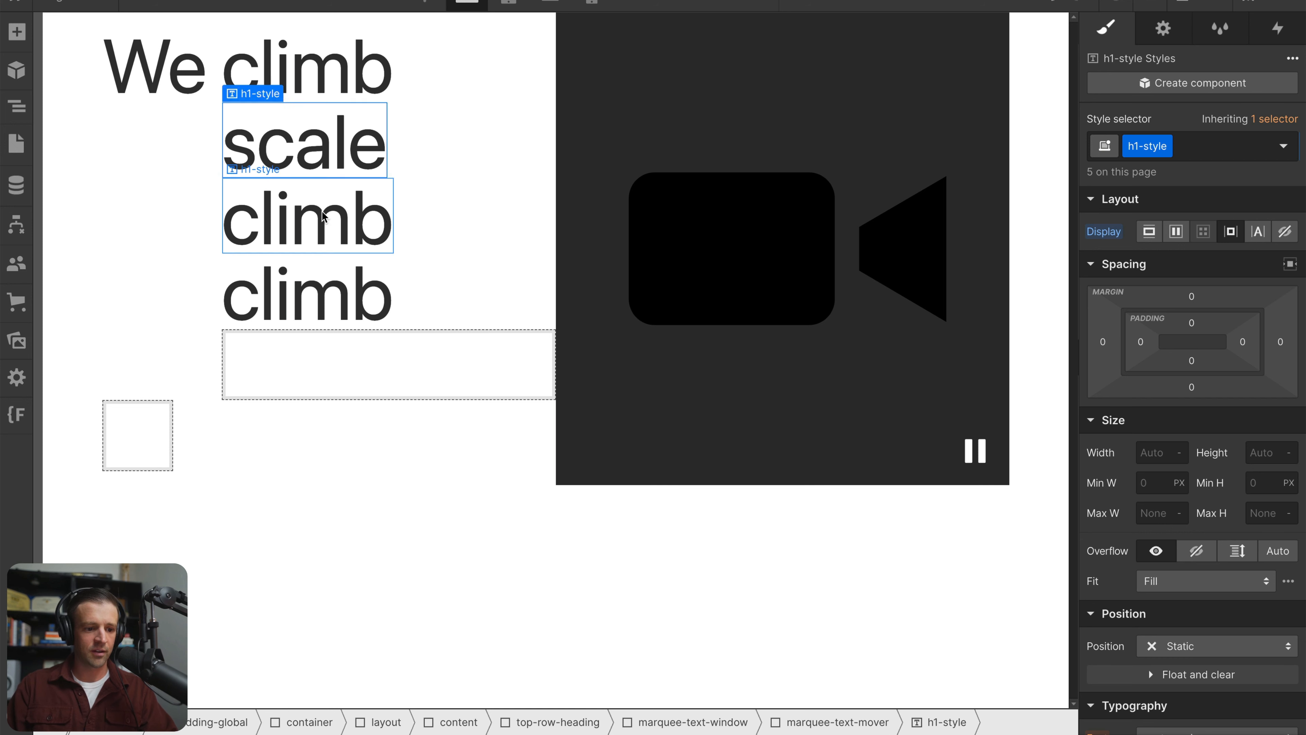
pyautogui.click(322, 211)
pyautogui.doubleClick(322, 211)
pyautogui.write('grow')
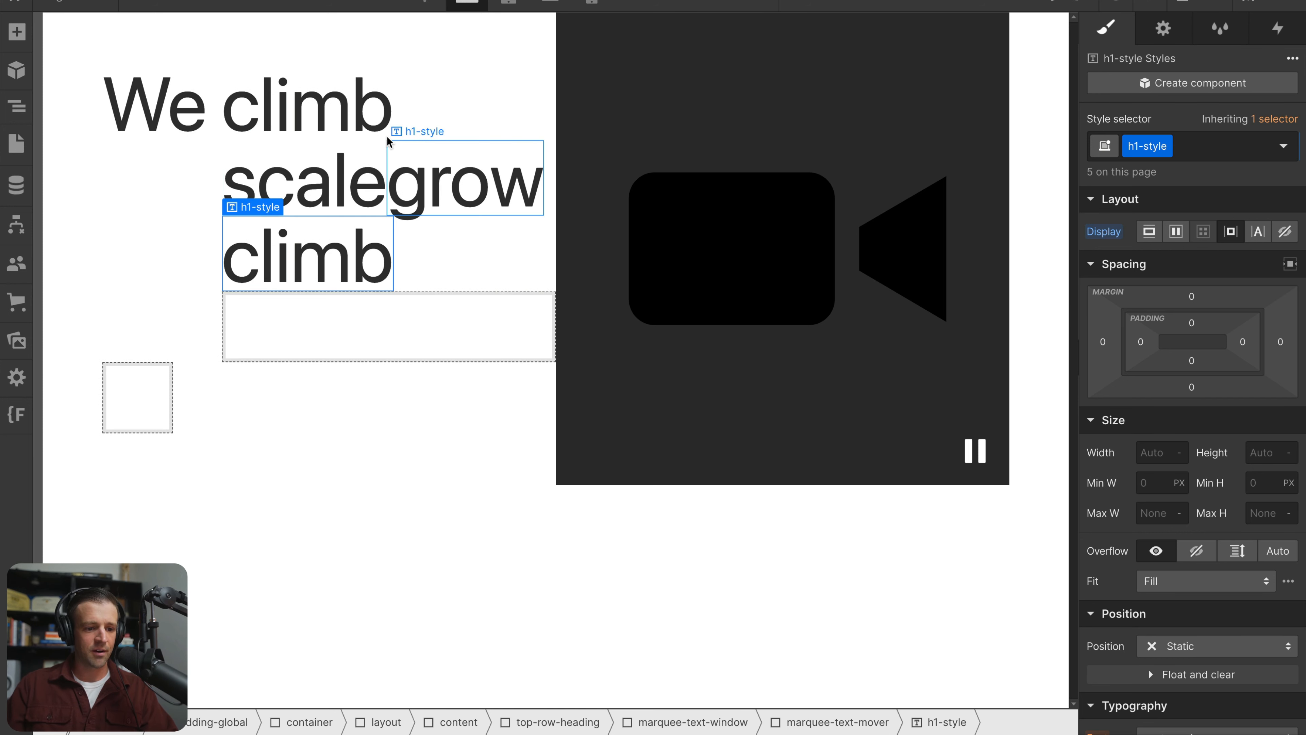
pyautogui.click(374, 142)
# Make the marquee-text-mover class a vertical flexbox with its children aligned to the start
pyautogui.click(17, 106)
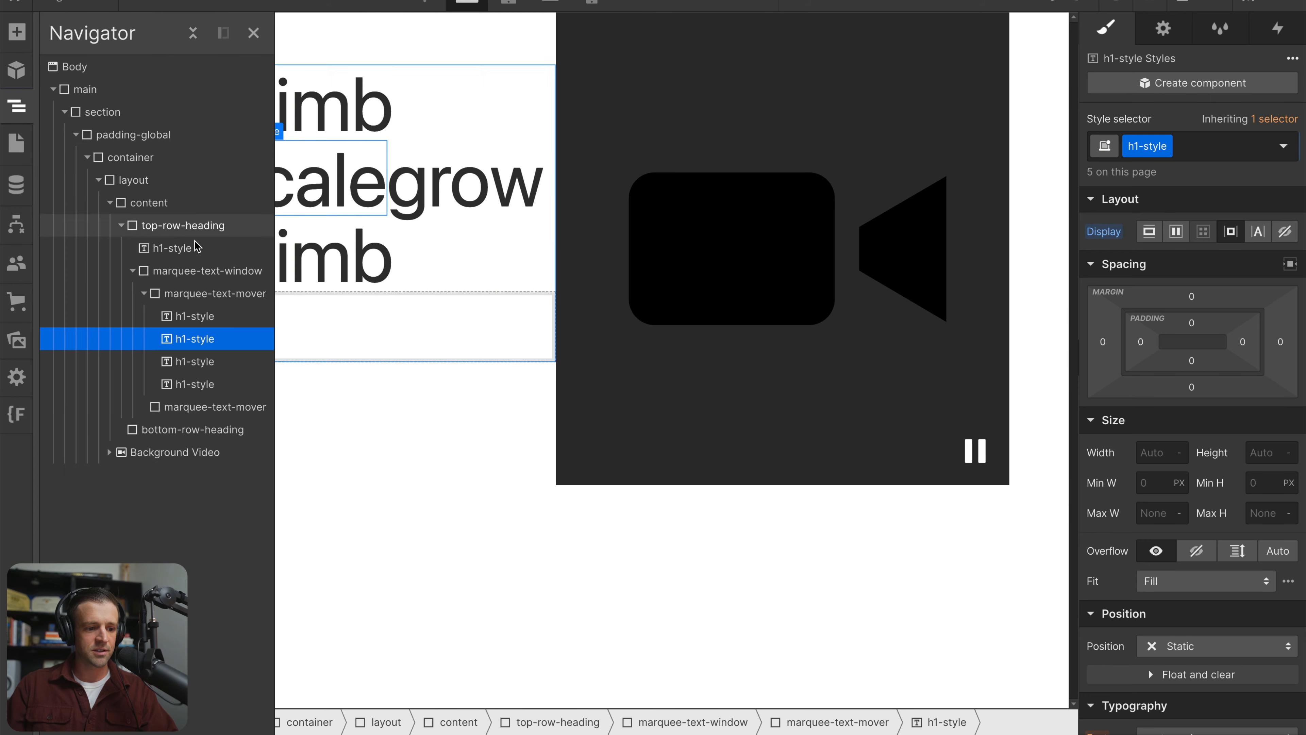
pyautogui.click(226, 294)
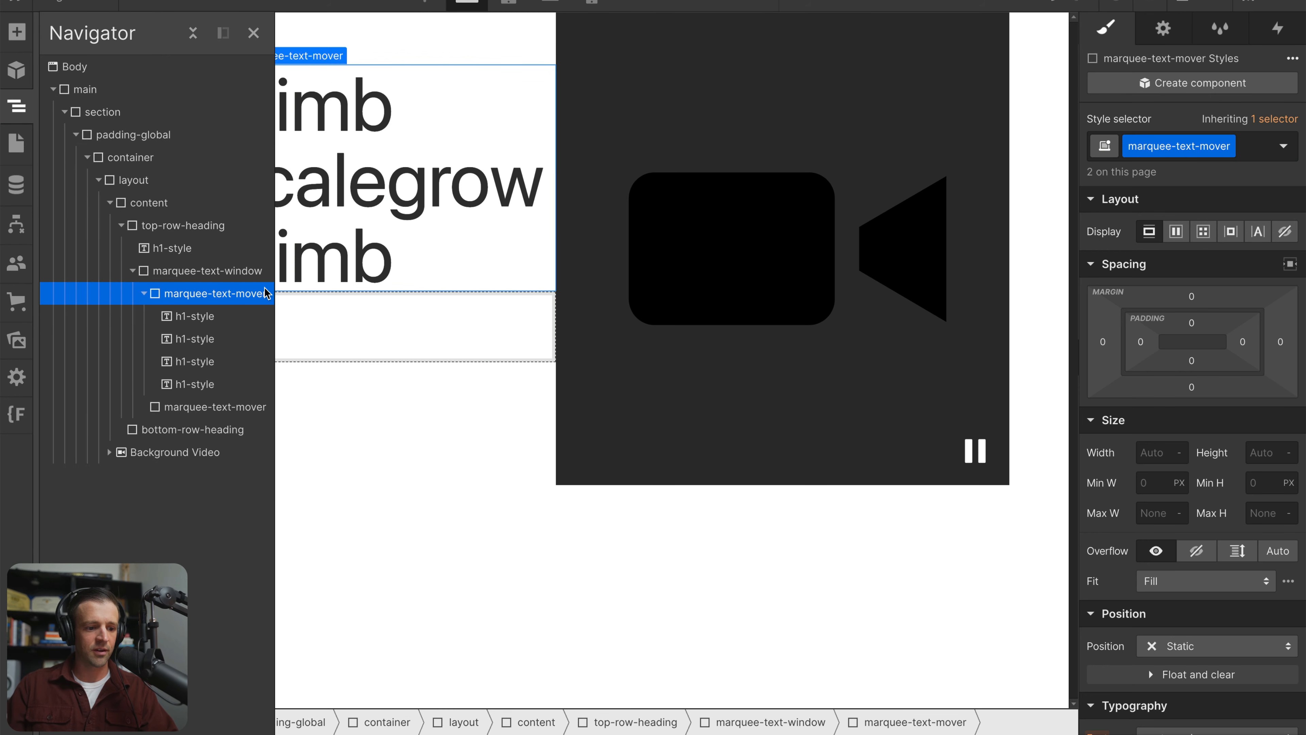
pyautogui.click(1176, 232)
pyautogui.click(1234, 270)
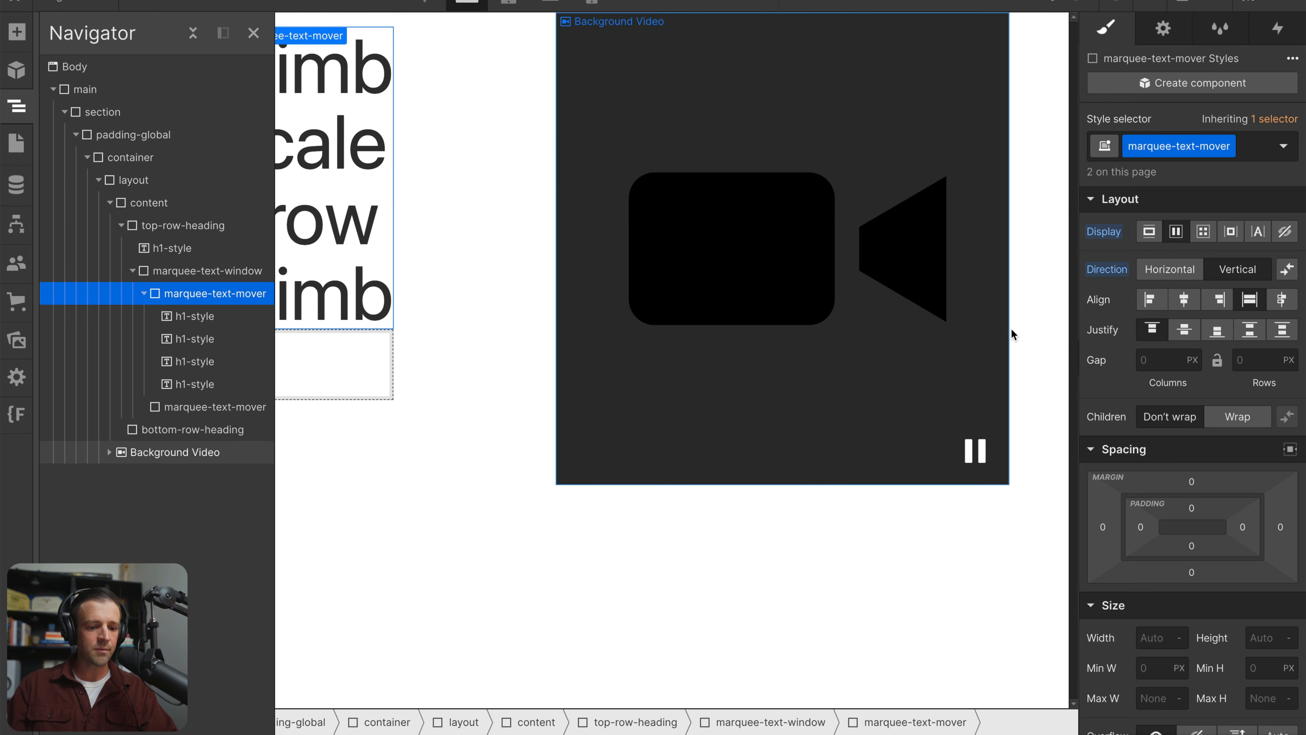
pyautogui.click(1150, 299)
pyautogui.click(509, 275)
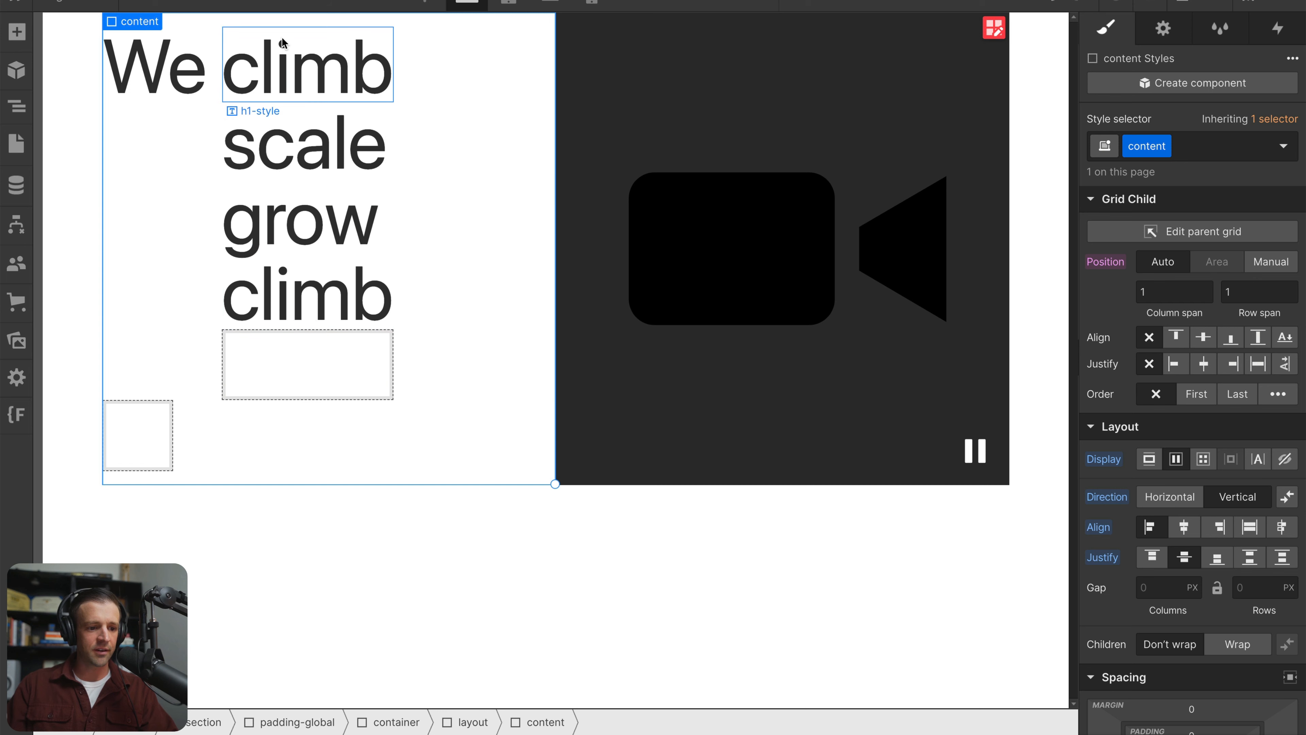
# Delete the empty second marquee-text-mover div below the stack of words
pyautogui.click(303, 91)
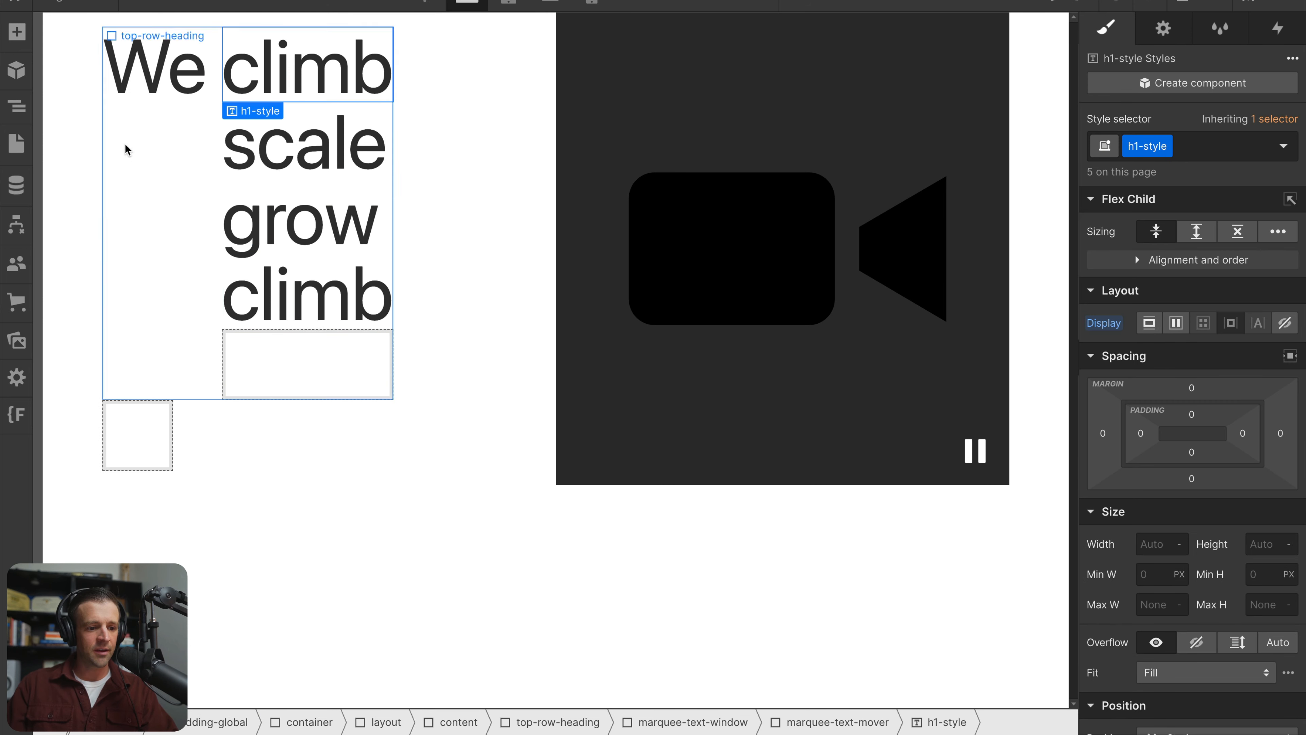
pyautogui.click(311, 365)
pyautogui.click(20, 107)
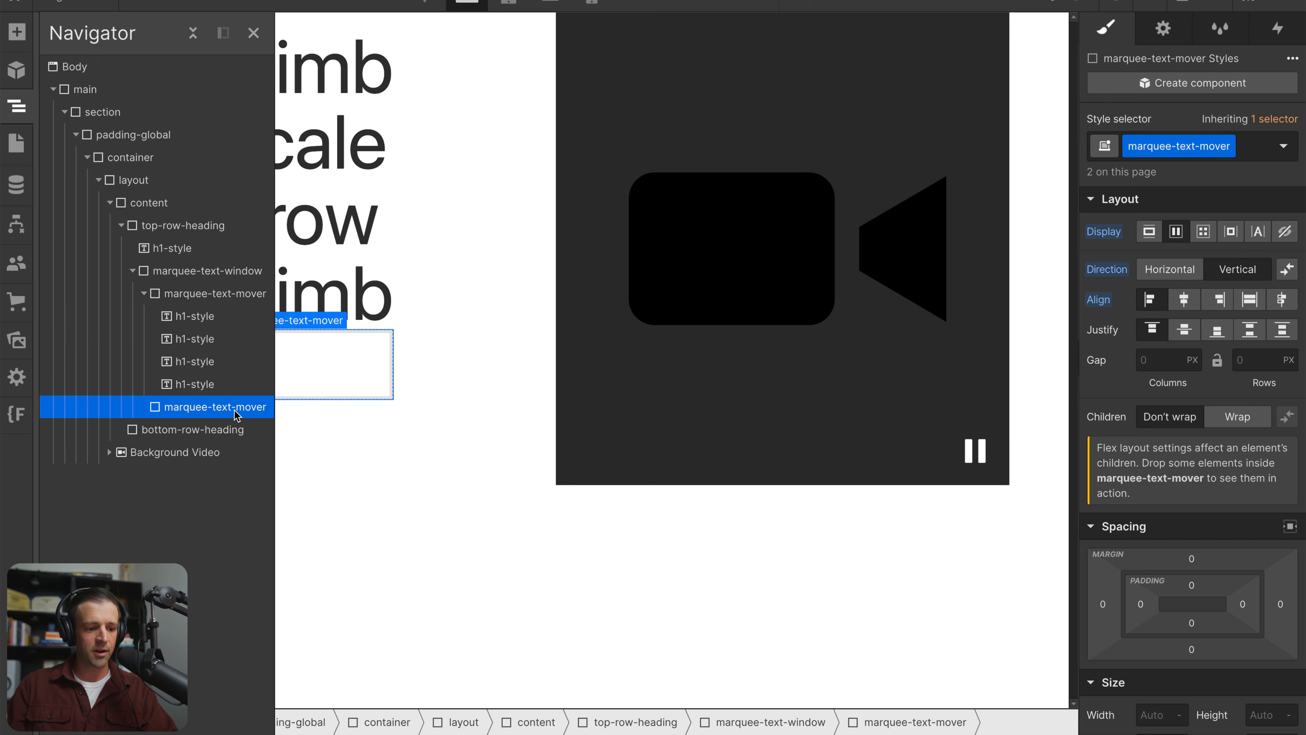
pyautogui.press('Delete')
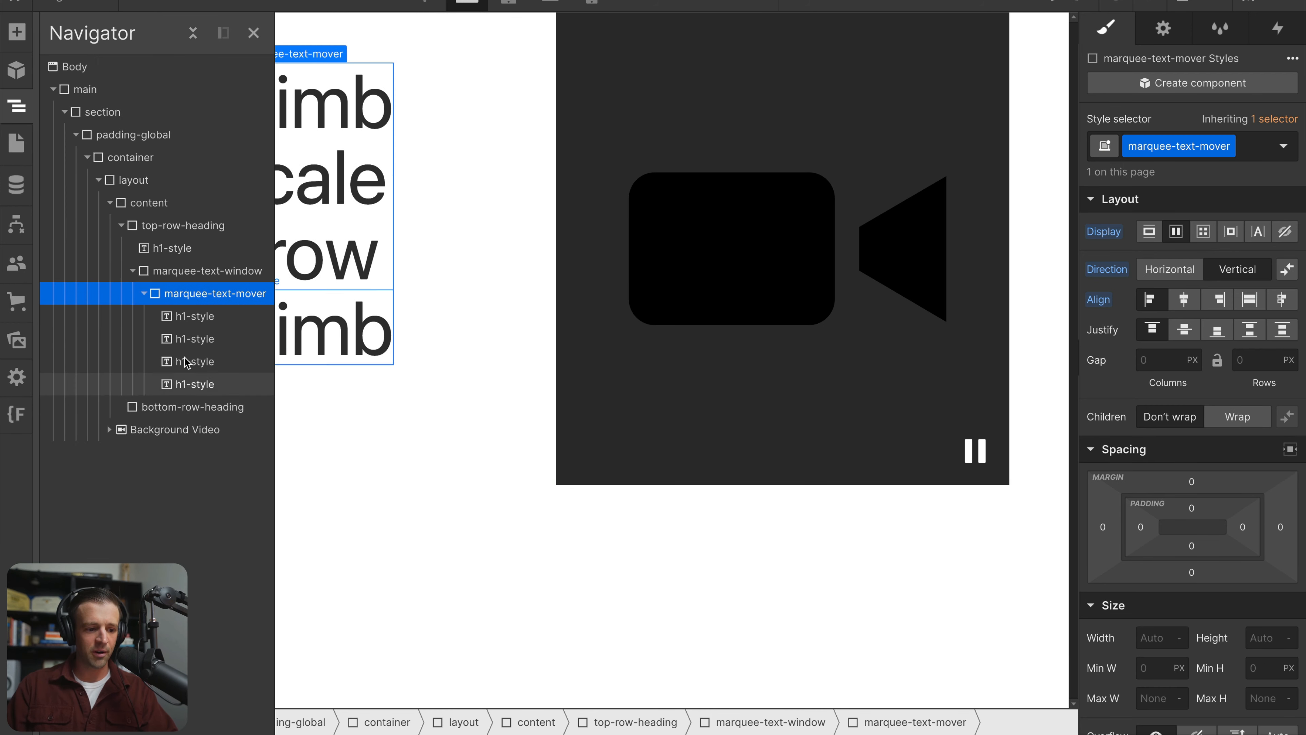
# Duplicate the marquee-text-mover that holds the four words, inside marquee-text-window
pyautogui.click(145, 294)
pyautogui.press('super+v')
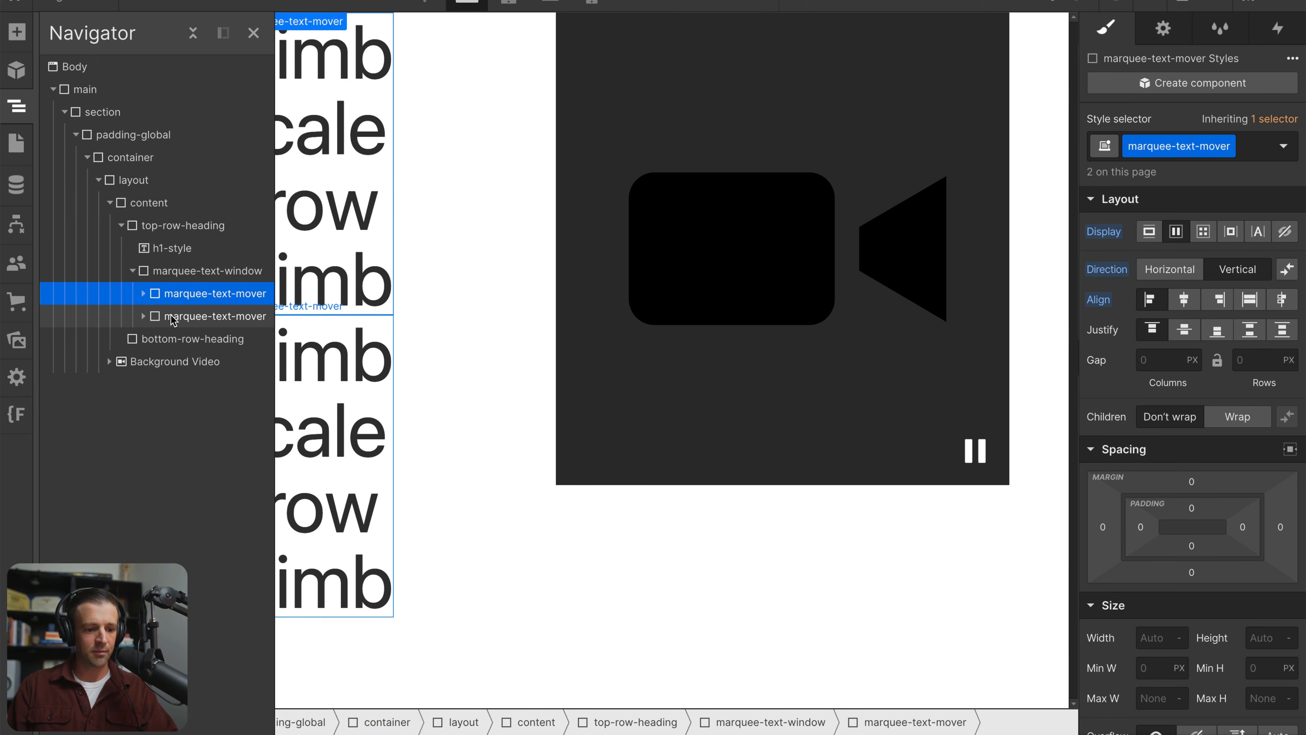
pyautogui.click(375, 320)
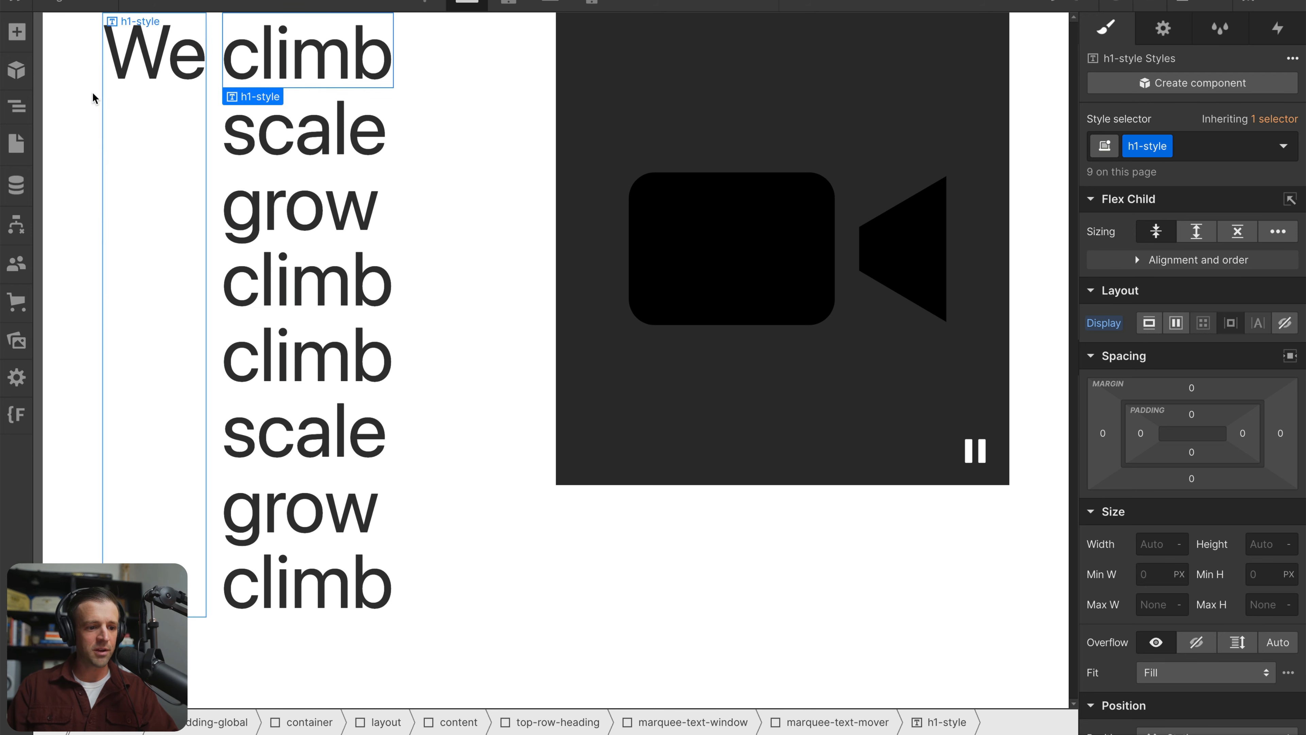
# Add the combo class is-green to the first marquee-text-mover div
pyautogui.click(17, 106)
pyautogui.click(216, 293)
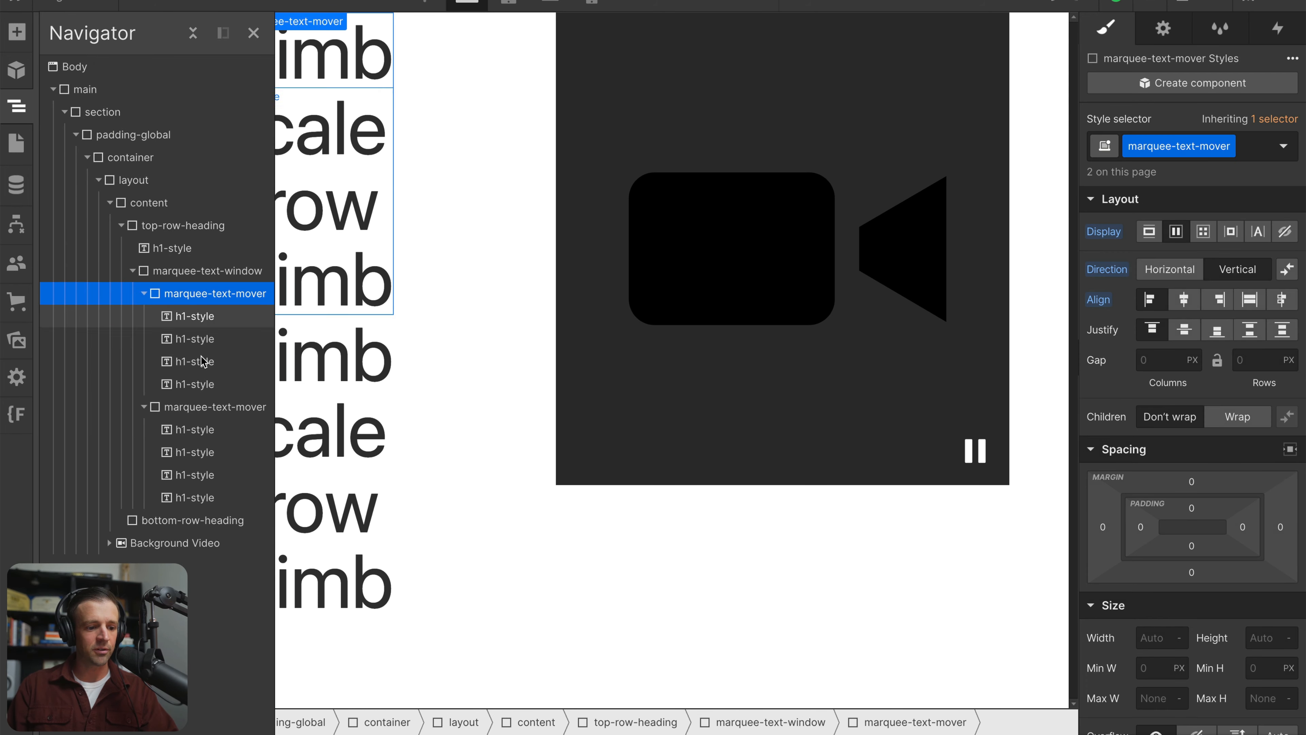
pyautogui.click(1251, 149)
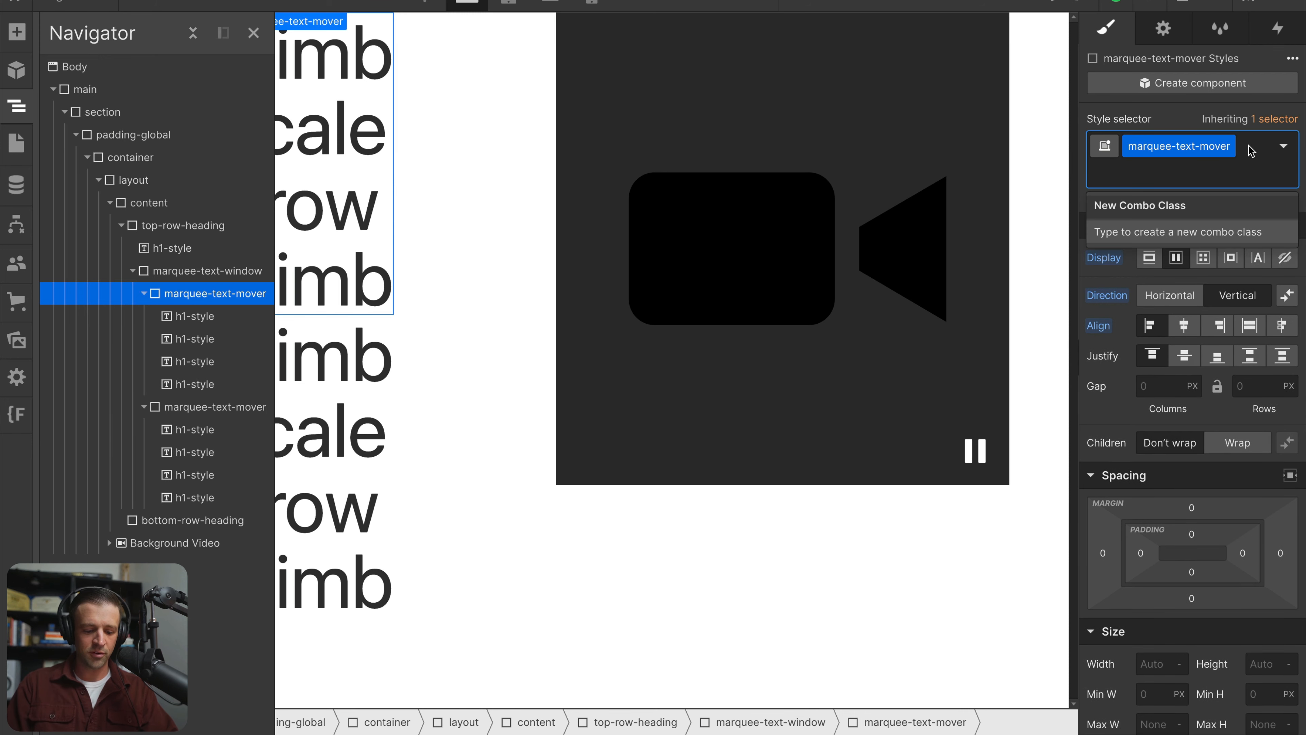
pyautogui.write('is-green')
pyautogui.press('Return')
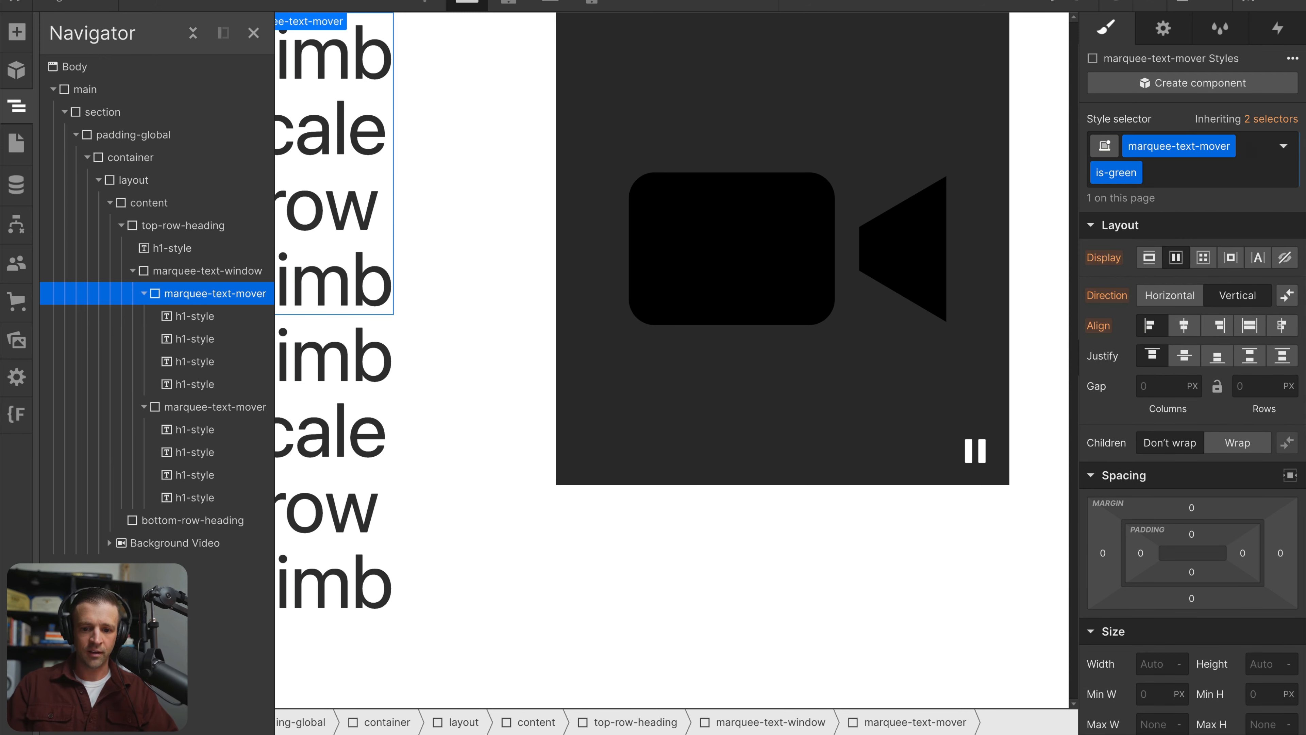
# Set the is-green mover's text color to green #29ea89
pyautogui.scroll(-10, 1150, 358)
pyautogui.scroll(5, 1150, 359)
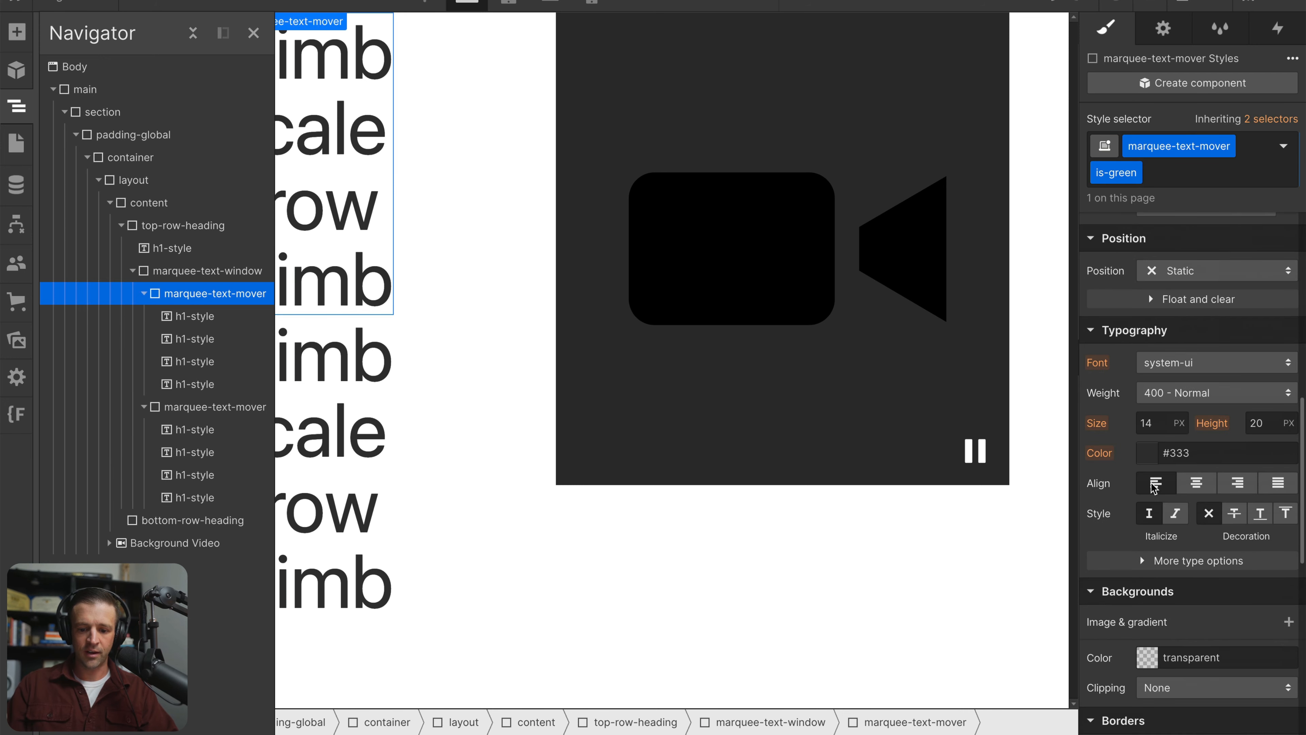
pyautogui.click(1146, 453)
pyautogui.moveTo(1184, 271); pyautogui.dragTo(1197, 271)
pyautogui.moveTo(1225, 157); pyautogui.dragTo(1263, 127)
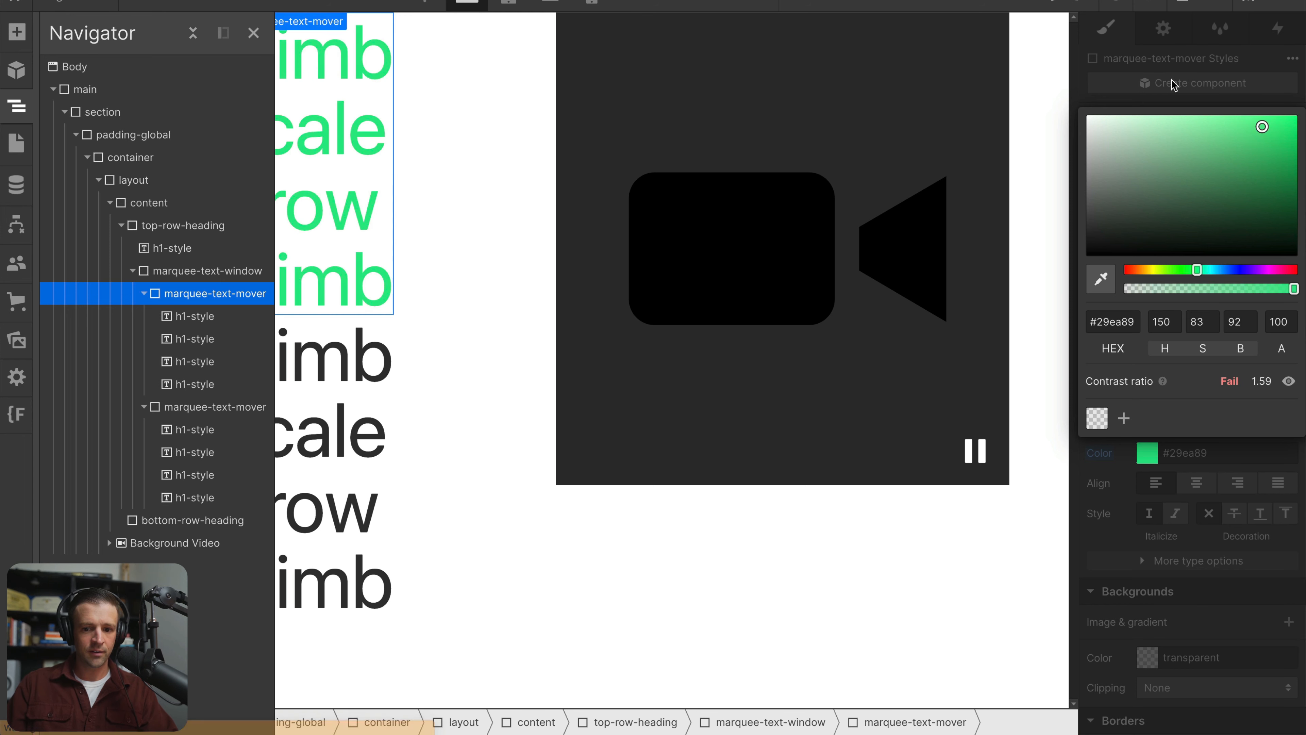
# Add the combo class is-blue to the second marquee-text-mover div
pyautogui.click(208, 407)
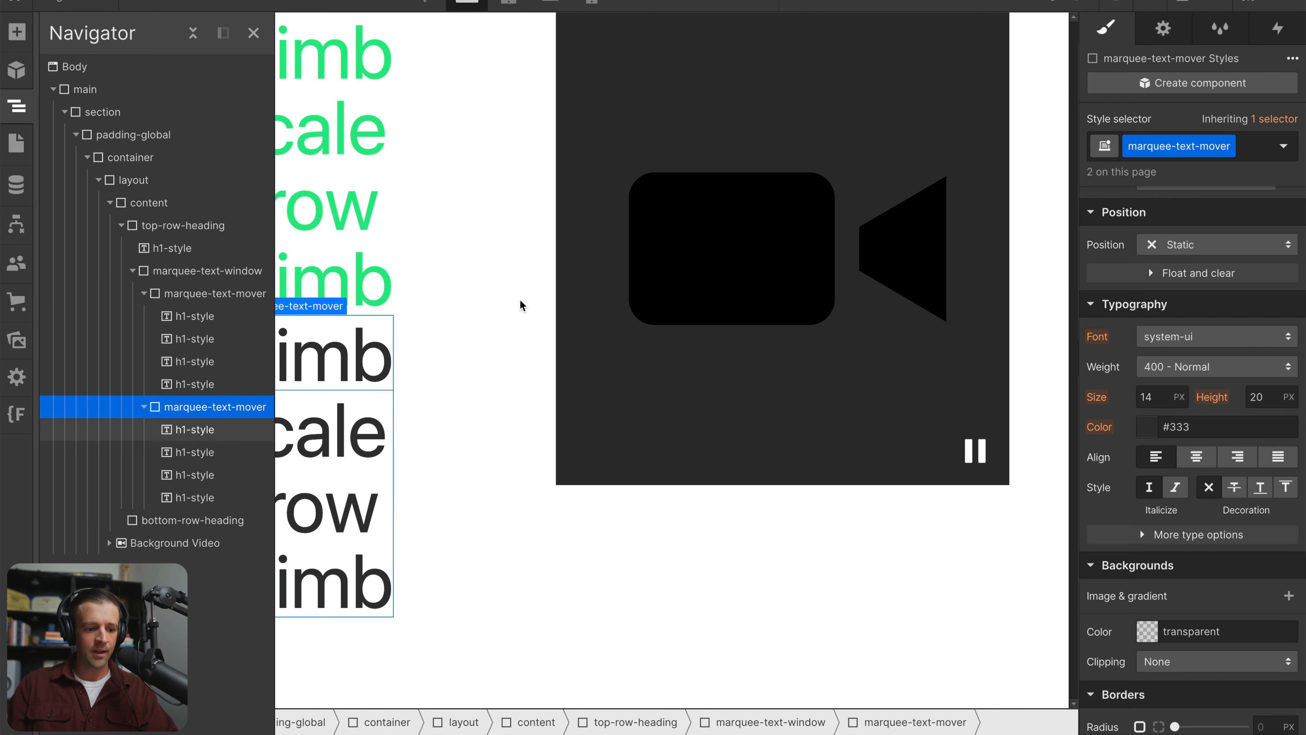
pyautogui.click(1251, 148)
pyautogui.write('is-blue')
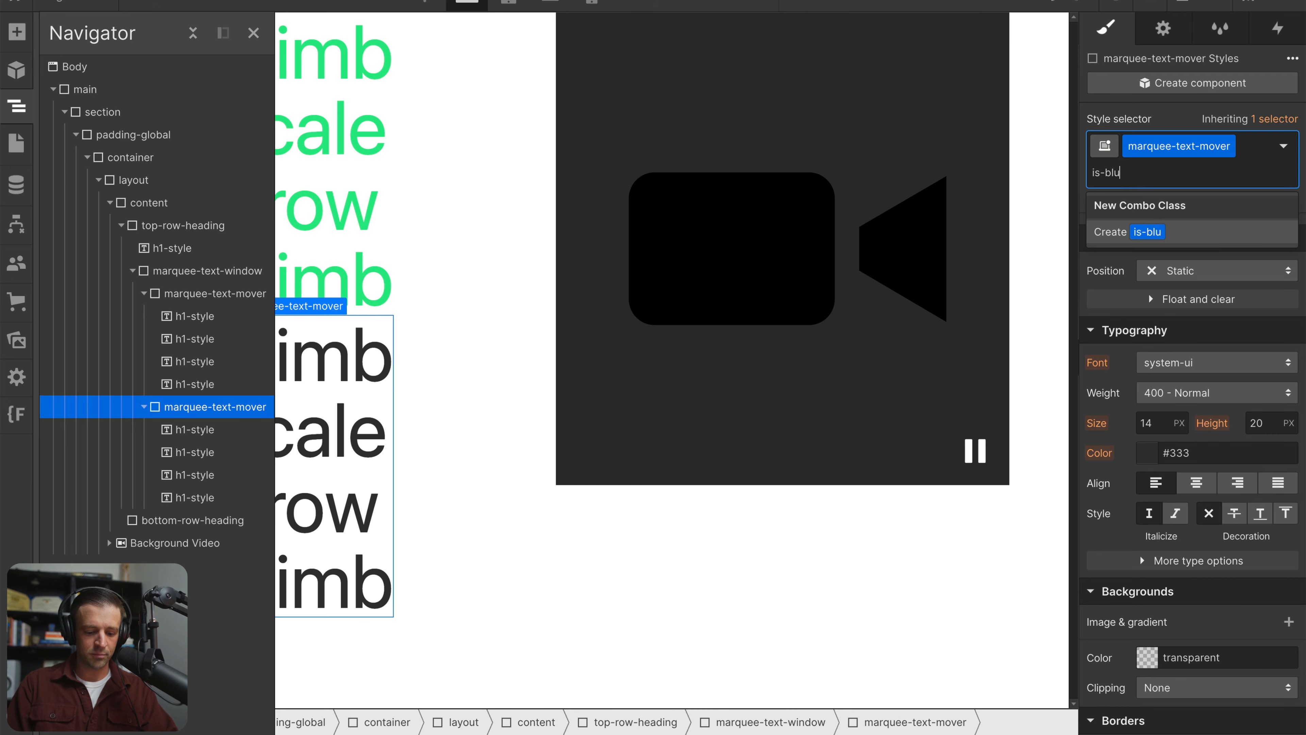
pyautogui.press('Return')
# Set the is-blue mover's text color to blue #3166ed
pyautogui.click(1143, 456)
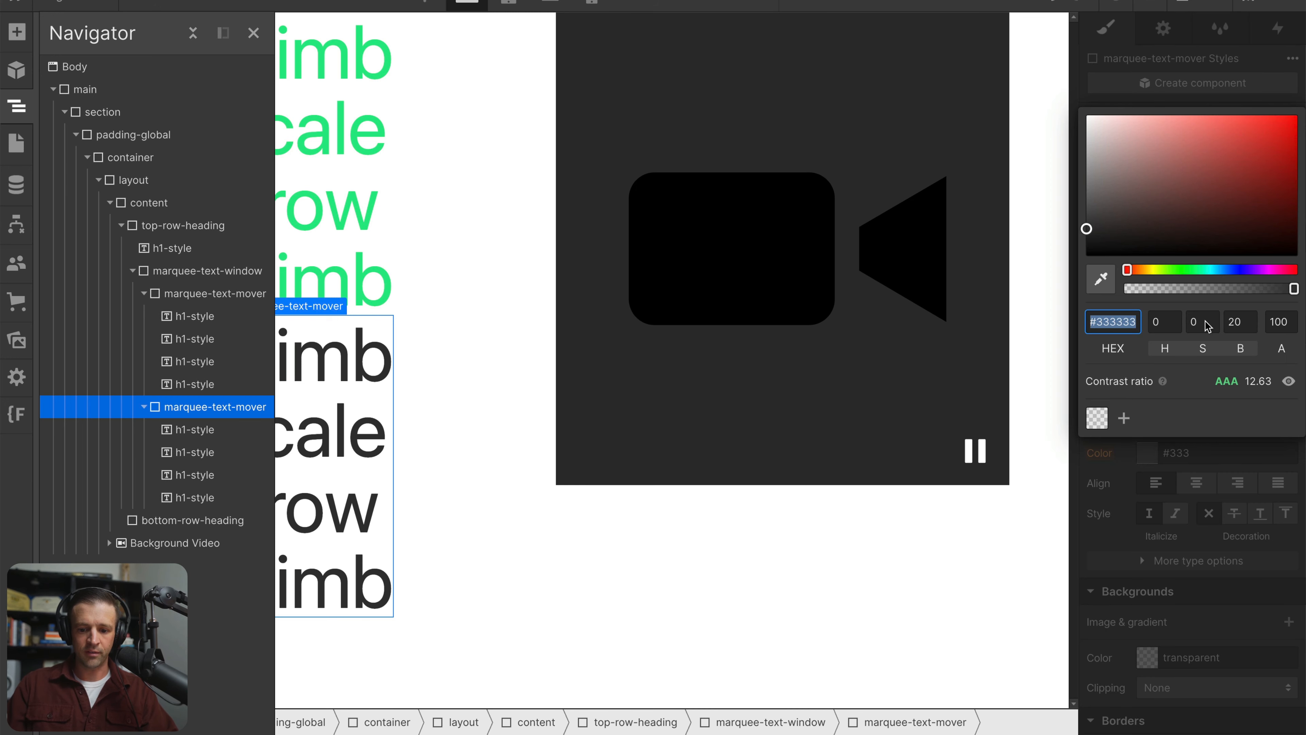
pyautogui.moveTo(1208, 264); pyautogui.dragTo(1230, 270)
pyautogui.moveTo(1229, 135); pyautogui.dragTo(1255, 126)
pyautogui.click(1227, 65)
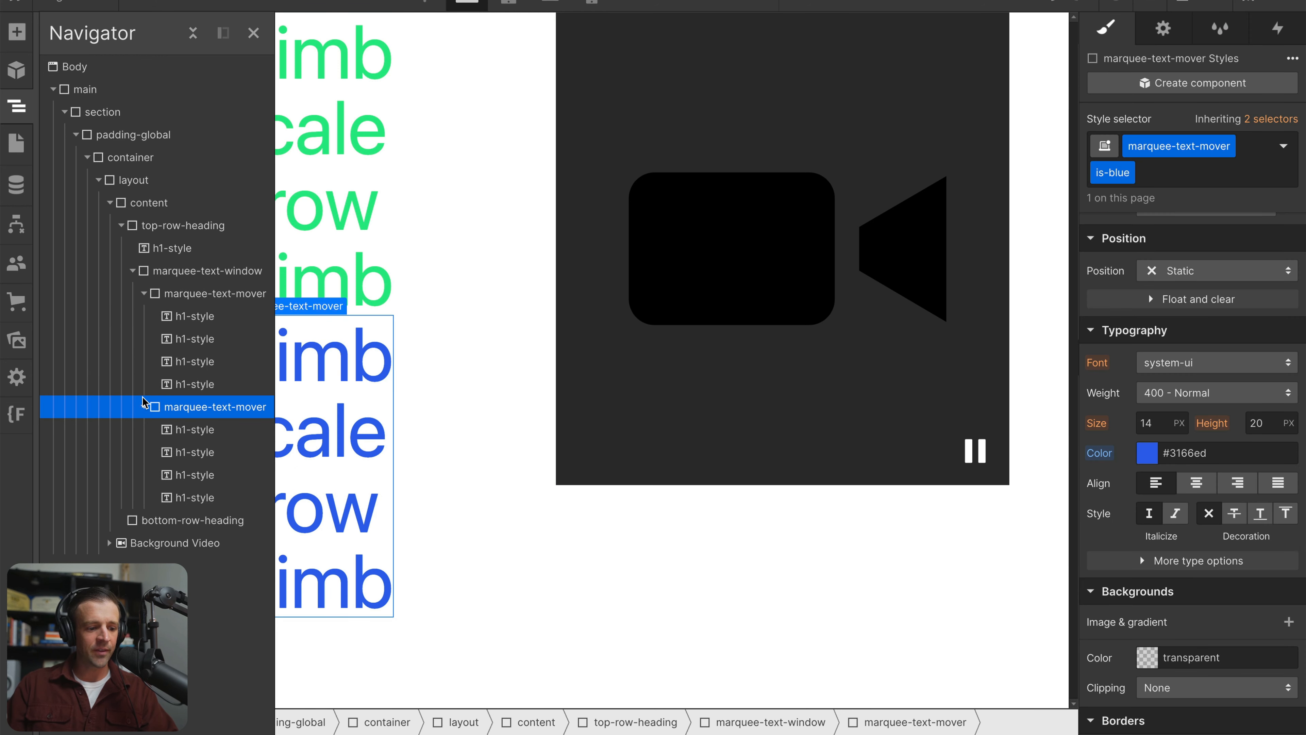
# Collapse both marquee-text-mover divs in the element tree and set the green one's position to Relative
pyautogui.click(144, 407)
pyautogui.click(144, 295)
pyautogui.click(170, 293)
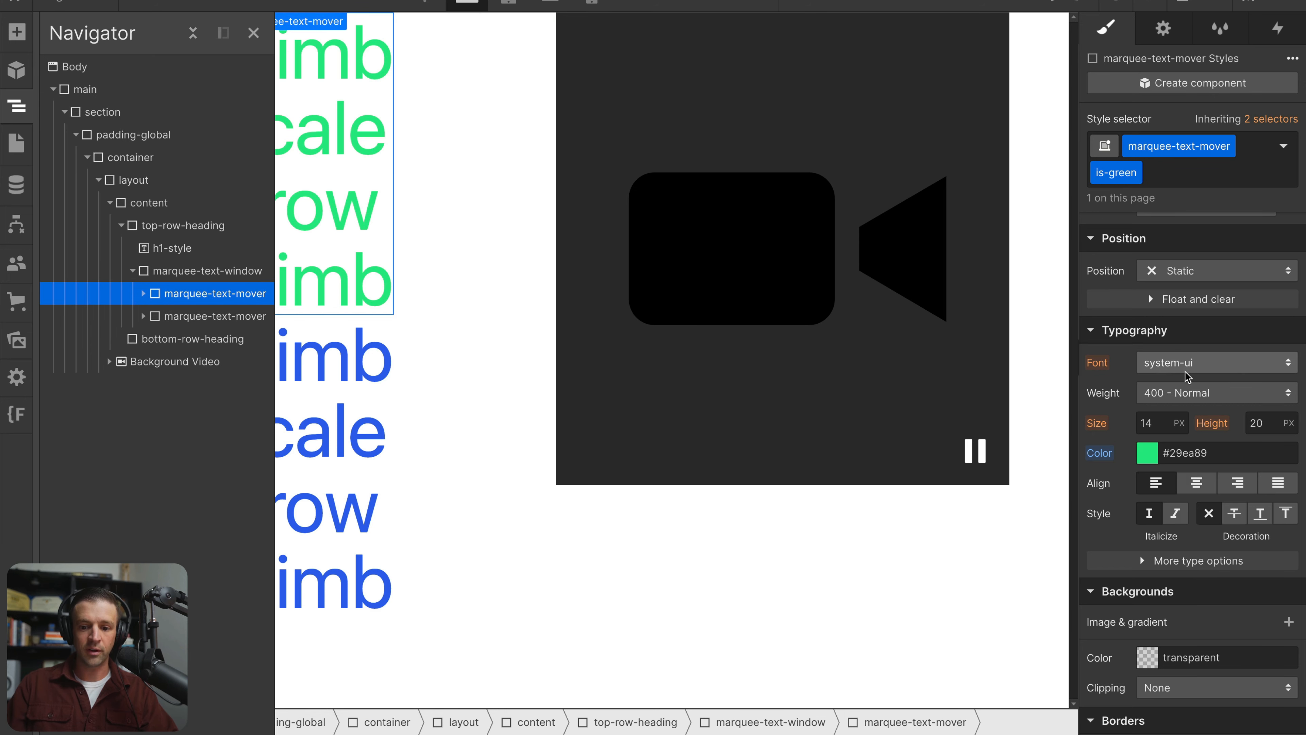
pyautogui.click(1214, 283)
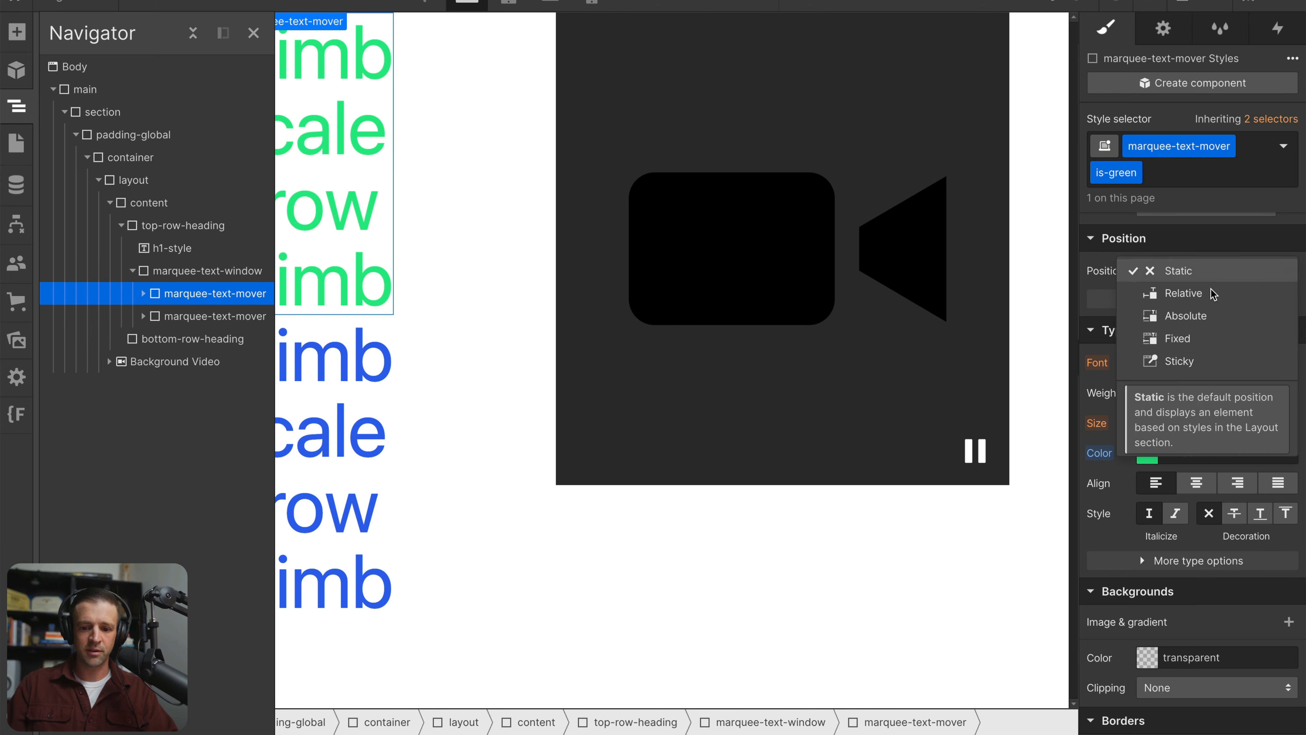
pyautogui.click(1204, 298)
# Set the blue marquee-text-mover's position to Absolute
pyautogui.click(171, 319)
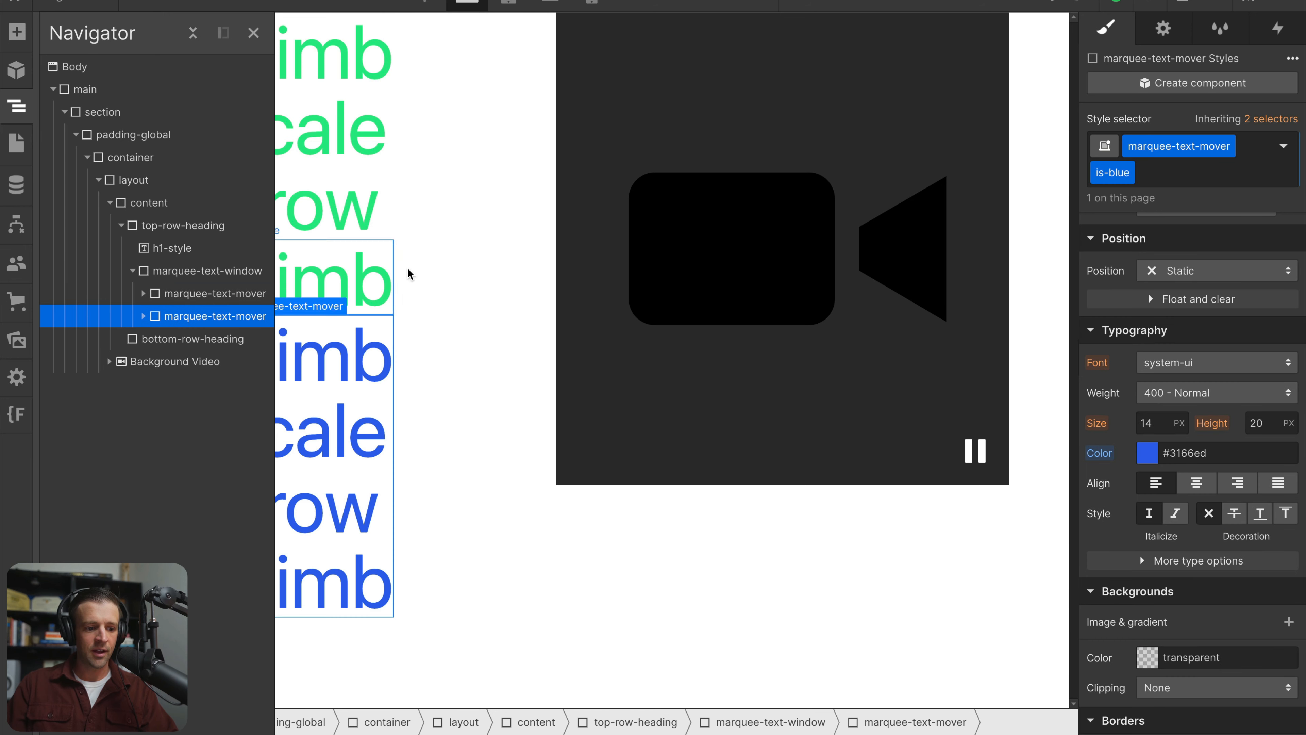
pyautogui.click(1181, 273)
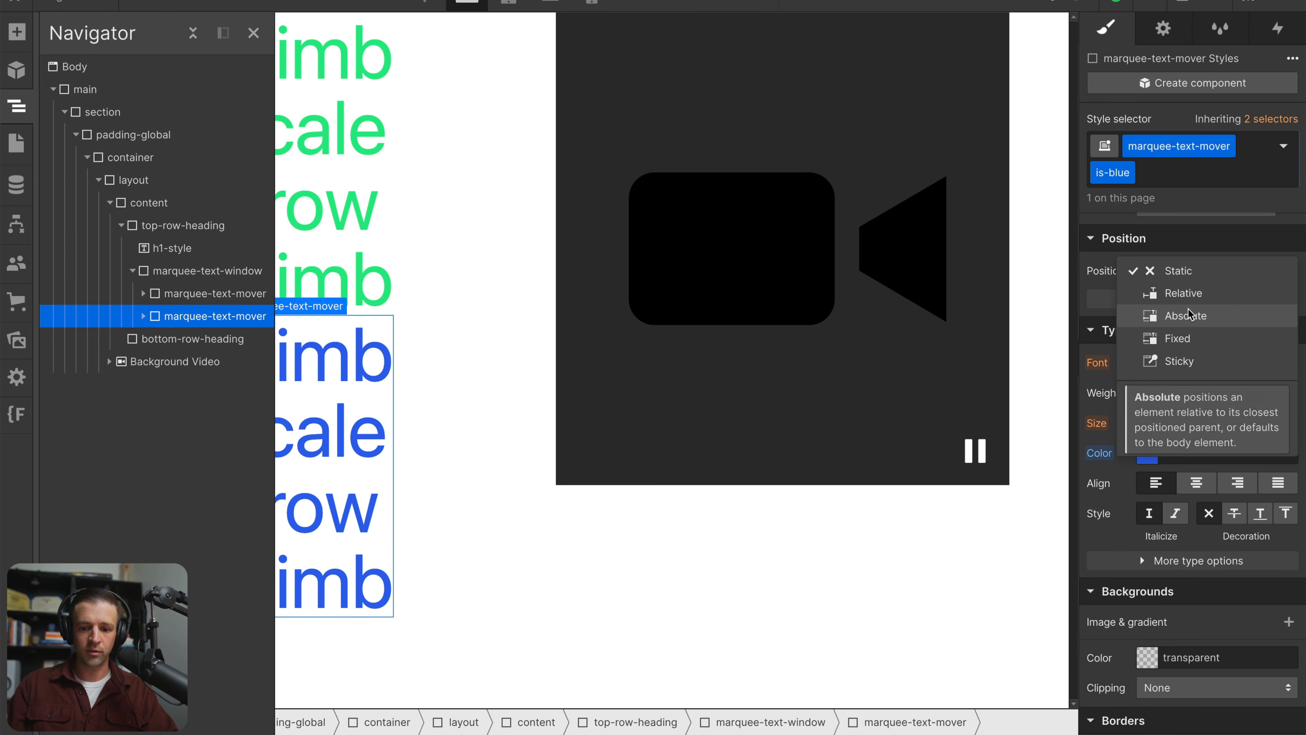
pyautogui.click(1182, 315)
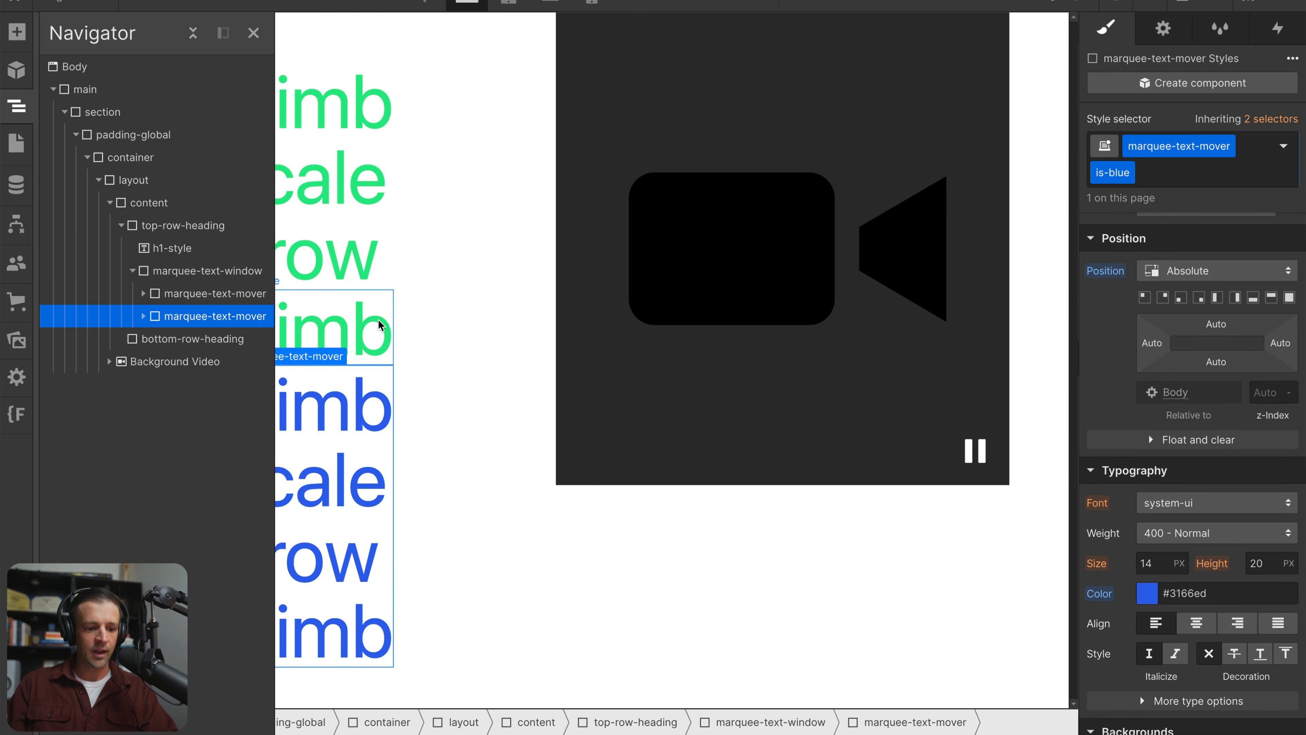
# Set marquee-text-window's position to Relative and pin the absolute blue marquee-text-mover to all four of its sides at 0%
pyautogui.click(417, 302)
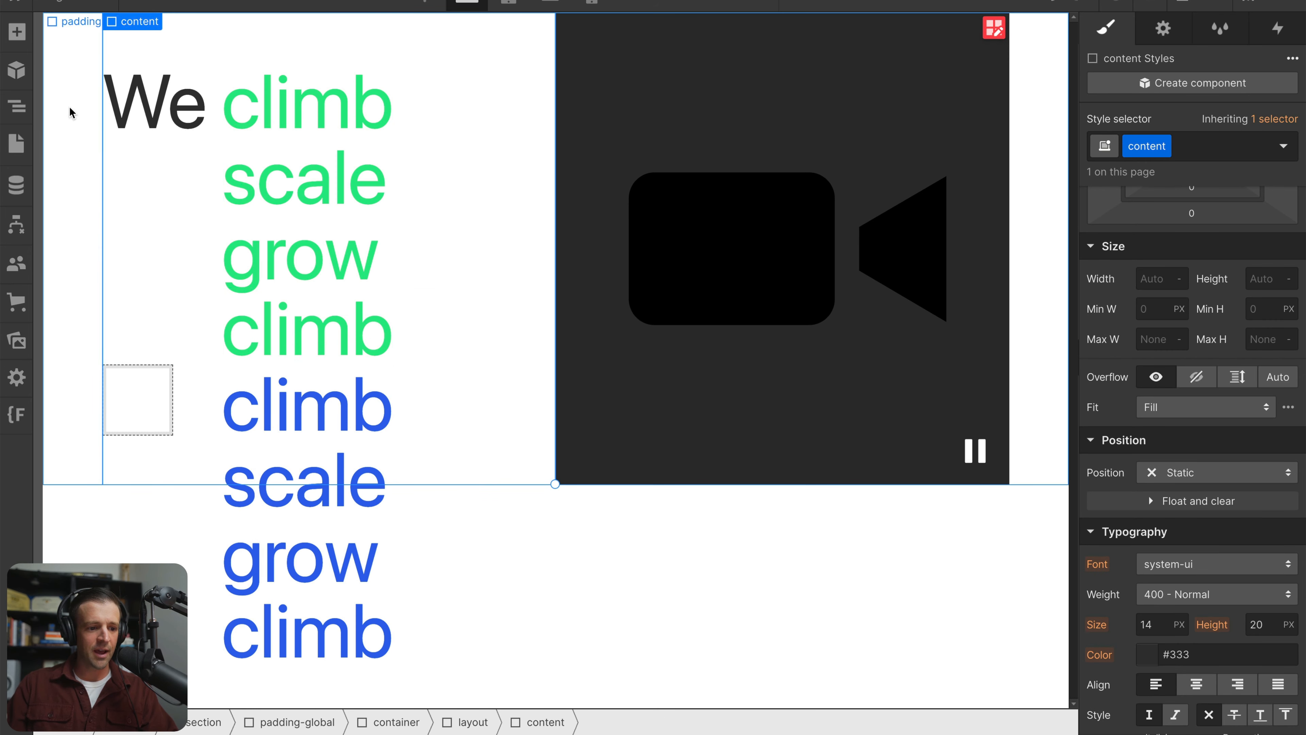
pyautogui.click(17, 107)
pyautogui.click(196, 270)
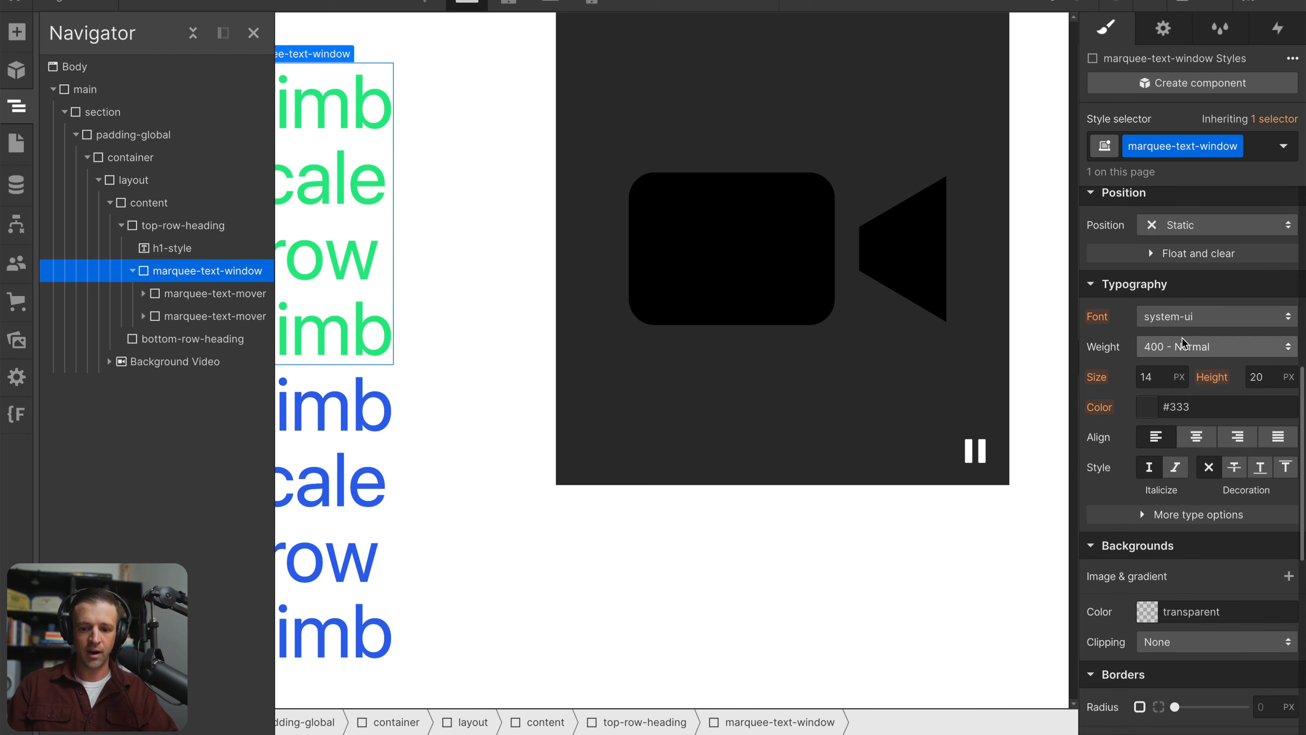
pyautogui.click(1165, 229)
pyautogui.click(1171, 249)
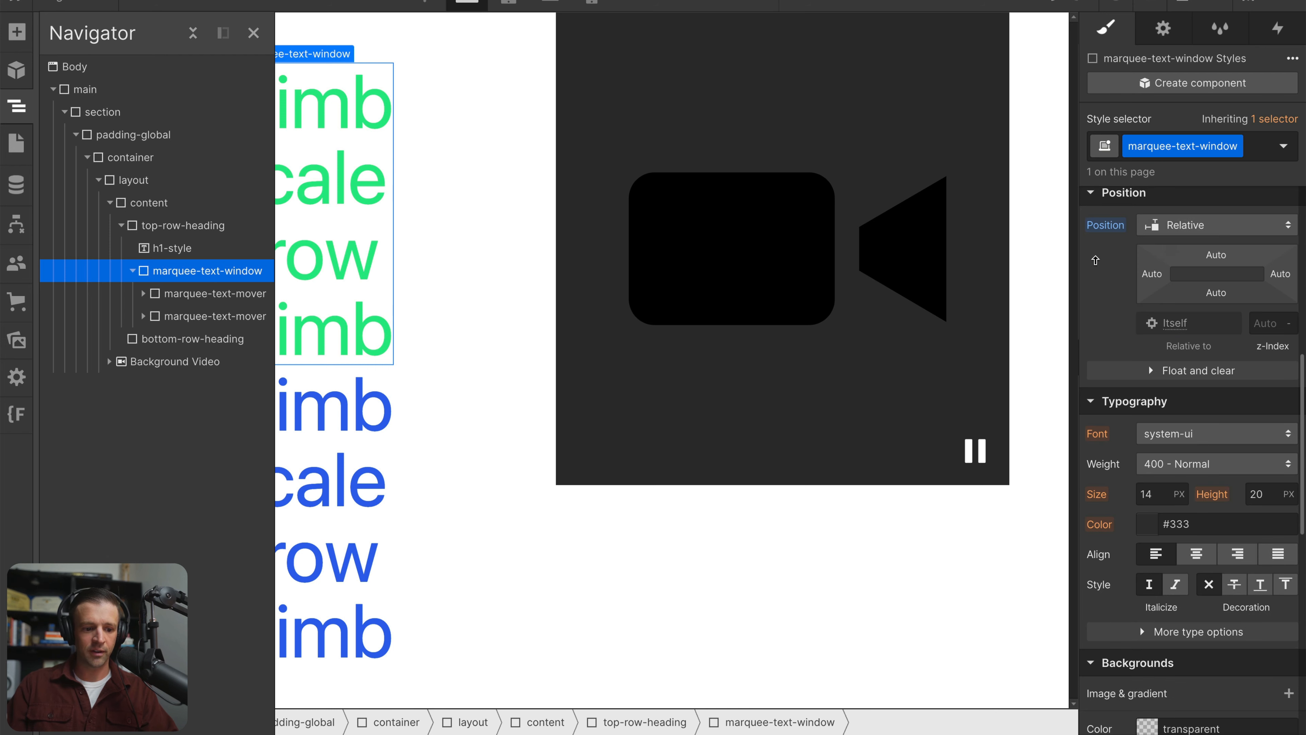
pyautogui.click(226, 315)
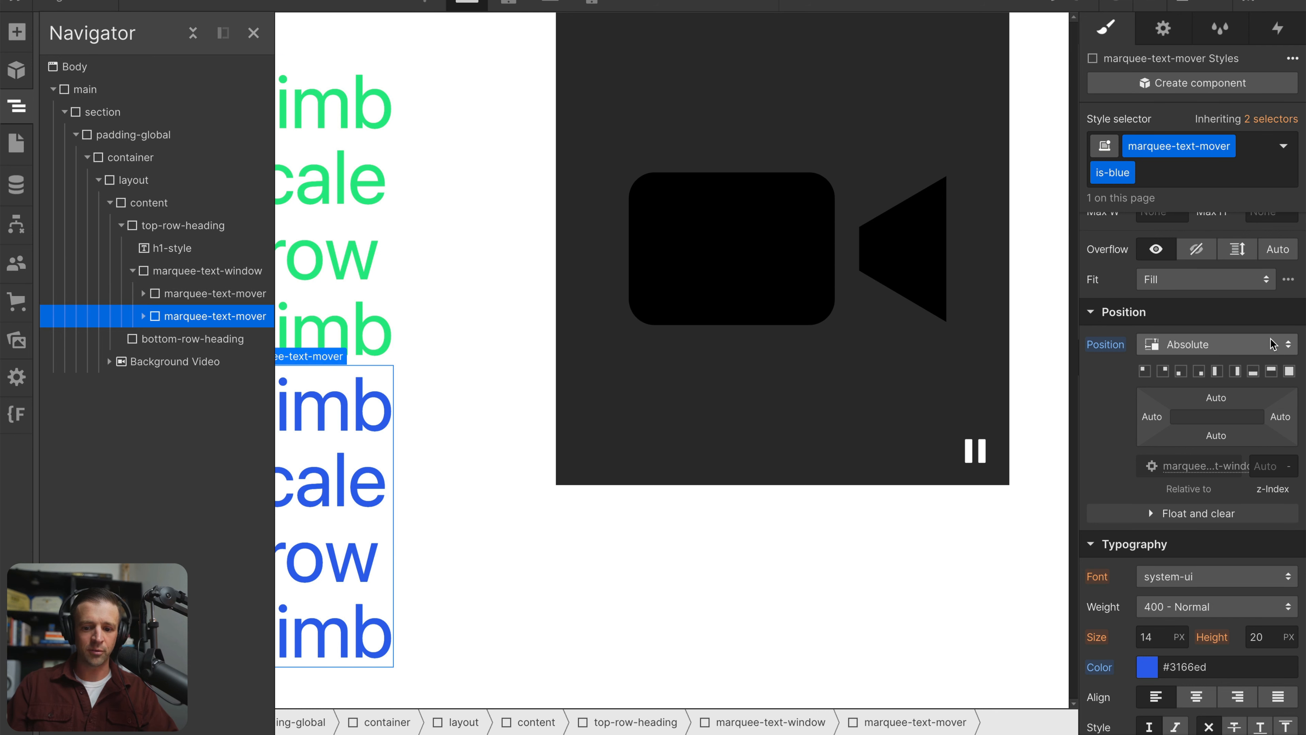
pyautogui.click(1290, 371)
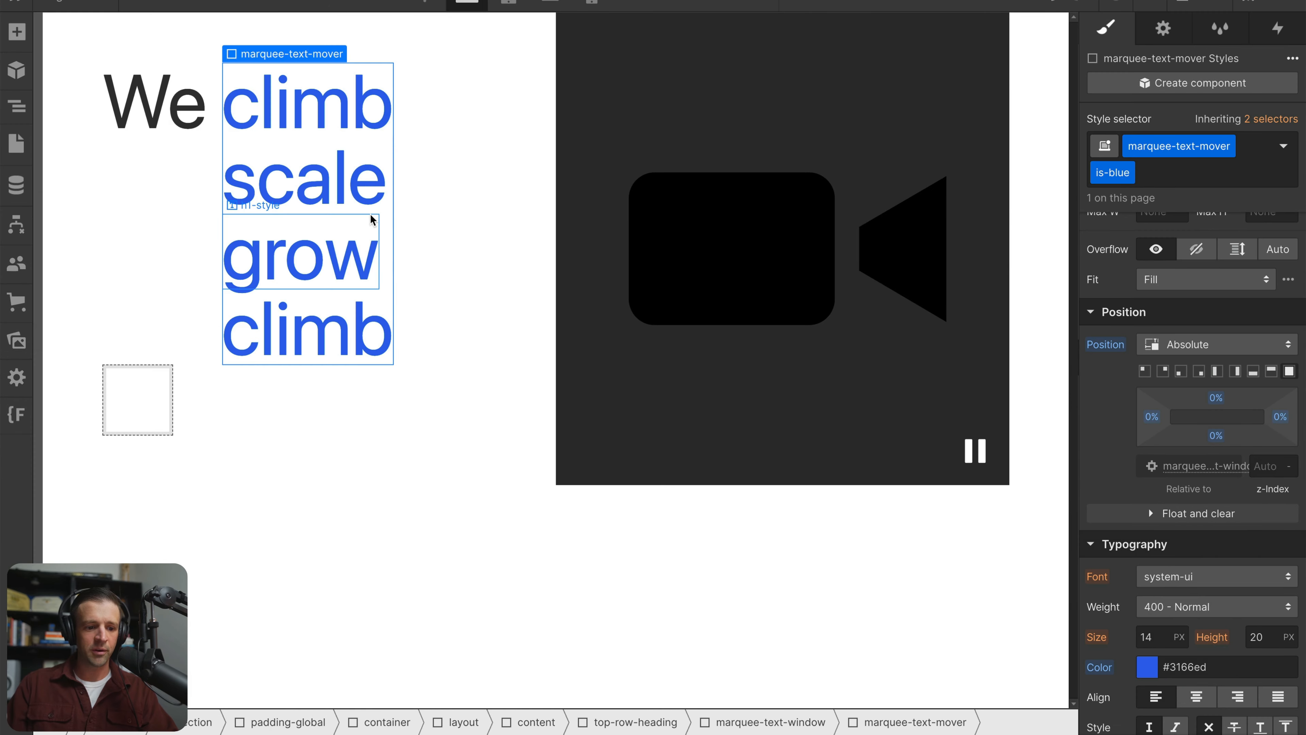
# Try a z-index of 9 on the green marquee-text-mover and reset it to Auto
pyautogui.click(298, 247)
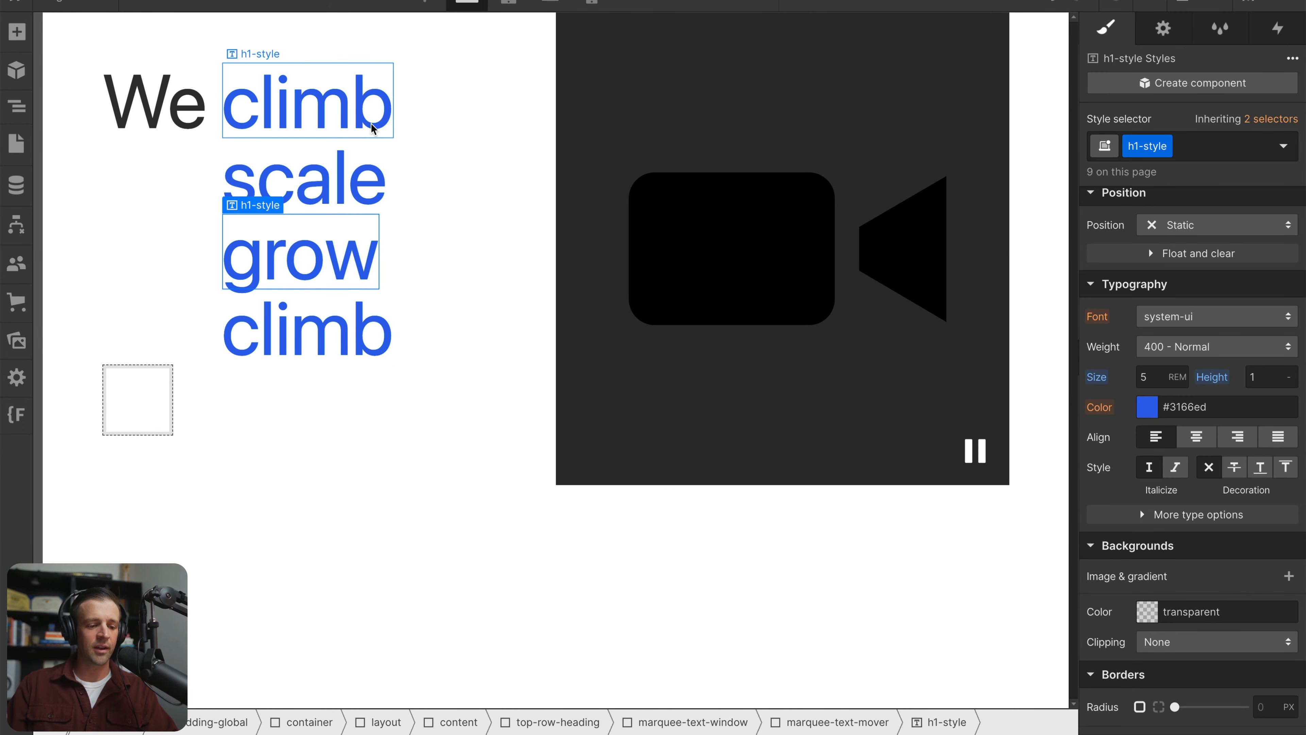
pyautogui.click(16, 106)
pyautogui.click(170, 293)
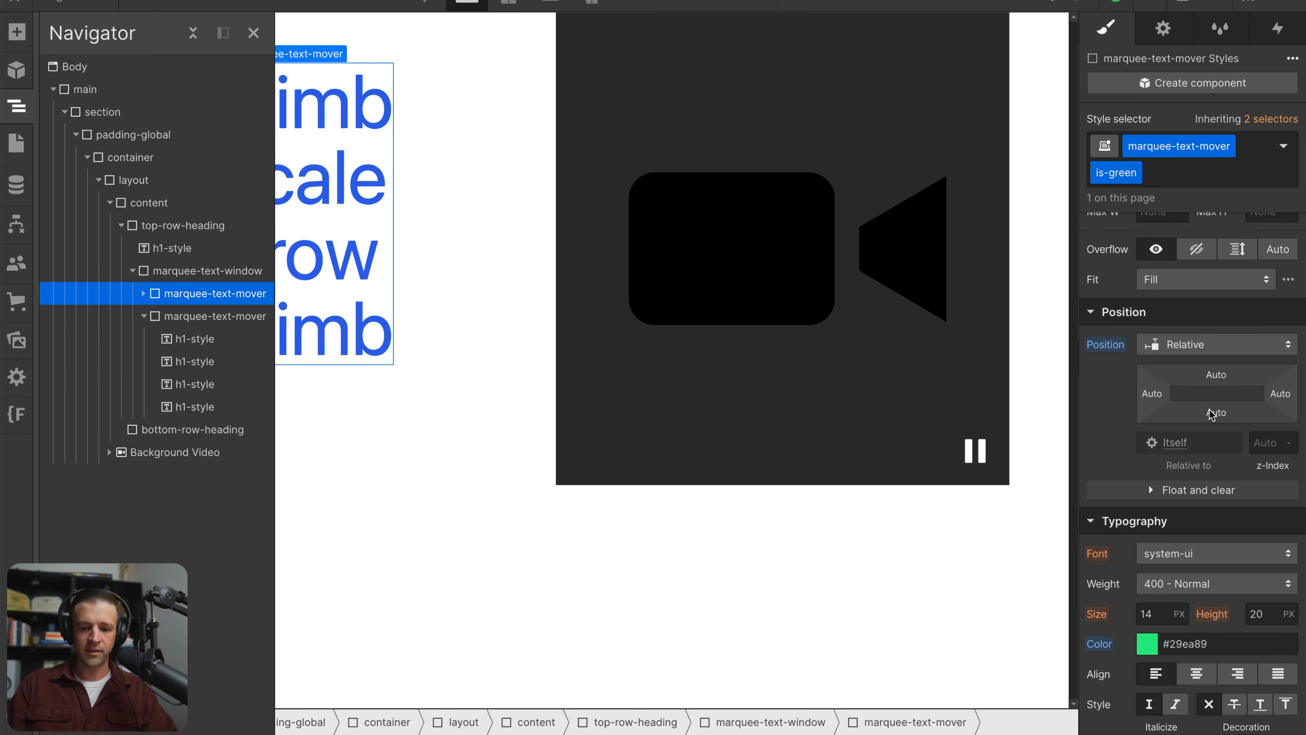
pyautogui.click(1266, 443)
pyautogui.write('9')
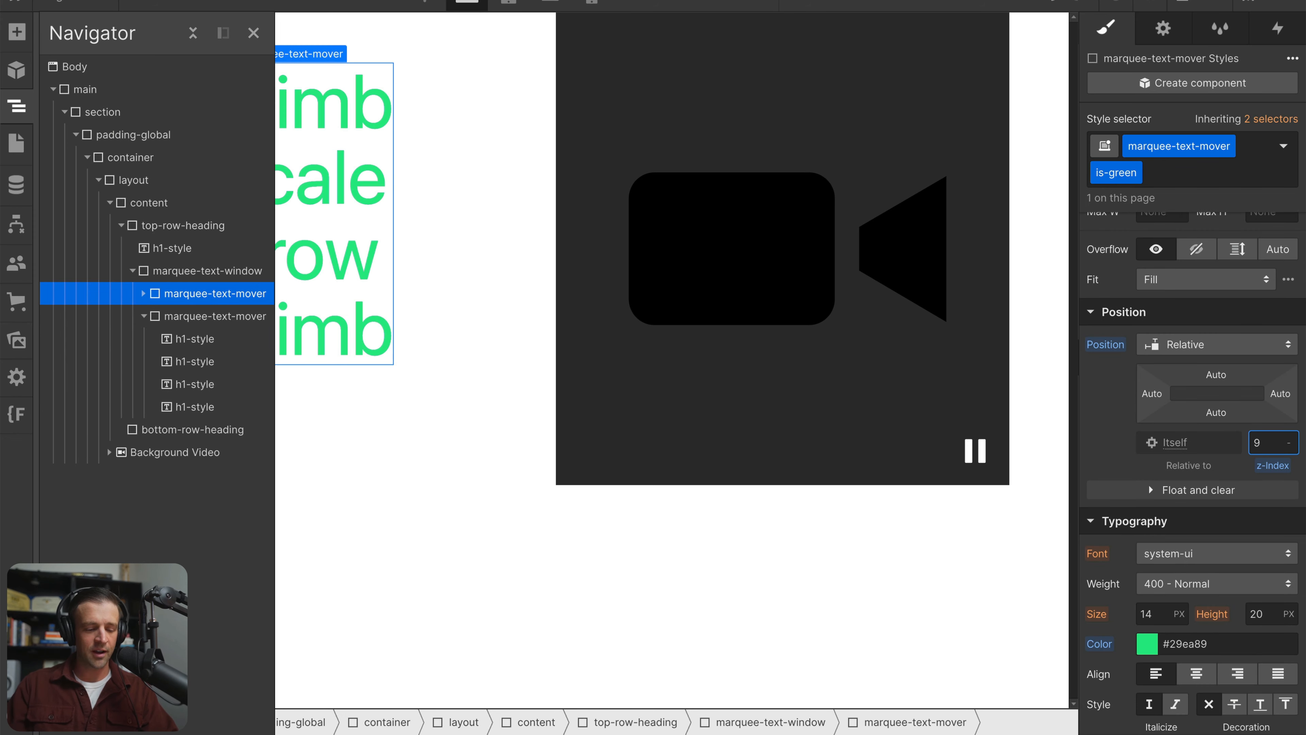
pyautogui.keyDown('alt'); pyautogui.click(1267, 471); pyautogui.keyUp('alt')
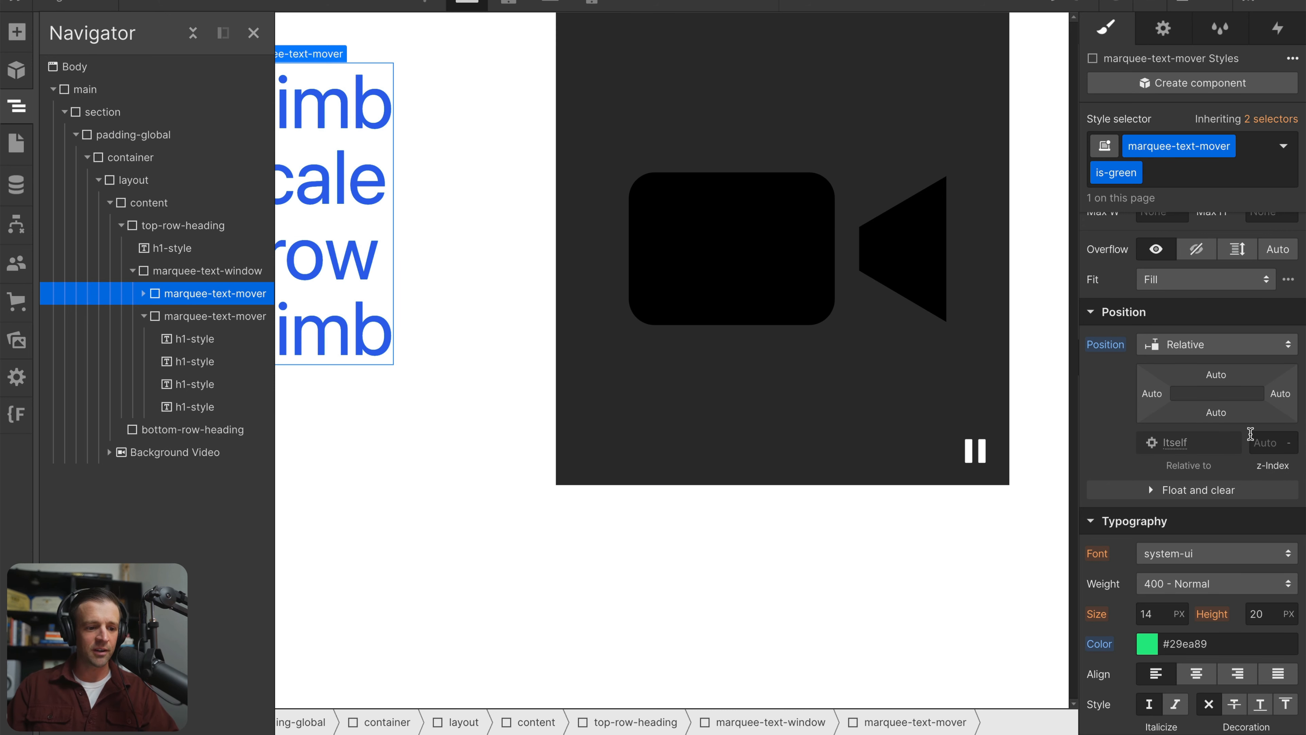
pyautogui.click(144, 316)
# Copy the "We" heading into bottom-row-heading and change the copy's text to "together."
pyautogui.click(473, 289)
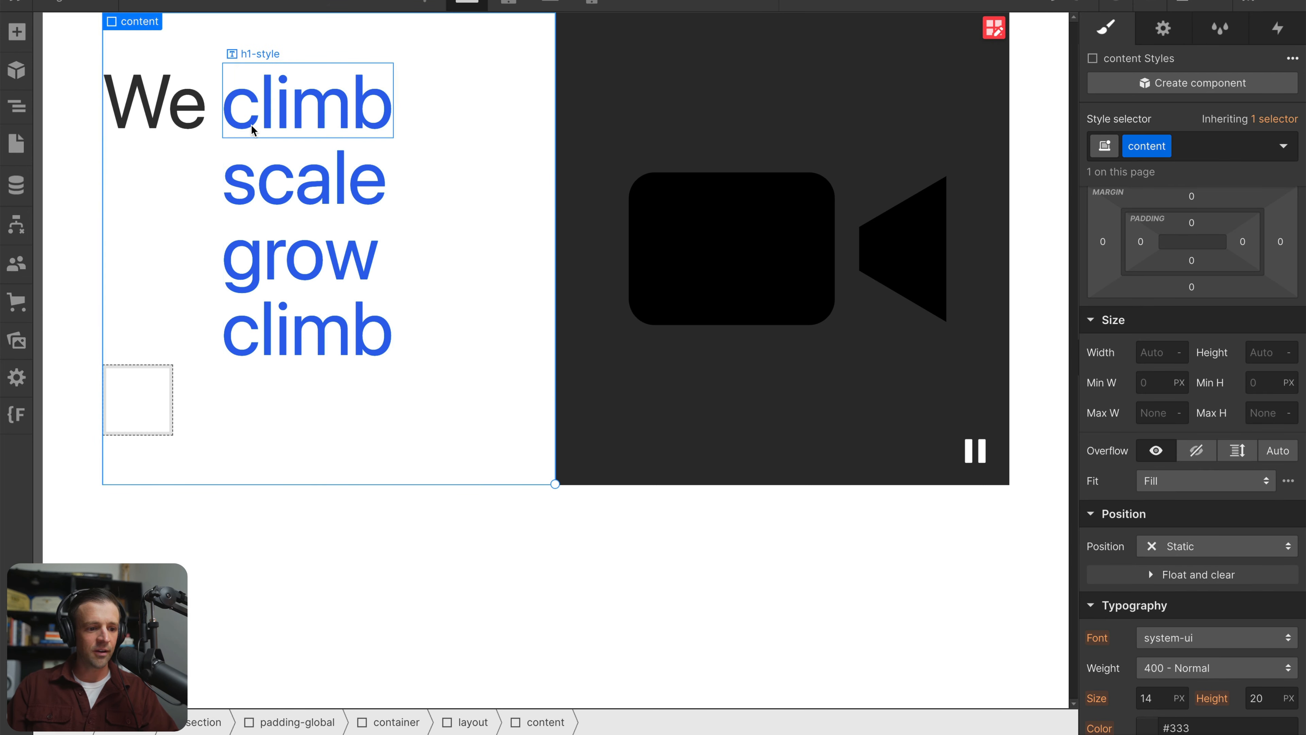
pyautogui.click(167, 381)
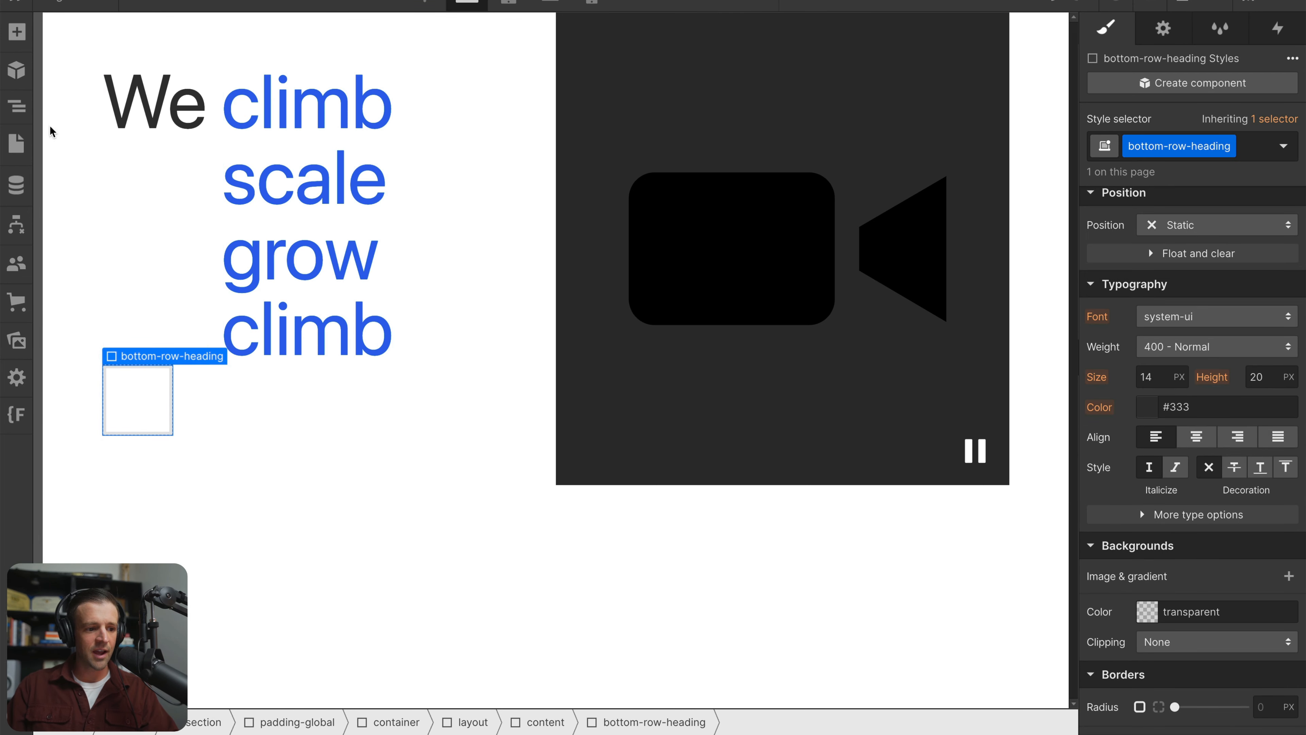
pyautogui.click(153, 118)
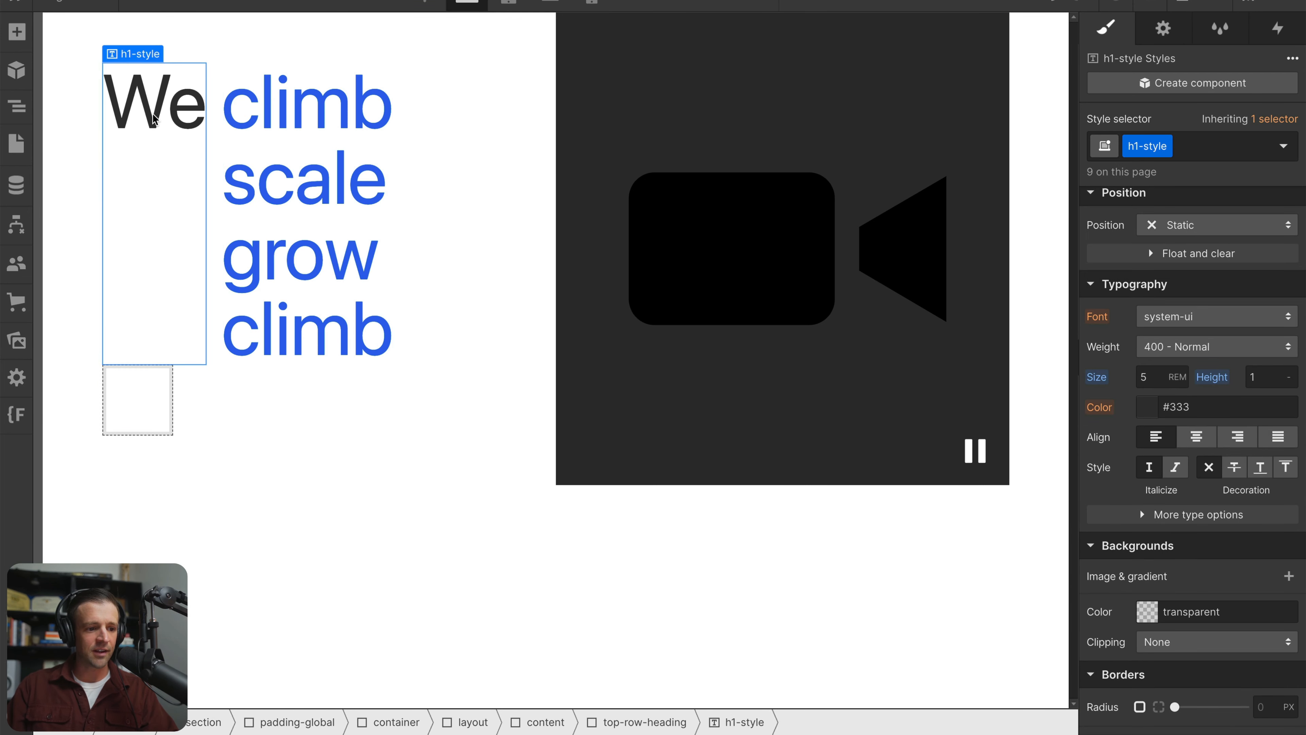
pyautogui.click(150, 391)
pyautogui.hotkey('ctrl', 'v')
pyautogui.doubleClick(165, 405)
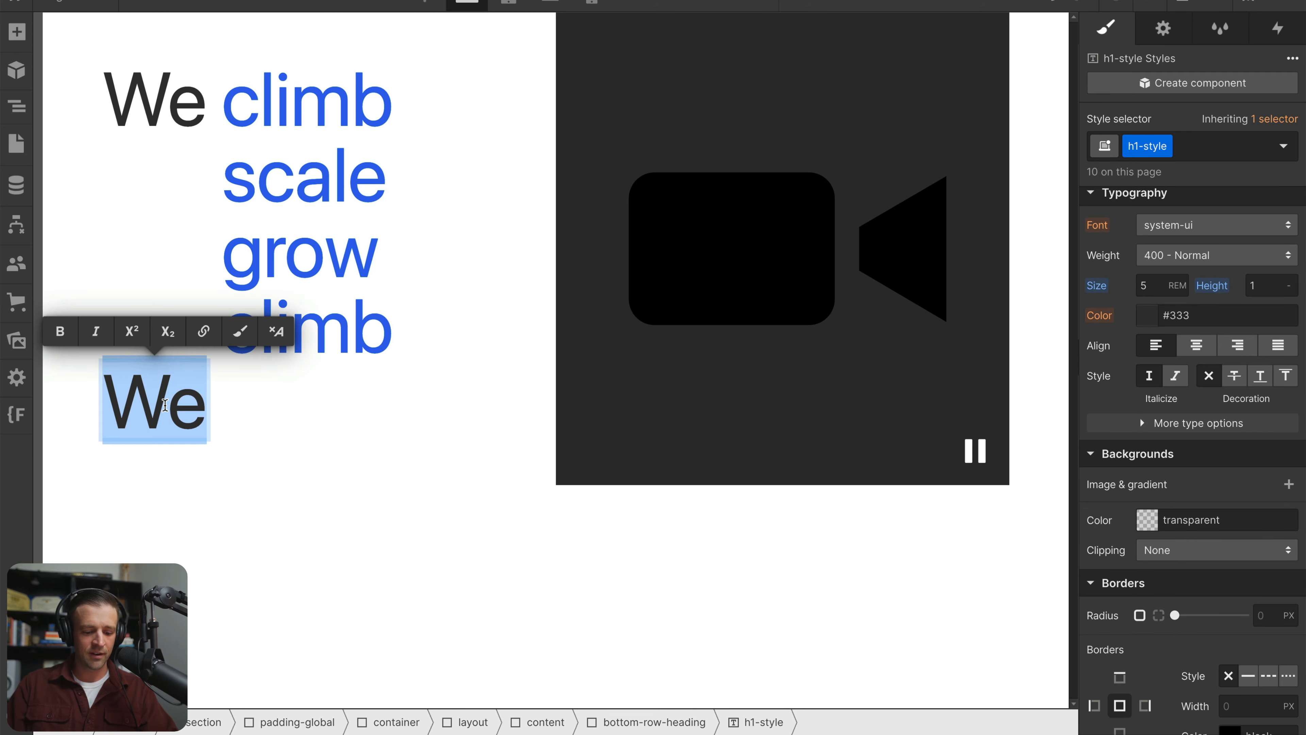
pyautogui.write('together.')
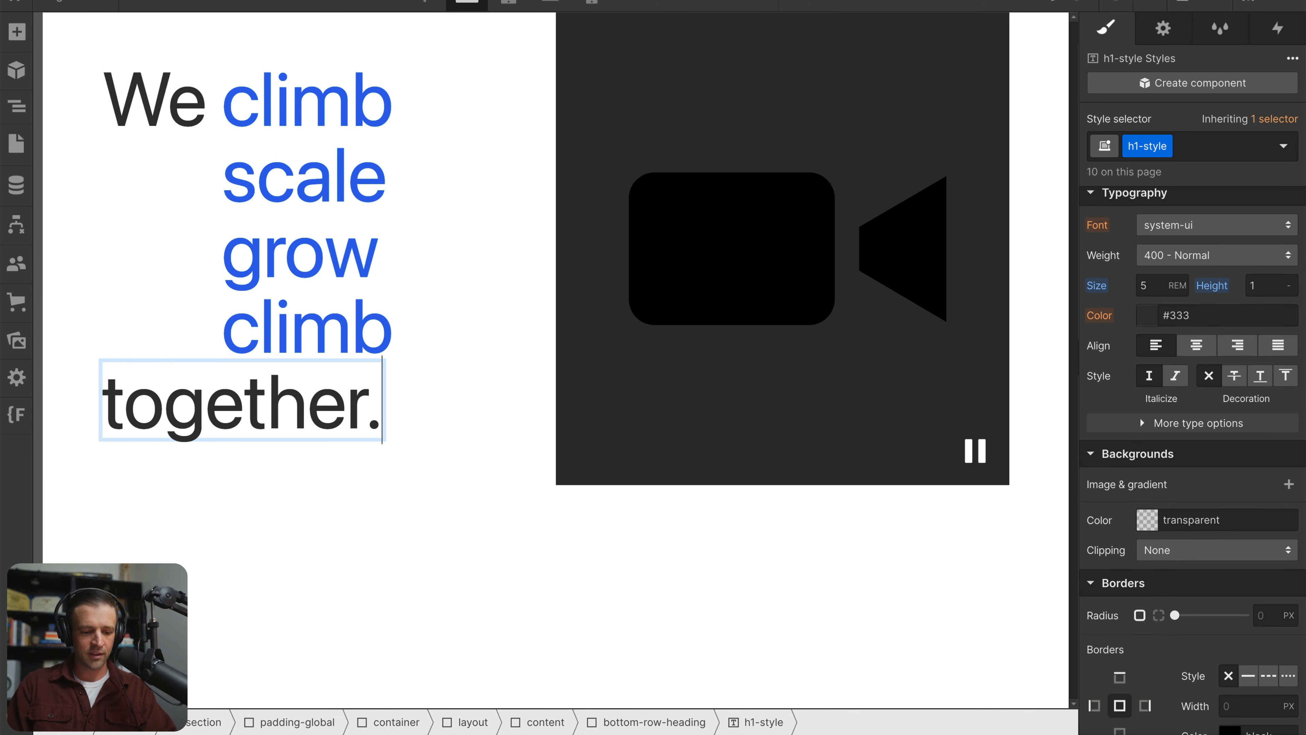
pyautogui.click(263, 558)
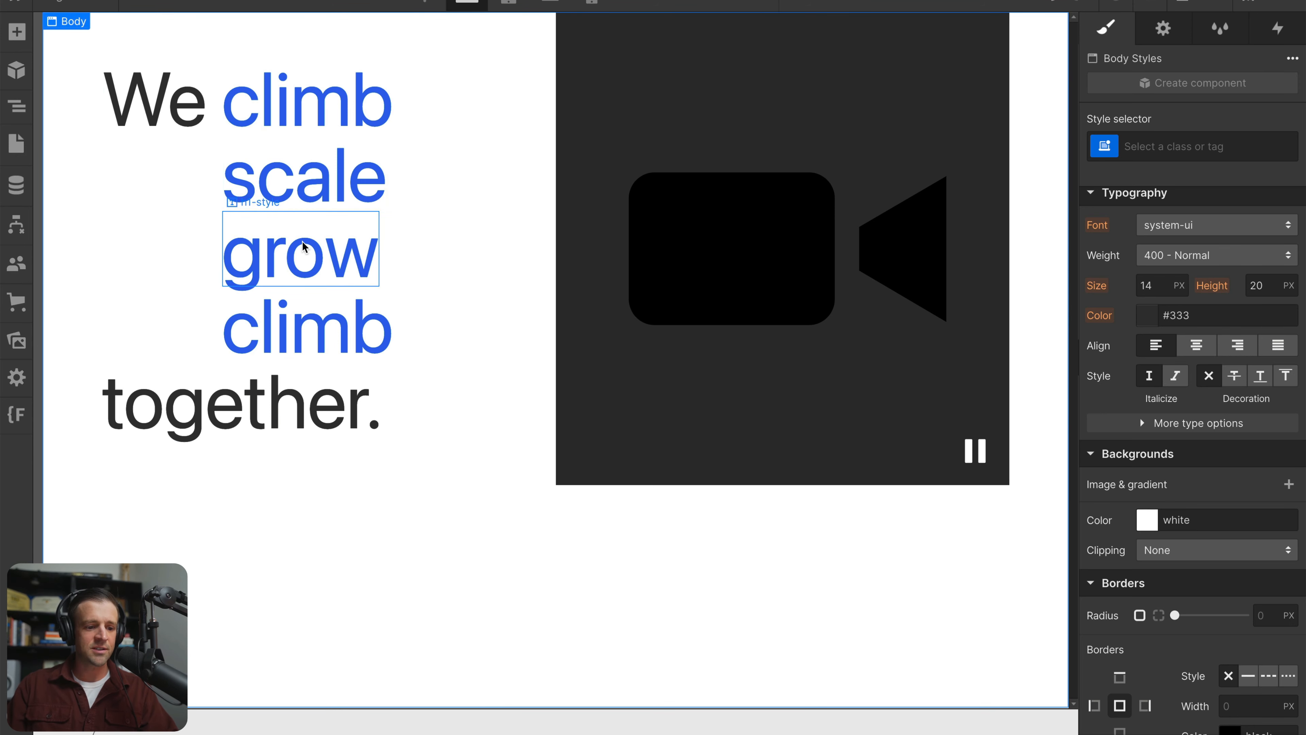
# Set marquee-text-window's height to 5 rem and its overflow to Hidden
pyautogui.click(263, 111)
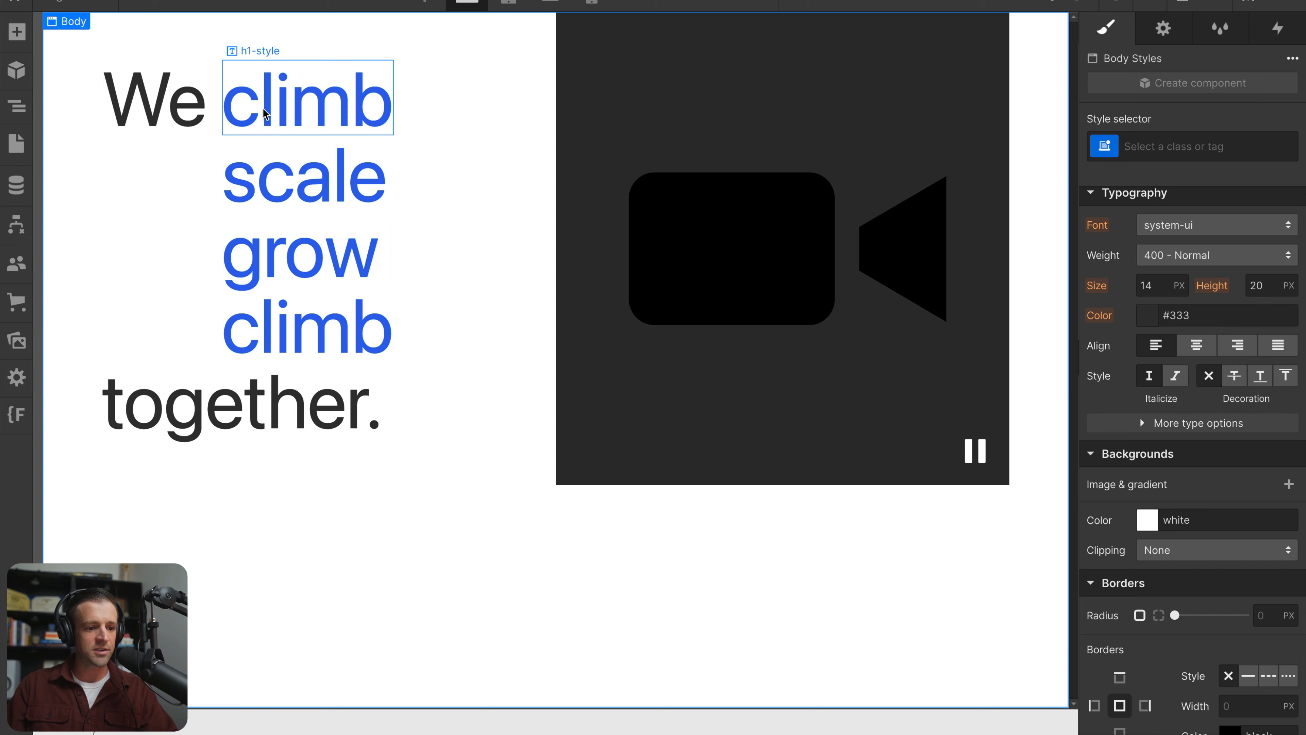
pyautogui.click(16, 106)
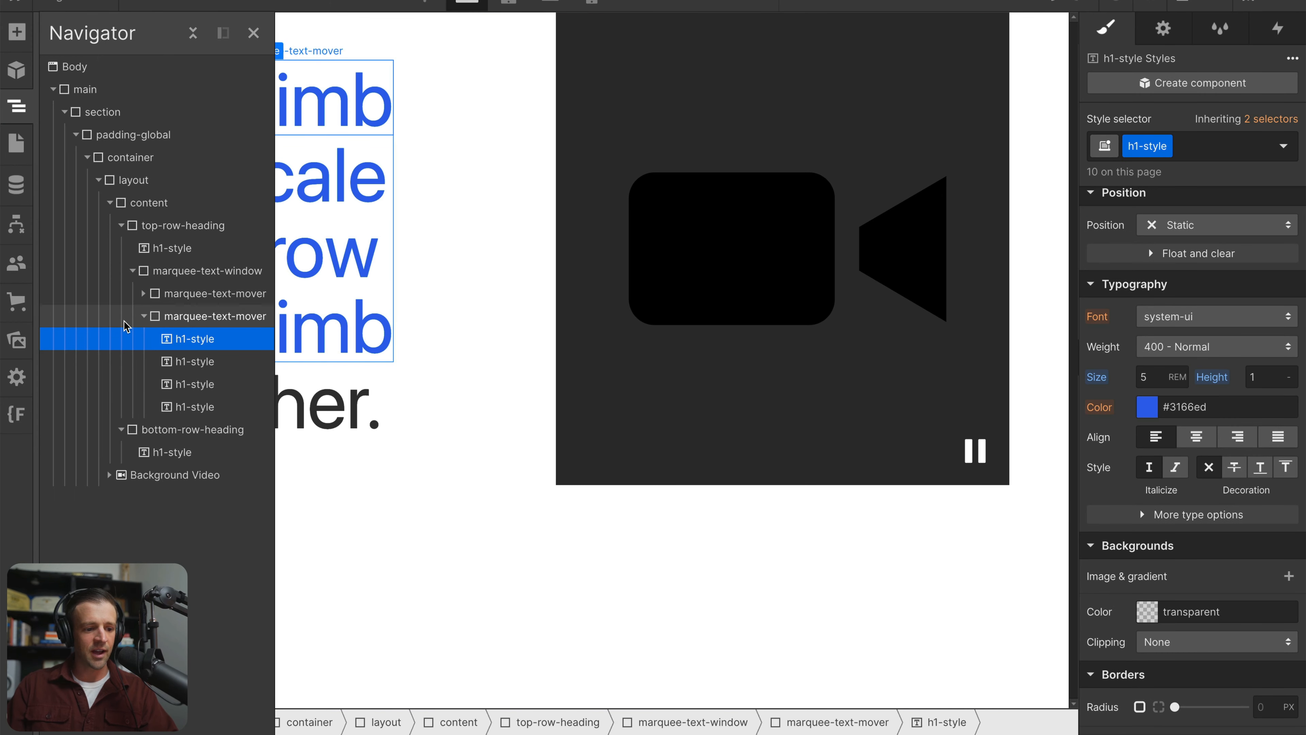
pyautogui.click(143, 316)
pyautogui.click(196, 293)
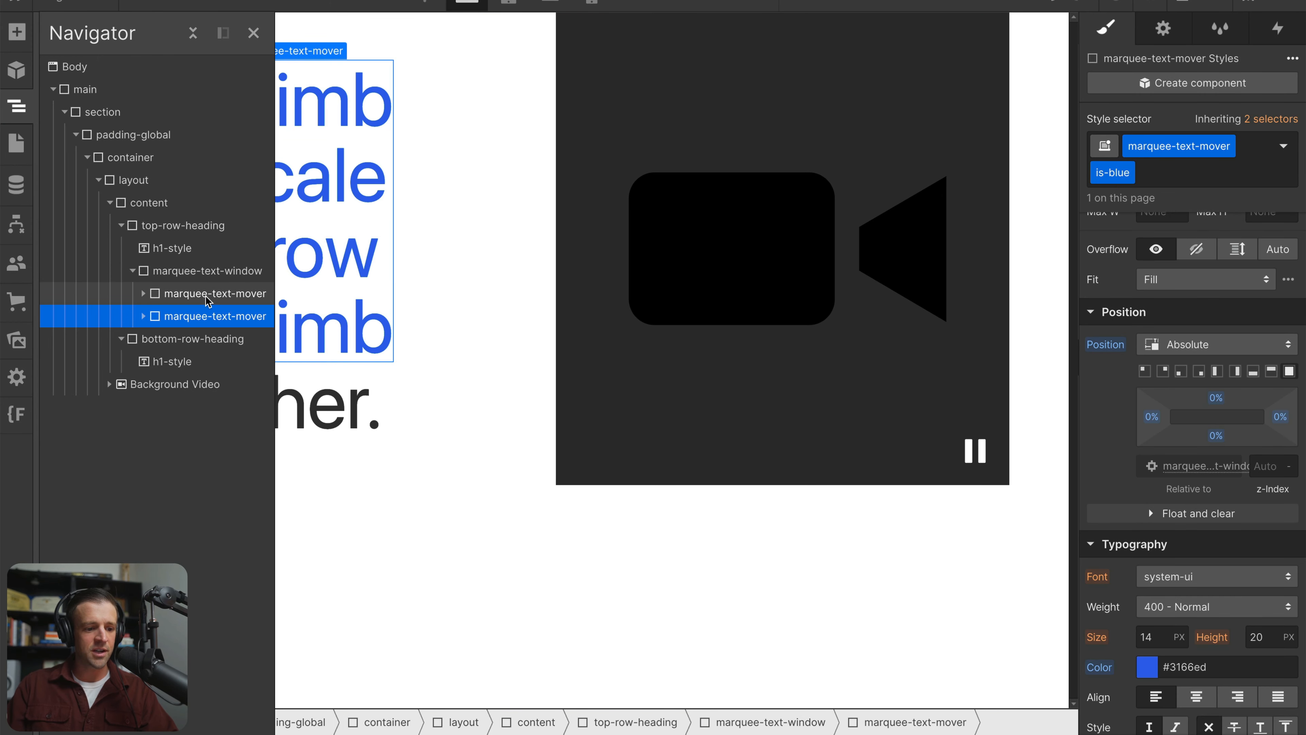
pyautogui.click(172, 282)
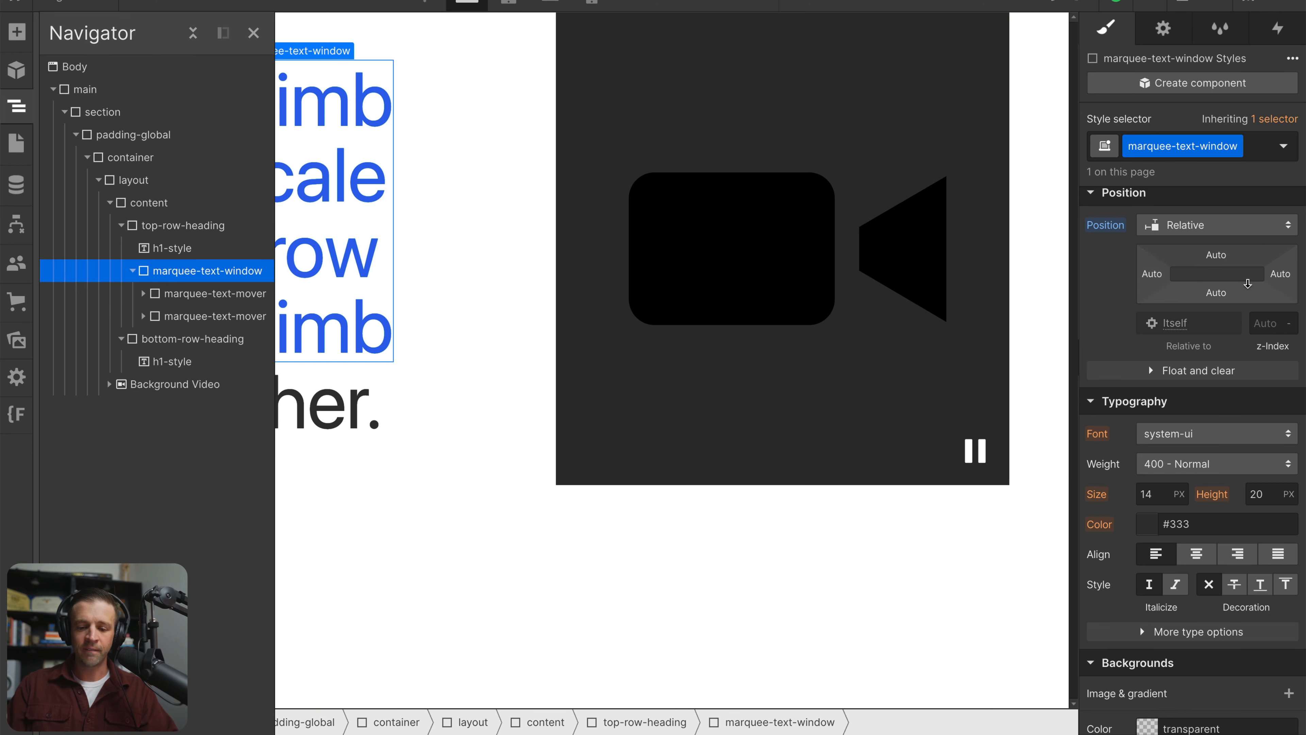
pyautogui.scroll(4, 1258, 283)
pyautogui.scroll(1, 1258, 283)
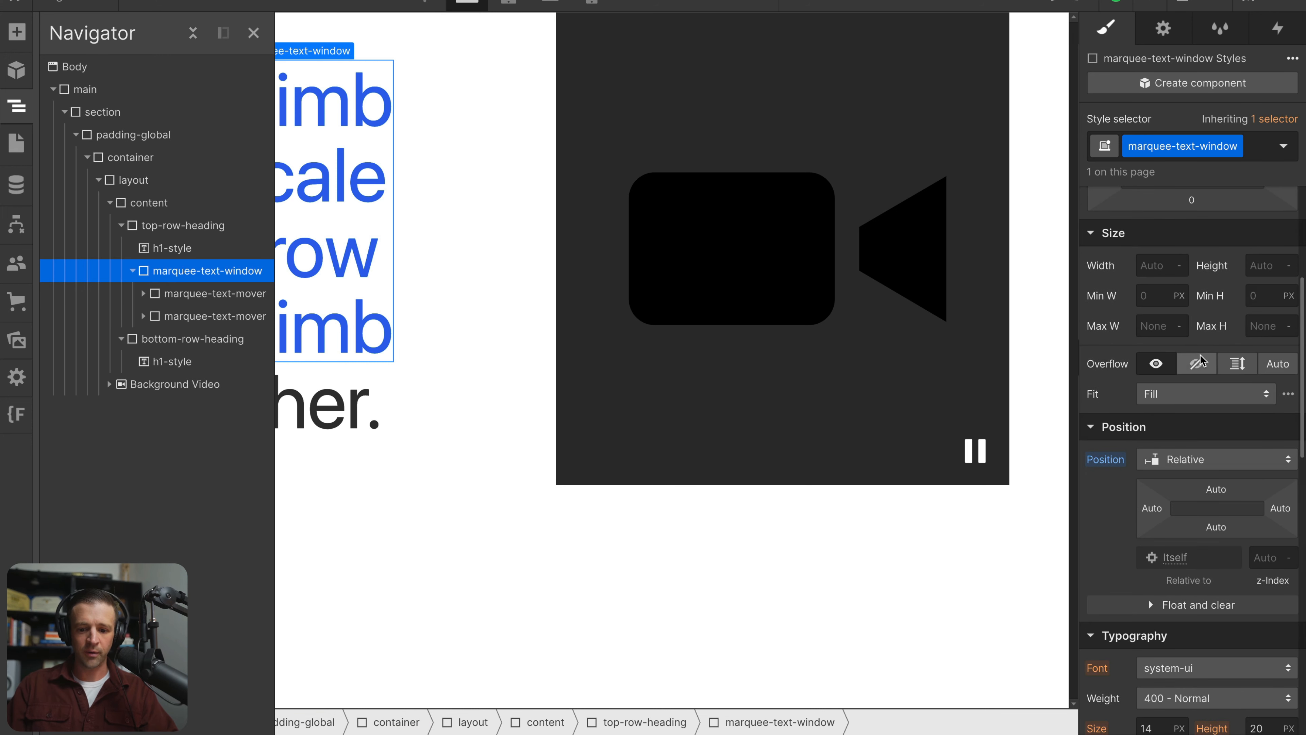
pyautogui.click(1196, 364)
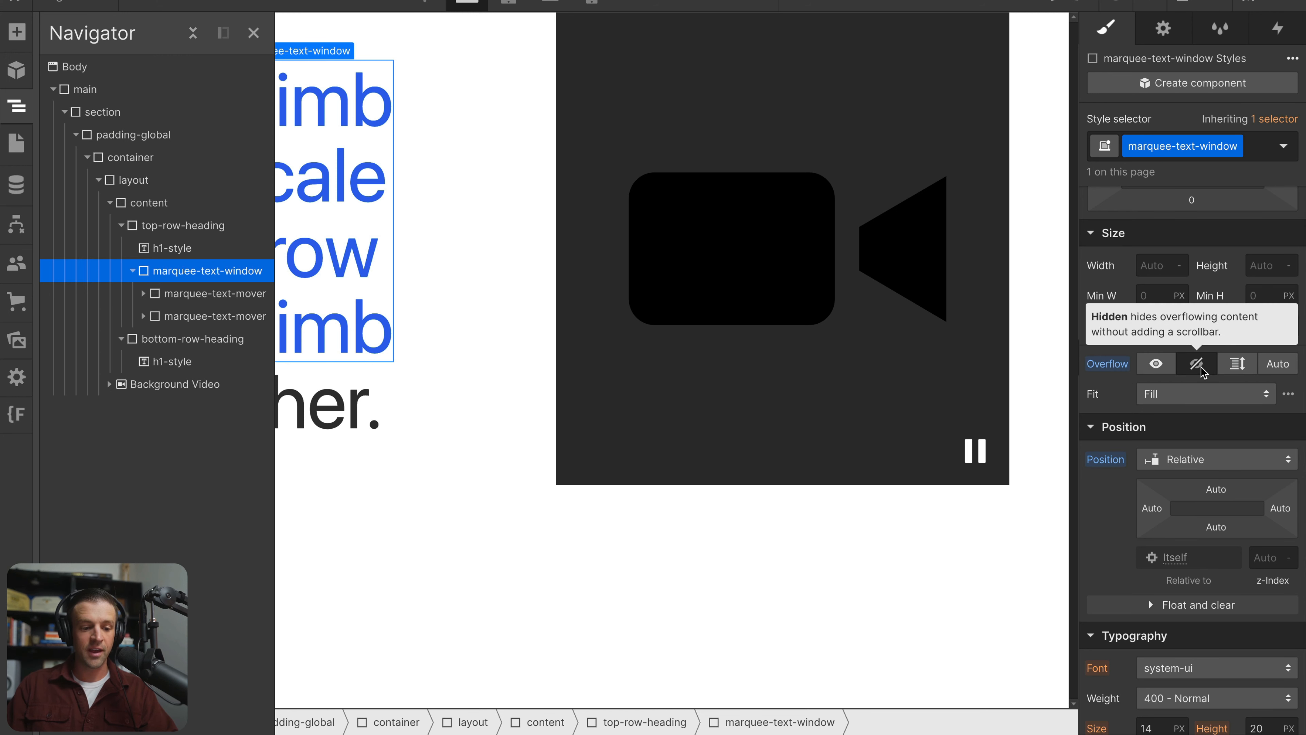
pyautogui.hotkey('ctrl', 'z')
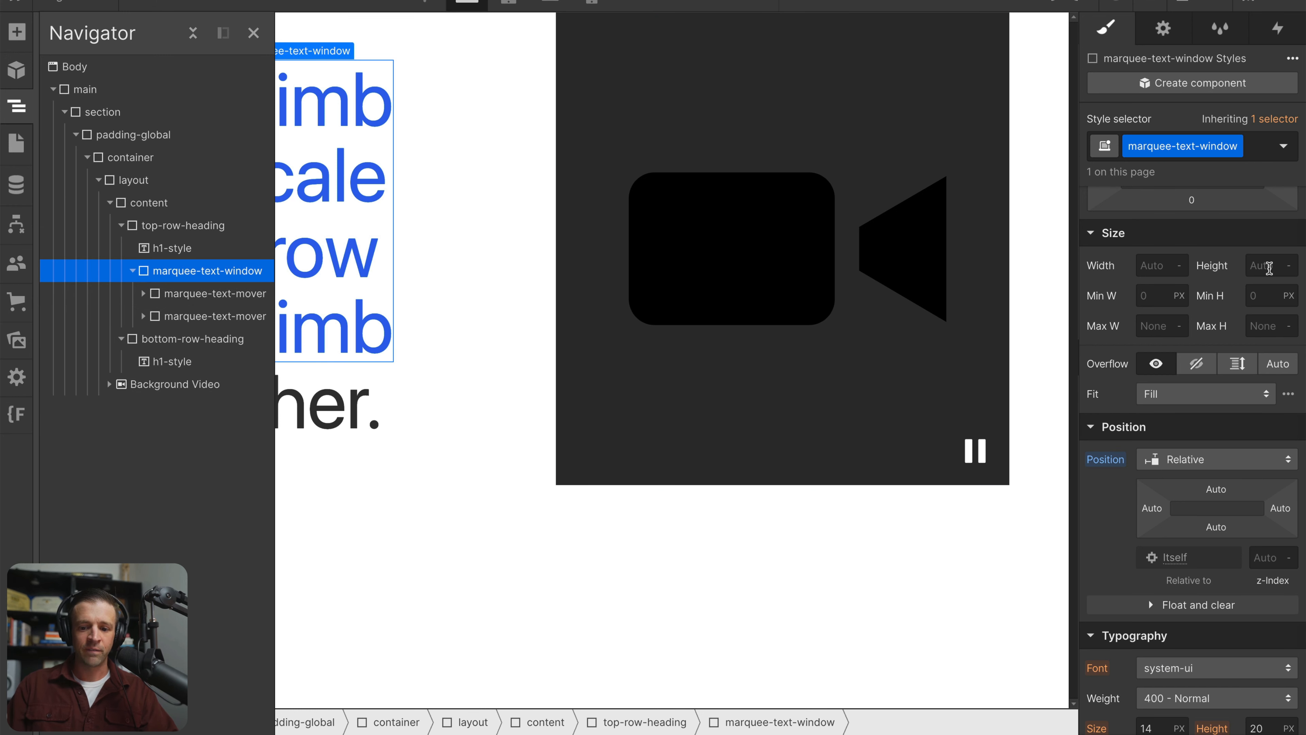
pyautogui.click(1268, 266)
pyautogui.write('5')
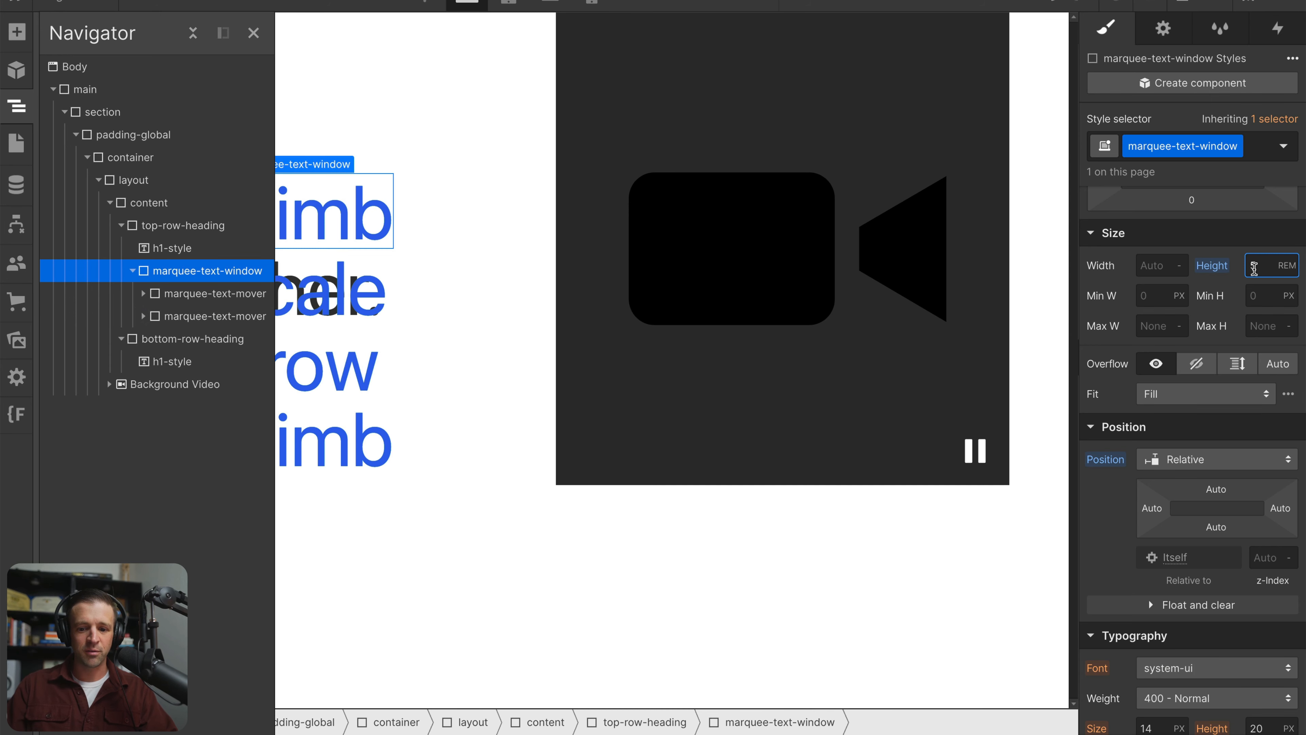
pyautogui.click(1197, 365)
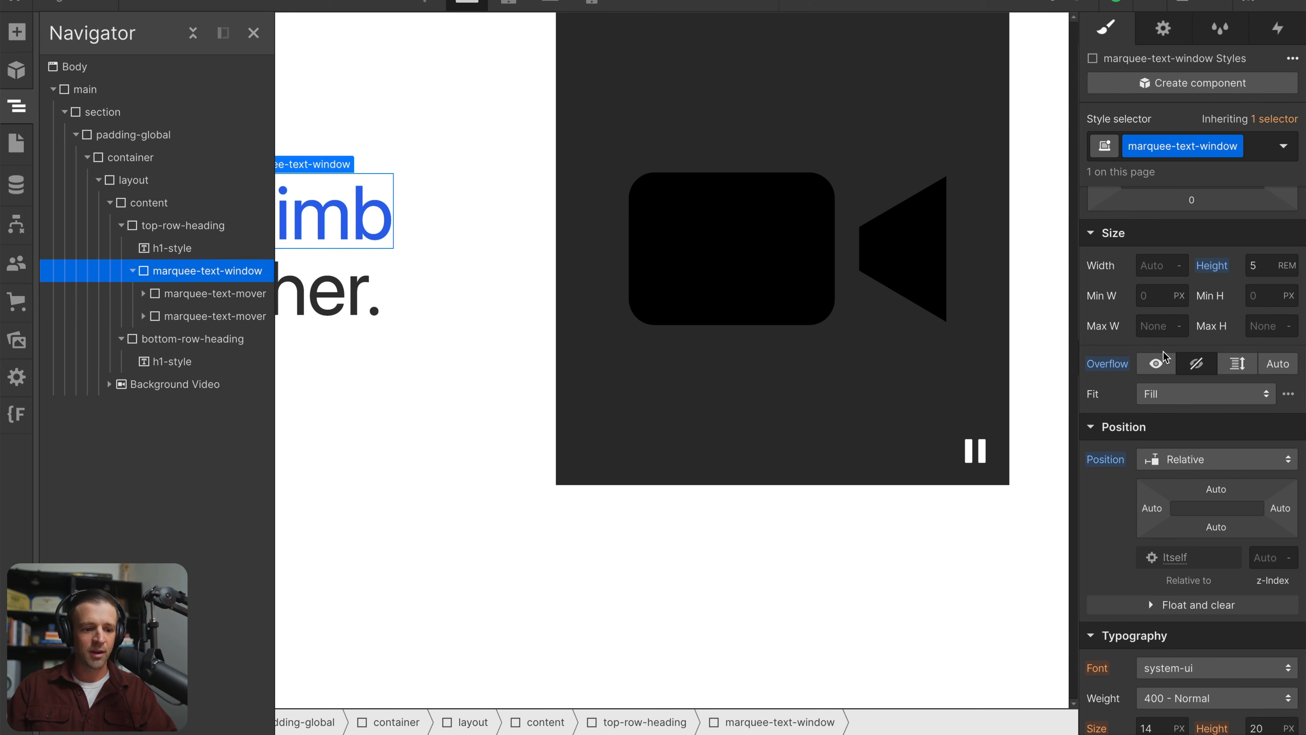
# Add a Page load trigger that uses Start an animation as the action when the page finishes loading
pyautogui.click(592, 333)
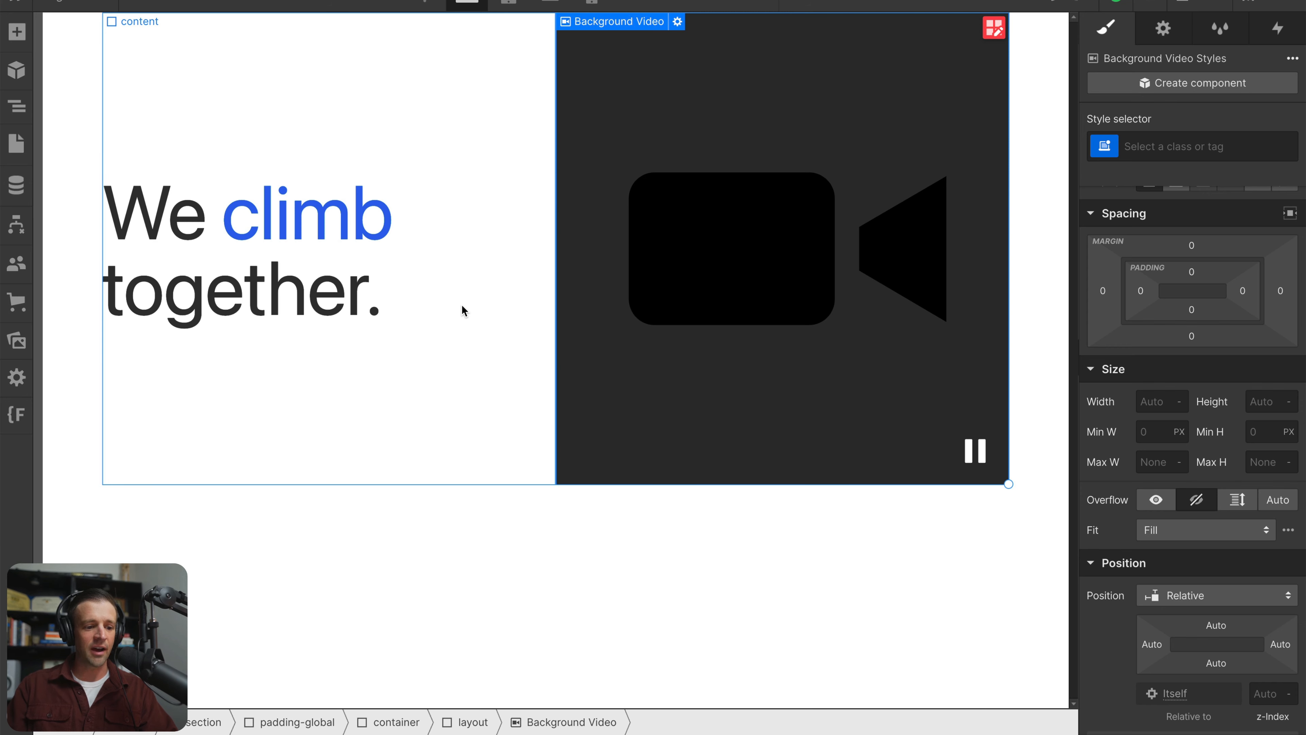
pyautogui.click(553, 401)
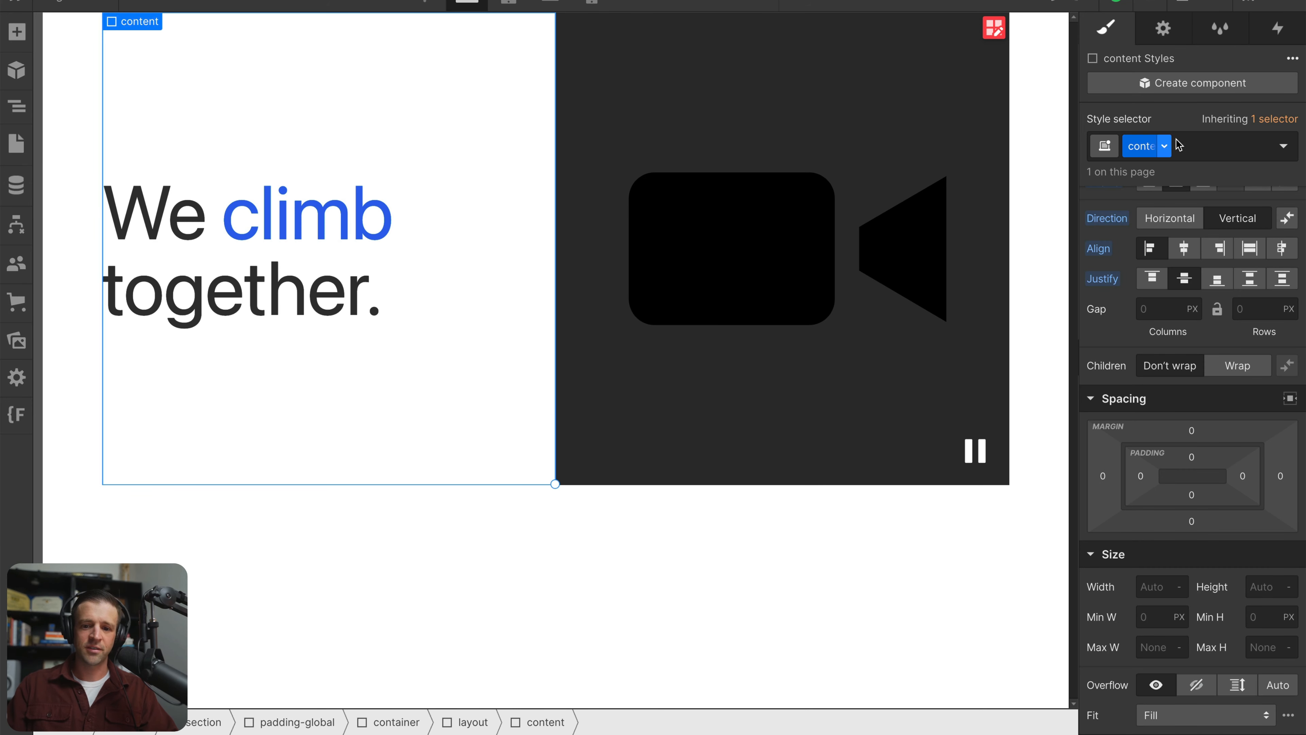
pyautogui.click(1277, 27)
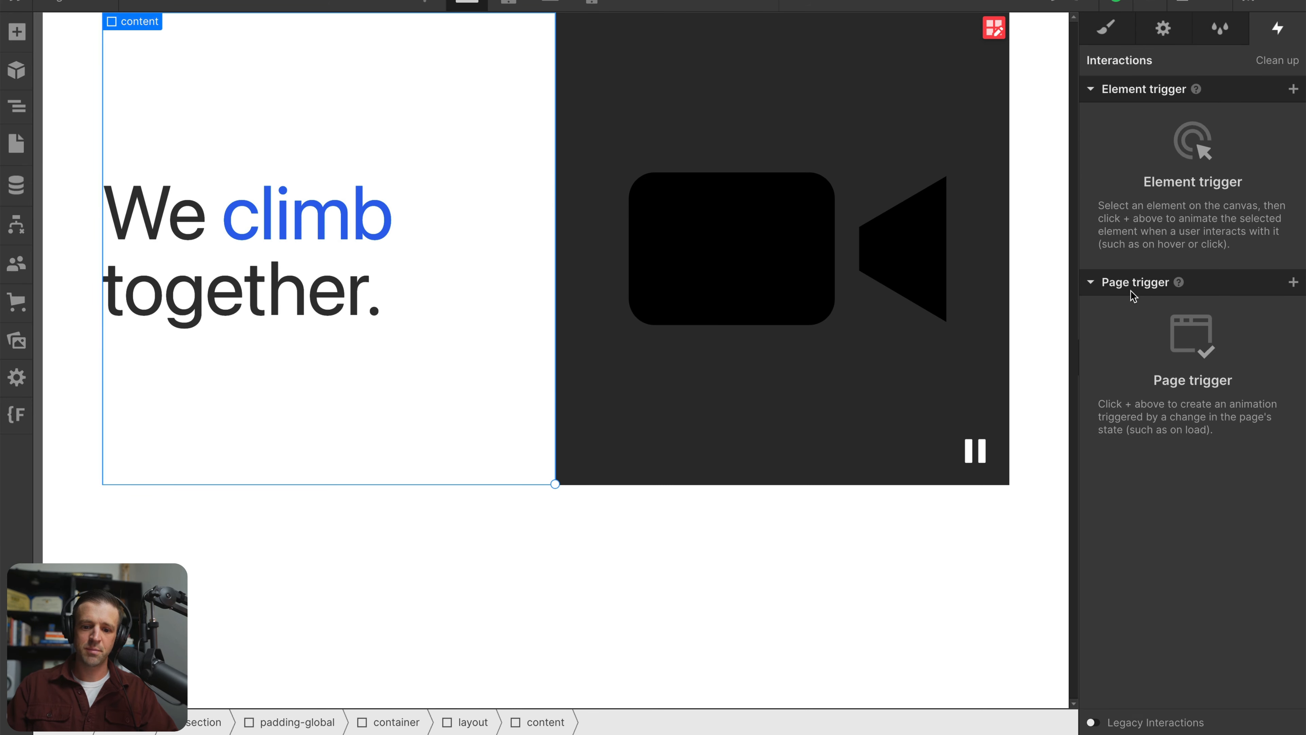
pyautogui.click(1293, 282)
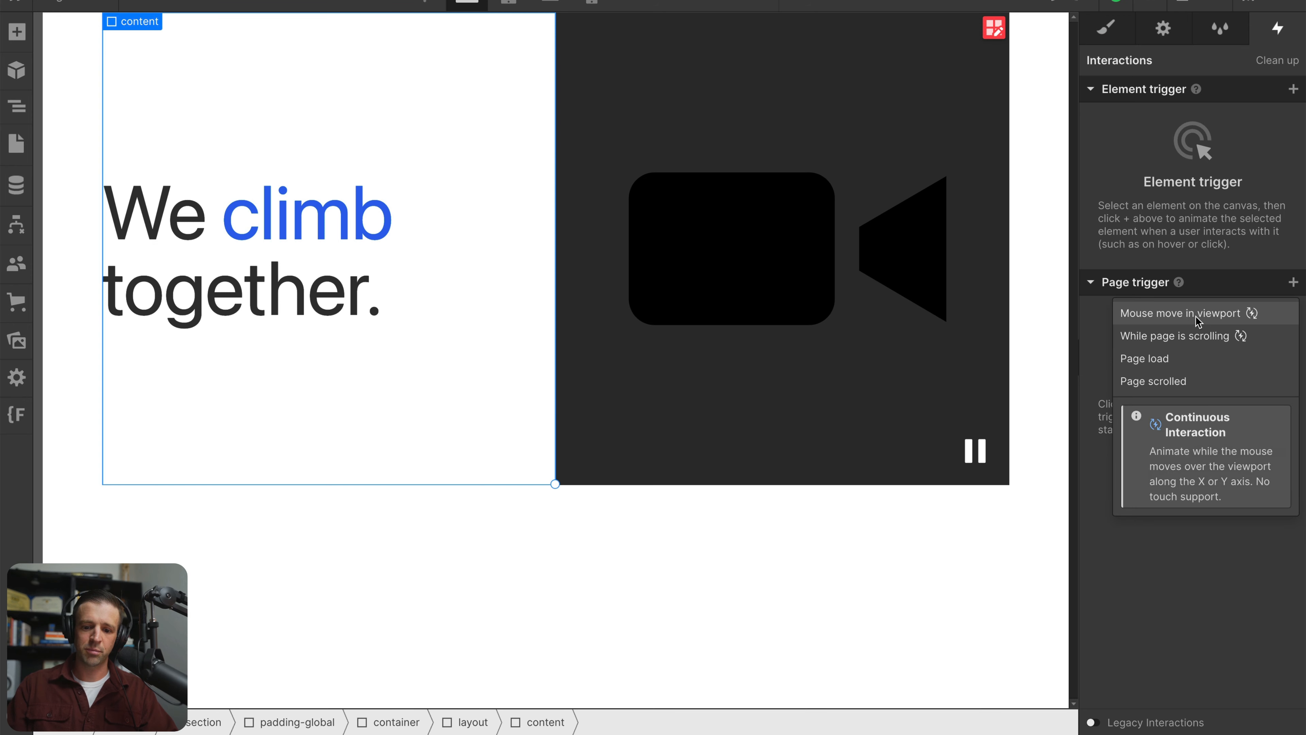
pyautogui.click(1179, 360)
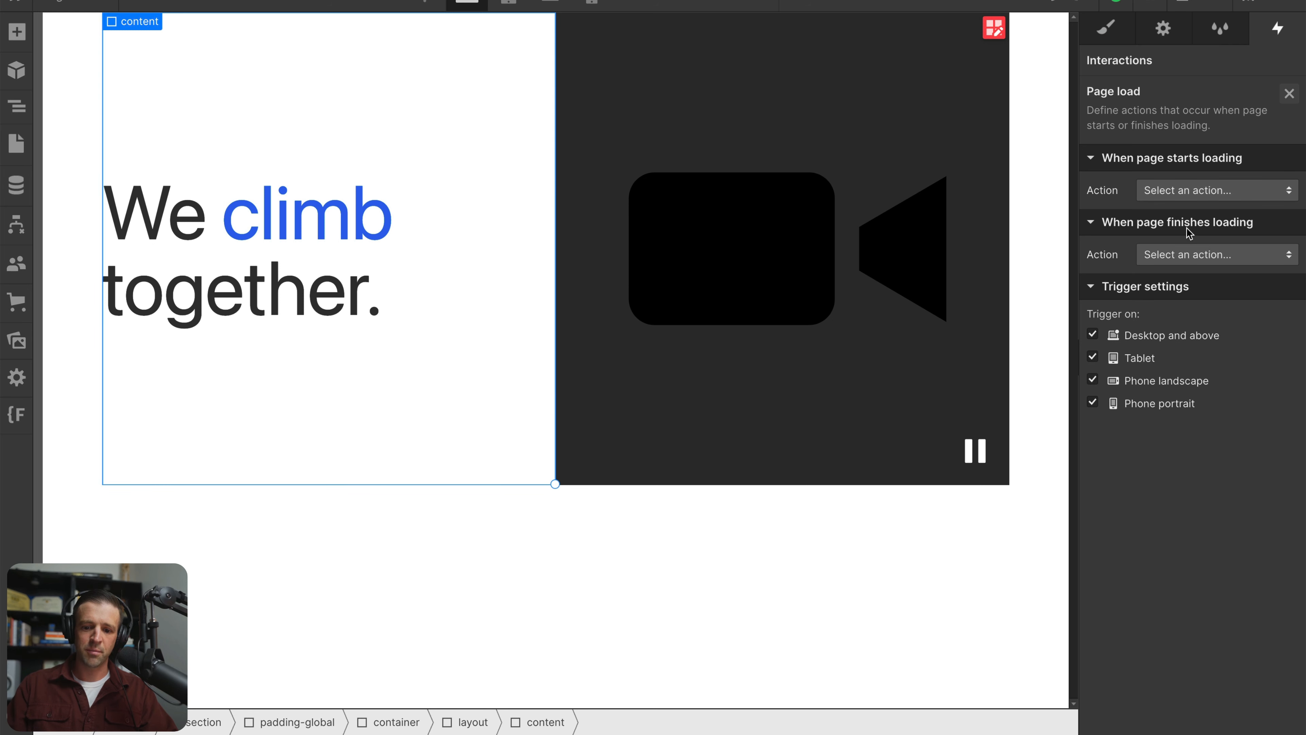
pyautogui.click(1191, 255)
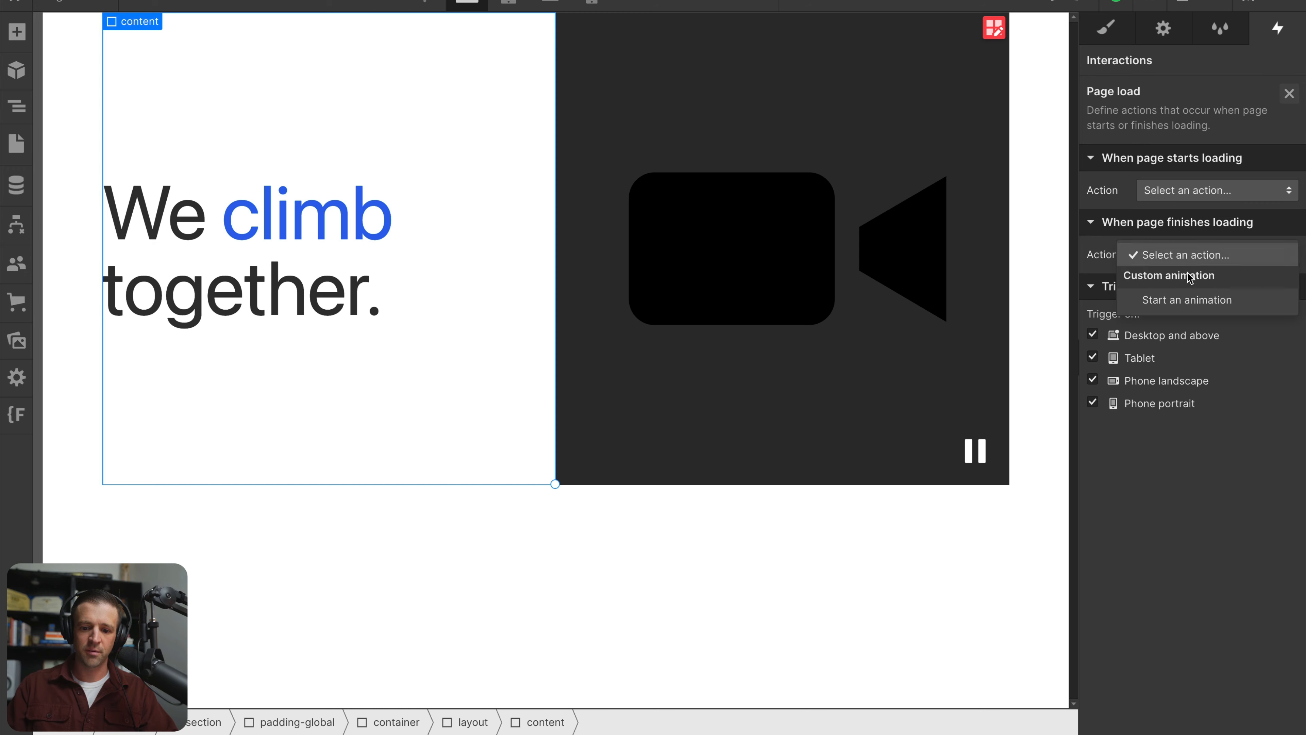
pyautogui.click(1191, 300)
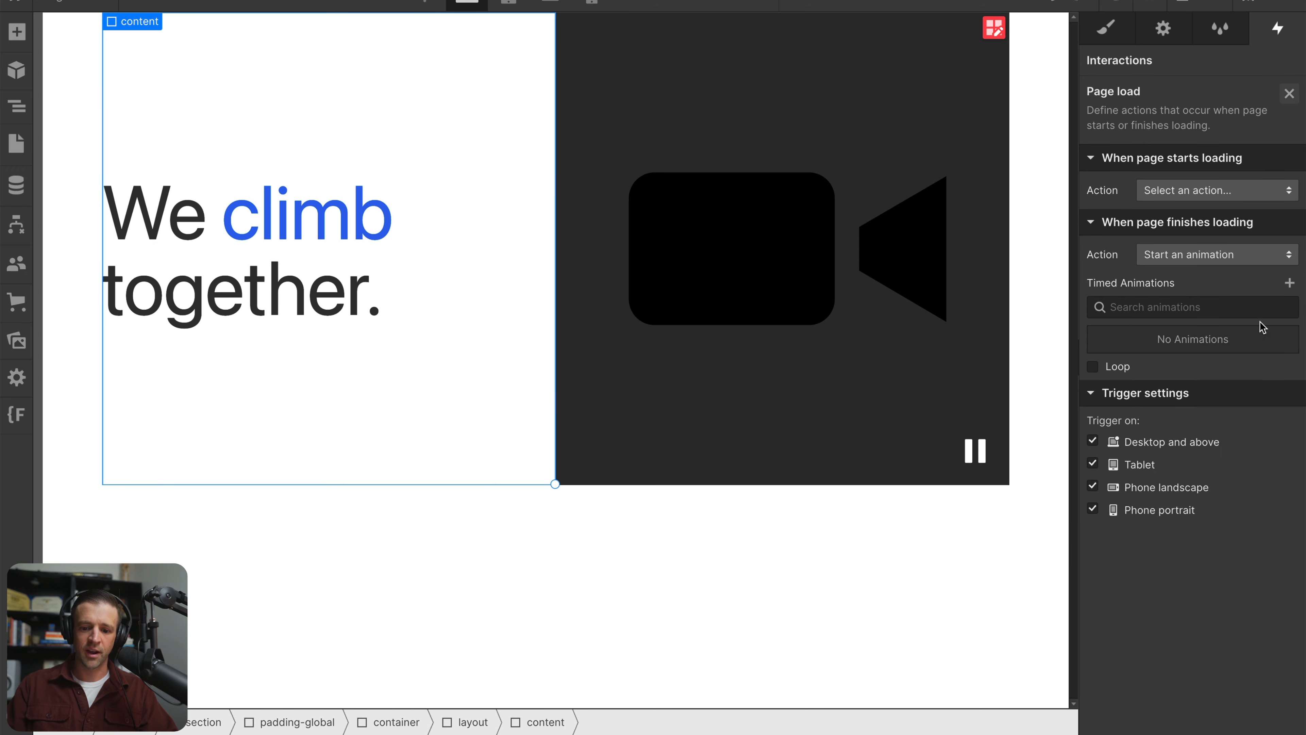
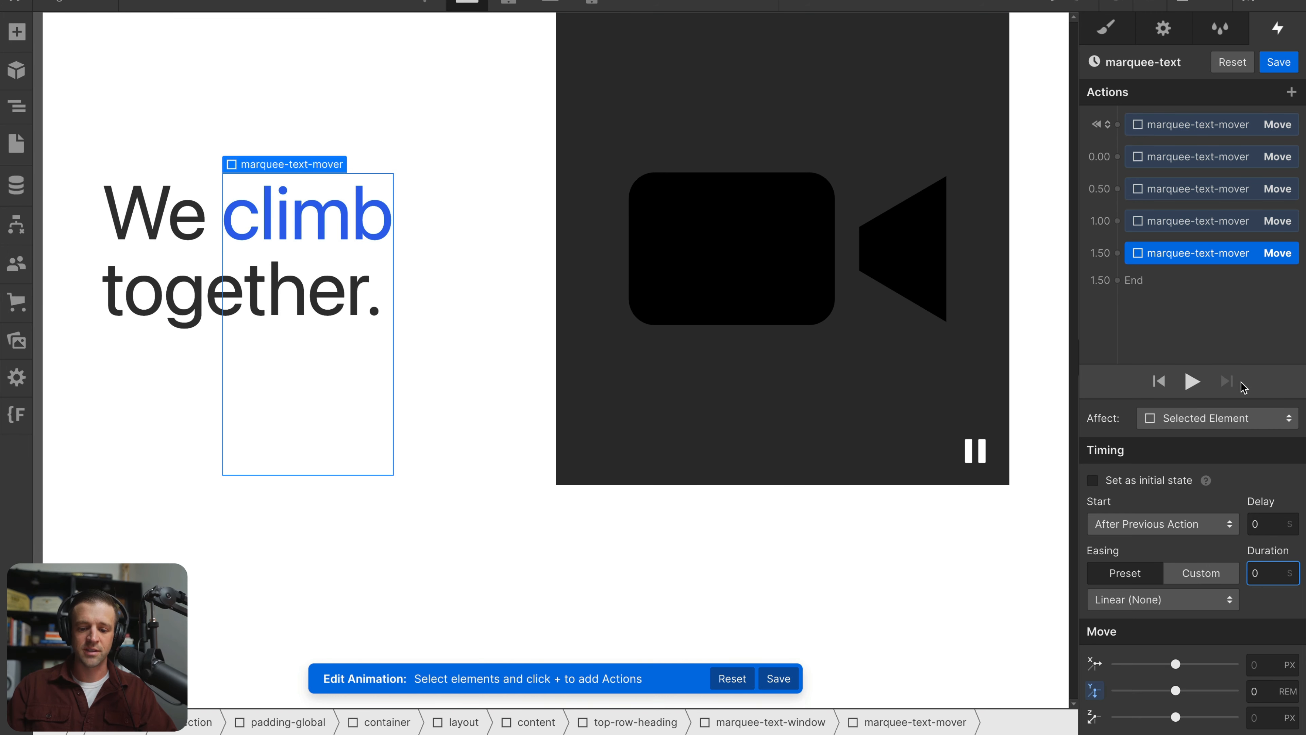
# Add an initial-state Move action for the second marquee-text-mover with a Y offset of 0 rem
pyautogui.click(17, 105)
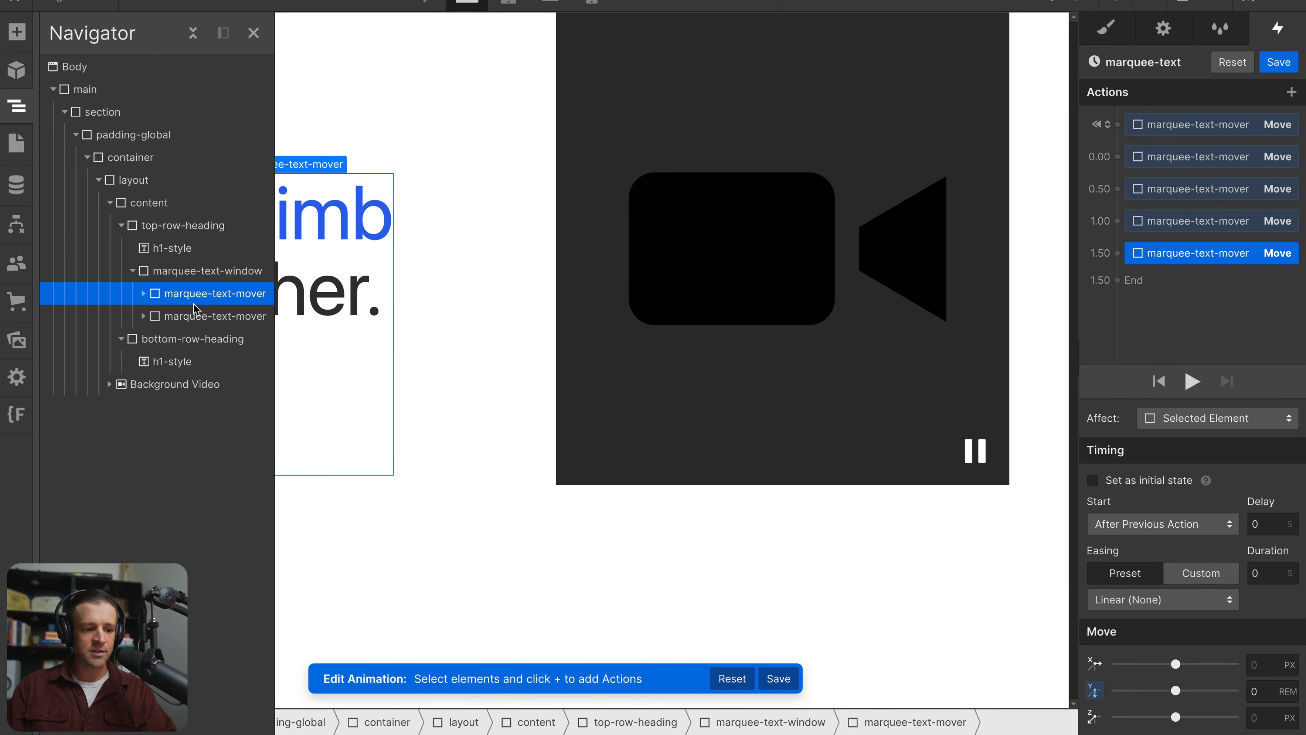
pyautogui.click(187, 317)
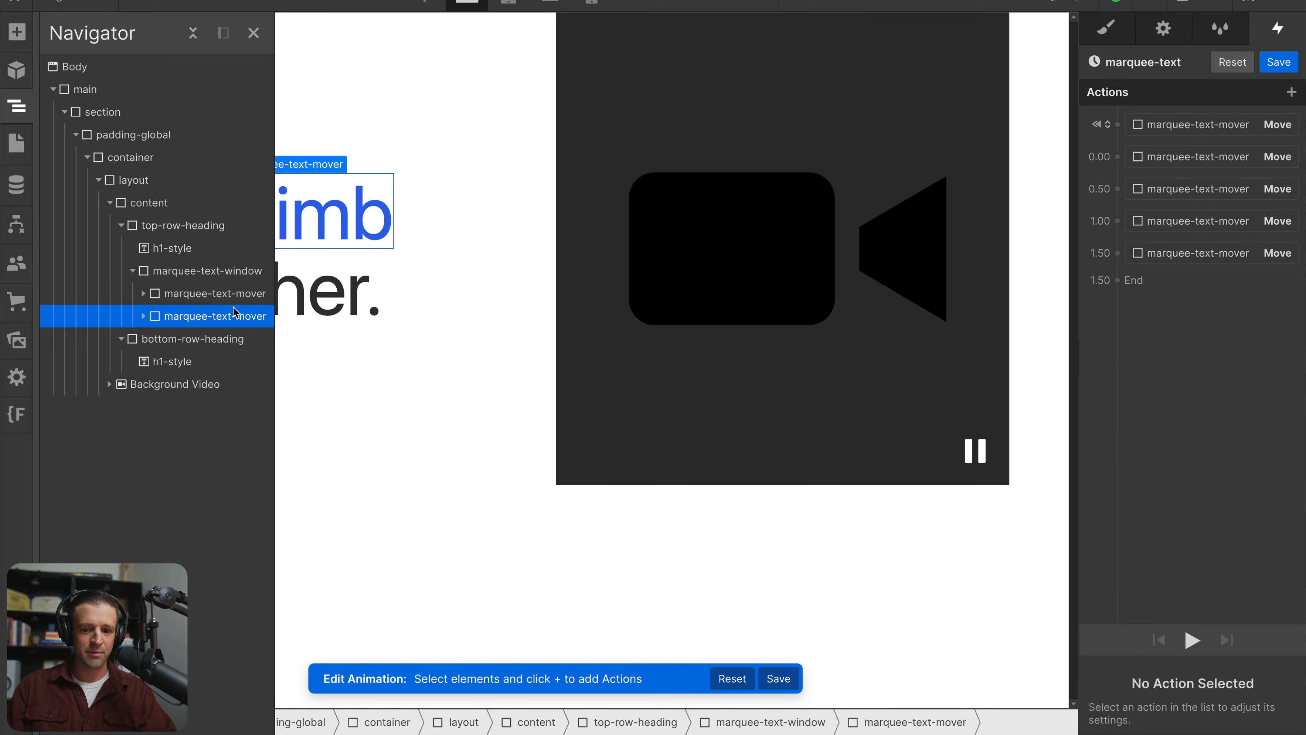
pyautogui.click(1117, 124)
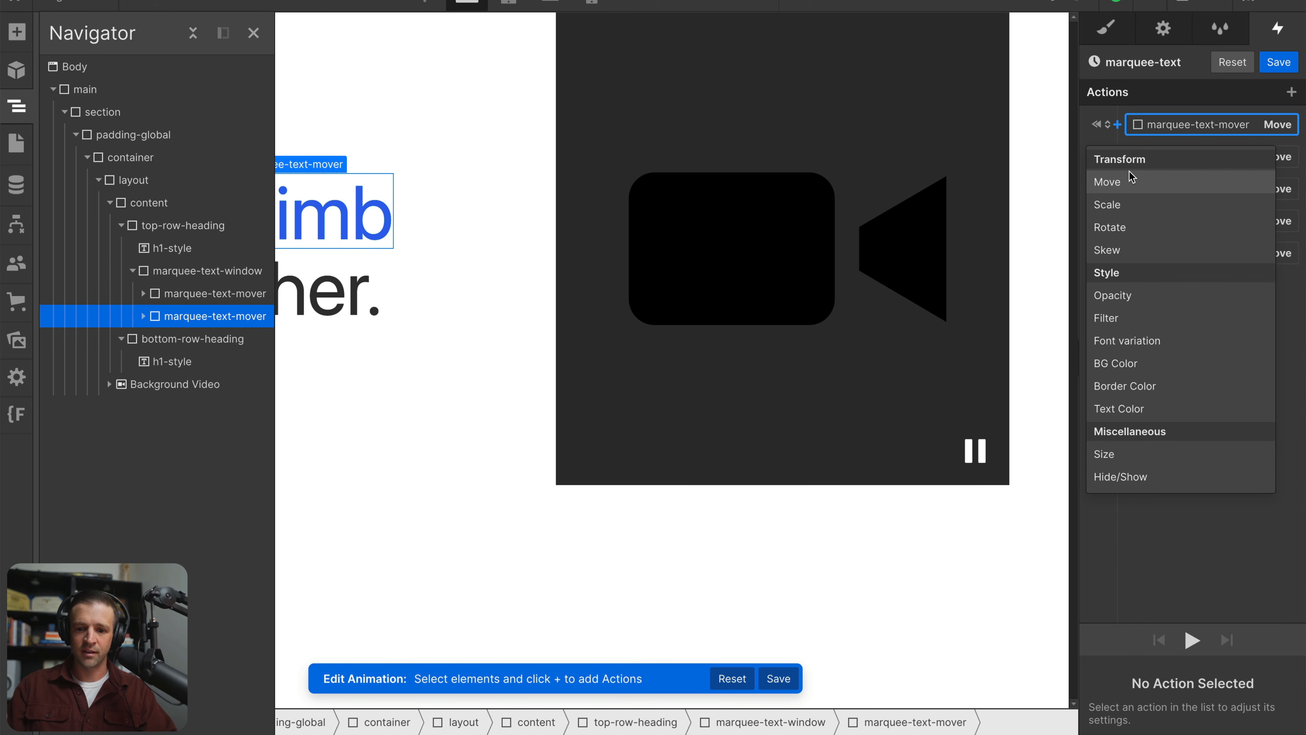
pyautogui.click(1108, 182)
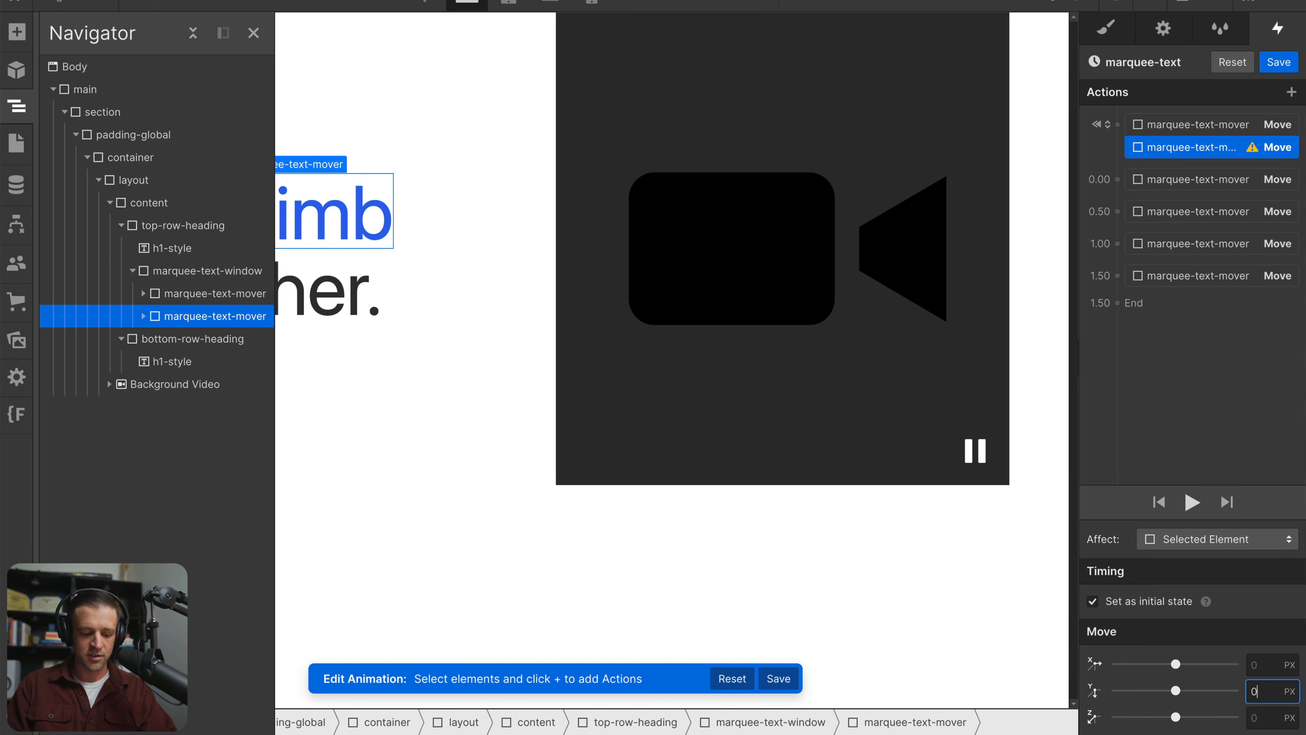
# Add Move actions for the second marquee-text-mover alongside the existing ones: Y -5 rem at 0.00 and Y -10 rem at 0.50
pyautogui.click(1117, 180)
pyautogui.click(1106, 234)
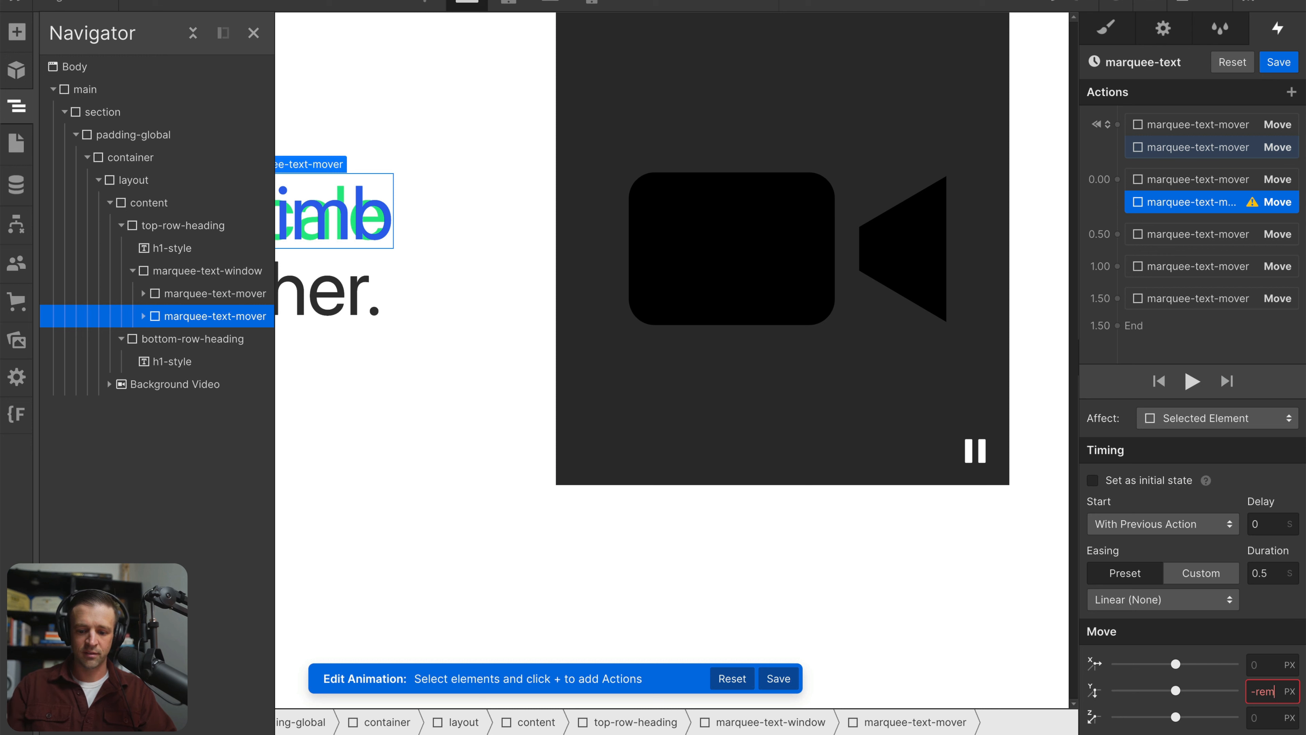
pyautogui.press('Return')
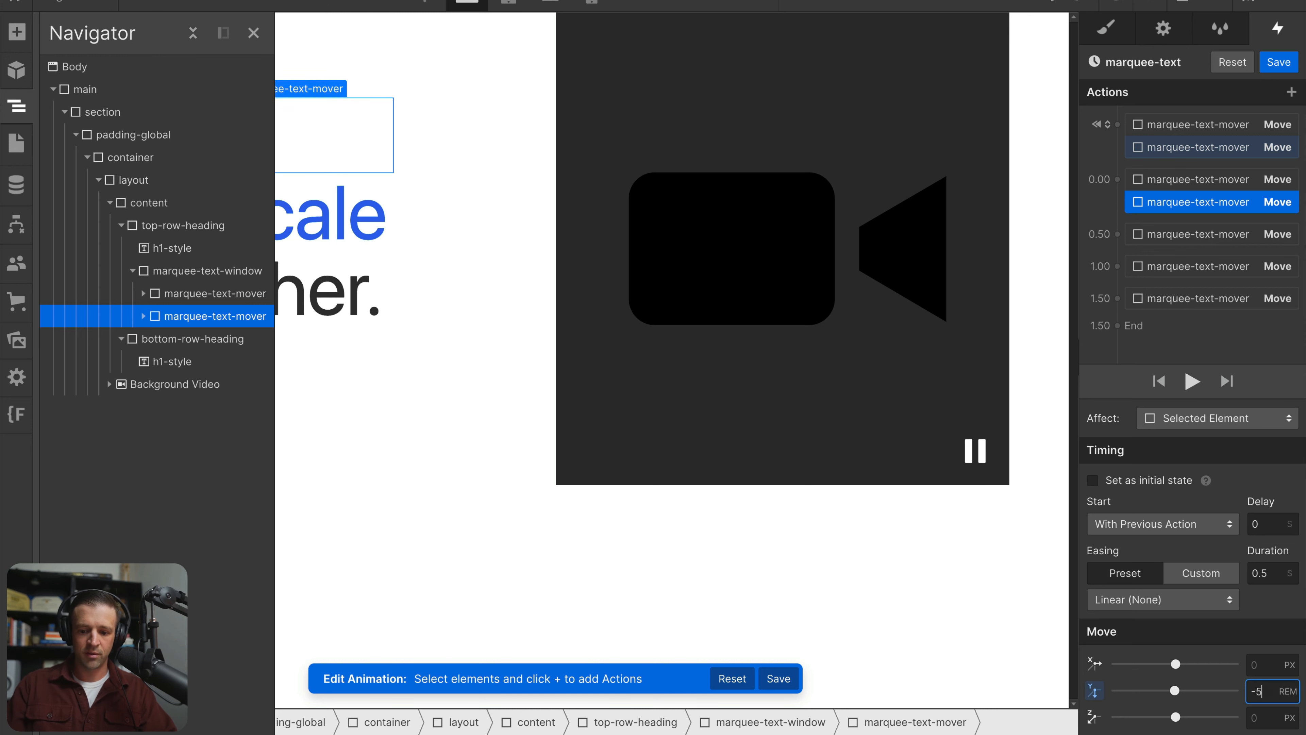
pyautogui.click(1118, 239)
pyautogui.click(1126, 289)
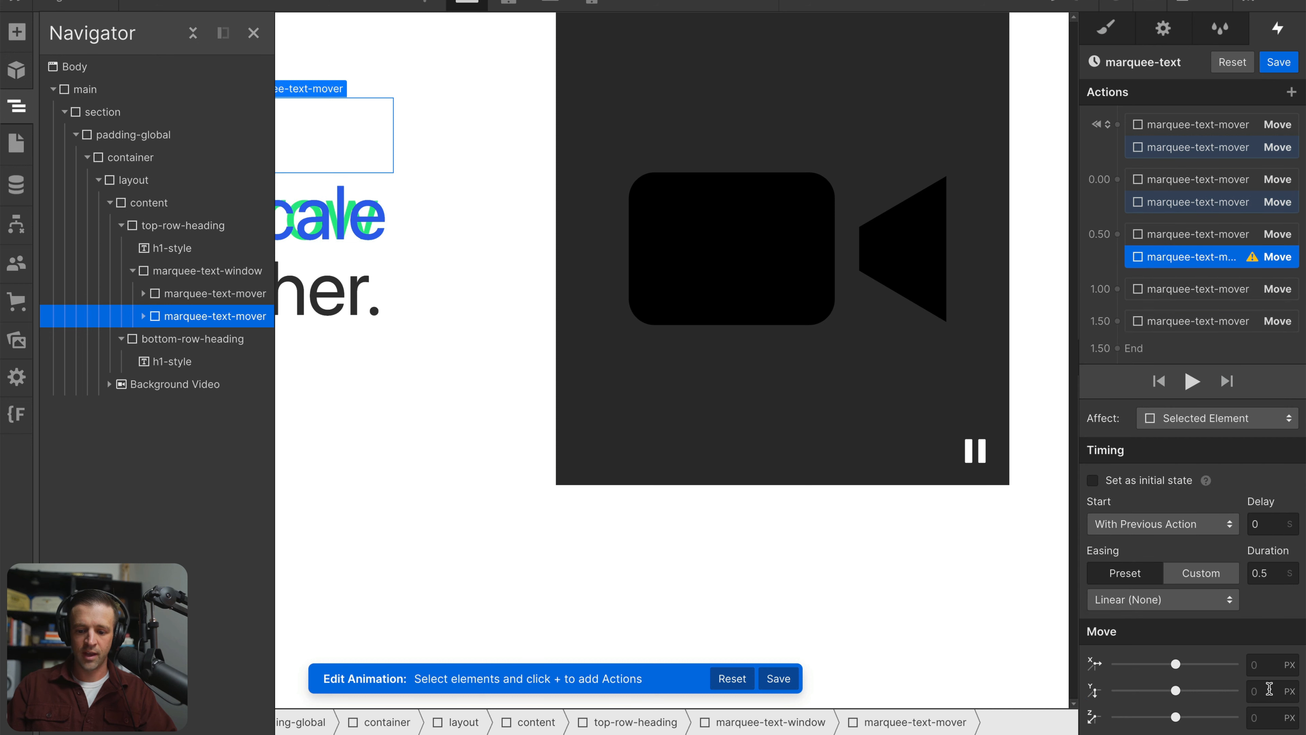
pyautogui.press('Return')
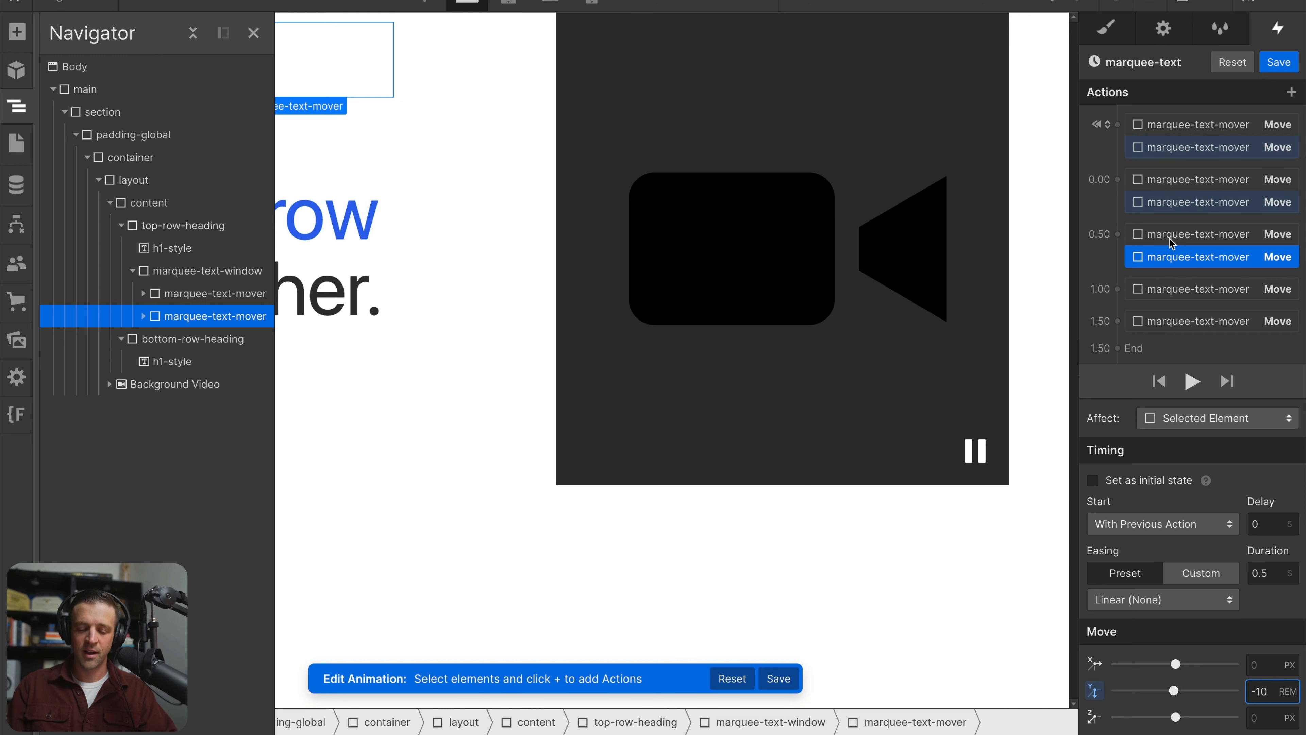
# Add a Move action for the second marquee-text-mover at 1.00 with a Y offset of -15 rem
pyautogui.moveTo(1171, 241); pyautogui.dragTo(1179, 159)
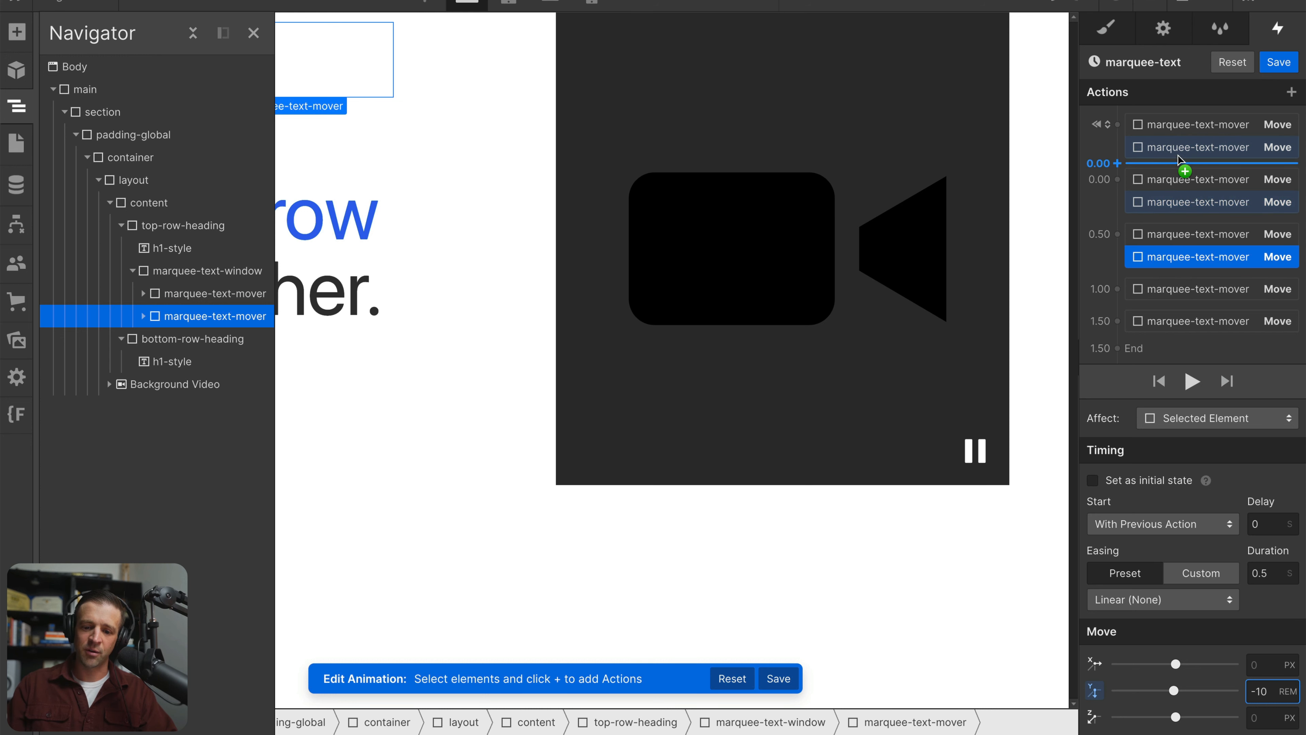
pyautogui.click(1119, 291)
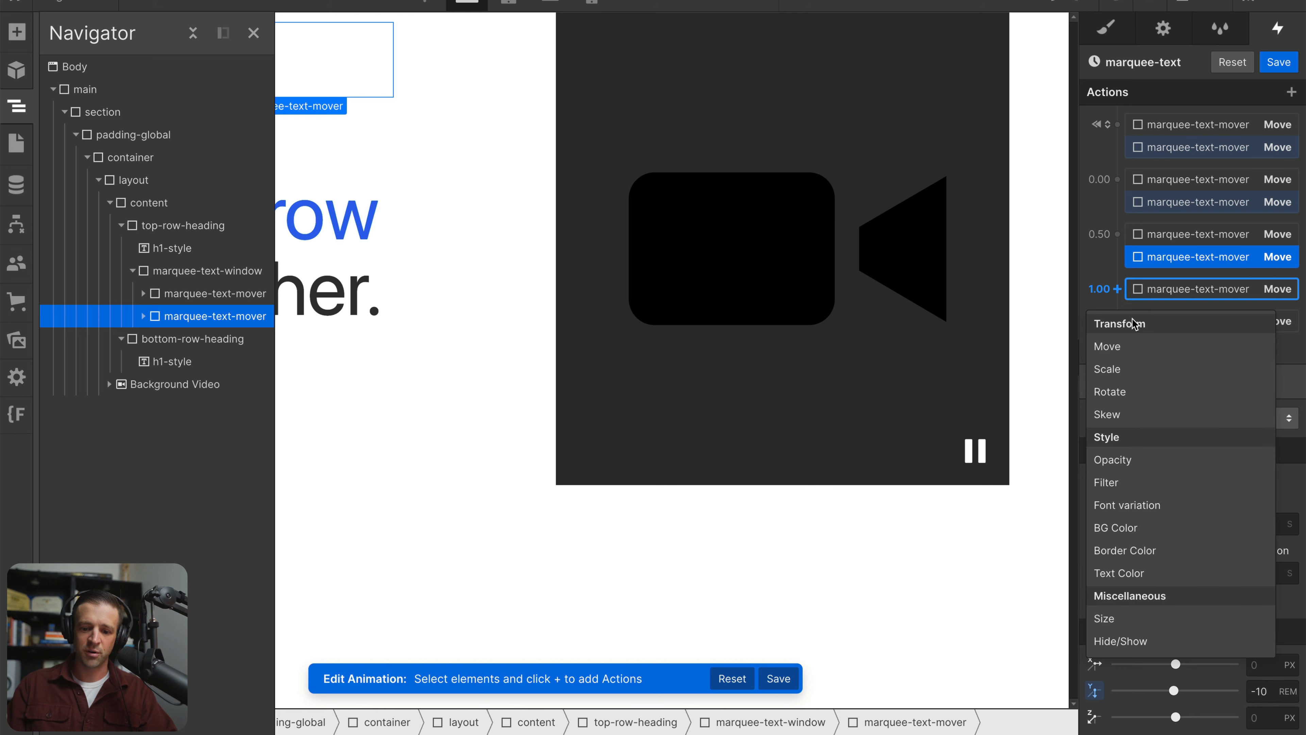
pyautogui.click(1111, 346)
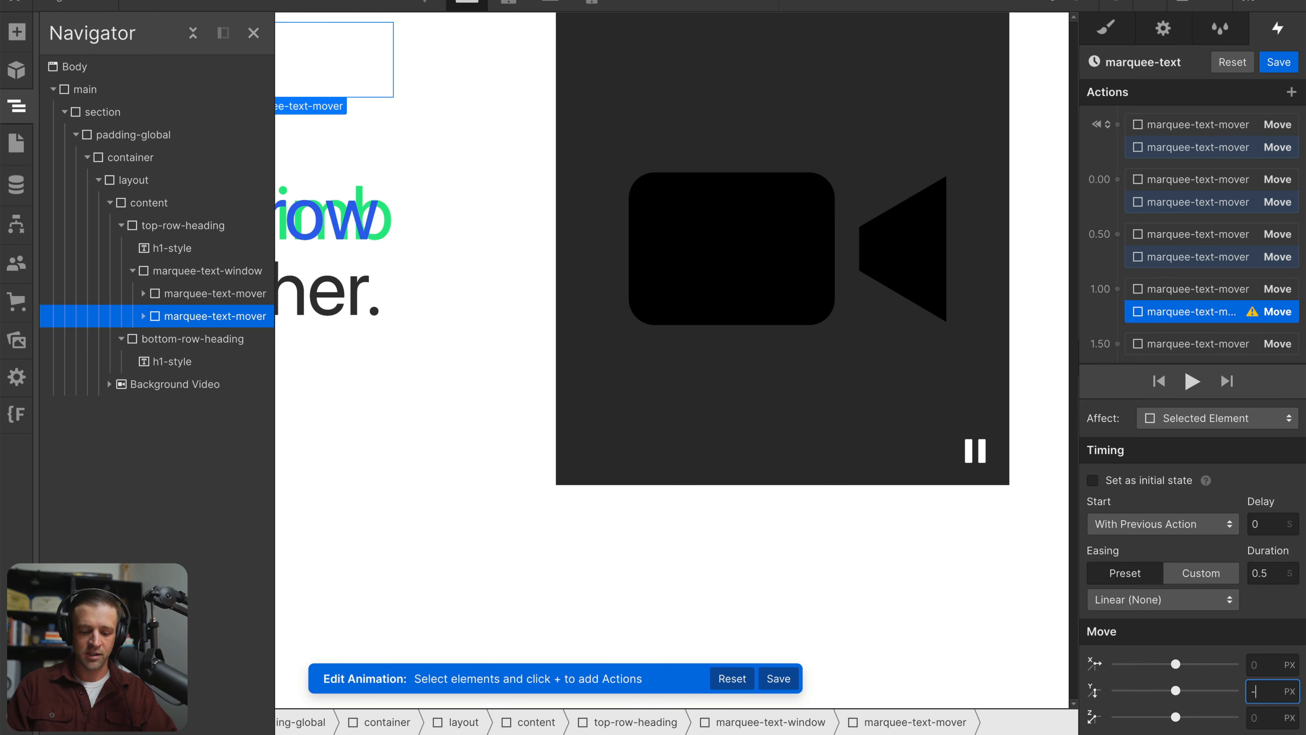
pyautogui.write('rem')
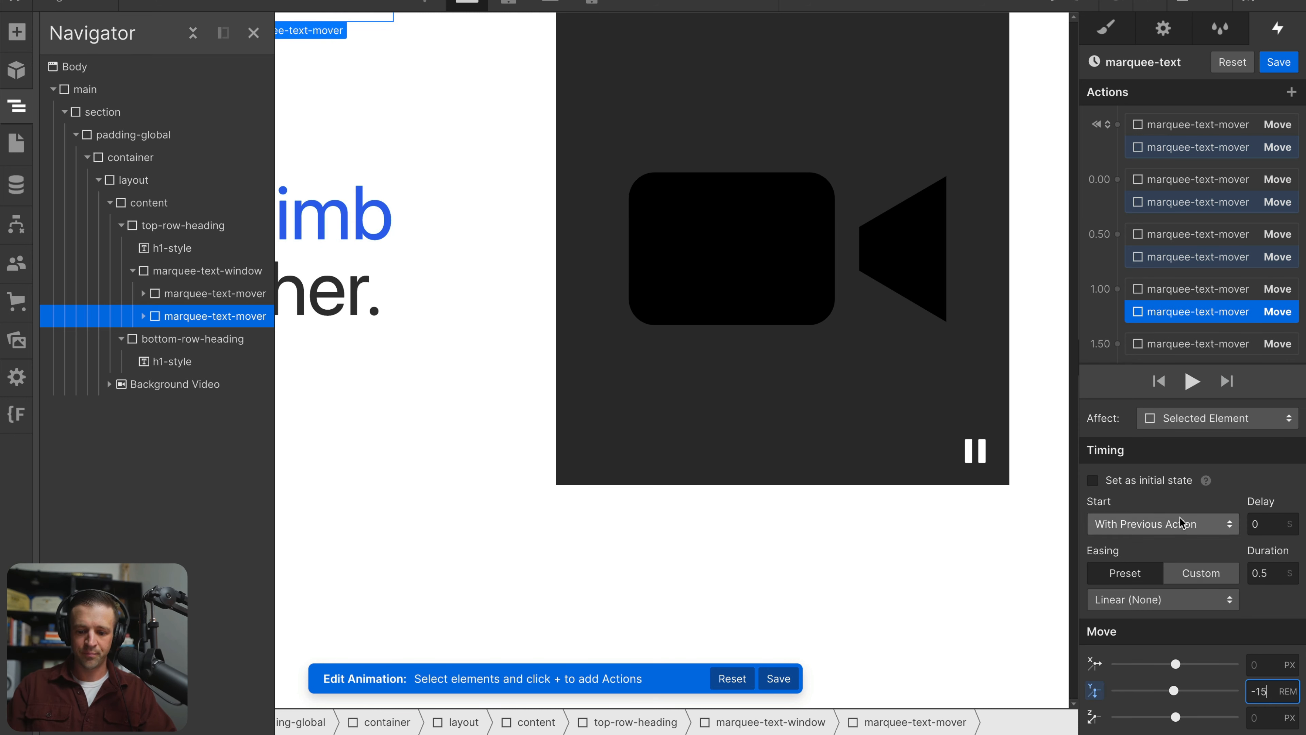
# Add a Move action for the second marquee-text-mover at 1.50 with Y 0 rem and duration 0, and save the animation
pyautogui.scroll(-1, 1150, 323)
pyautogui.click(1123, 348)
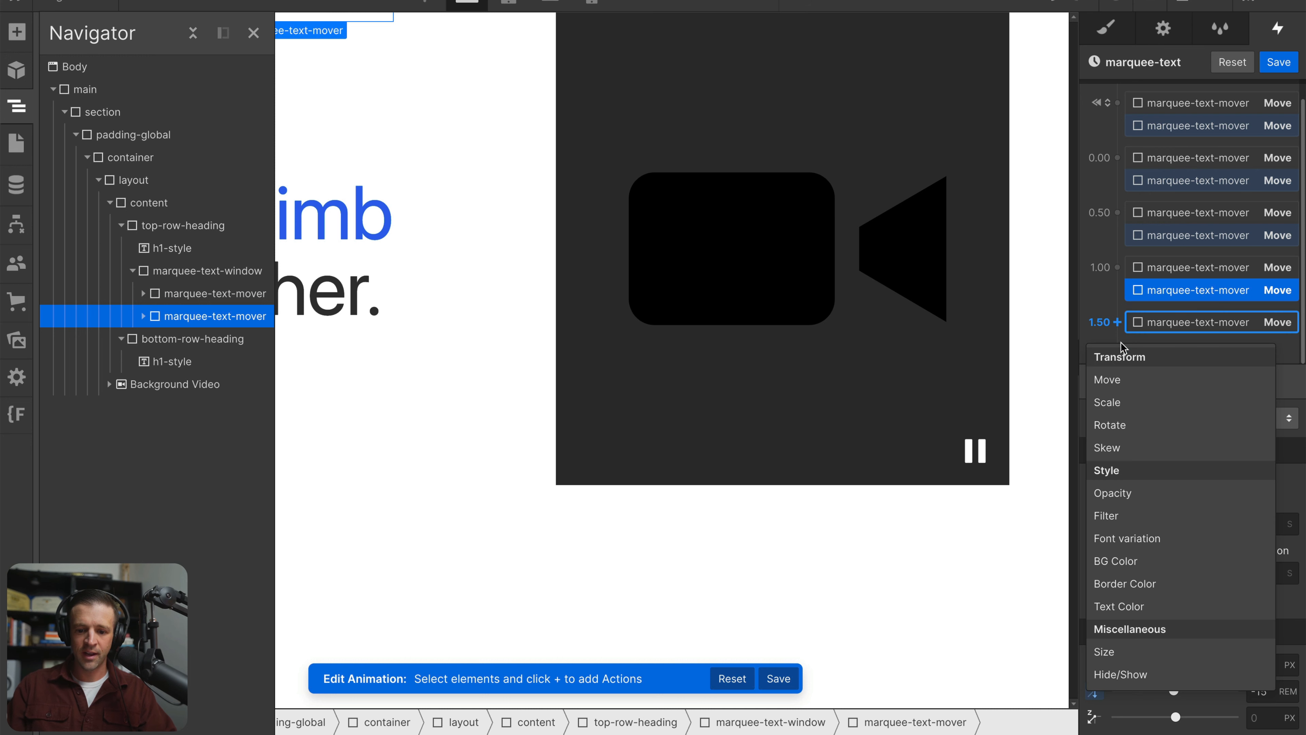
pyautogui.click(1111, 380)
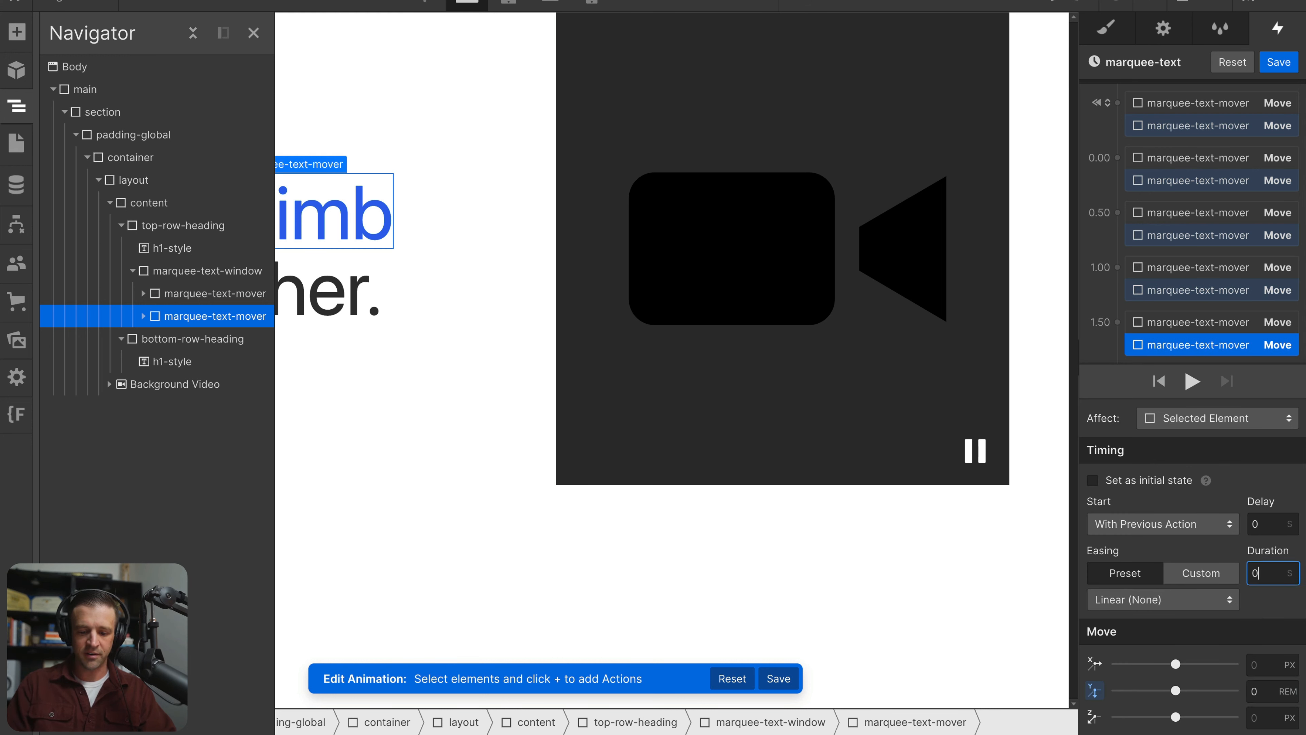
pyautogui.click(1276, 62)
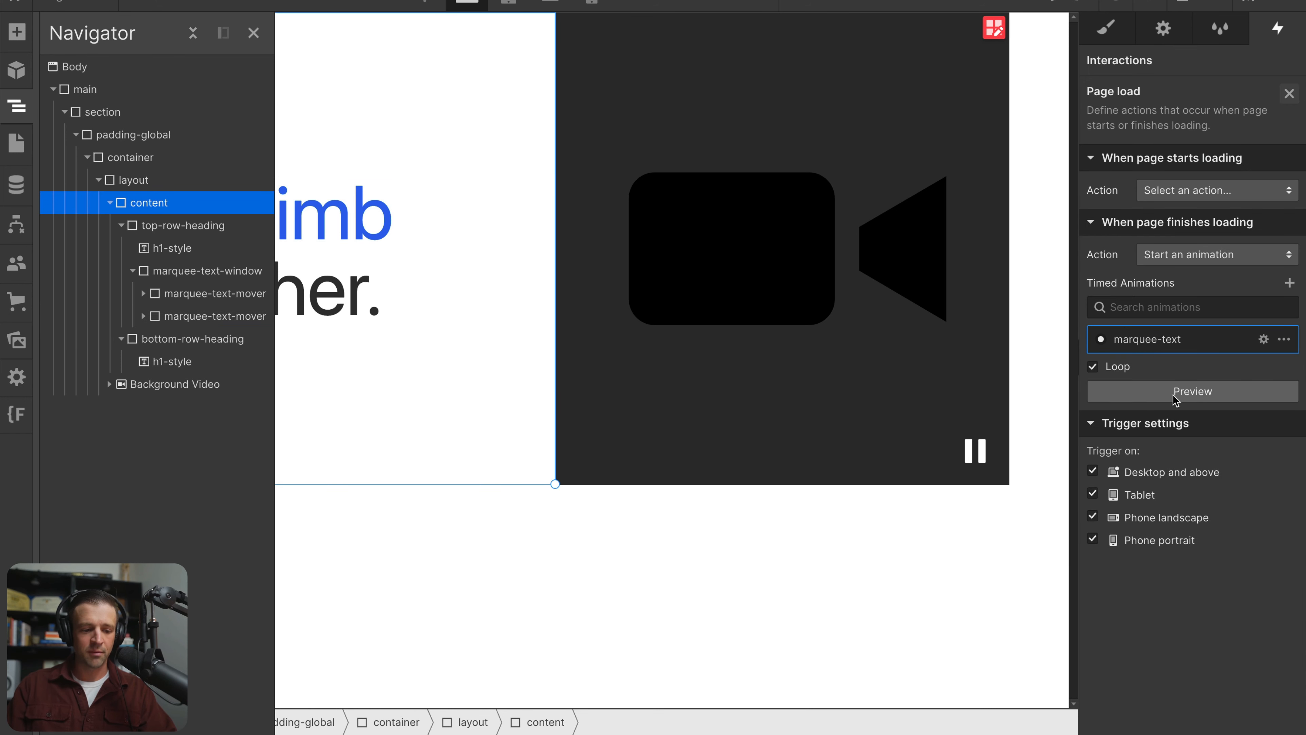
# Preview the looping marquee-text animation with the Navigator closed, and stop the playback
pyautogui.click(1175, 394)
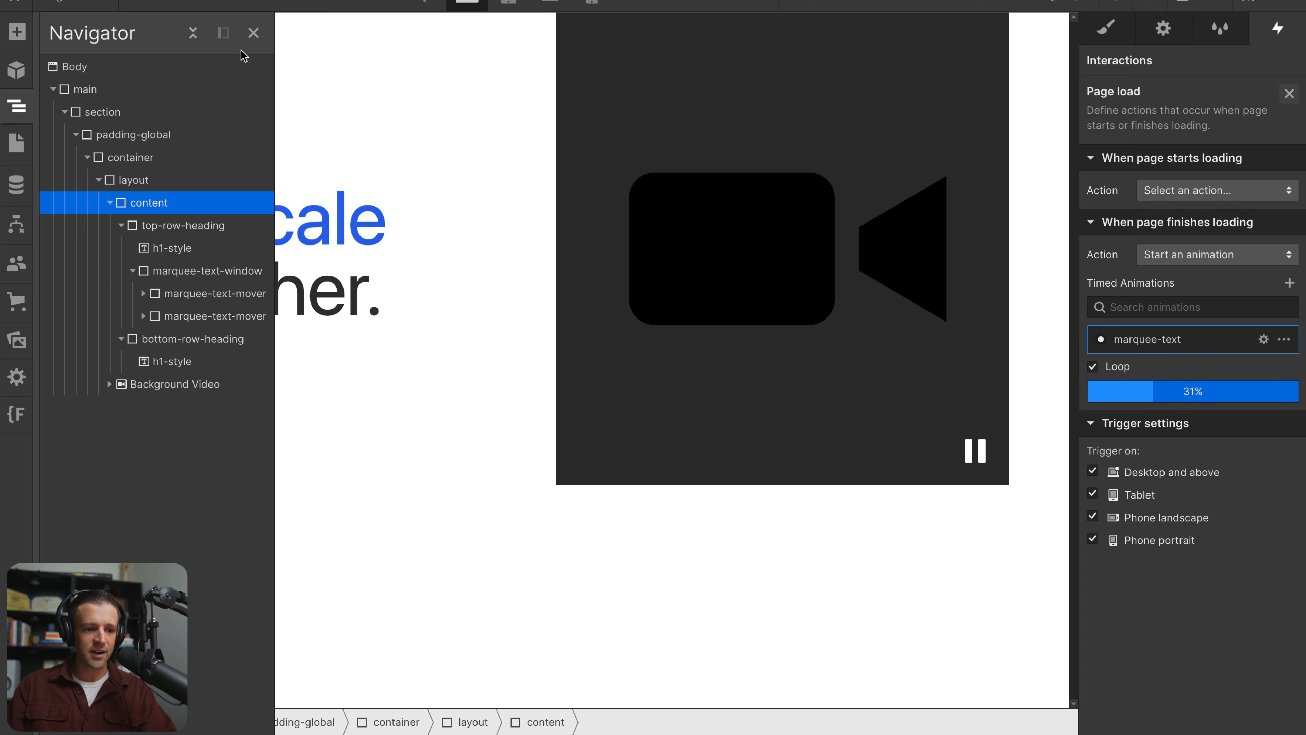
pyautogui.click(254, 32)
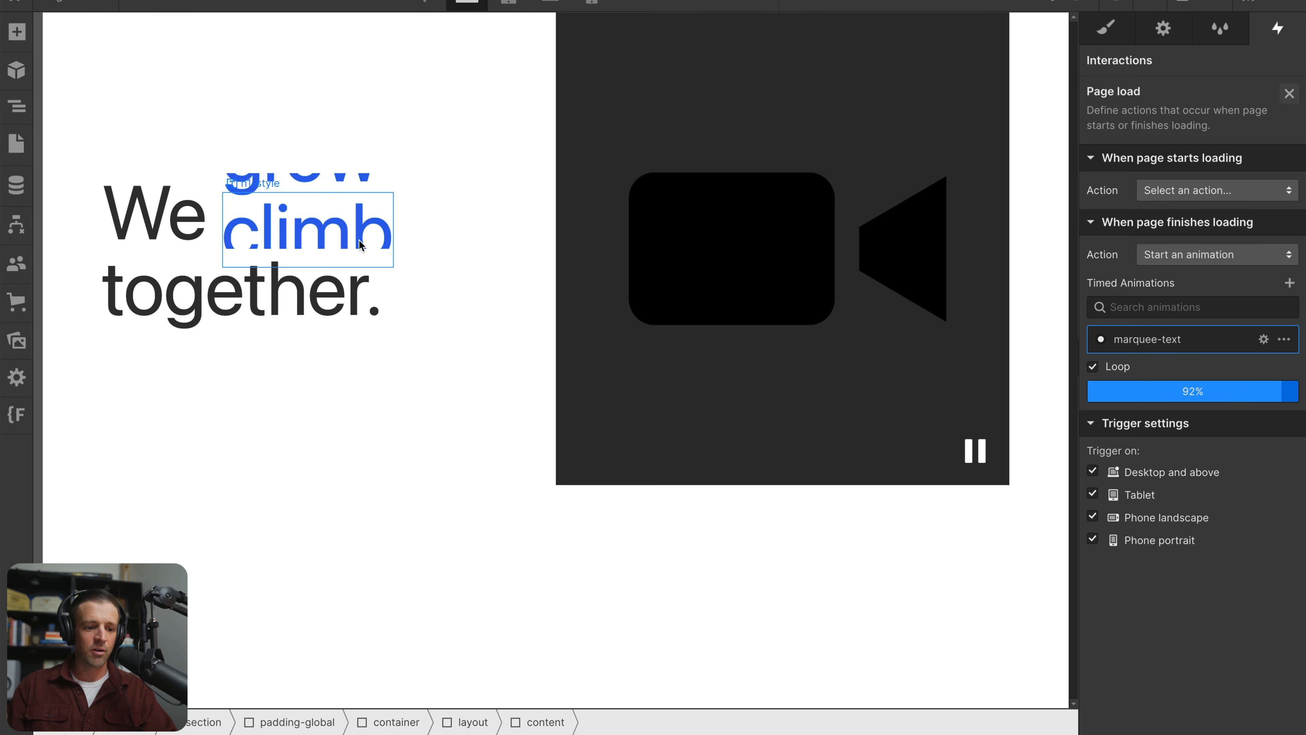
pyautogui.click(1190, 391)
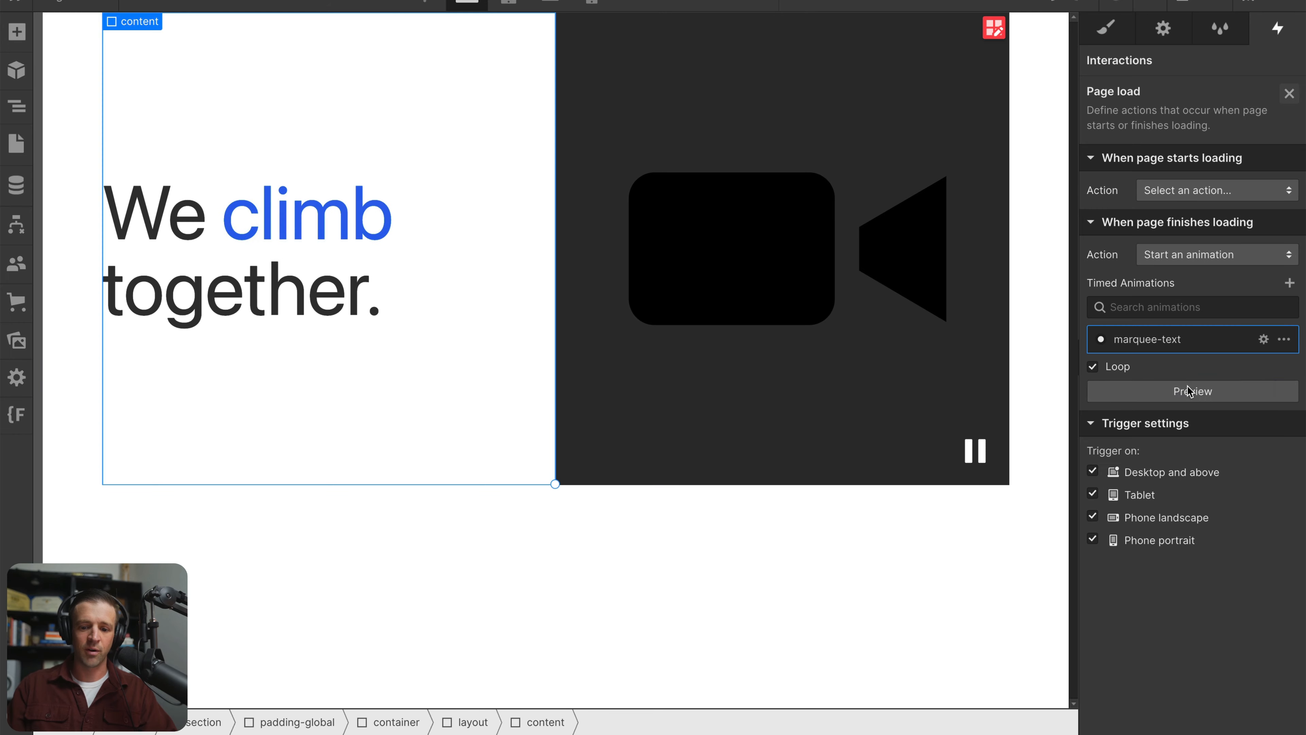
# Set the easing of all four timed Move actions of the first marquee-text-mover to Out Quad
pyautogui.click(1264, 339)
pyautogui.click(1183, 179)
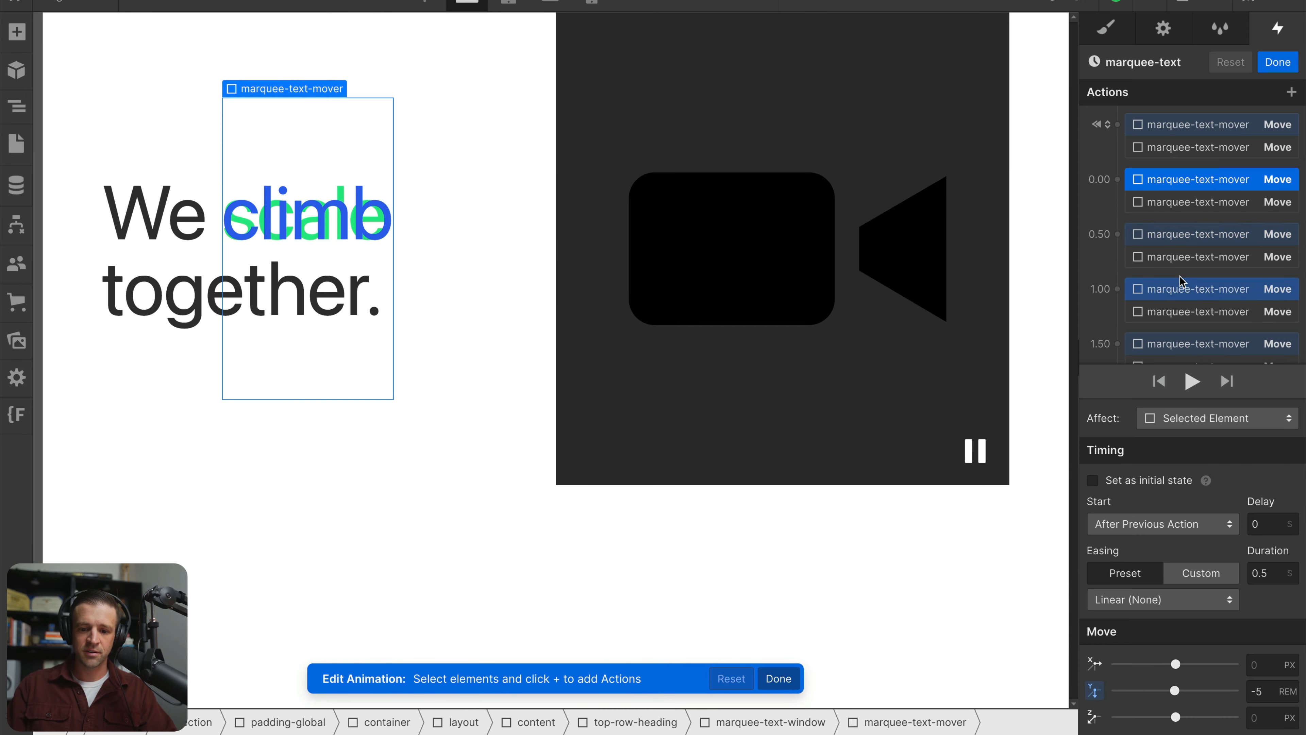
pyautogui.scroll(-1, 1161, 108)
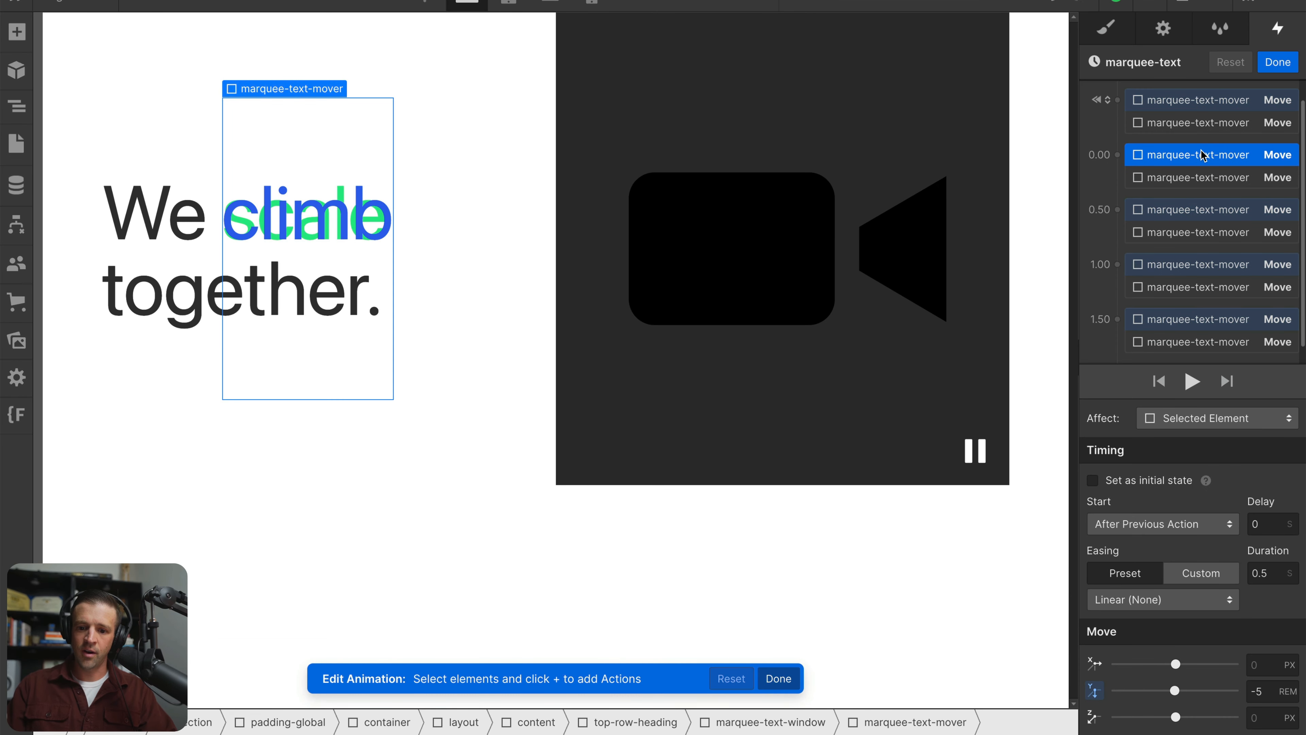
pyautogui.click(1188, 100)
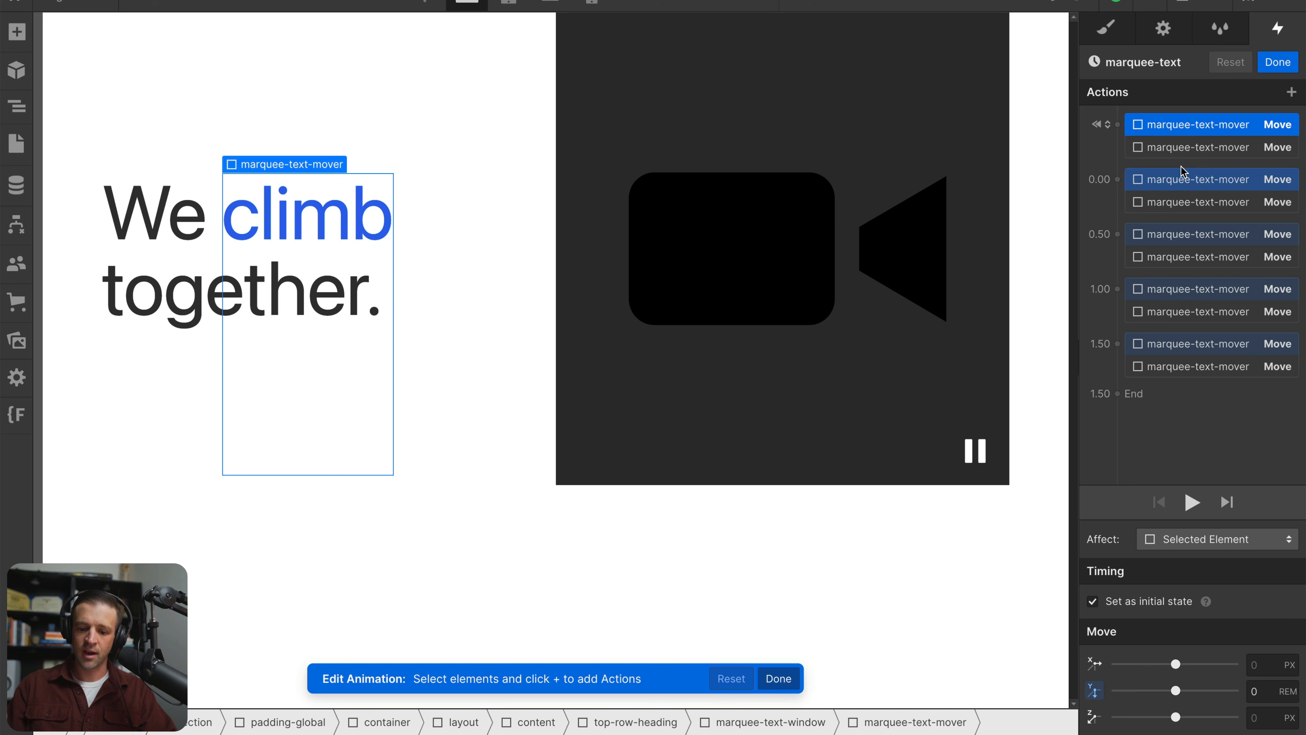
pyautogui.click(1188, 186)
pyautogui.keyDown('shift'); pyautogui.click(1188, 210); pyautogui.keyUp('shift')
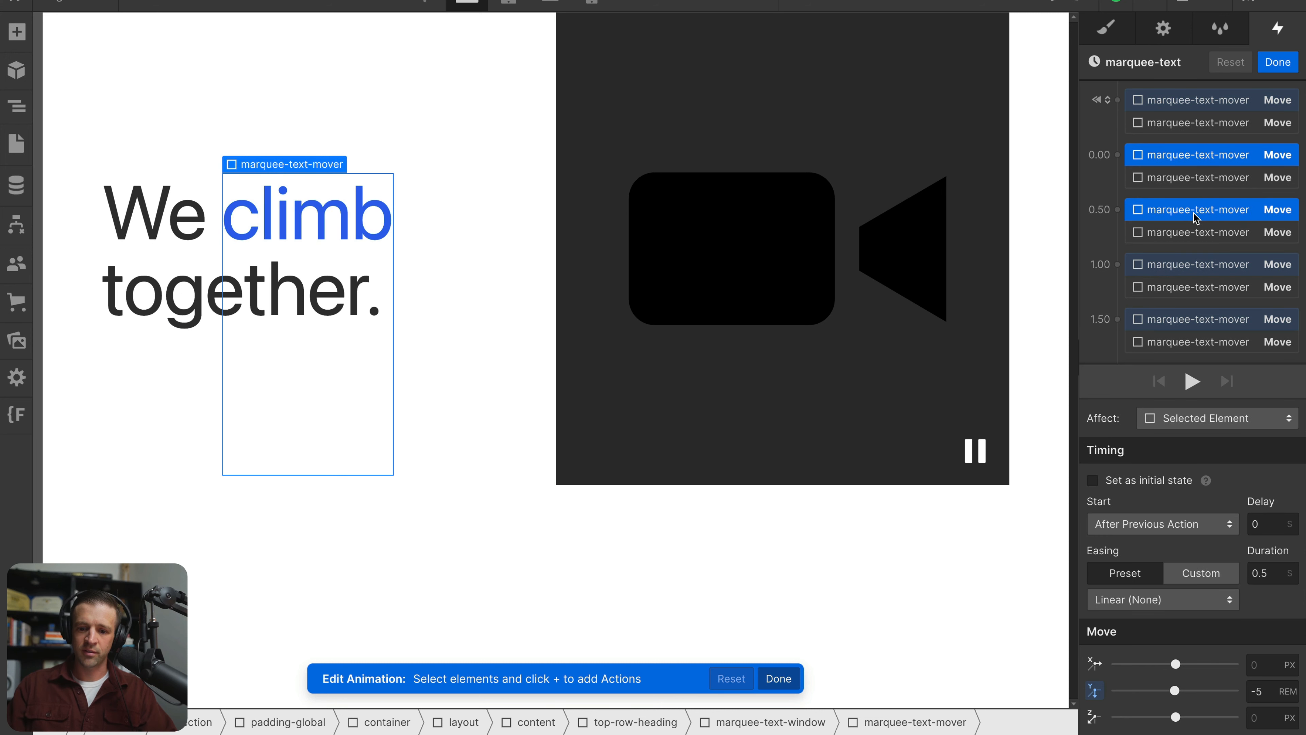
pyautogui.keyDown('shift'); pyautogui.click(1194, 263); pyautogui.keyUp('shift')
pyautogui.keyDown('shift'); pyautogui.click(1180, 324); pyautogui.keyUp('shift')
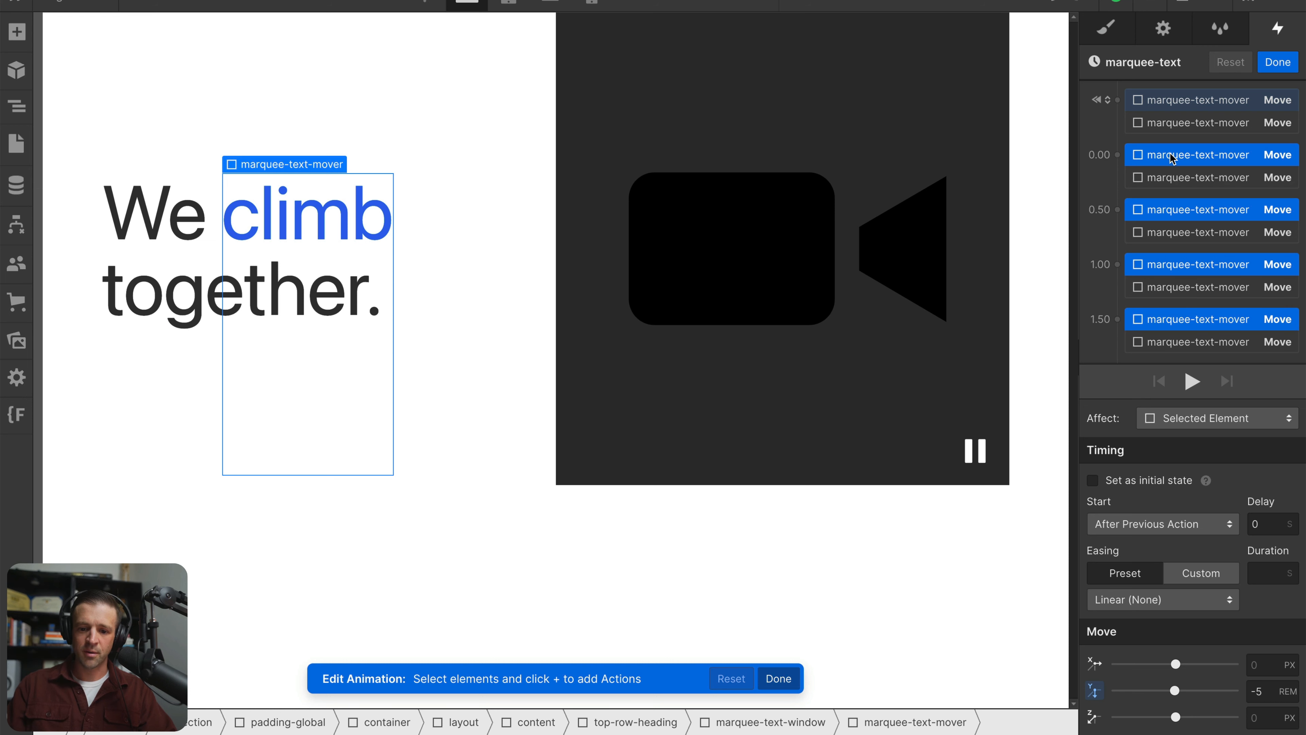
pyautogui.click(1141, 600)
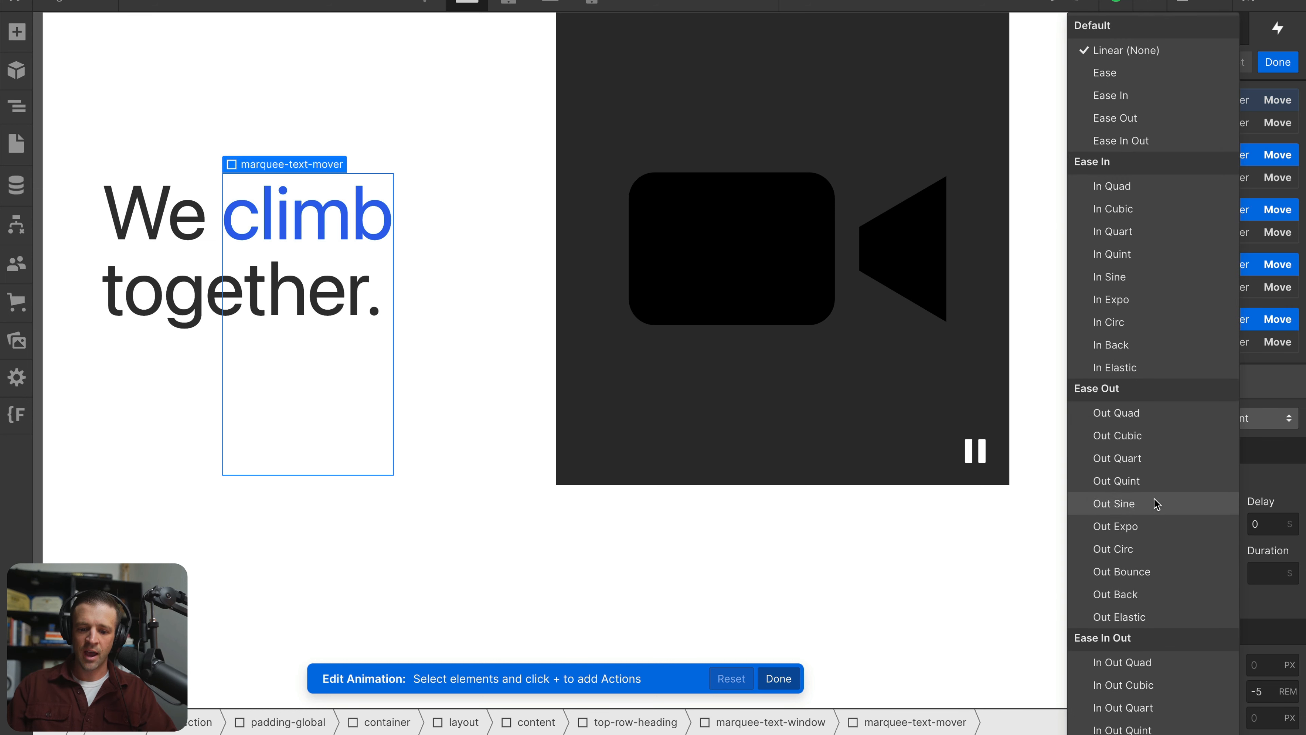
pyautogui.click(1136, 413)
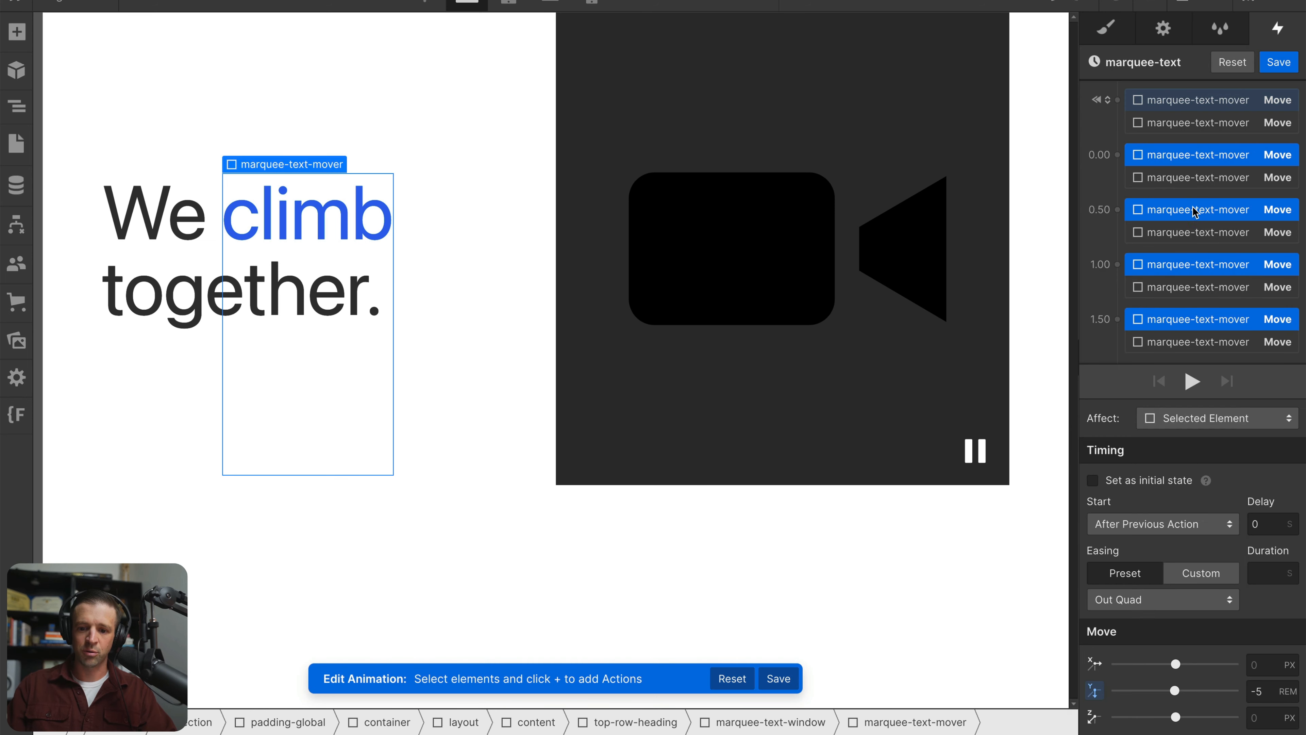
# Set the easing of the second marquee-text-mover's four timed Move actions to Out Cubic
pyautogui.click(1192, 181)
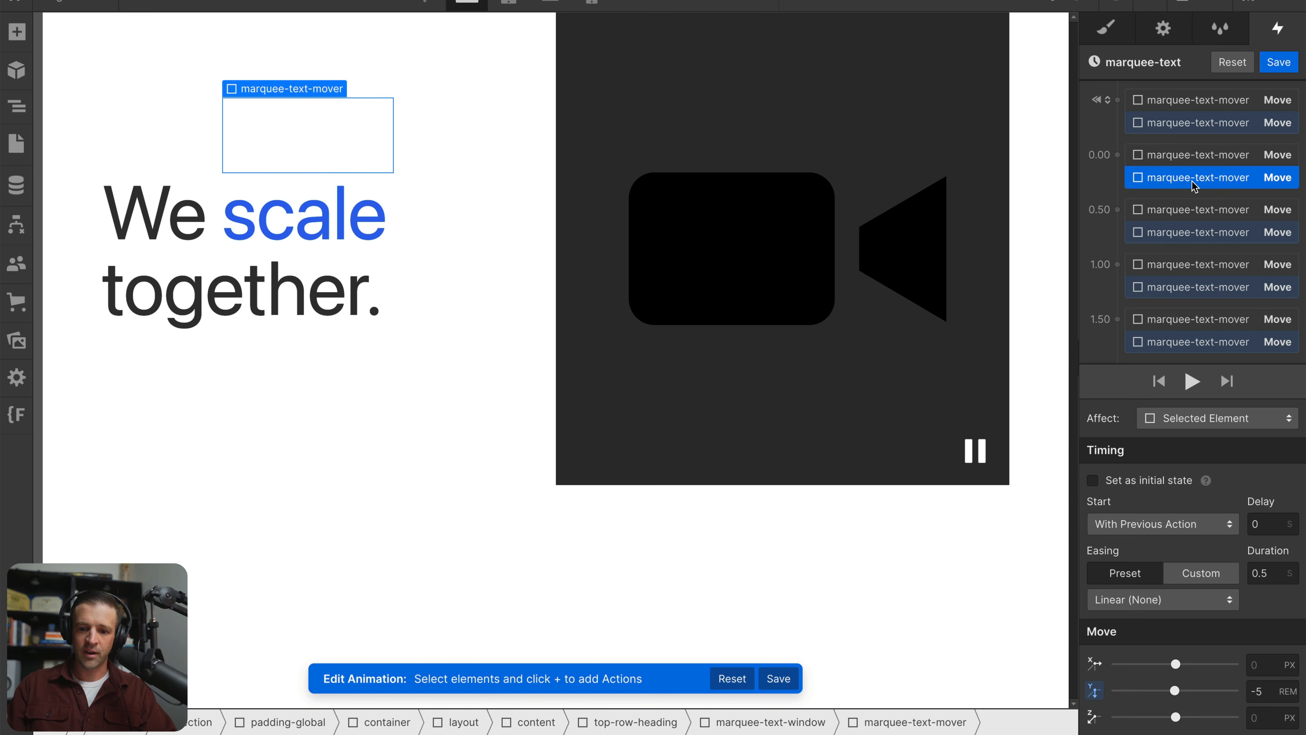
pyautogui.keyDown('shift'); pyautogui.click(1198, 233); pyautogui.keyUp('shift')
pyautogui.keyDown('shift'); pyautogui.click(1193, 287); pyautogui.keyUp('shift')
pyautogui.keyDown('shift'); pyautogui.click(1187, 343); pyautogui.keyUp('shift')
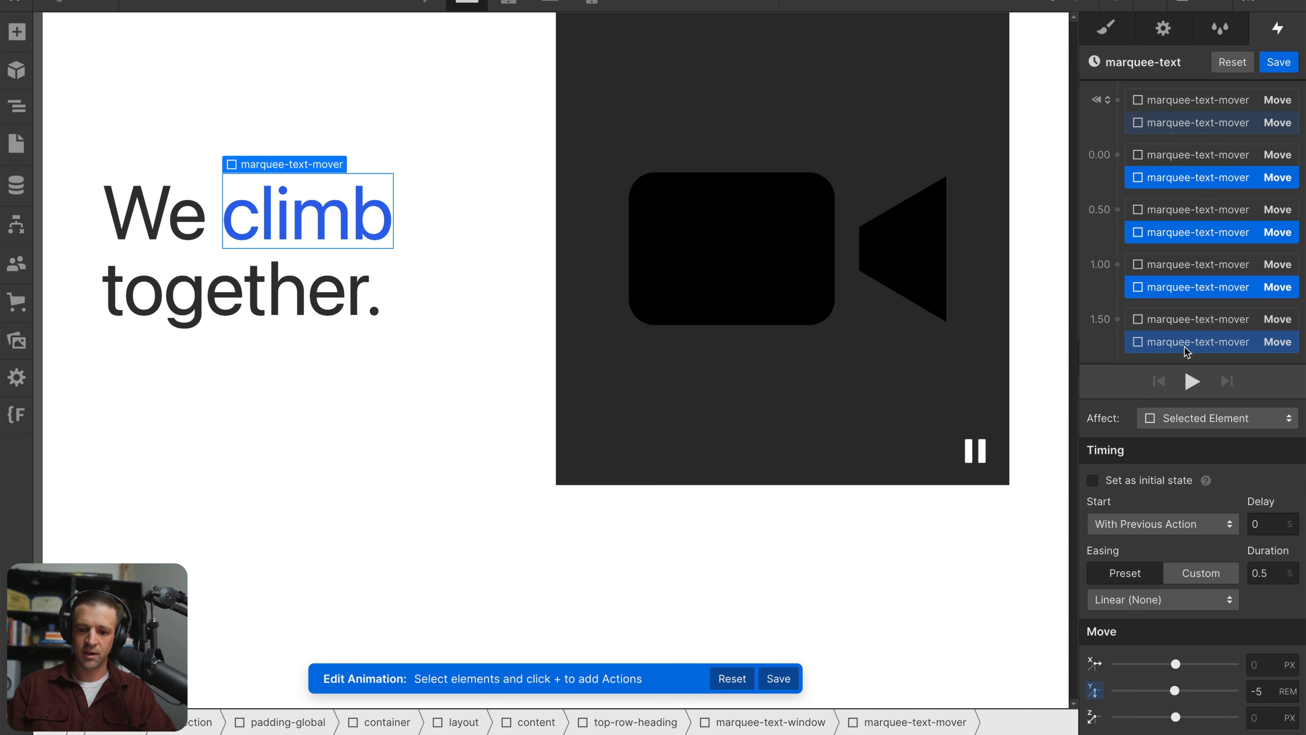
pyautogui.click(1148, 599)
pyautogui.click(1140, 444)
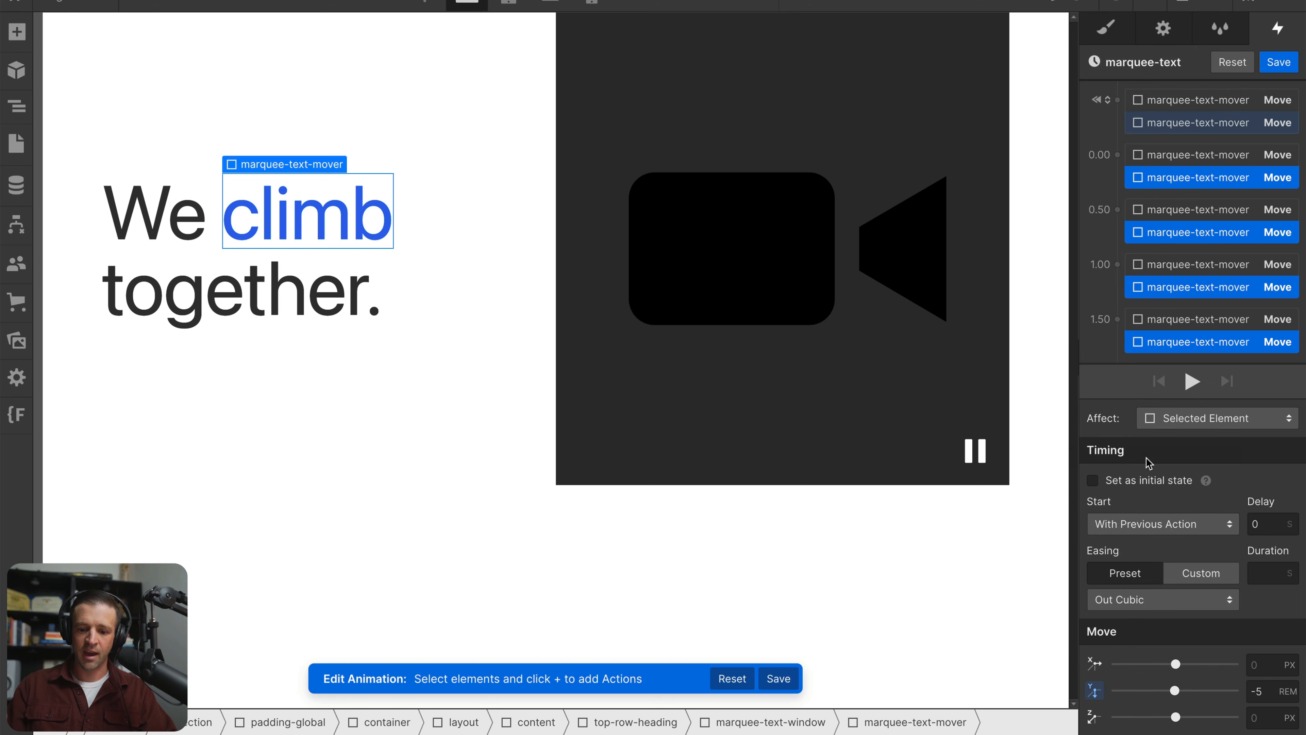
# Save the marquee-text animation and preview it with the new easing
pyautogui.click(1279, 62)
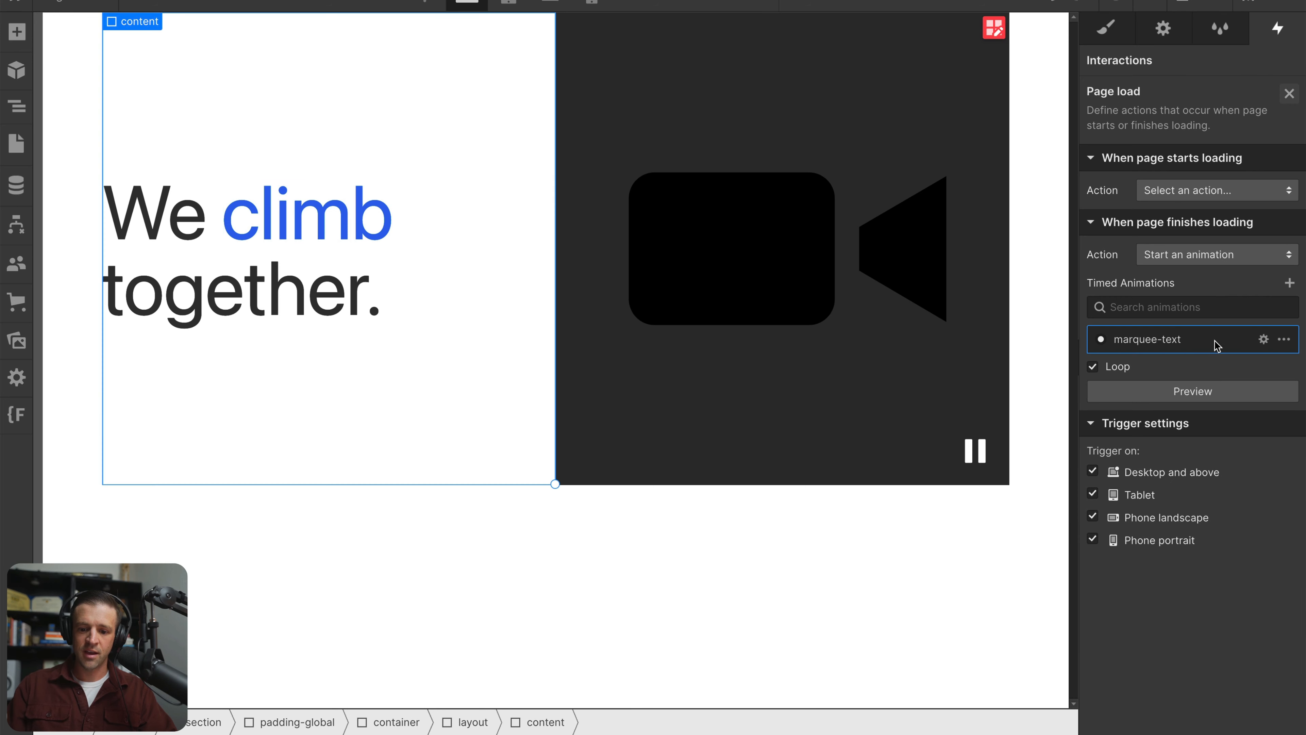
pyautogui.click(1207, 394)
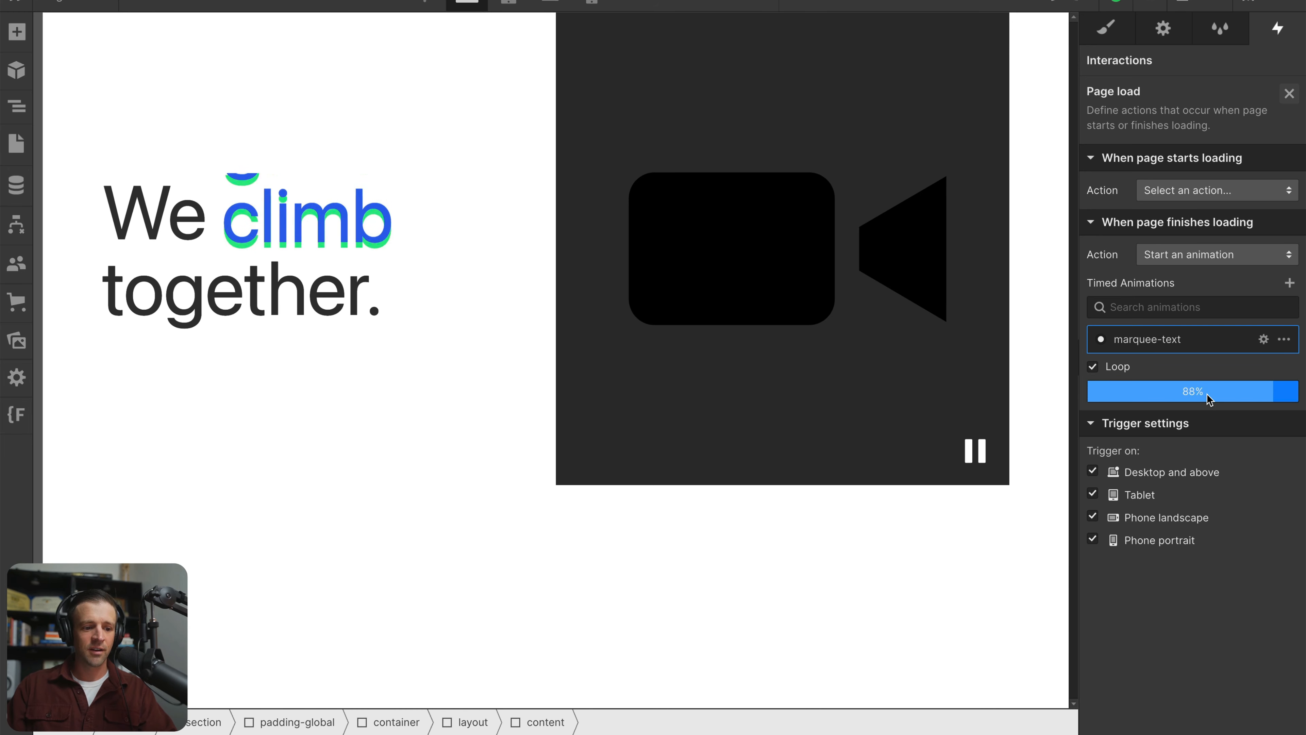
pyautogui.click(1207, 395)
# Set the duration of both movers' Move actions at 0.00, 0.50 and 1.00 to 1 second
pyautogui.click(1264, 339)
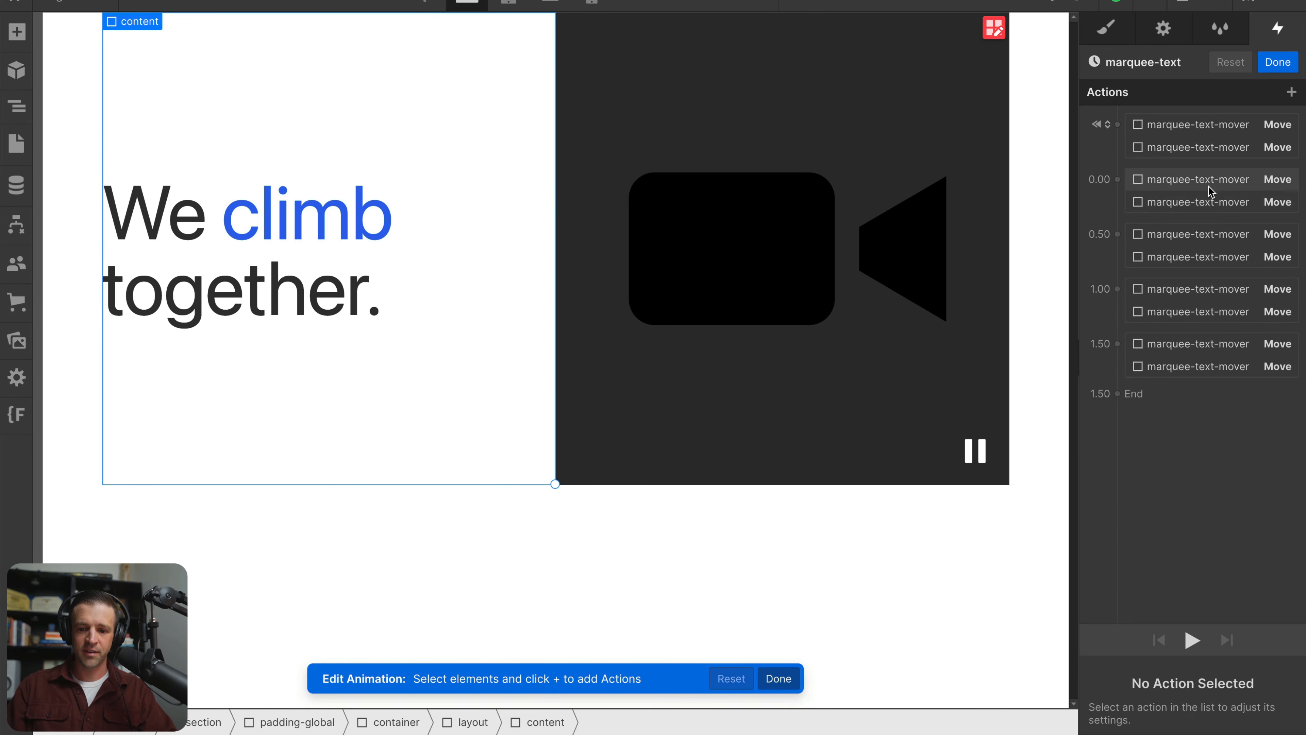
pyautogui.click(1209, 201)
pyautogui.keyDown('shift'); pyautogui.click(1216, 238); pyautogui.keyUp('shift')
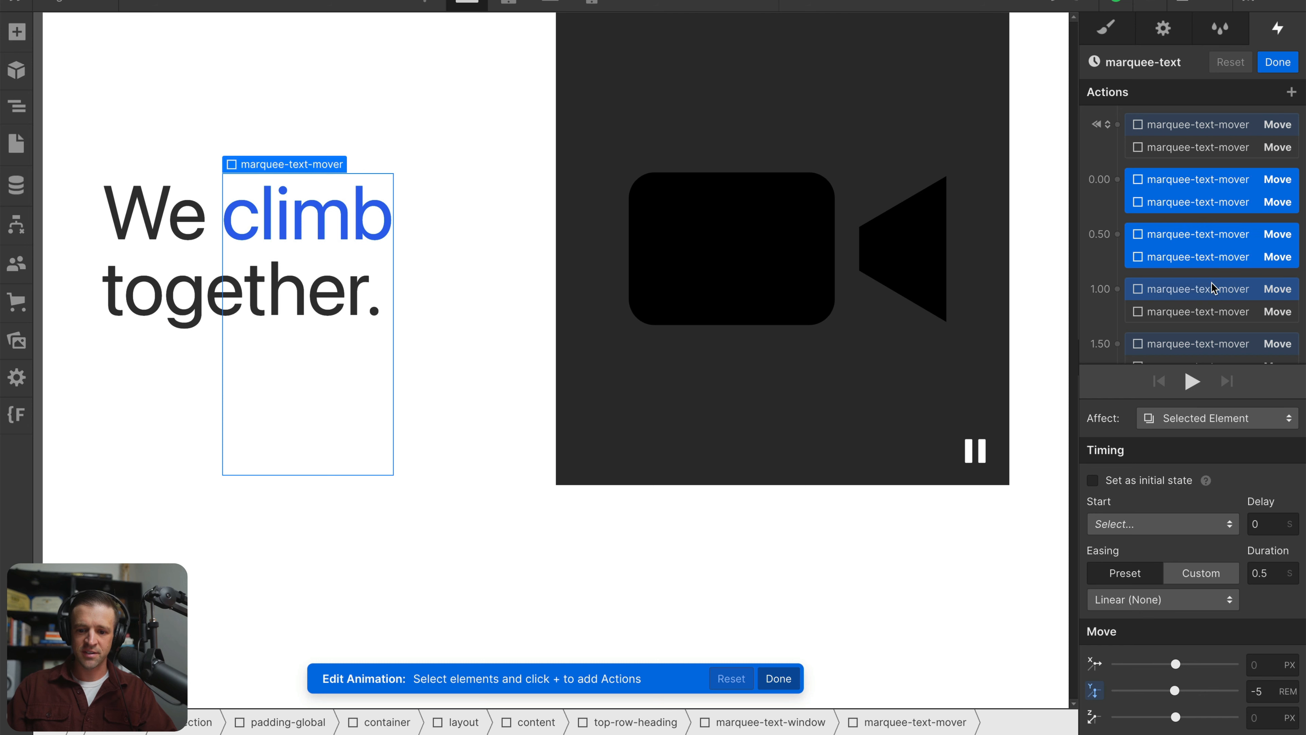
pyautogui.keyDown('shift'); pyautogui.click(1206, 296); pyautogui.keyUp('shift')
pyautogui.scroll(-1, 1214, 288)
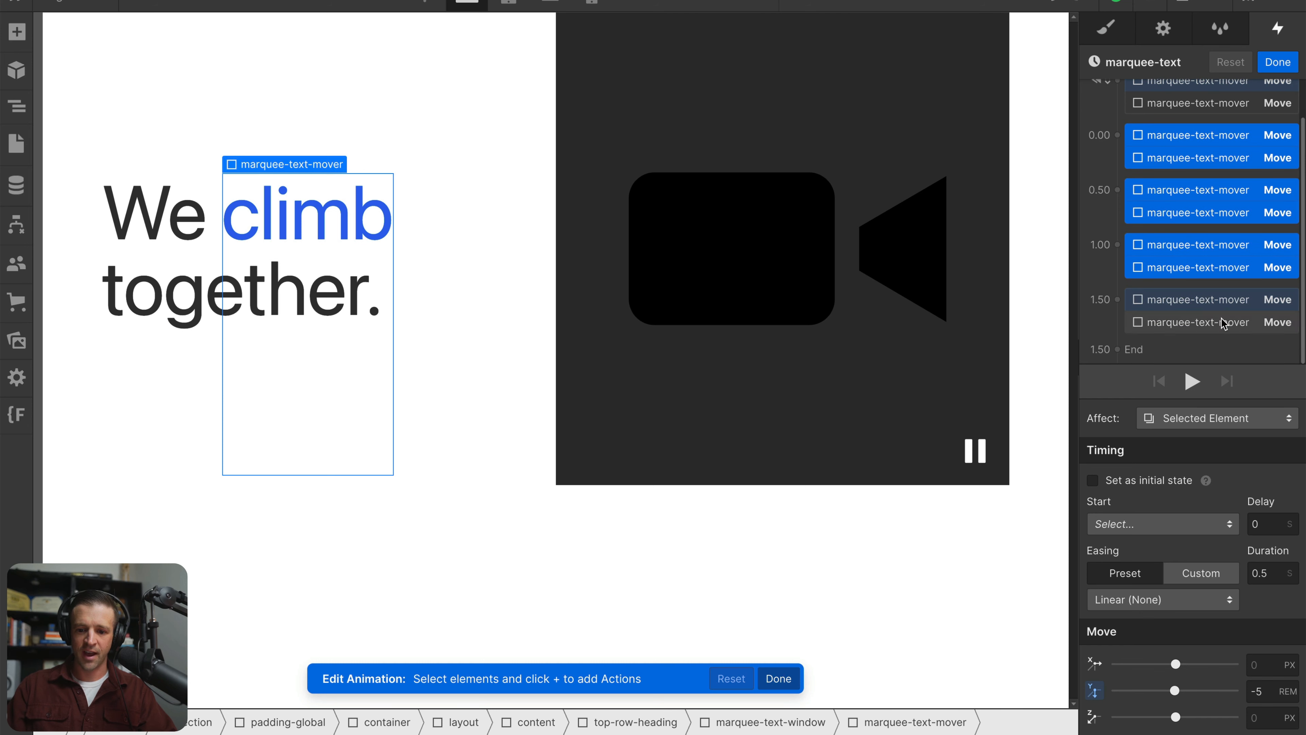
pyautogui.click(1264, 571)
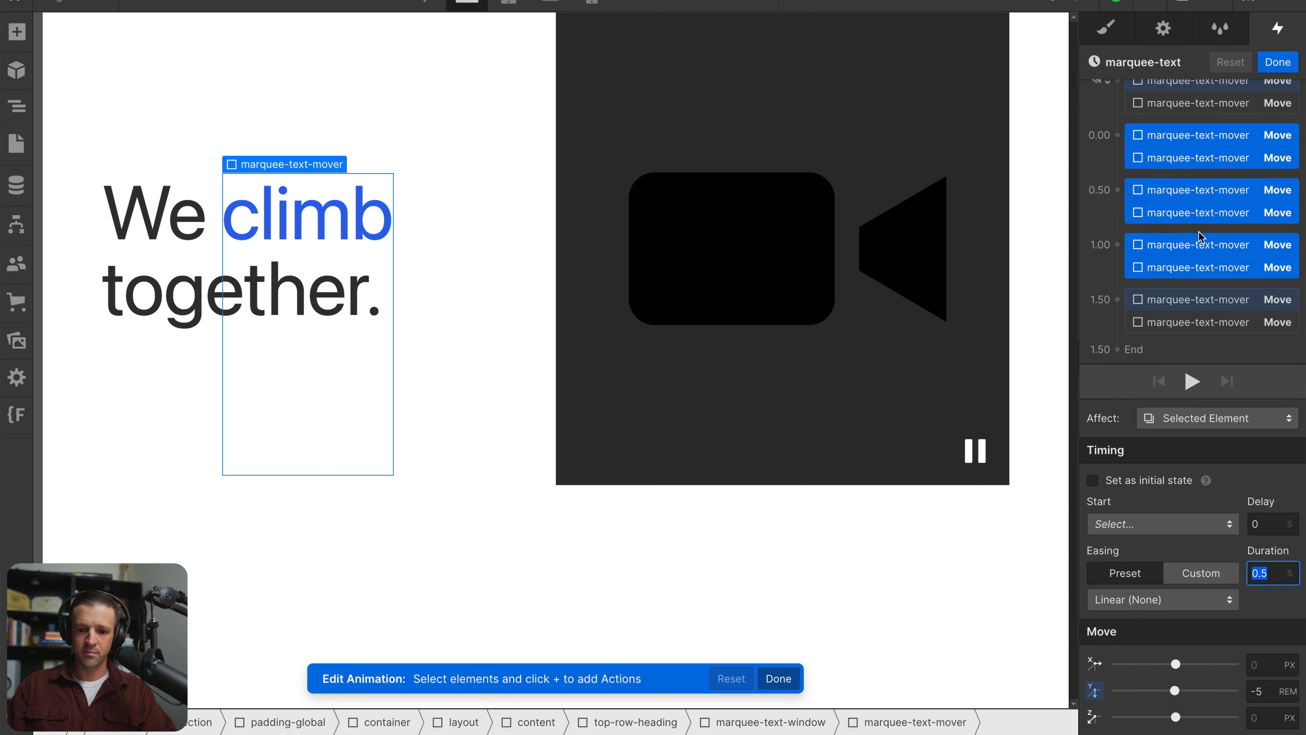
pyautogui.press('Return')
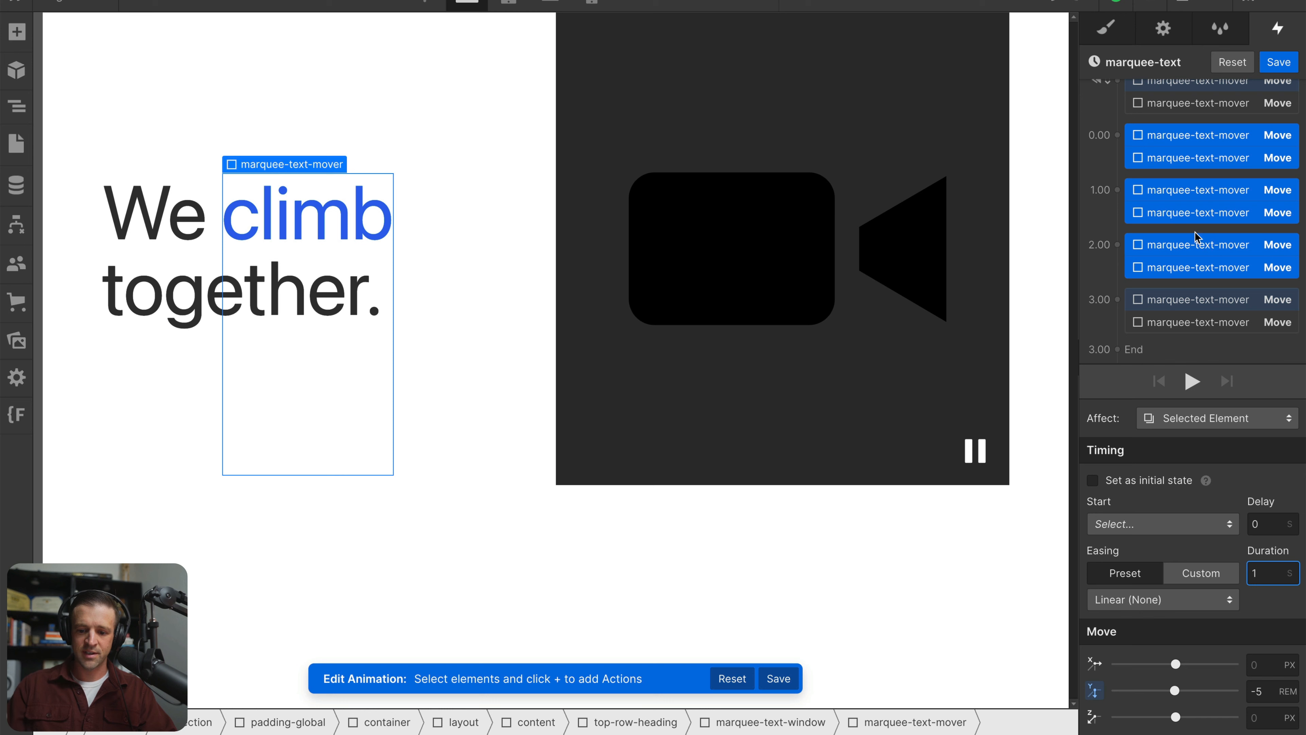
# Save the marquee-text animation, preview it with the new durations, and leave the page-load interaction settings
pyautogui.click(1280, 62)
pyautogui.click(1199, 392)
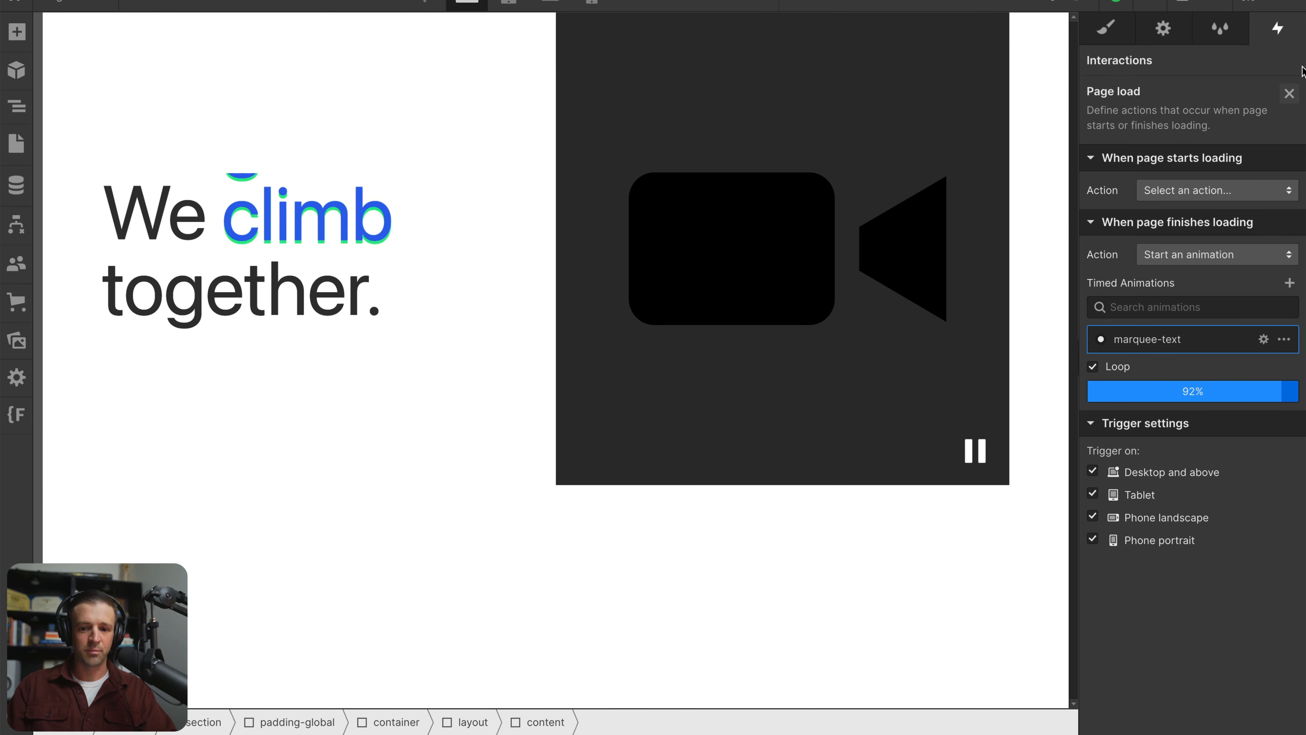
pyautogui.click(1289, 93)
# Set the content block's font size to 5 rem and its line height to 1
pyautogui.press('s')
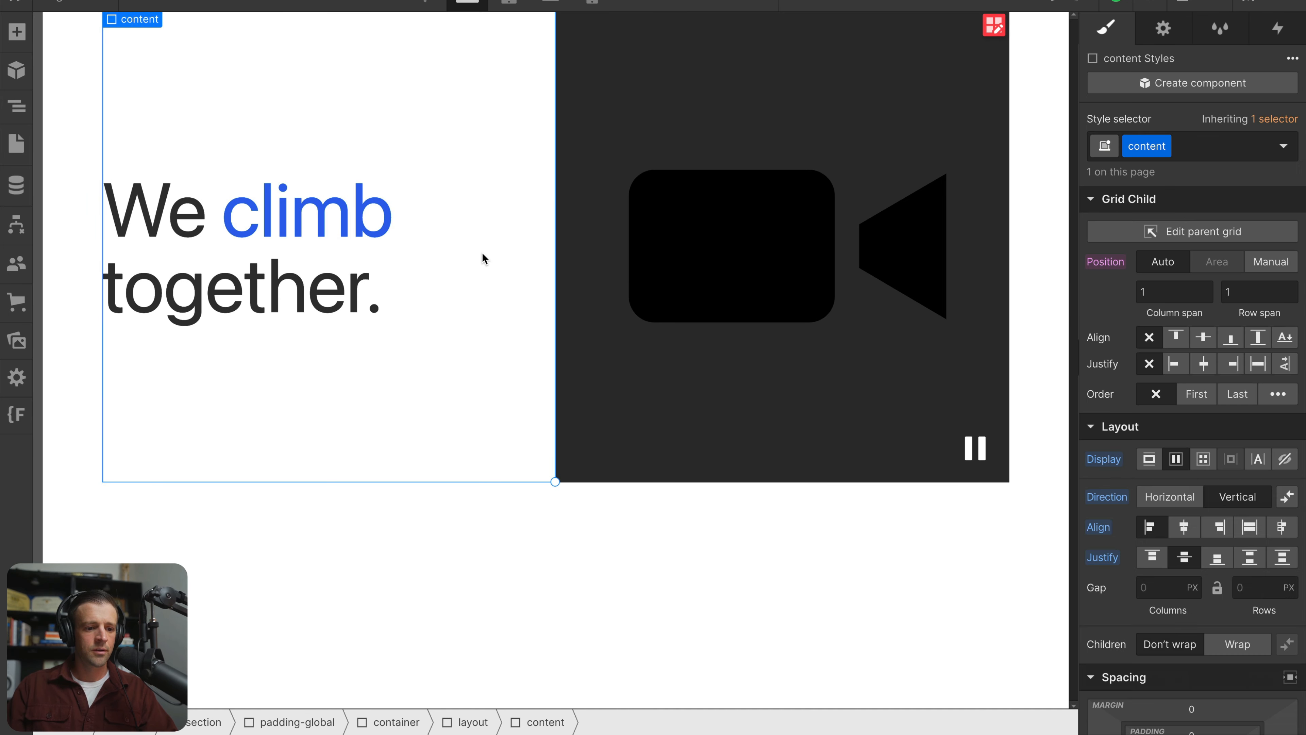
pyautogui.click(11, 100)
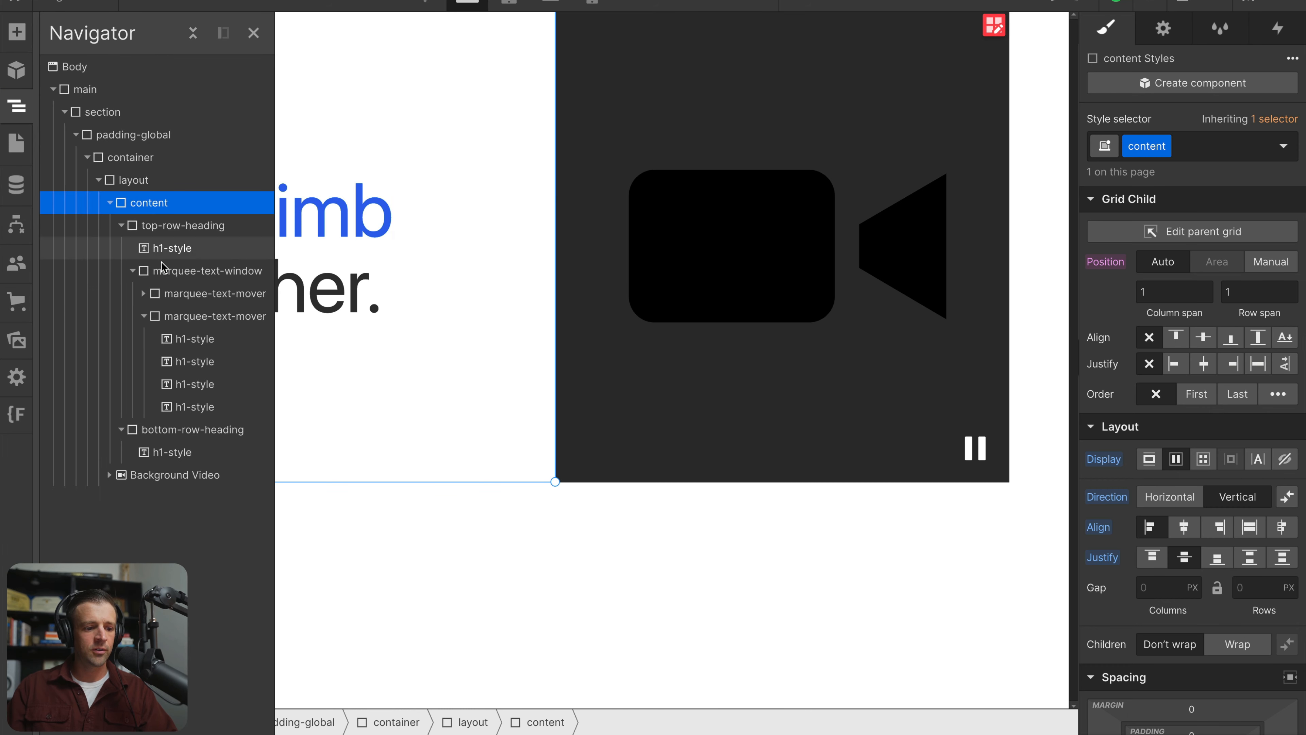
pyautogui.click(193, 251)
pyautogui.scroll(-8, 1211, 195)
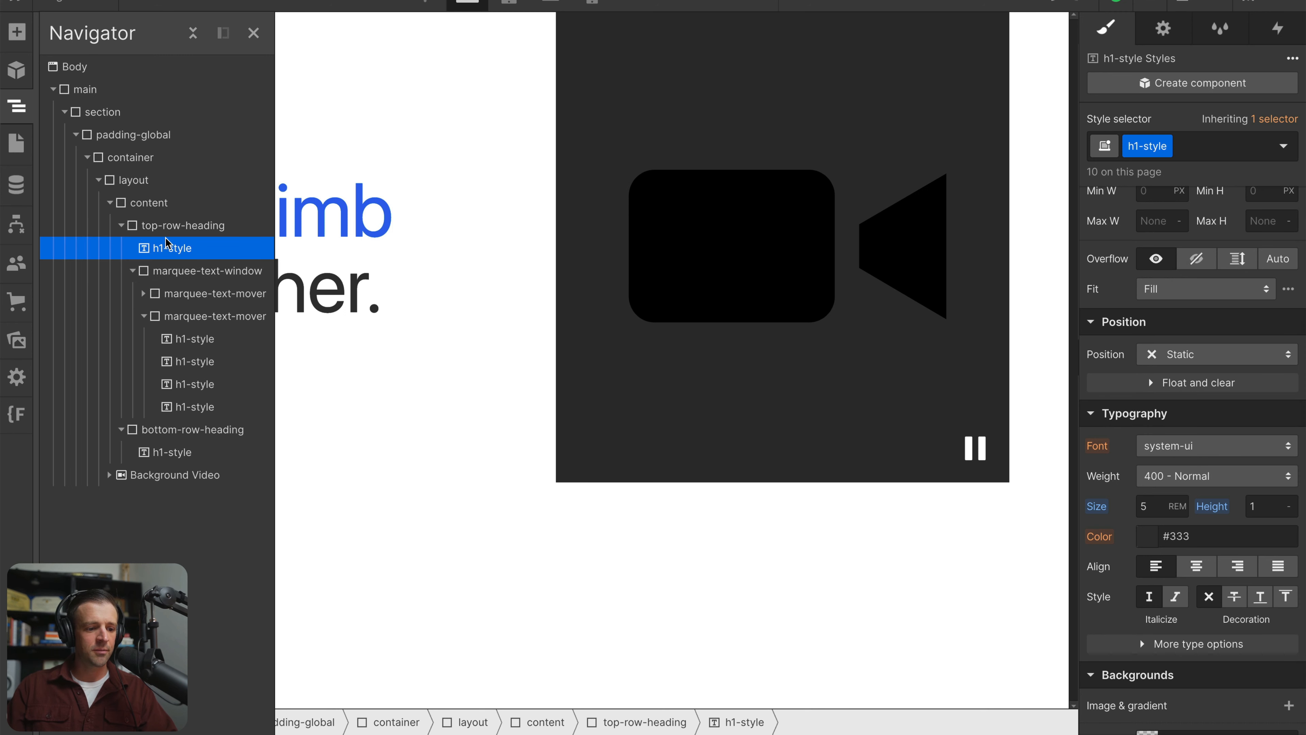
pyautogui.click(140, 227)
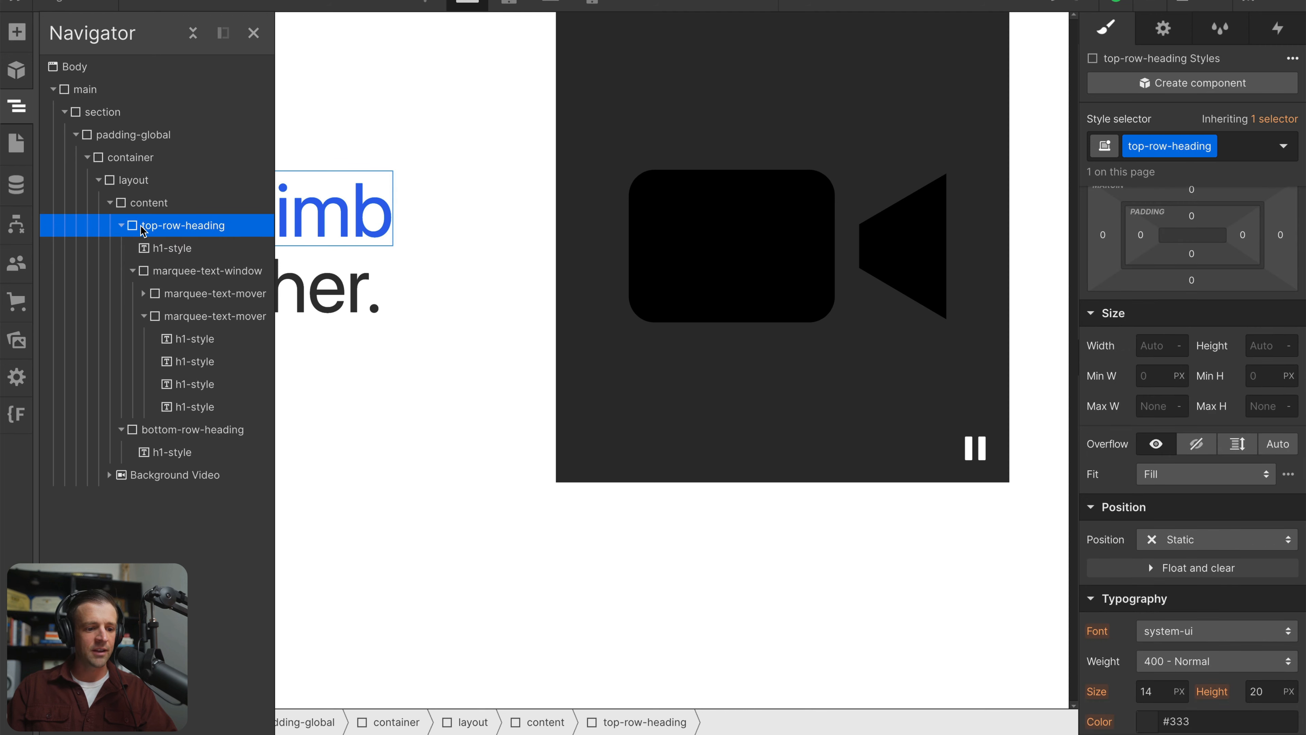
pyautogui.click(119, 204)
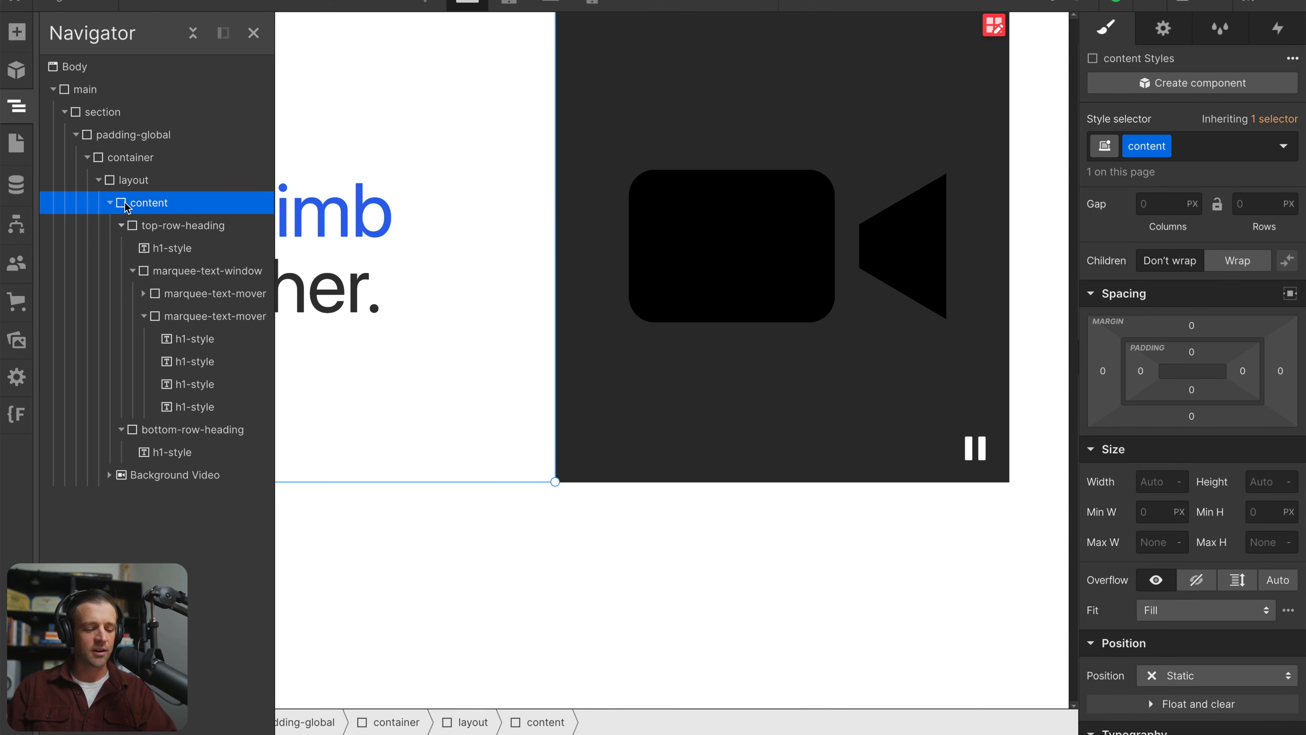
pyautogui.scroll(-10, 1181, 400)
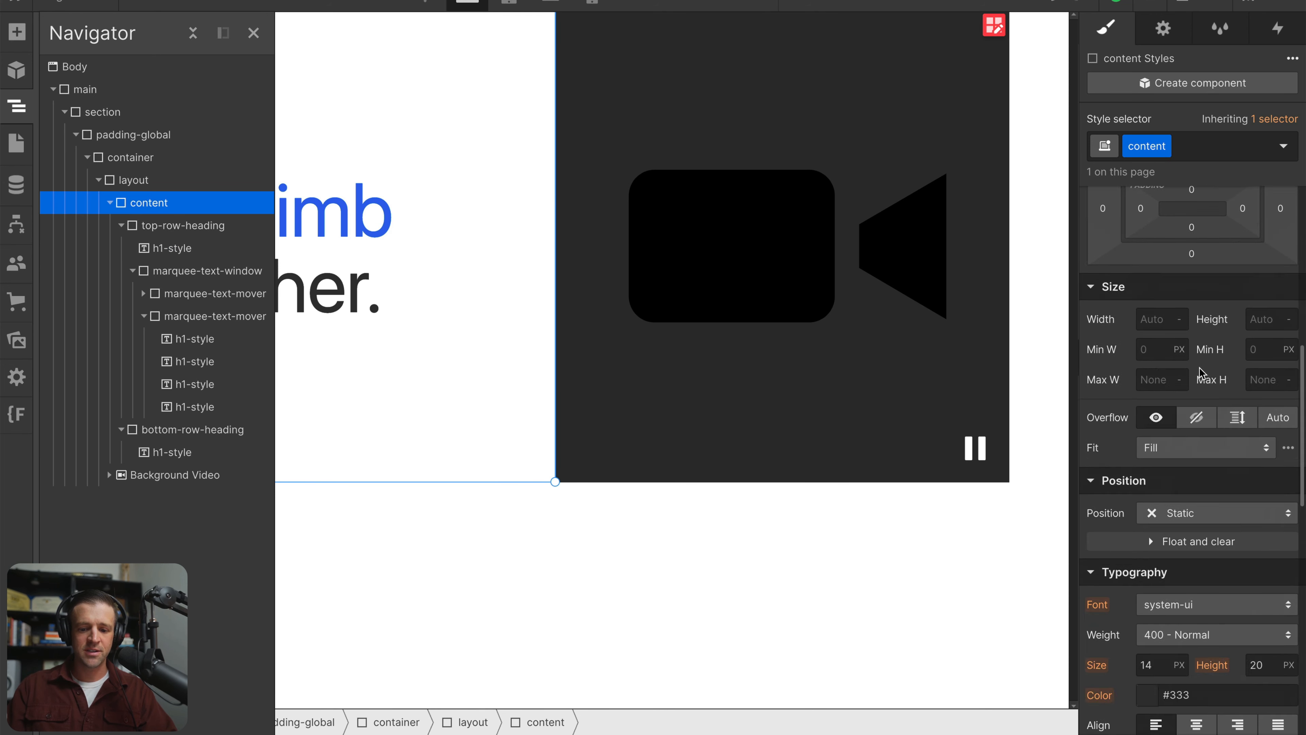
pyautogui.scroll(8, 1182, 399)
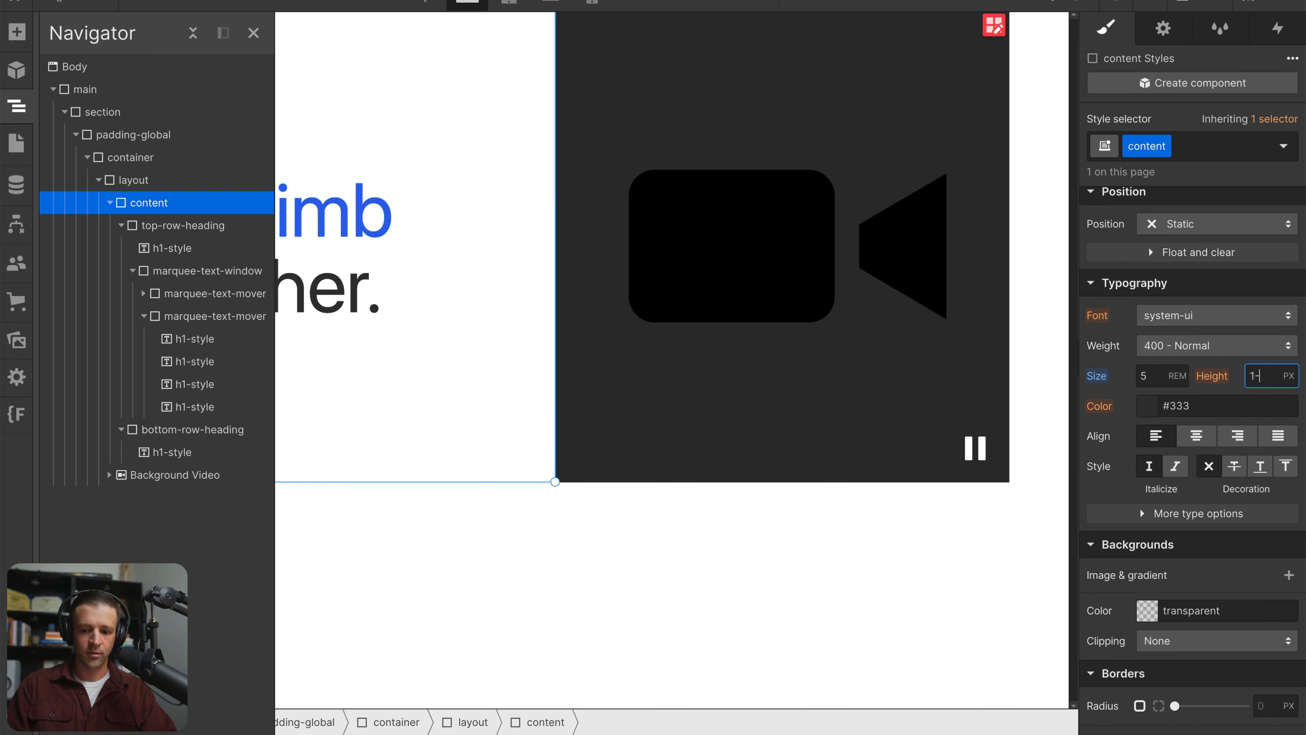
# Set the h1-style class's font size to 1 em and check it on the first word in the first marquee-text-mover
pyautogui.click(172, 248)
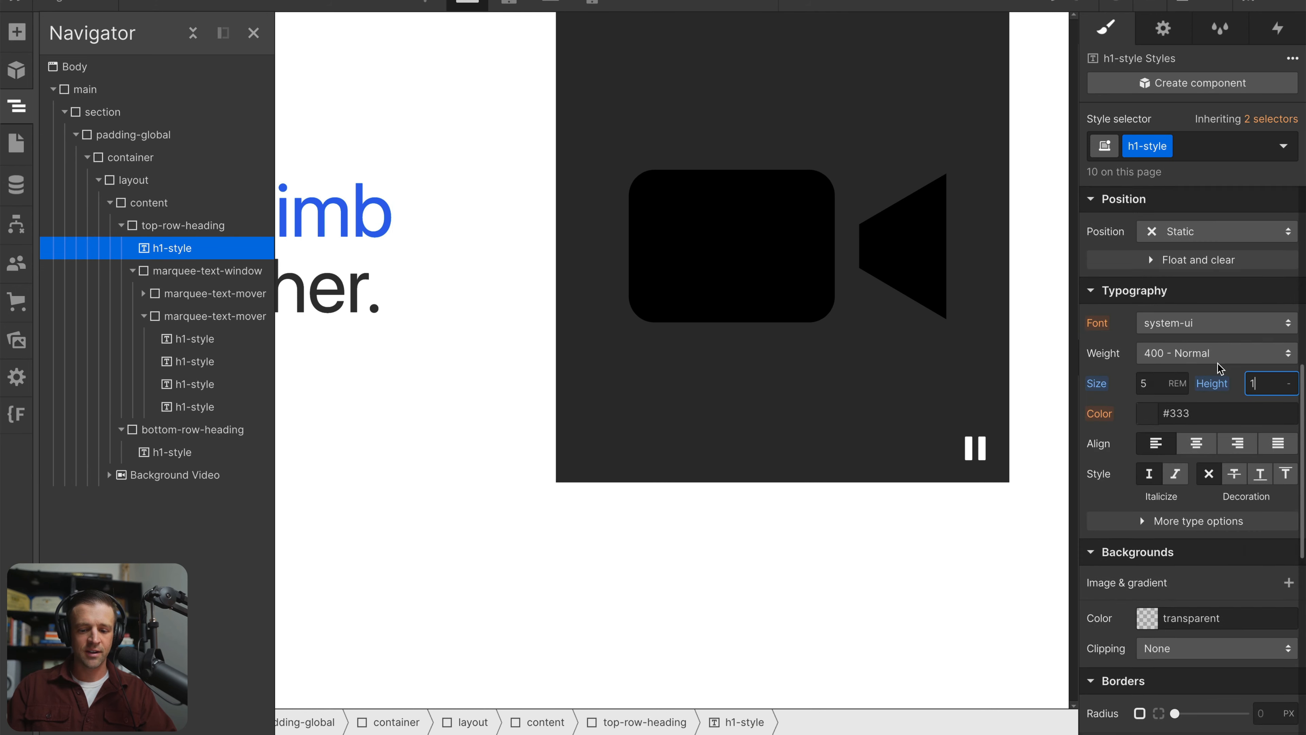
pyautogui.scroll(1, 1219, 367)
pyautogui.write('1e')
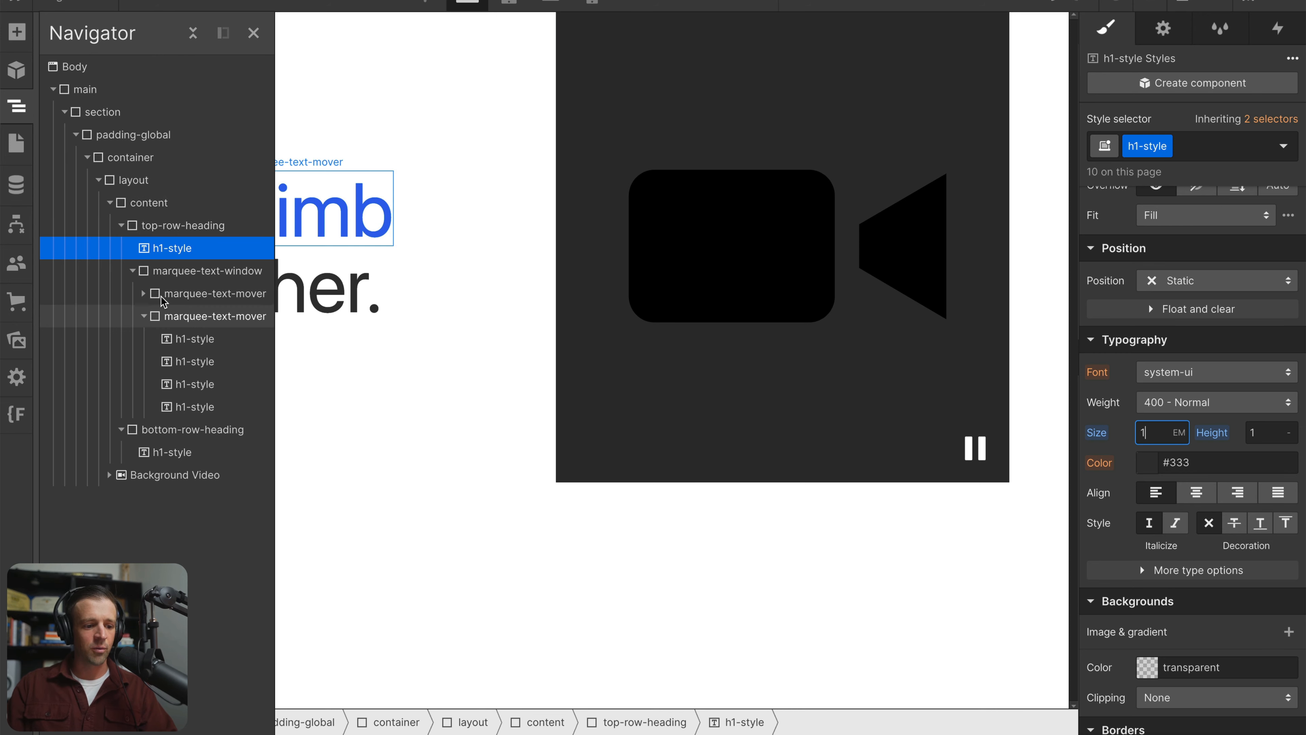
pyautogui.click(143, 293)
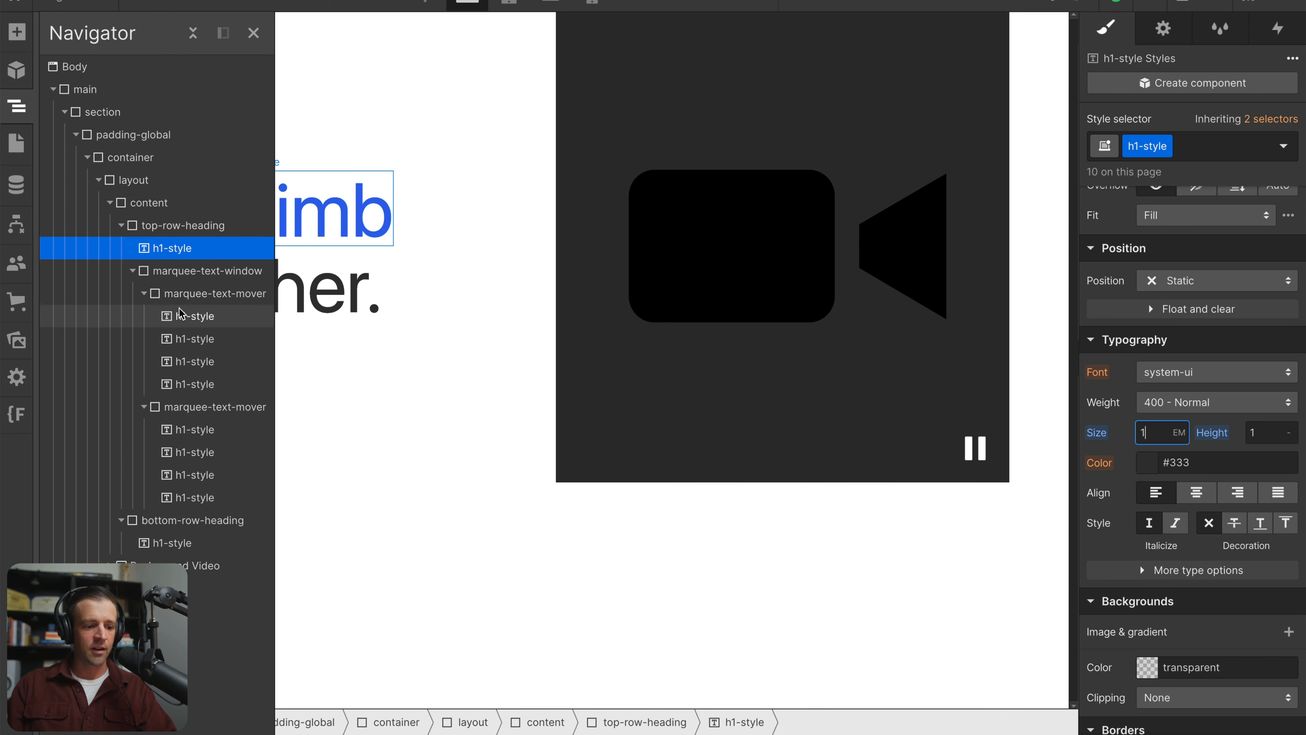
pyautogui.click(194, 316)
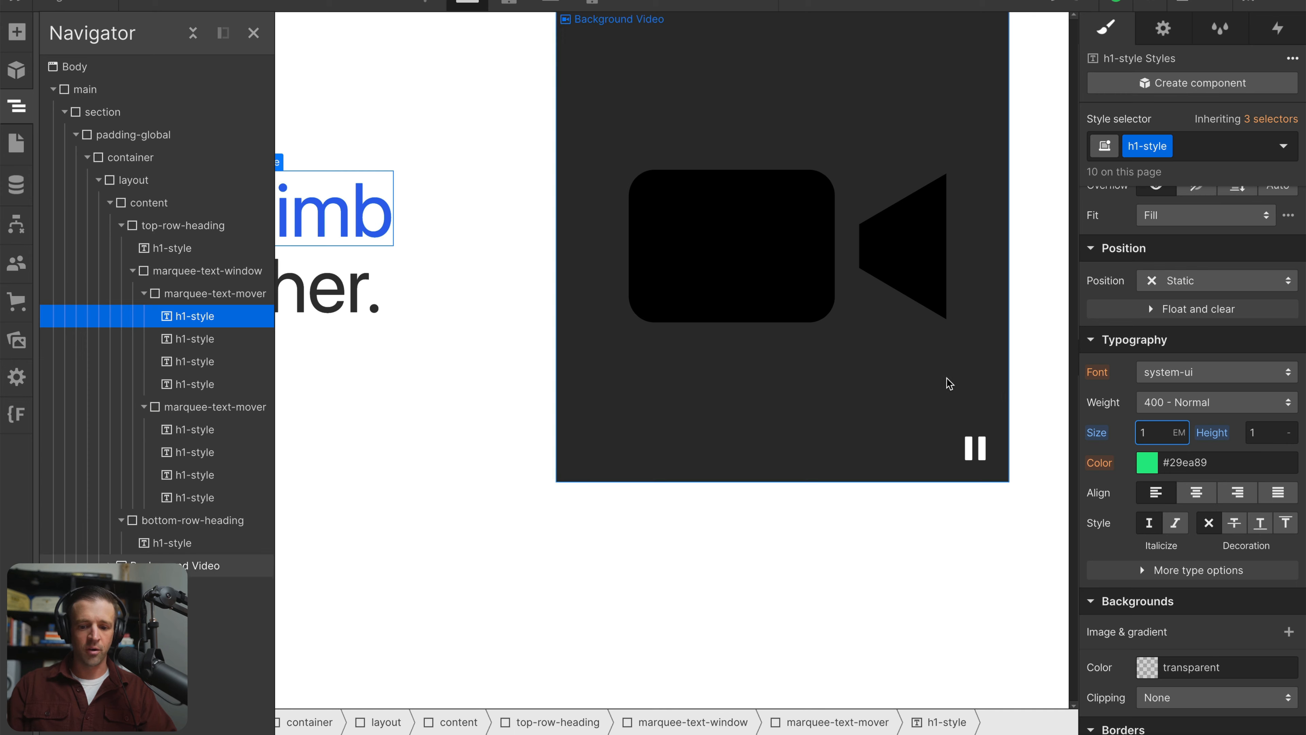
# Set the content block's font size to 7 rem
pyautogui.click(472, 251)
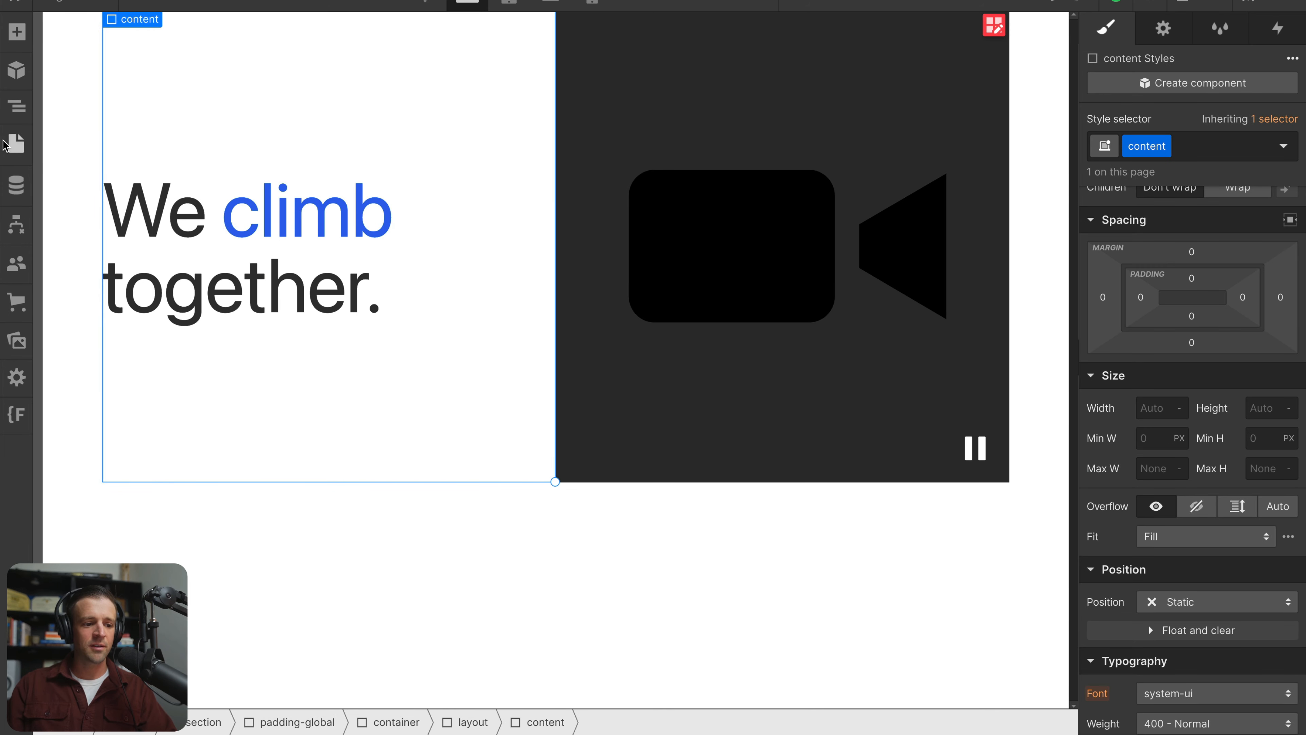
pyautogui.click(17, 114)
pyautogui.scroll(-4, 1146, 490)
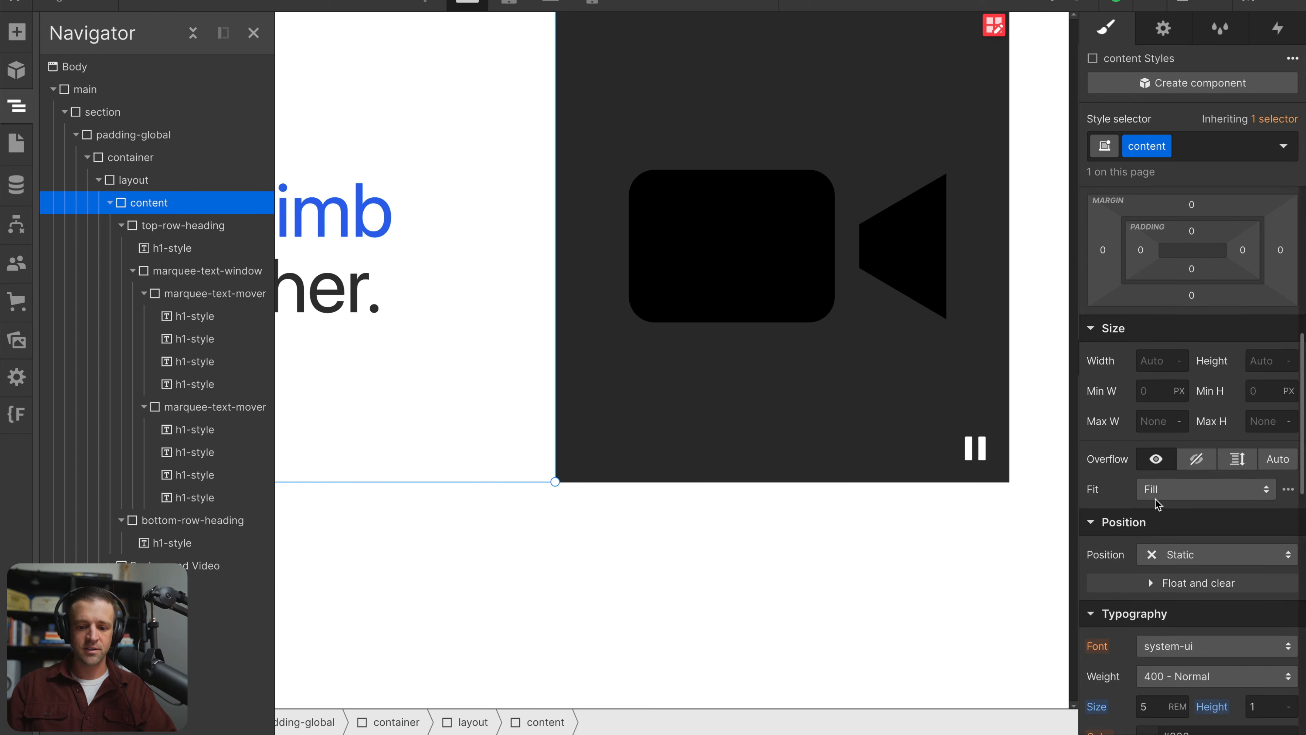
pyautogui.click(1153, 520)
pyautogui.write('7')
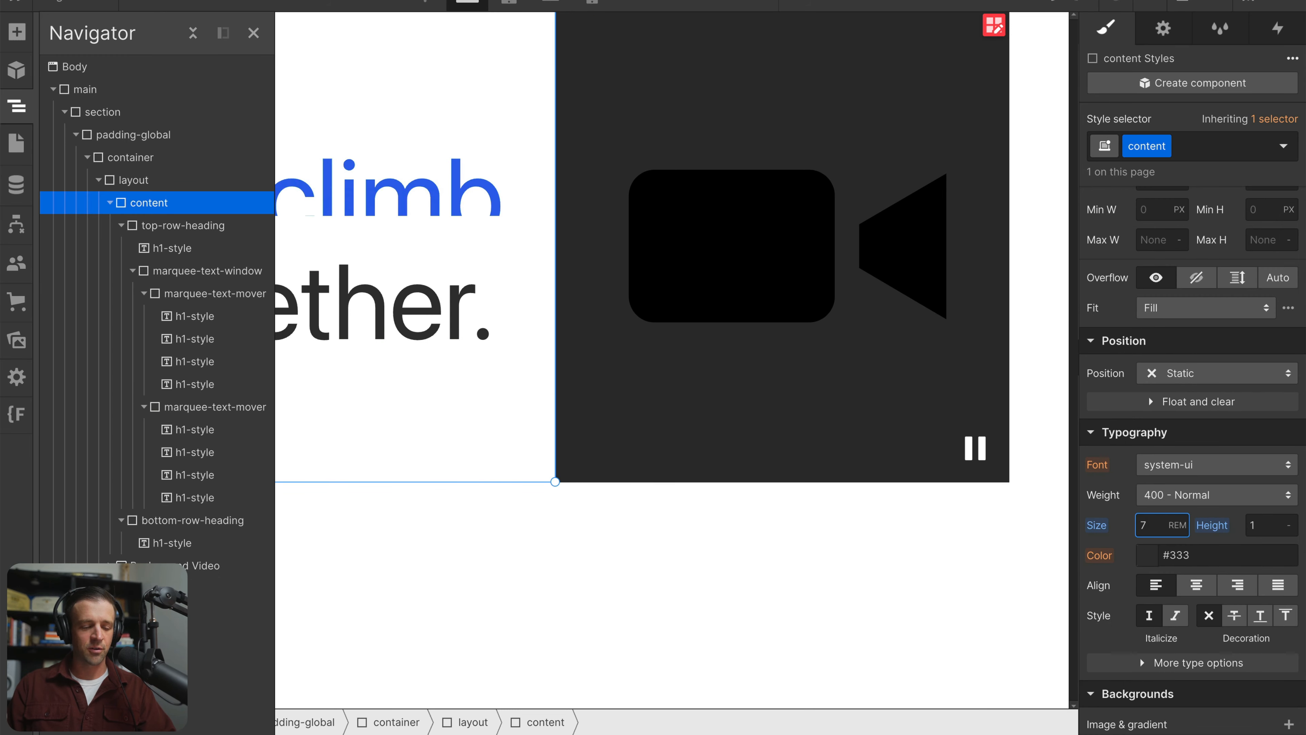
# Set the height of the marquee-text-window to 1 em
pyautogui.click(247, 225)
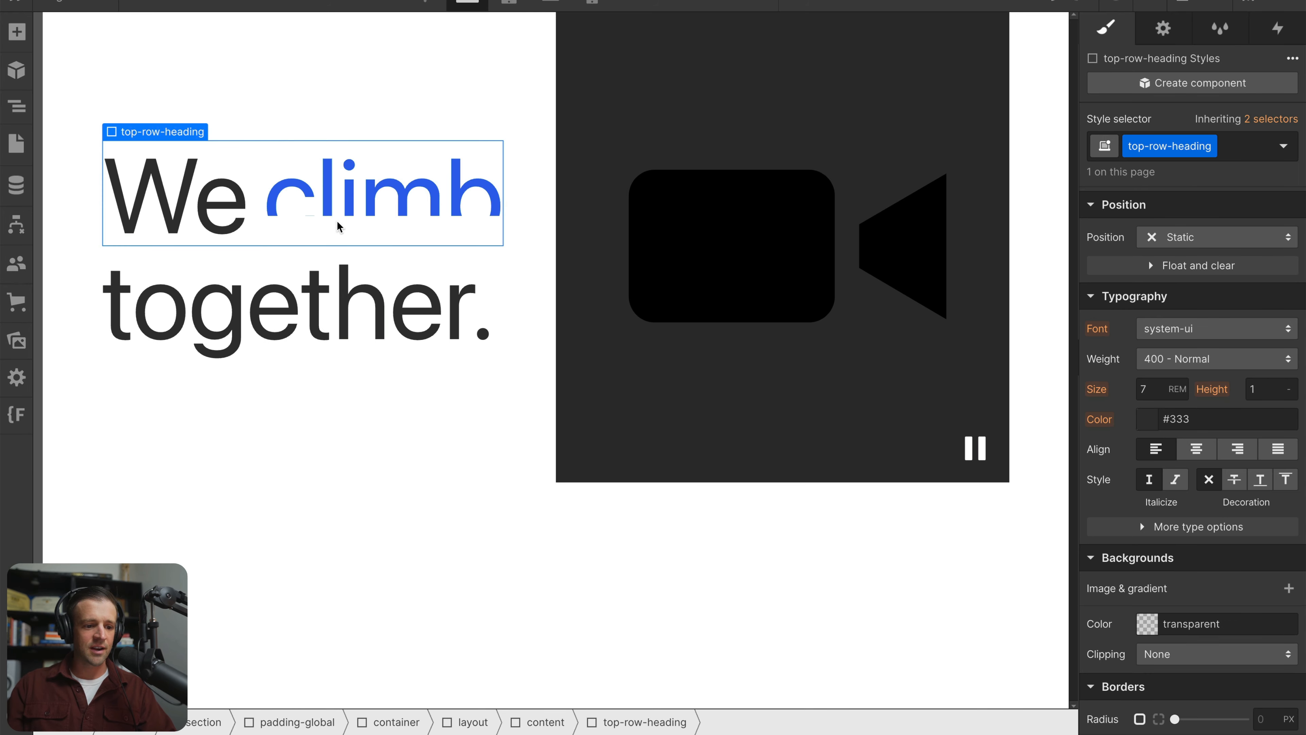
pyautogui.click(15, 103)
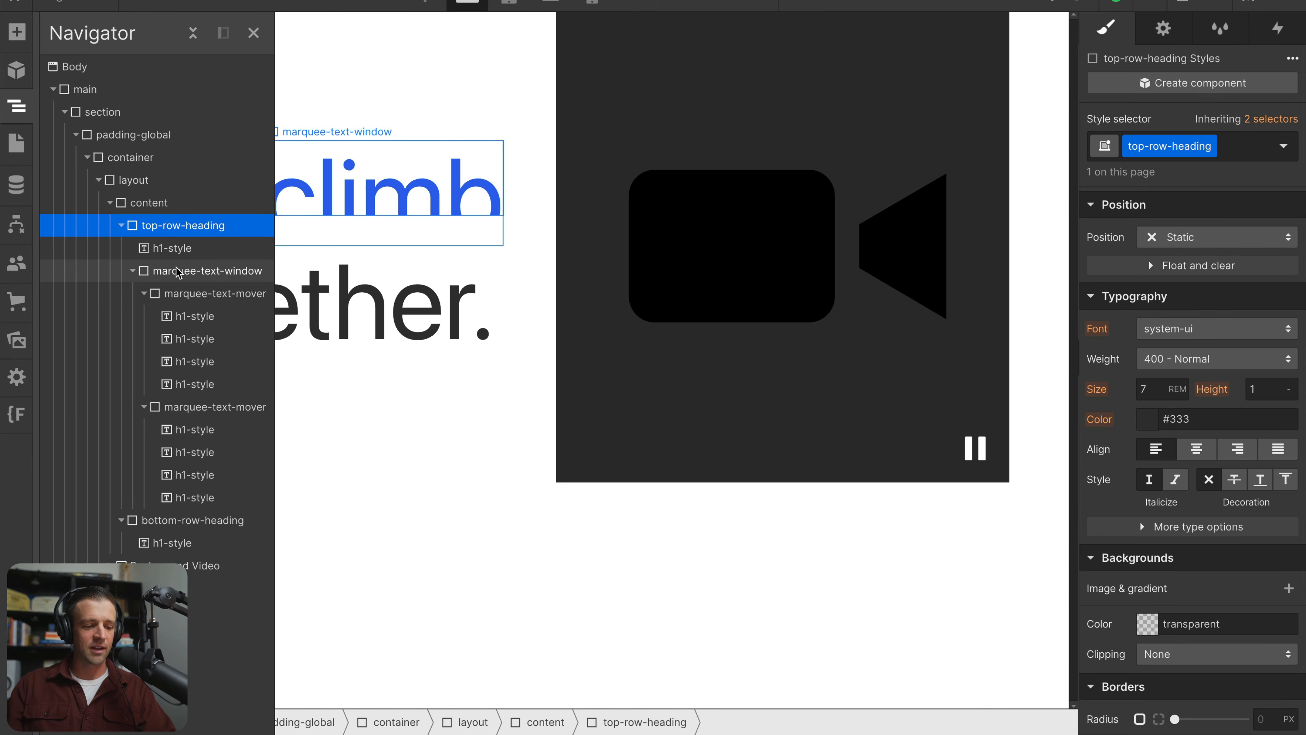
pyautogui.click(161, 271)
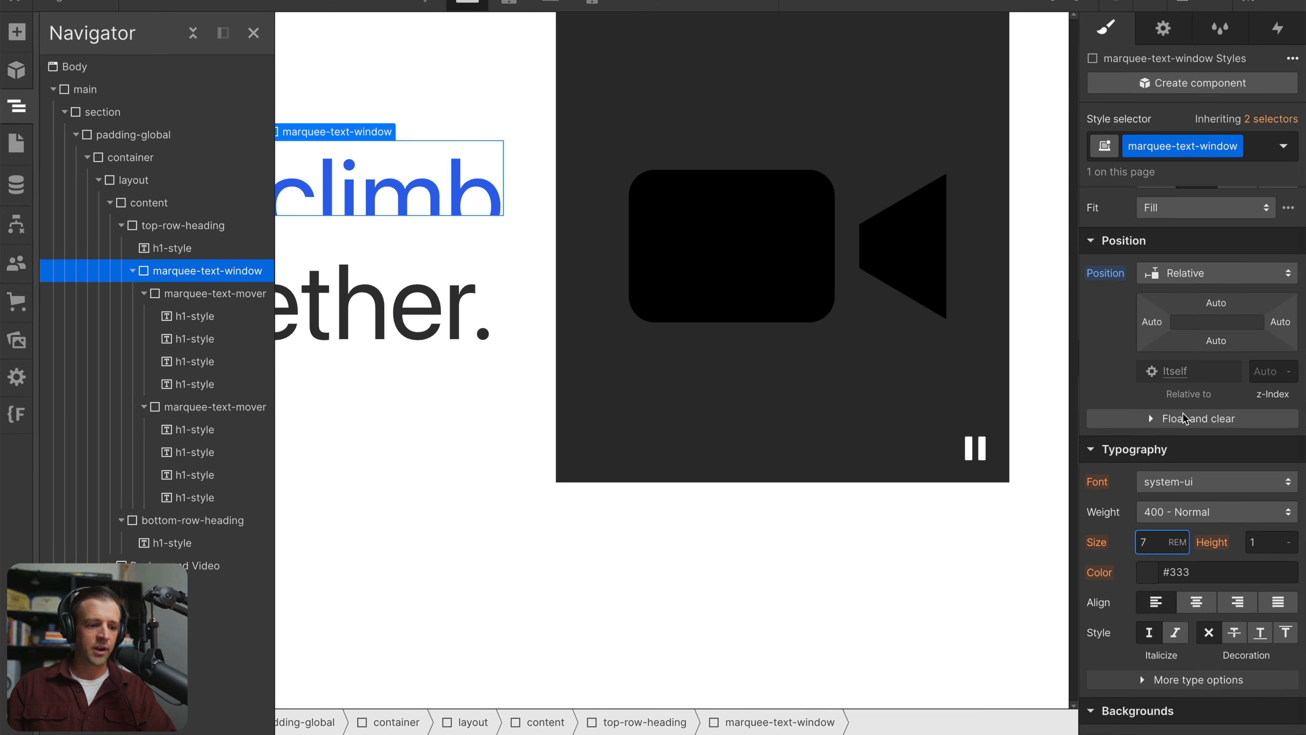
pyautogui.scroll(5, 1182, 416)
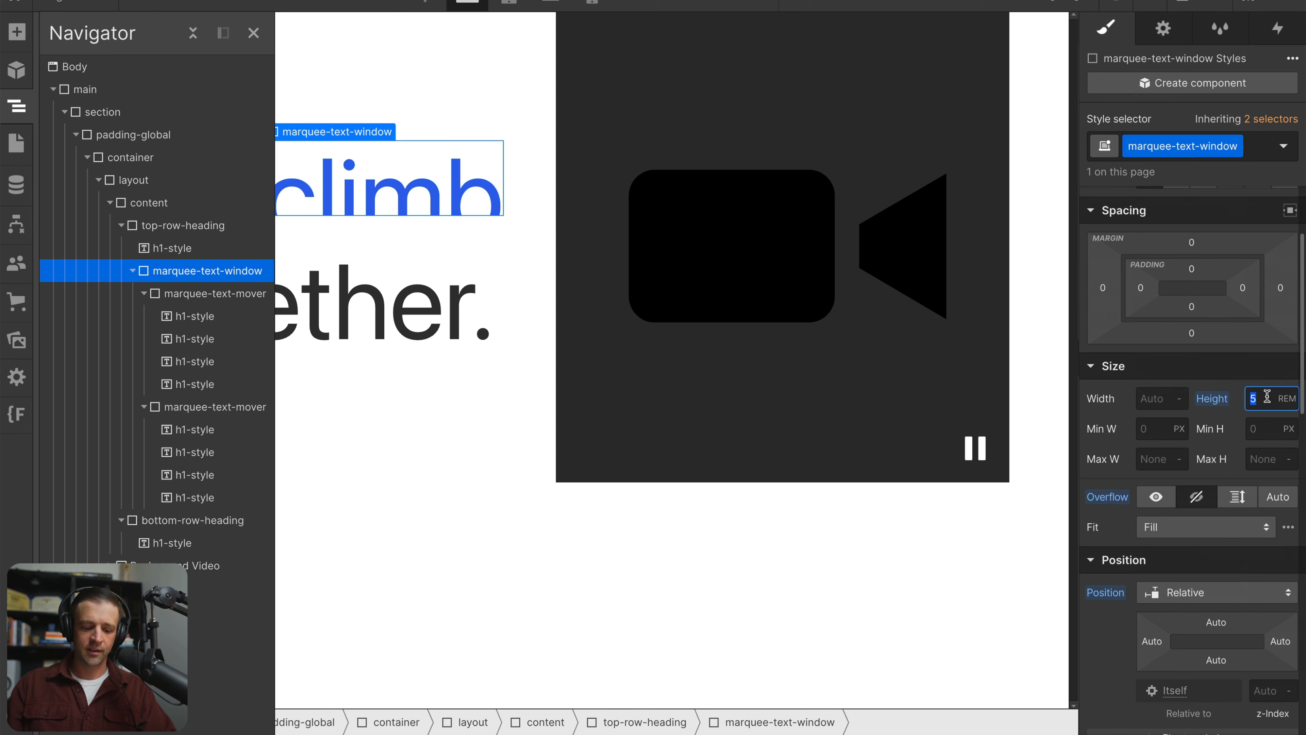
pyautogui.press('Return')
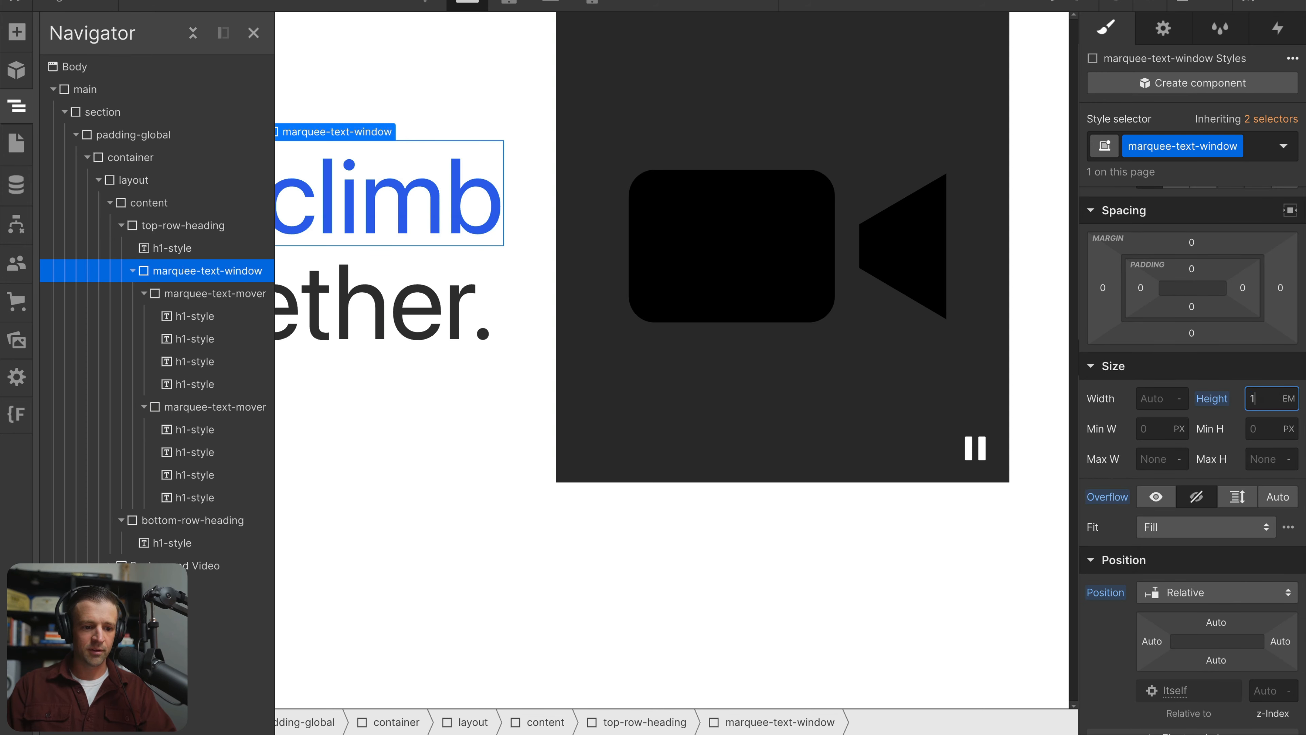
pyautogui.click(622, 283)
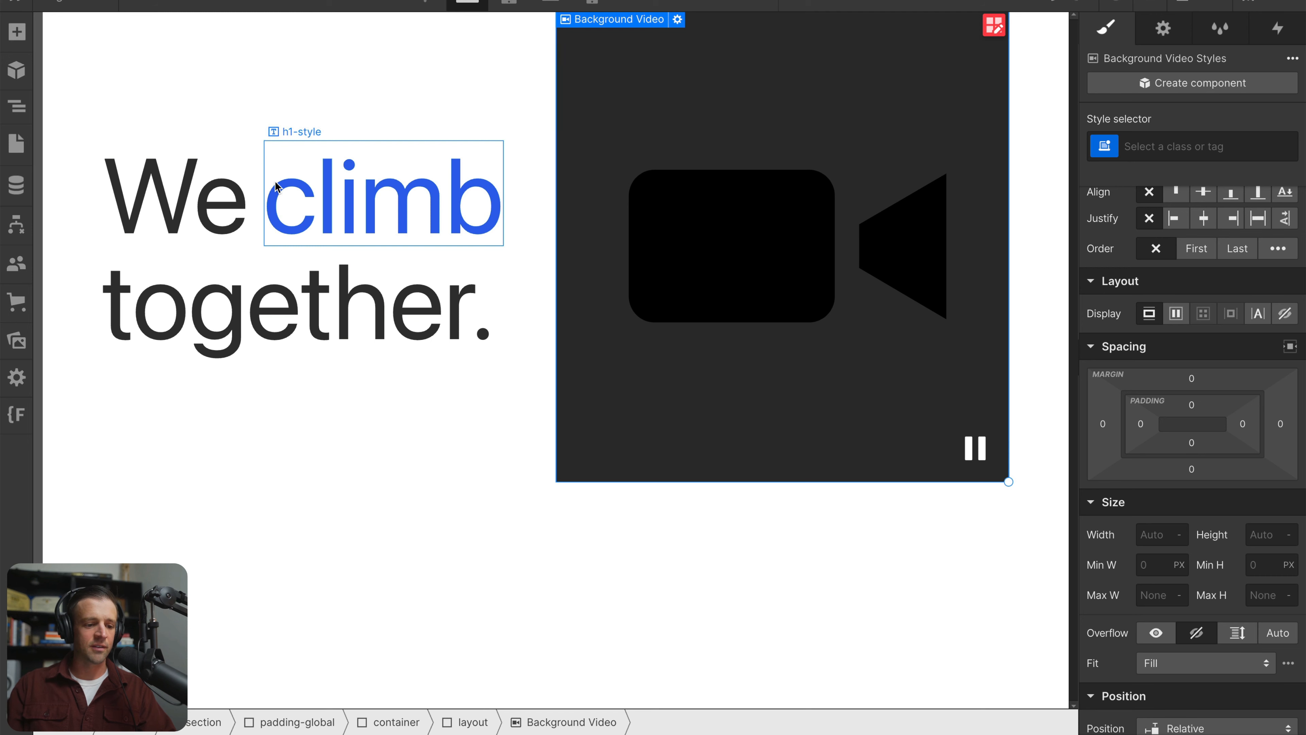
# Replace the first letter of the blue word "climb" with "g" to test how descenders fit the text window
pyautogui.doubleClick(314, 211)
pyautogui.press('BackSpace')
pyautogui.write('g')
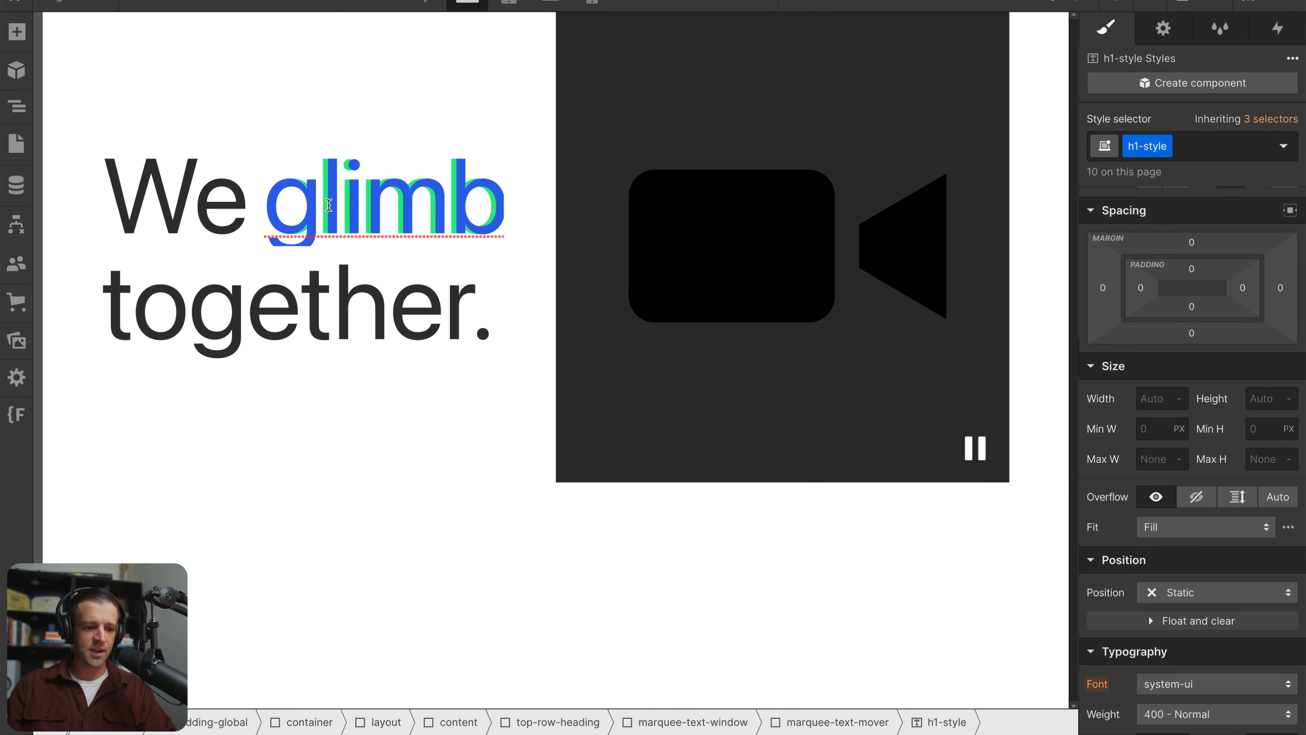
pyautogui.click(519, 458)
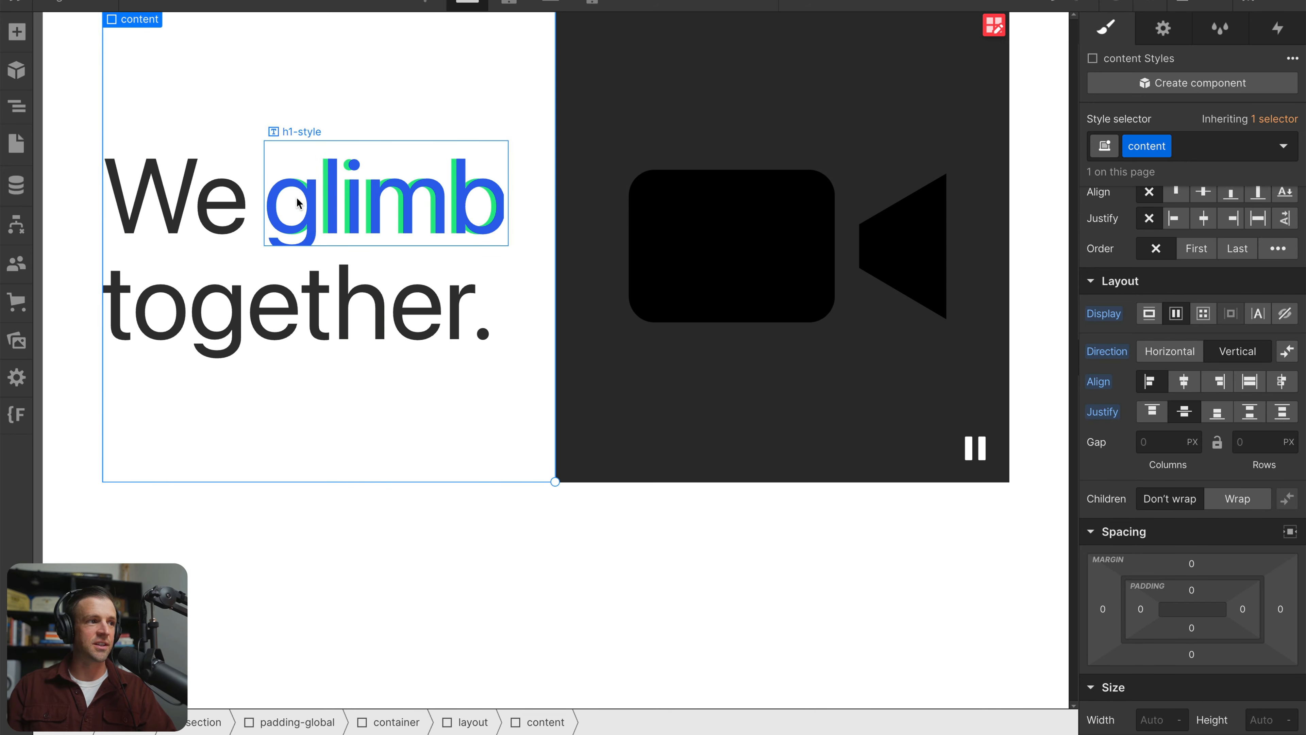
# Set the h1-style class's line height to 1.2 using the heading word "We"
pyautogui.click(174, 218)
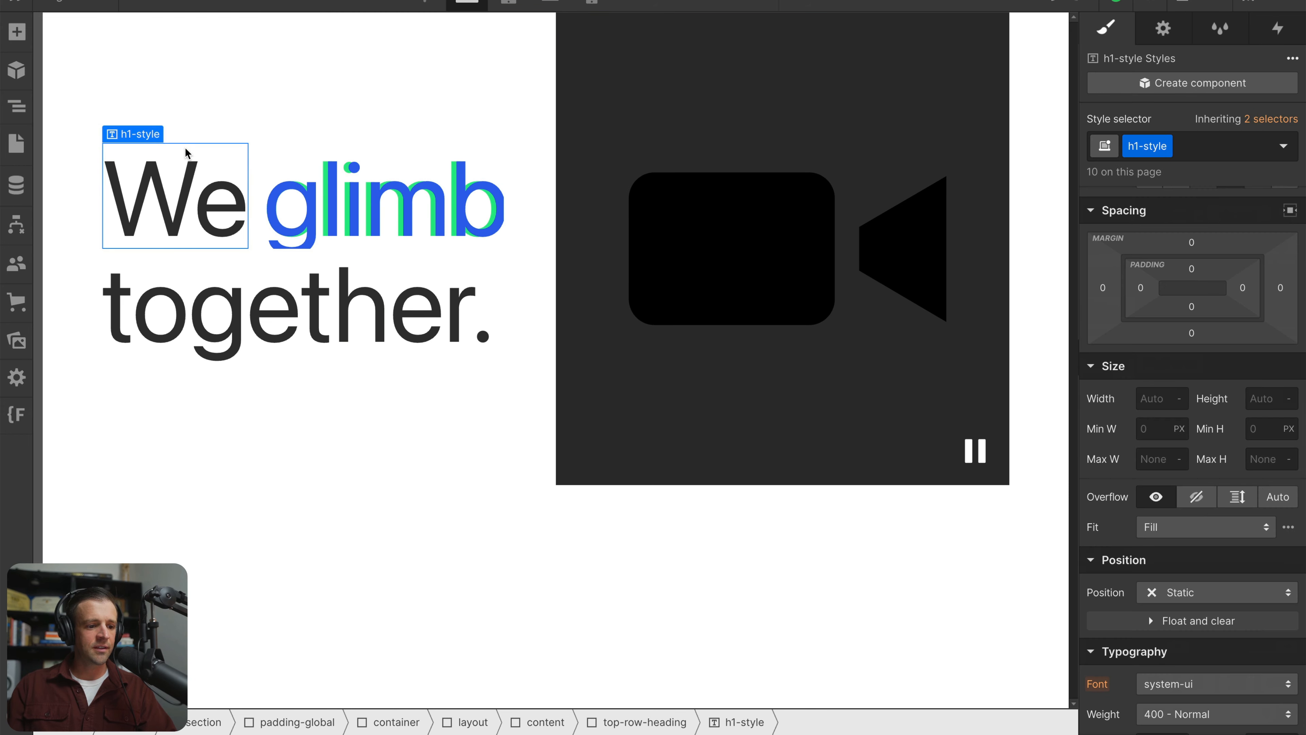
pyautogui.scroll(-4, 1178, 453)
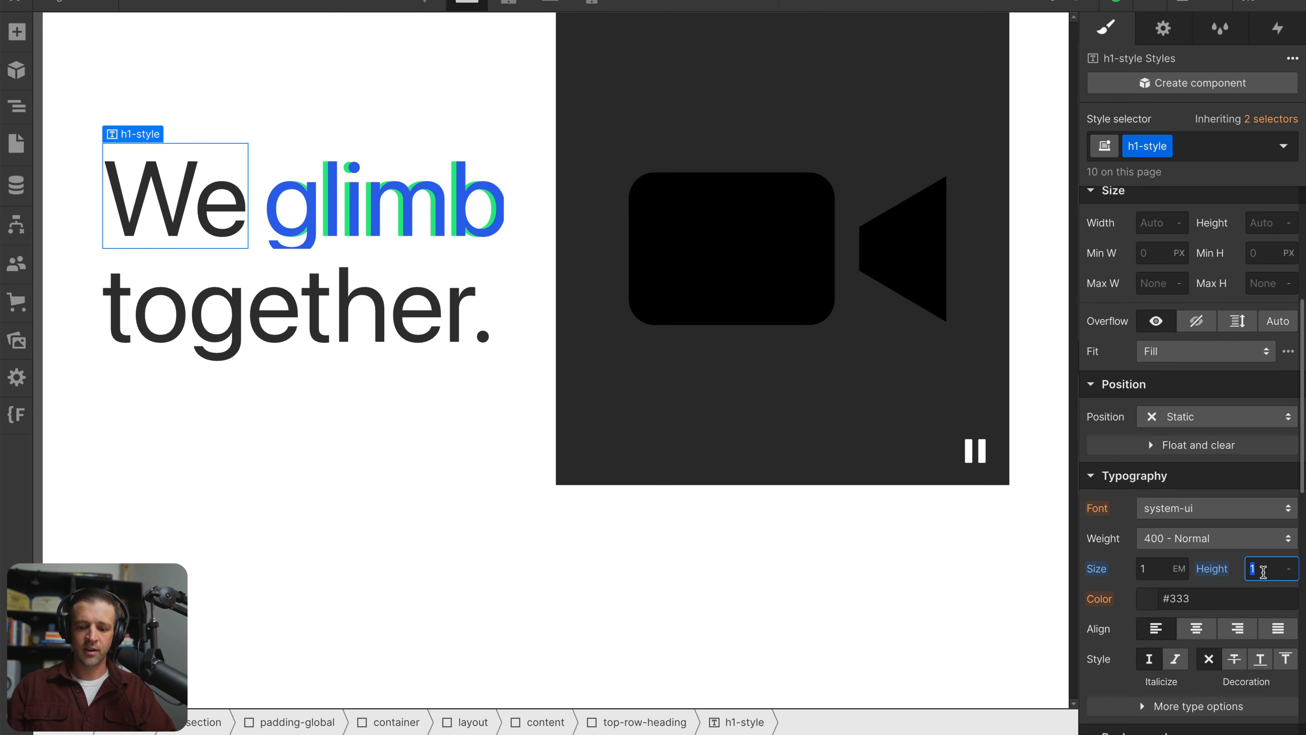
pyautogui.write('1.2')
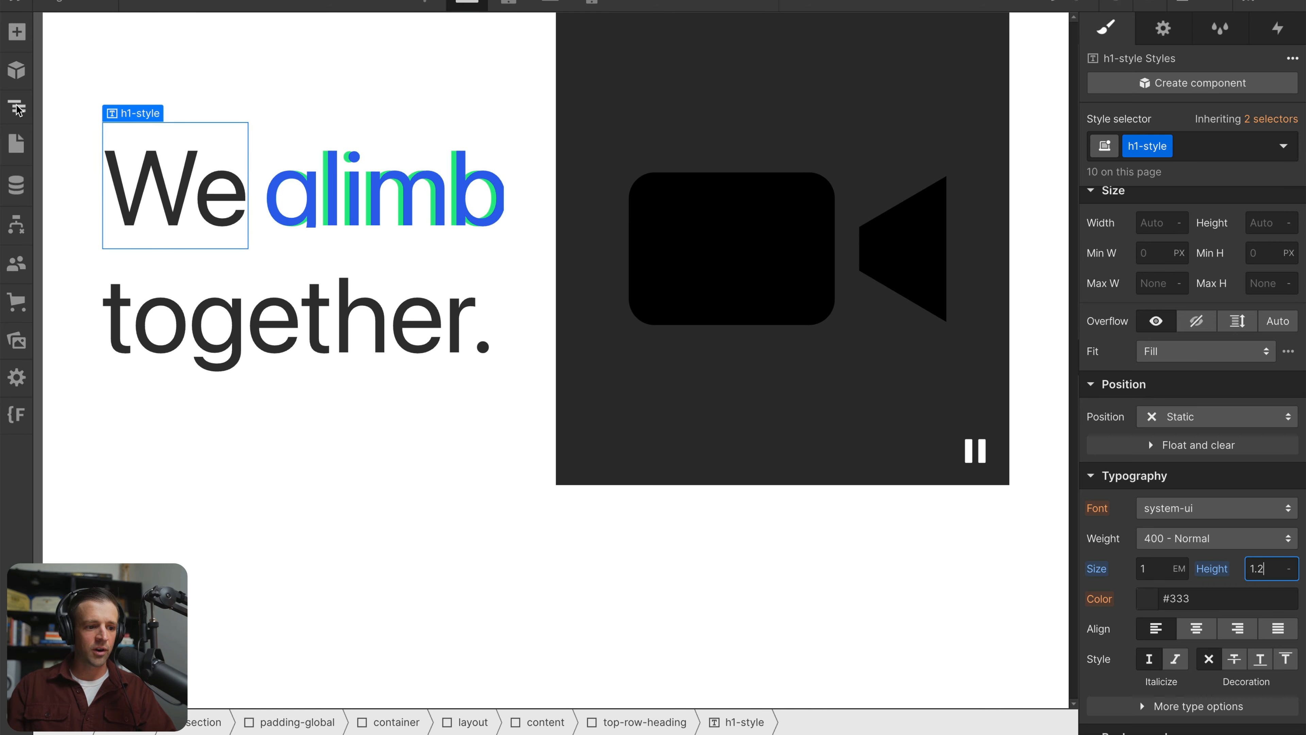
pyautogui.write('z')
# Set the height of the marquee-text-window to 1.2 em and preview the looping animation on the page
pyautogui.click(185, 273)
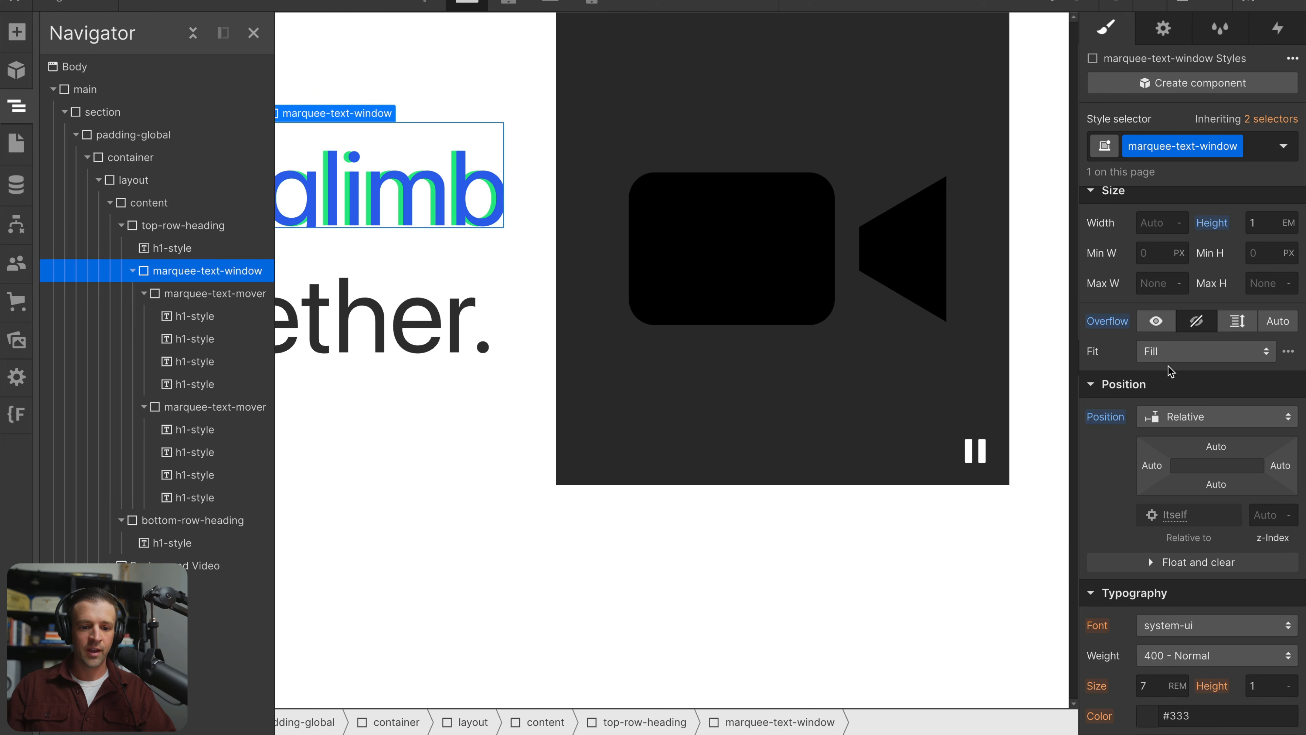
pyautogui.write('1.2')
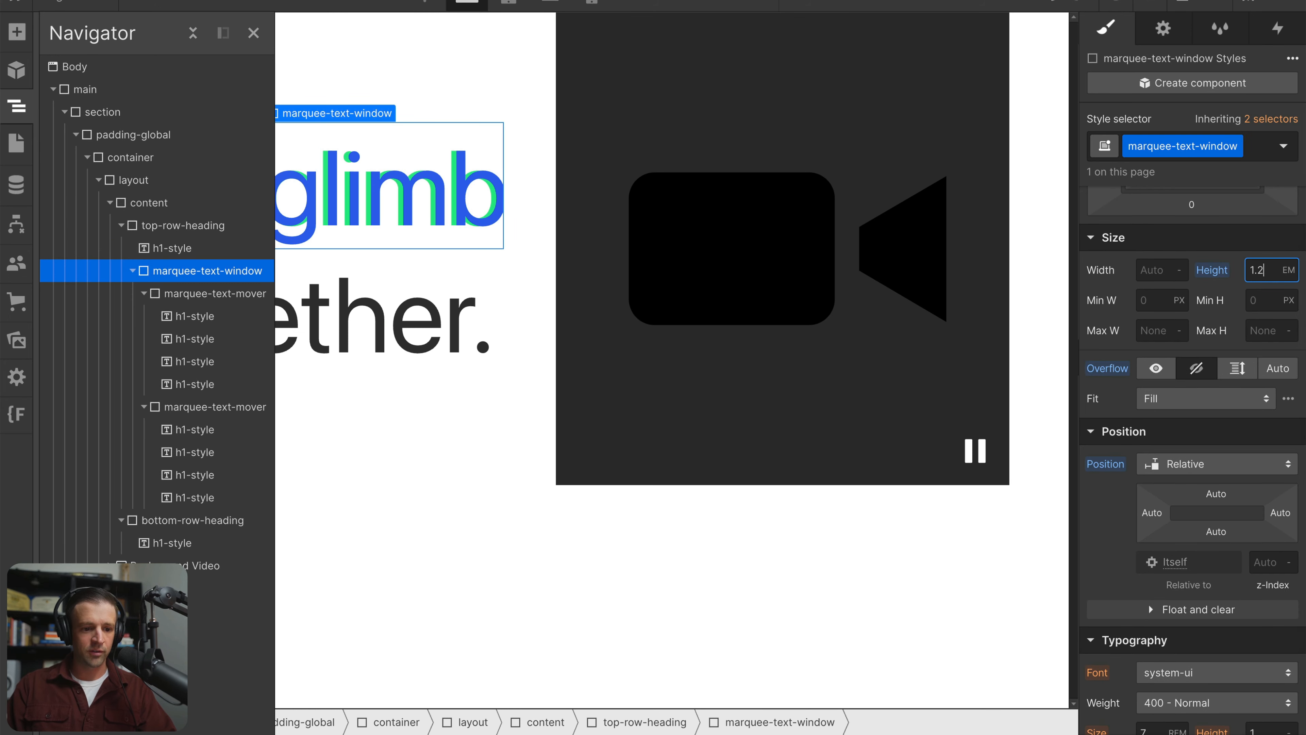
pyautogui.click(406, 296)
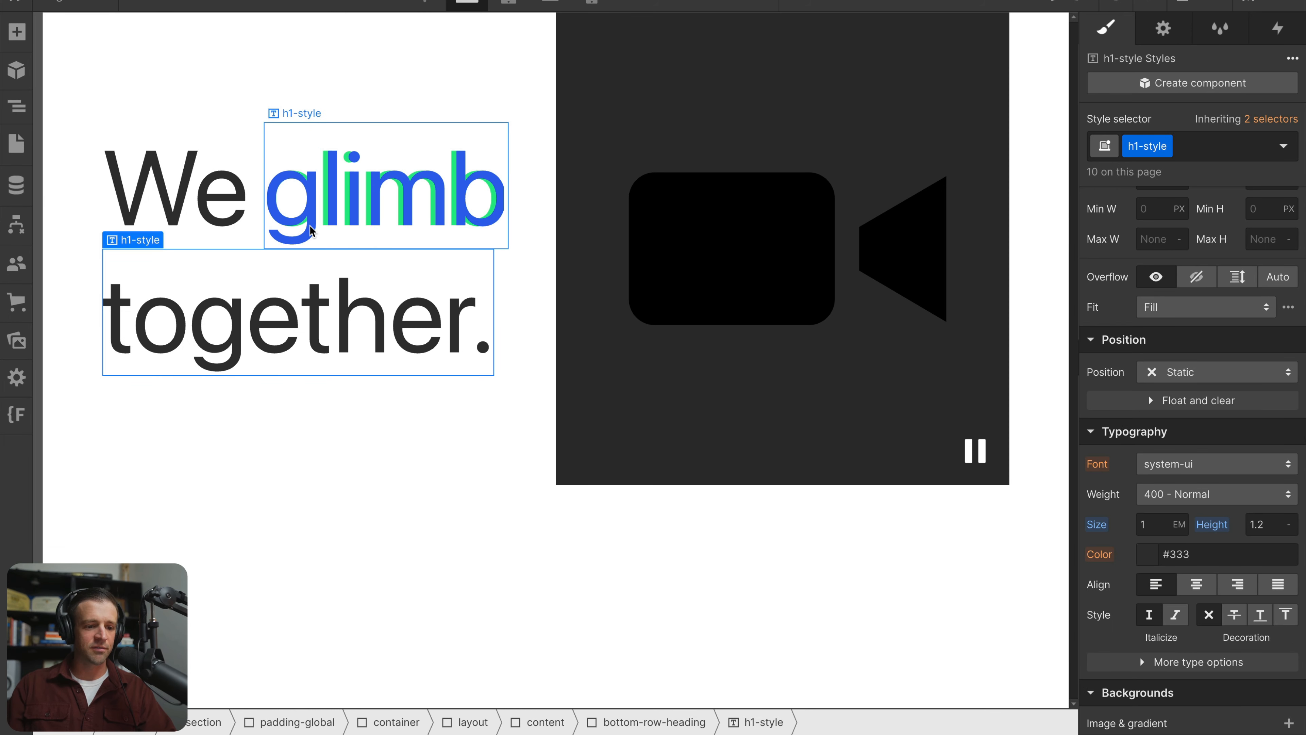
pyautogui.hotkey('ctrl', 'shift', 'p')
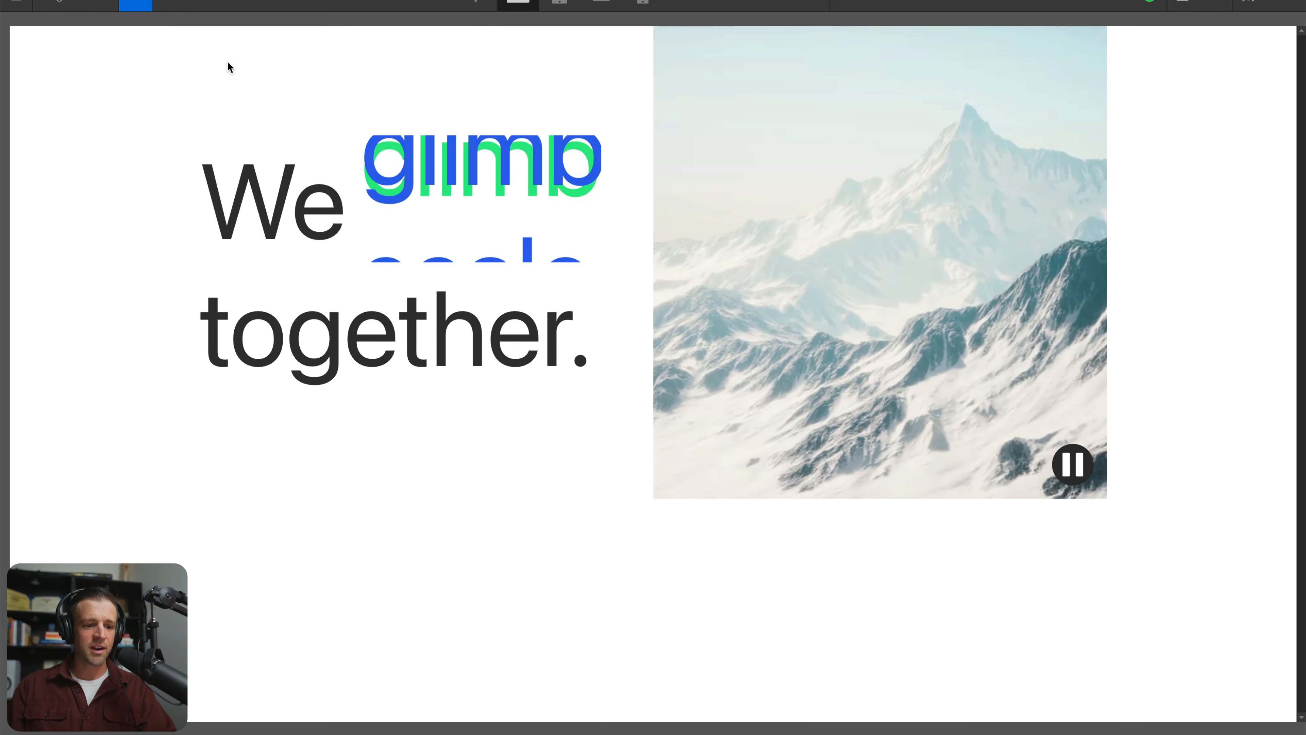
pyautogui.click(139, 6)
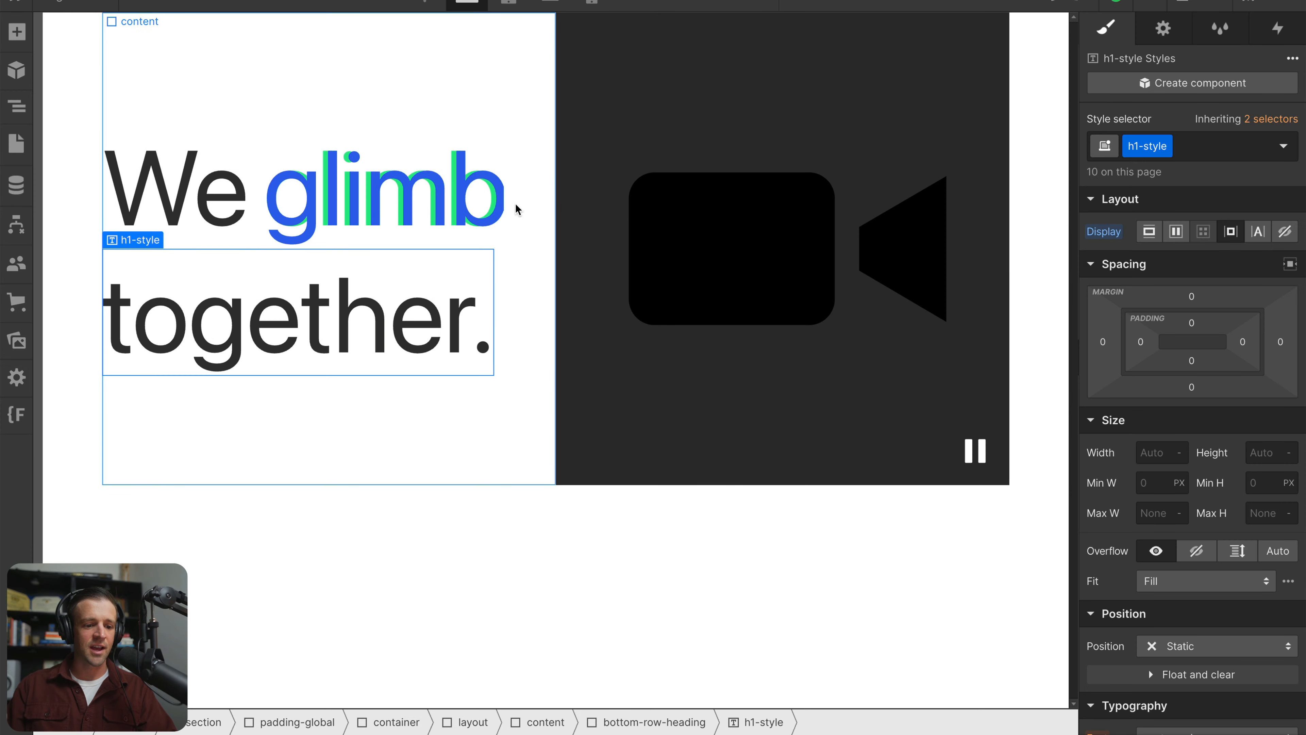
# Edit the marquee-text animation and set the vertical move of both movers' actions at 0.00 to -100%
pyautogui.click(1296, 32)
pyautogui.click(1198, 324)
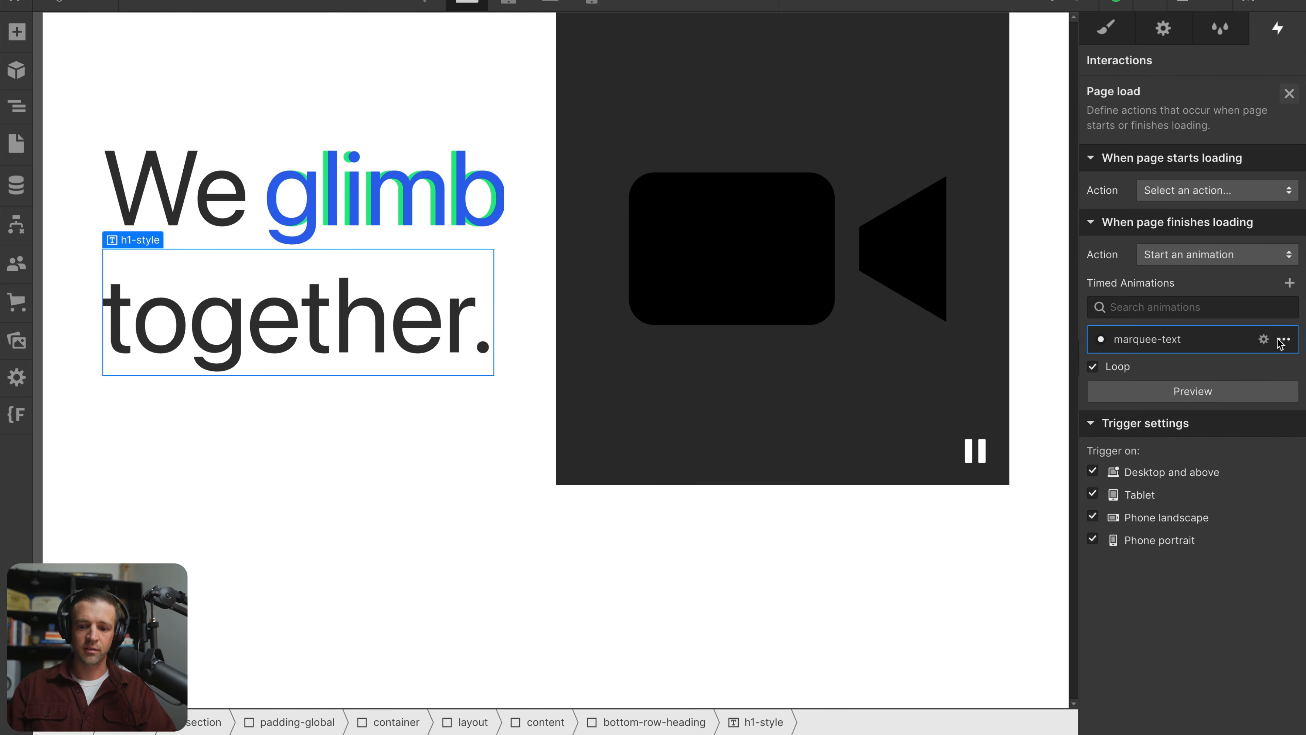
pyautogui.click(1262, 343)
pyautogui.click(1227, 191)
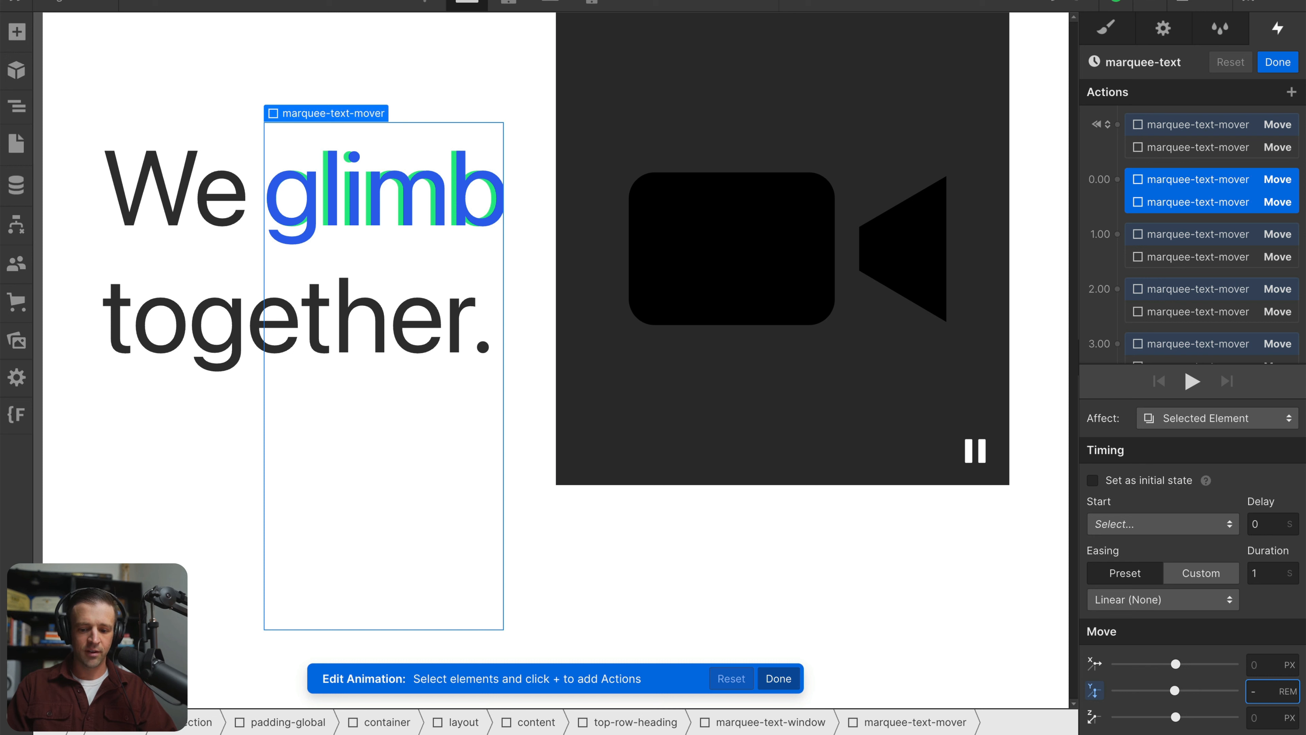
pyautogui.write('%')
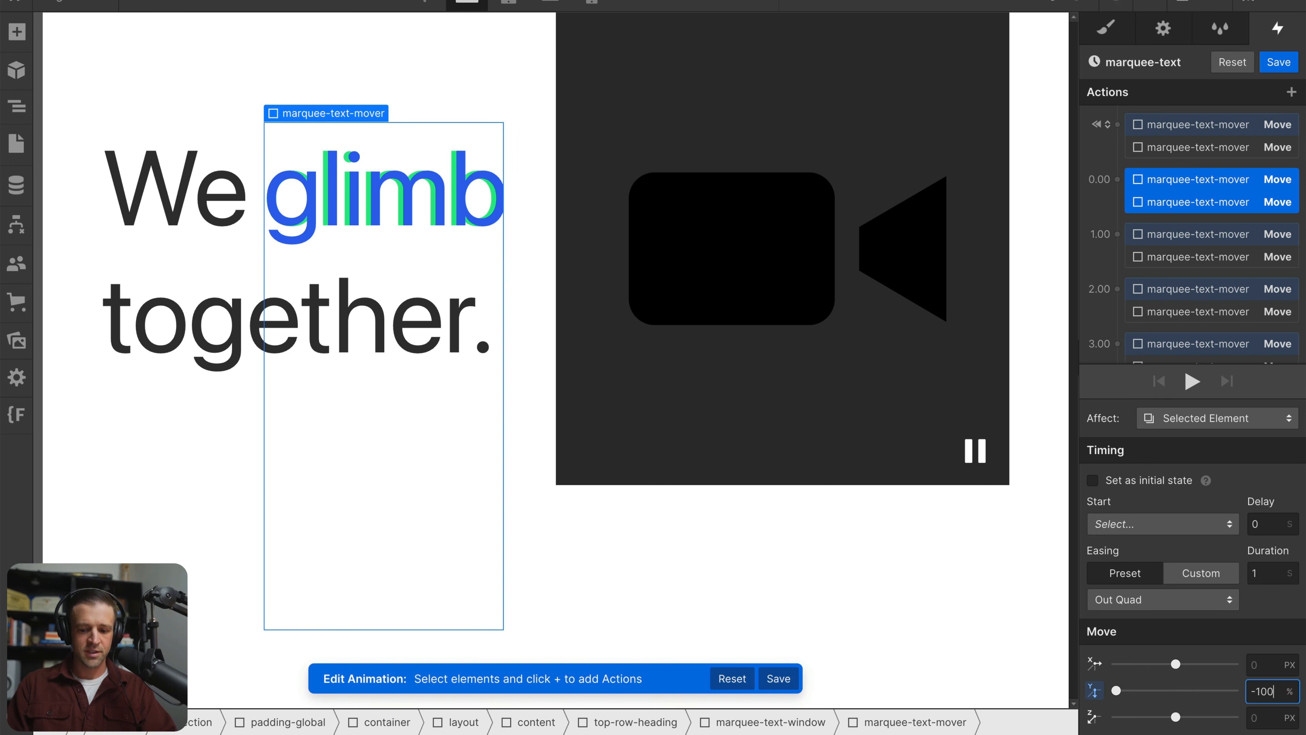
# Set the vertical move of both movers' initial-state actions to 0% and save the marquee-text animation
pyautogui.click(1228, 126)
pyautogui.keyDown('shift'); pyautogui.click(1229, 141); pyautogui.keyUp('shift')
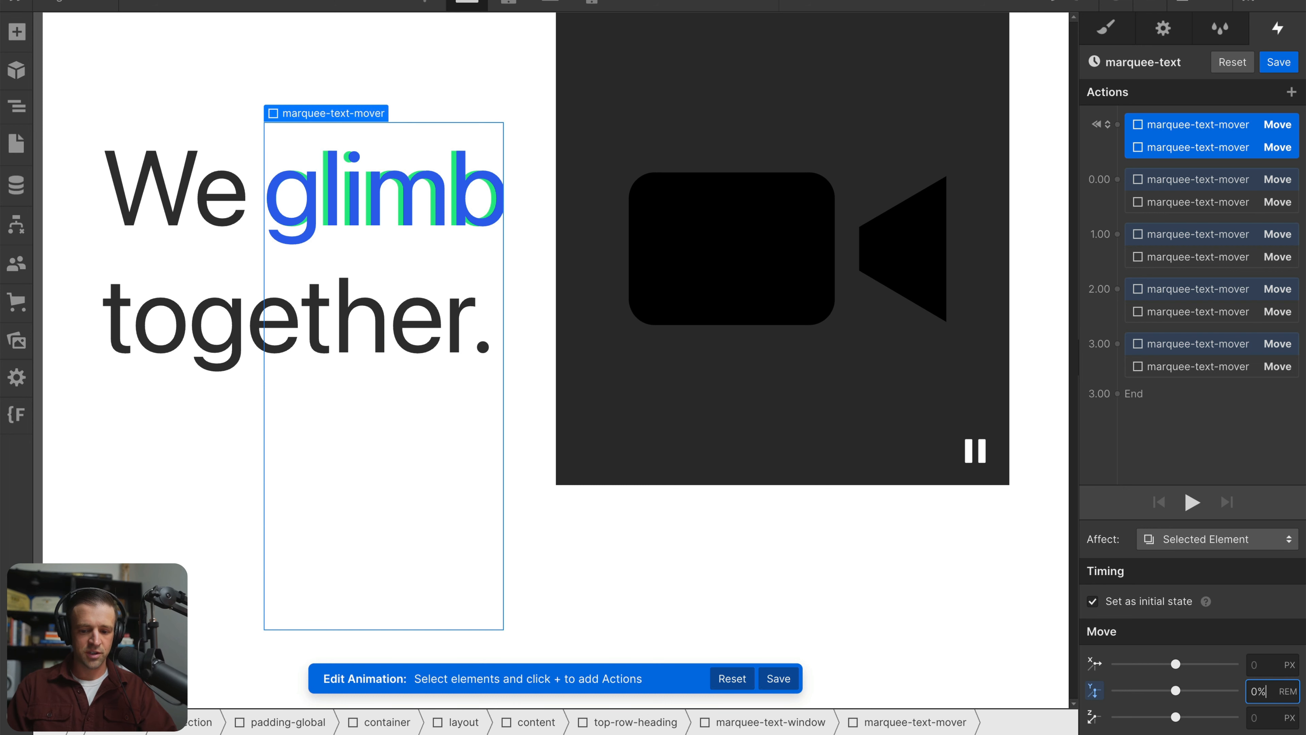
pyautogui.press('Return')
pyautogui.click(1192, 502)
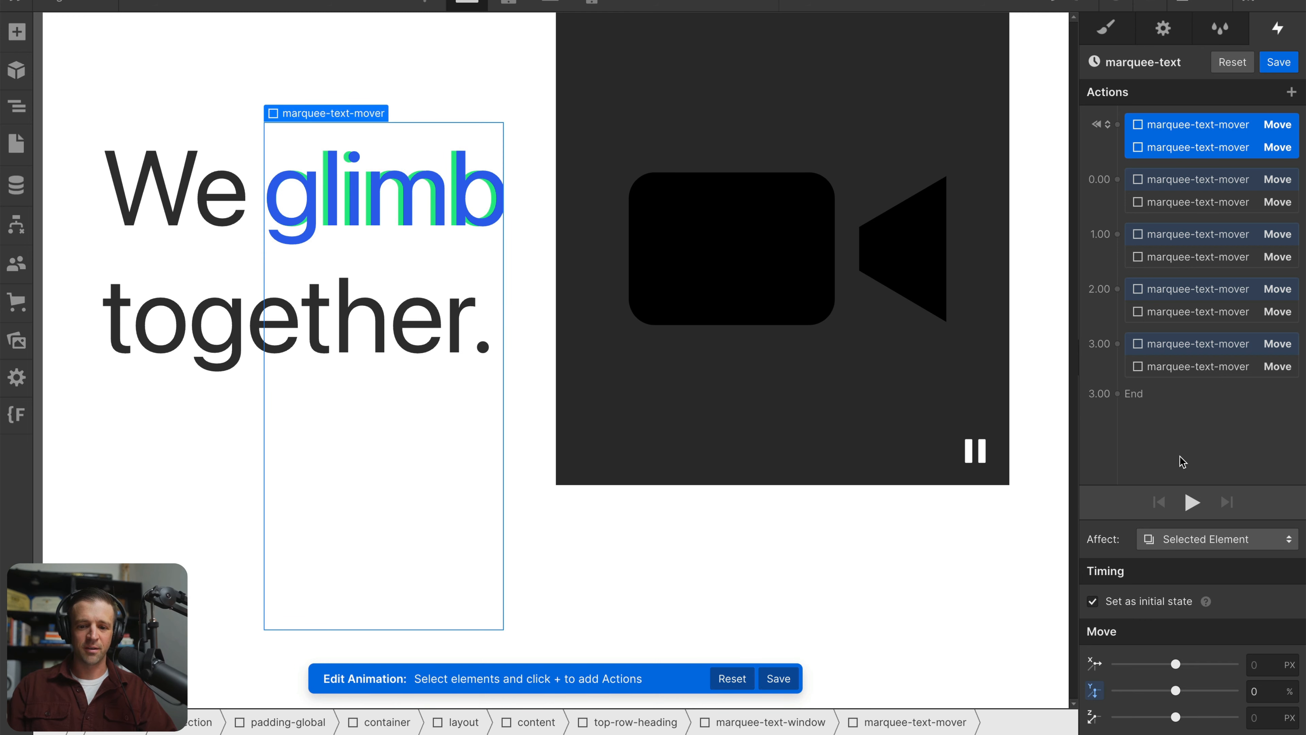
pyautogui.click(1293, 62)
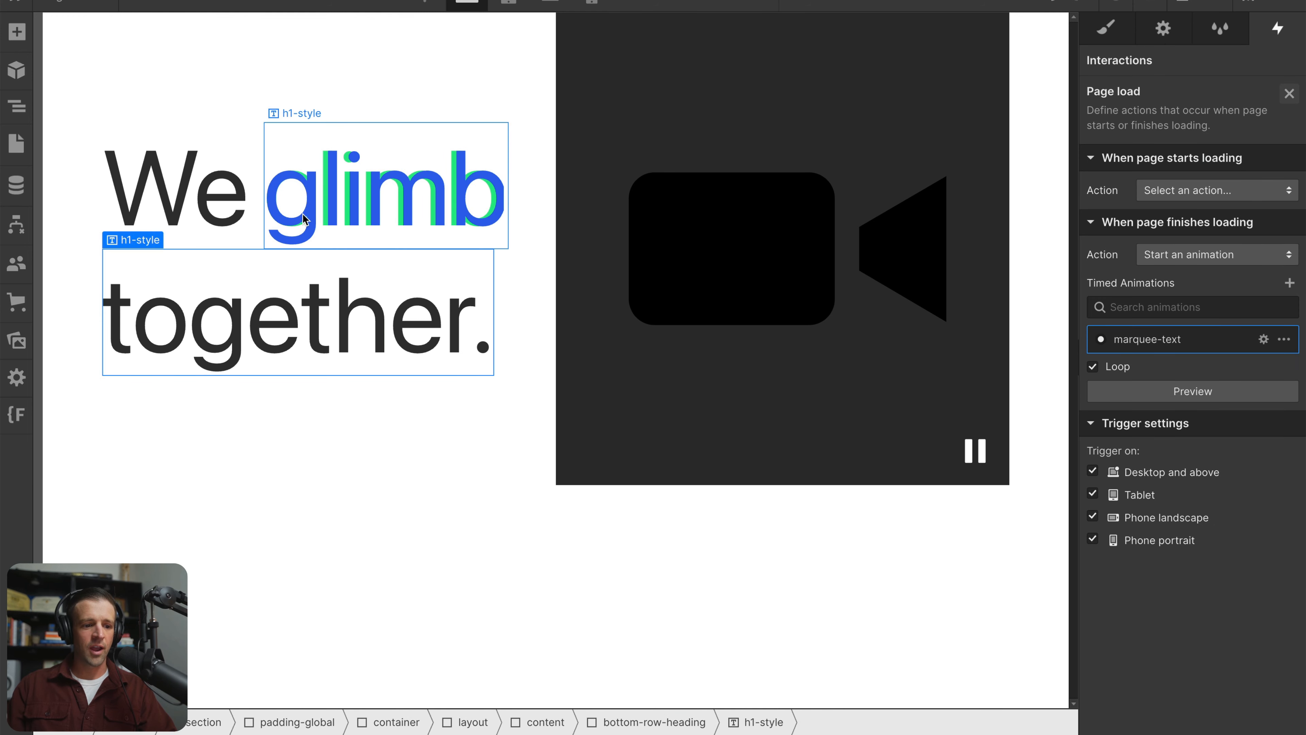
# Examine the stacked h1-style words inside the first marquee-text-mover in the page structure
pyautogui.click(15, 109)
pyautogui.click(194, 317)
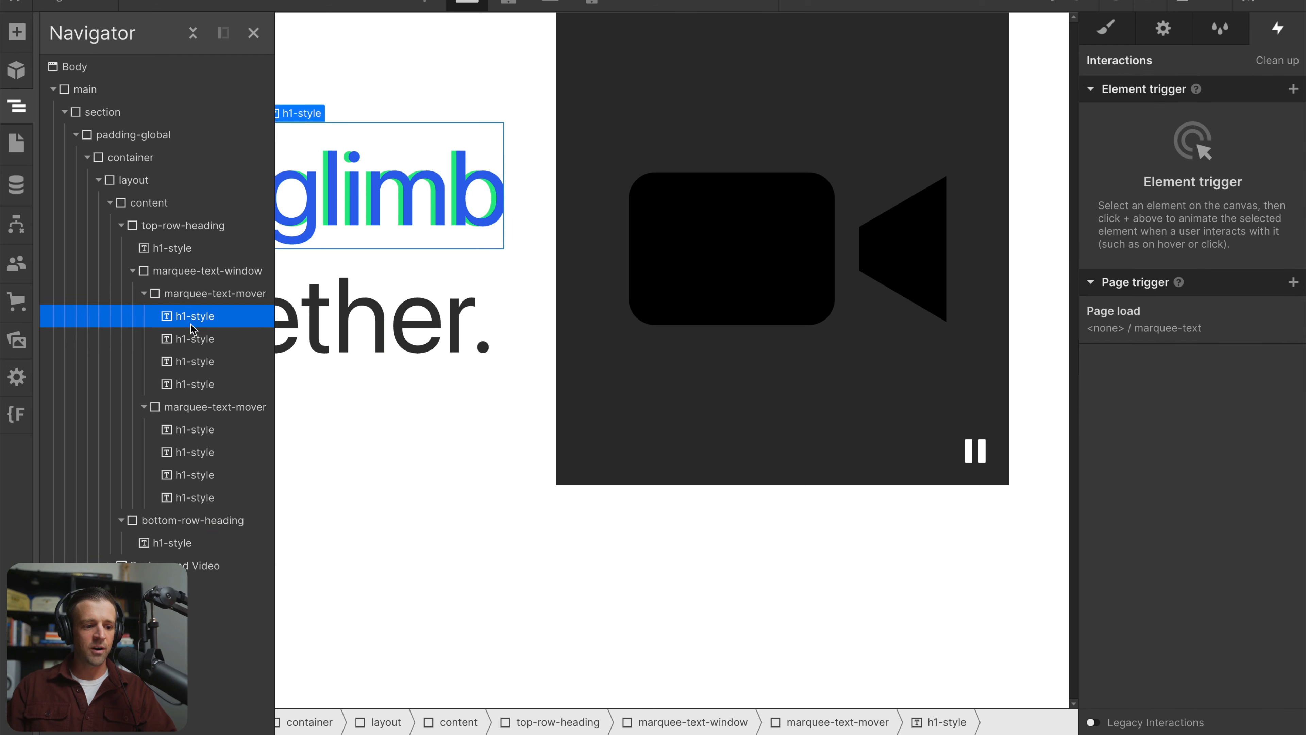
pyautogui.click(206, 335)
pyautogui.click(201, 359)
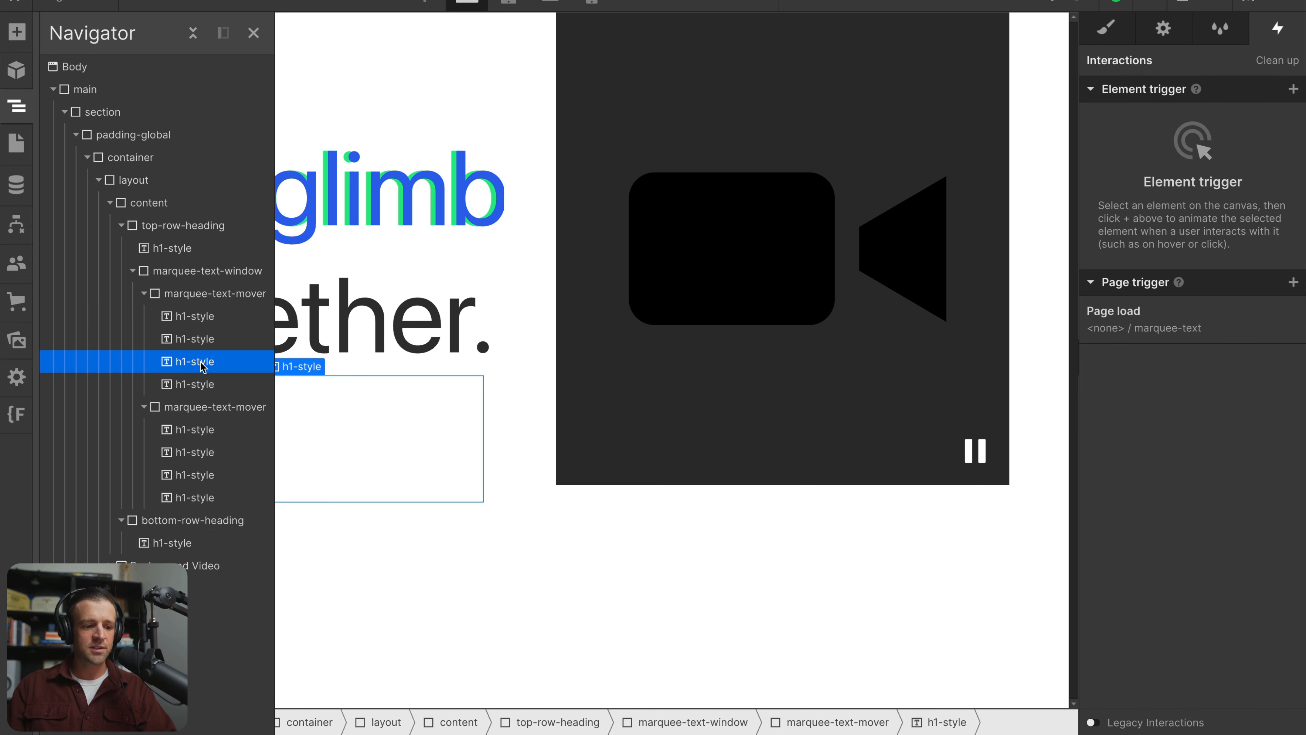
pyautogui.click(195, 315)
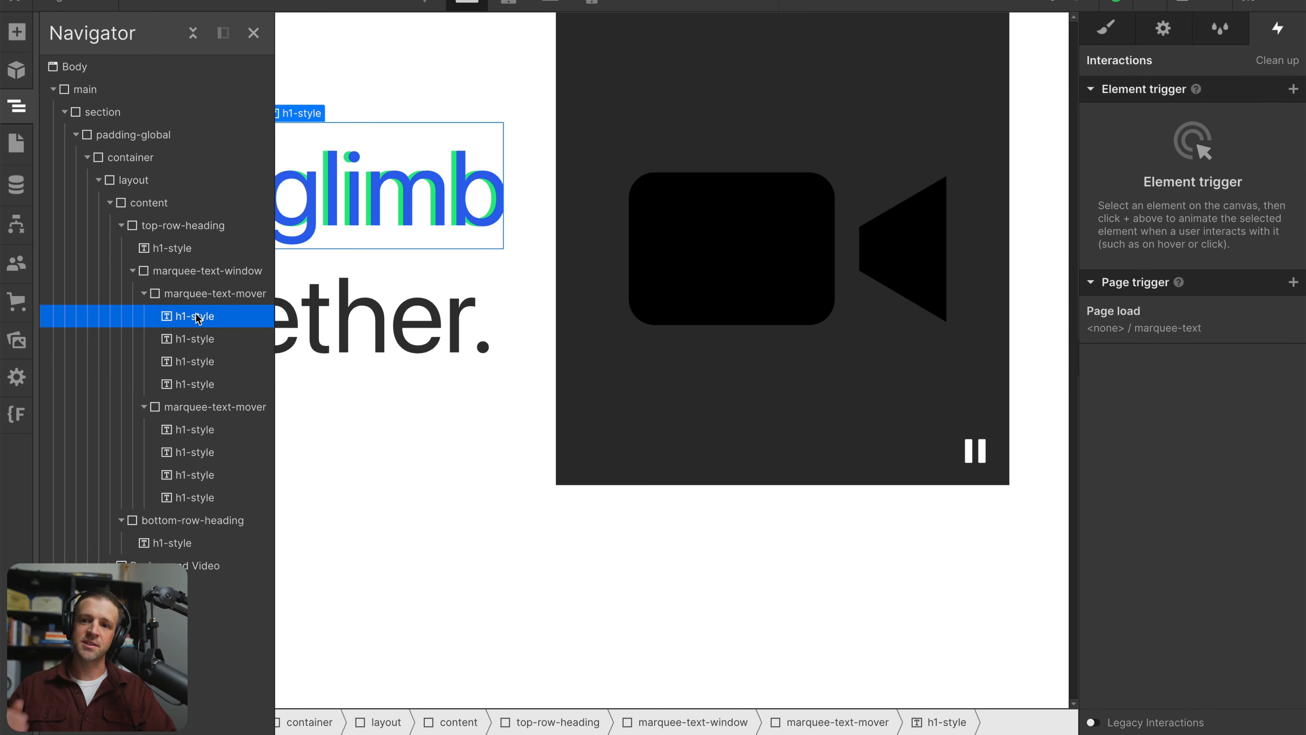
# Add a Move transform with a vertical offset of -25% to the green marquee-text-mover
pyautogui.click(188, 296)
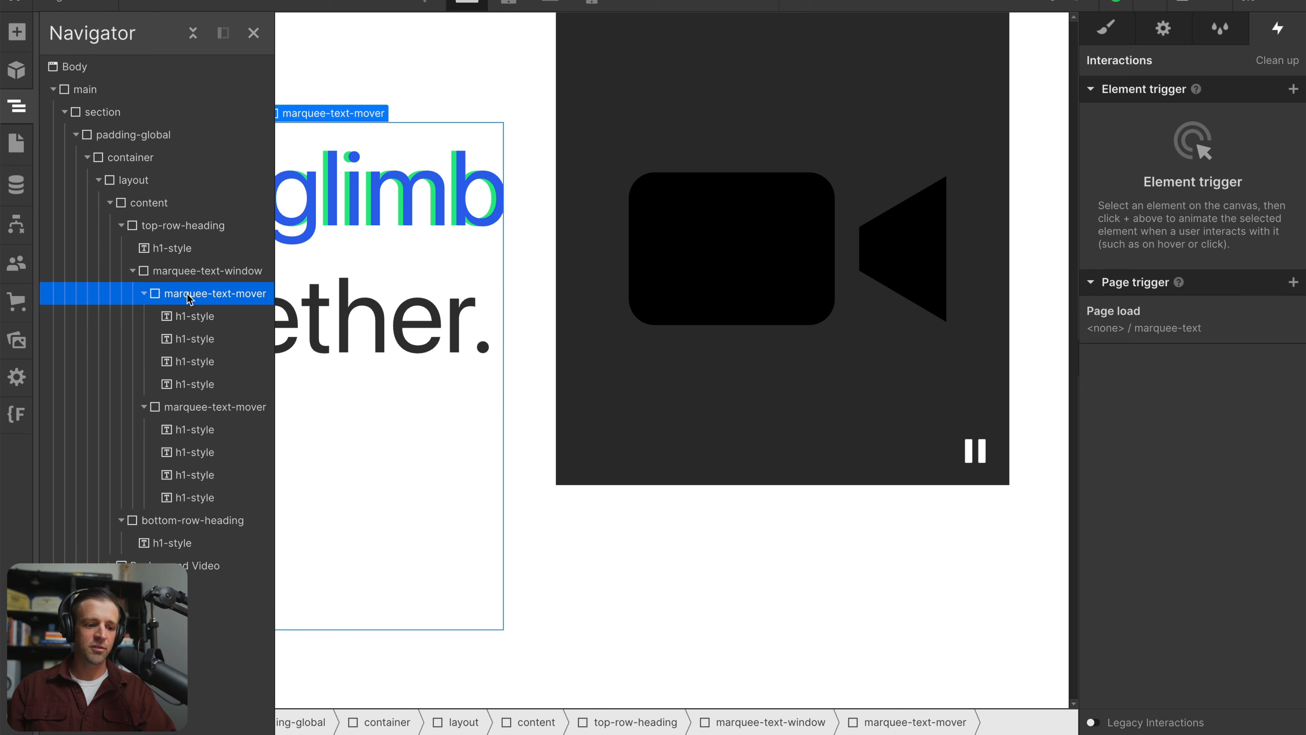
pyautogui.click(1106, 27)
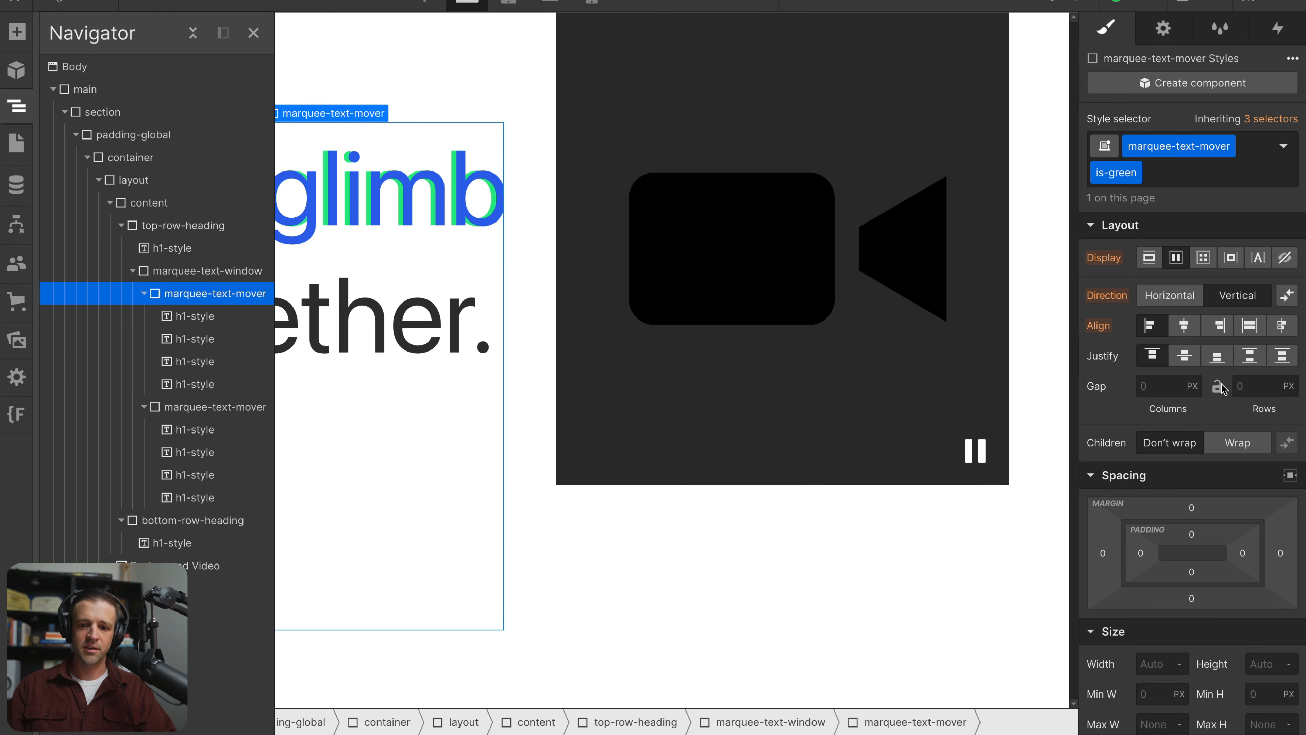
pyautogui.scroll(-3, 1202, 321)
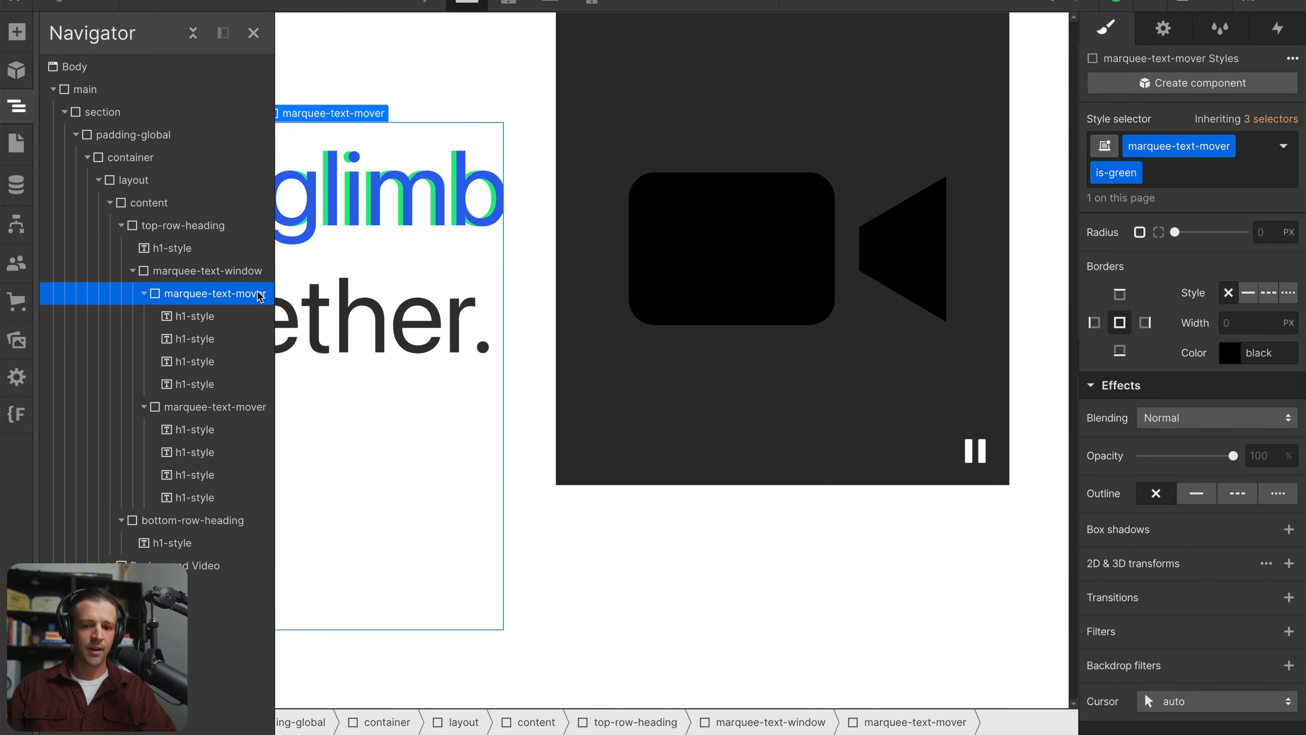
pyautogui.scroll(20, 1166, 361)
pyautogui.scroll(-10, 1167, 355)
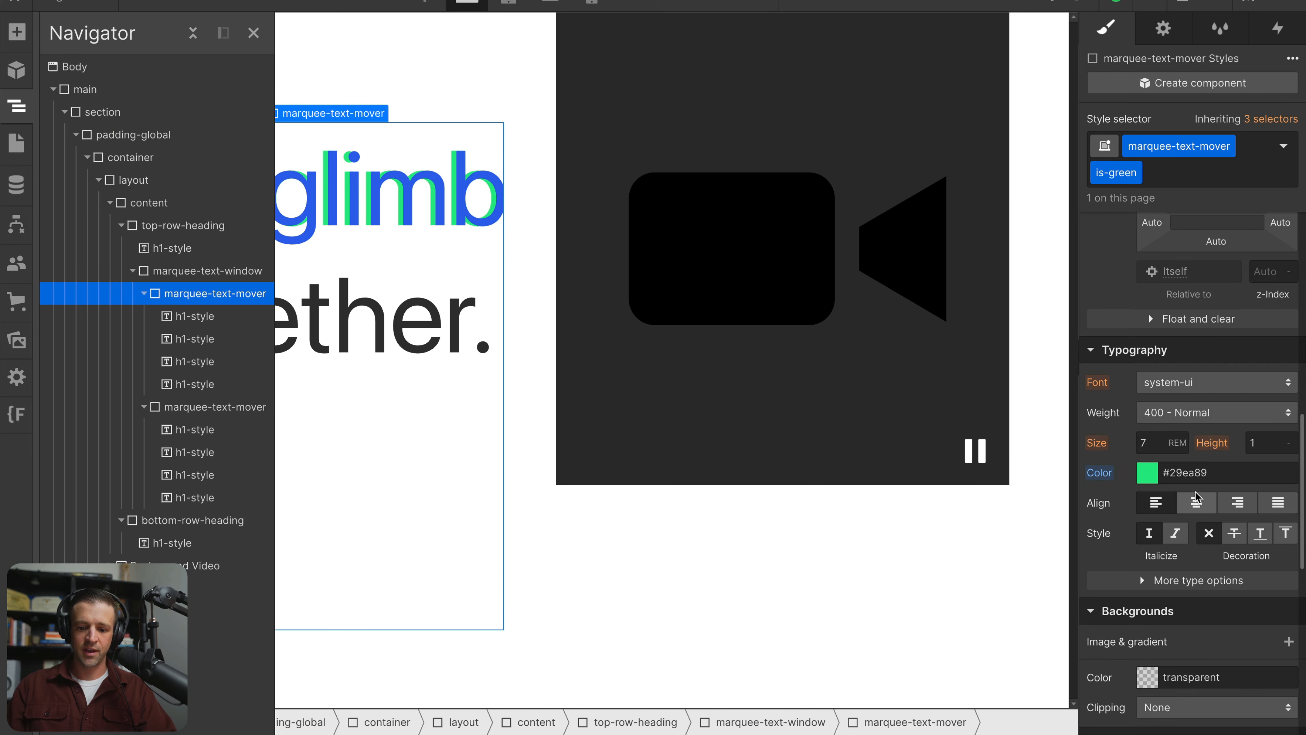
pyautogui.scroll(2, 1166, 355)
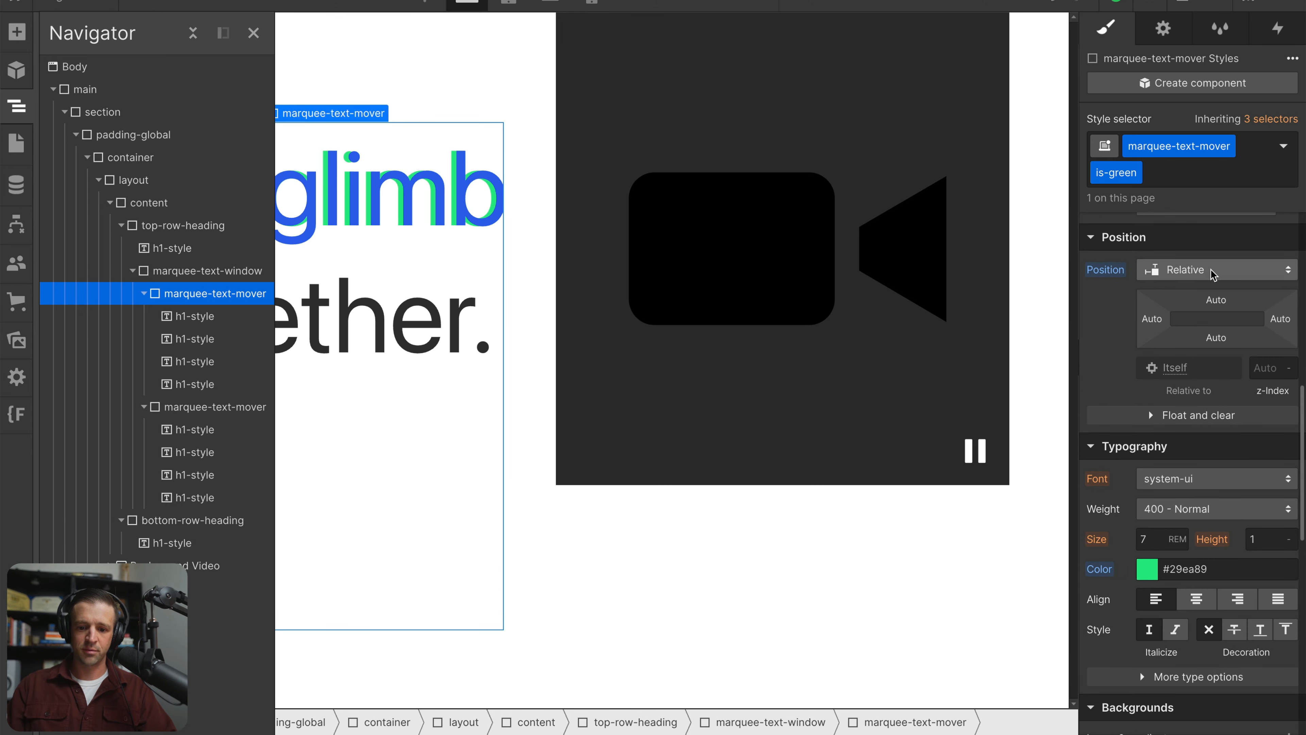
pyautogui.scroll(-14, 1214, 278)
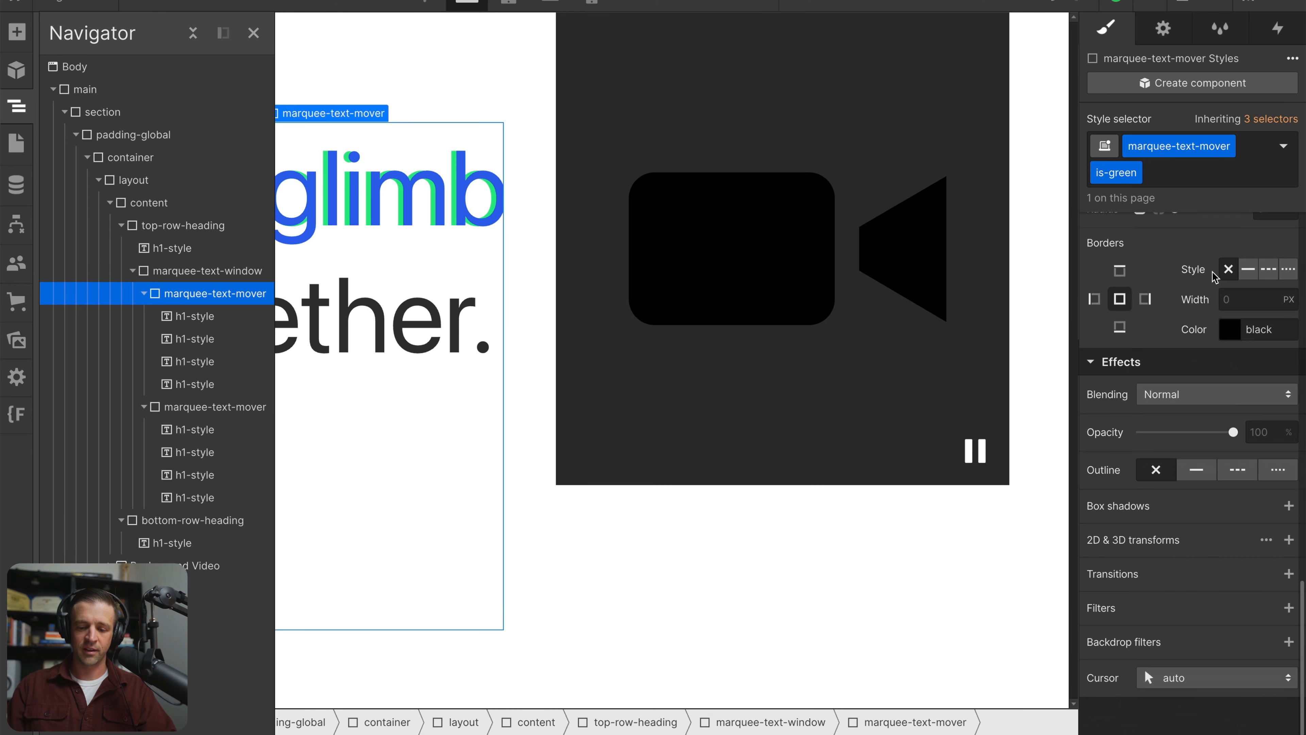
pyautogui.click(1289, 539)
pyautogui.click(1272, 669)
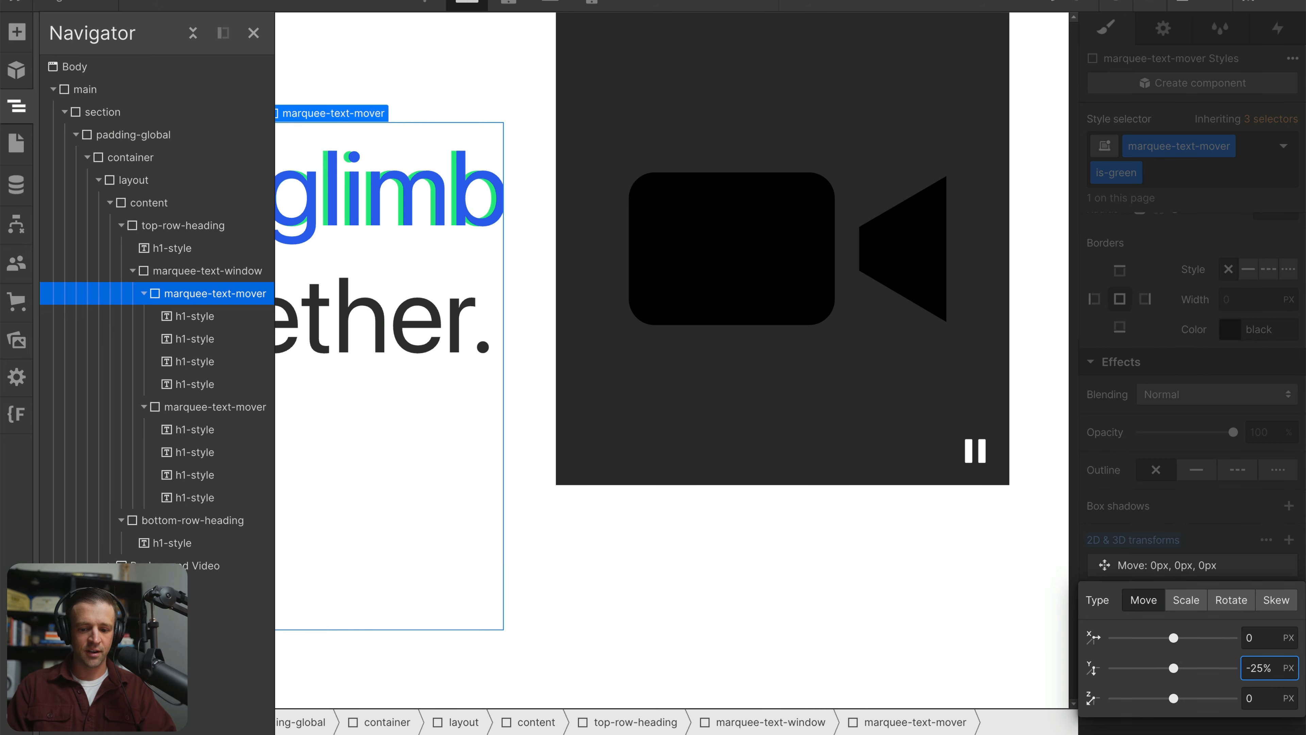
pyautogui.press('Return')
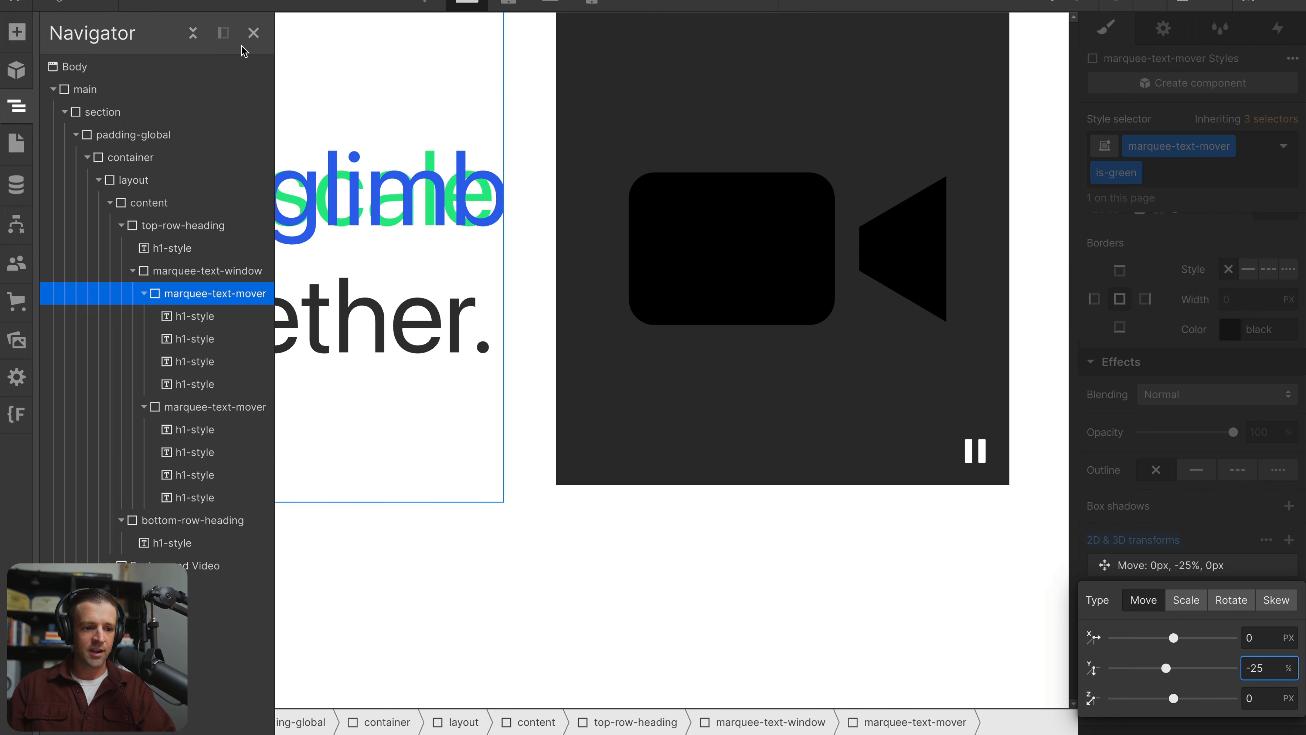
pyautogui.click(254, 32)
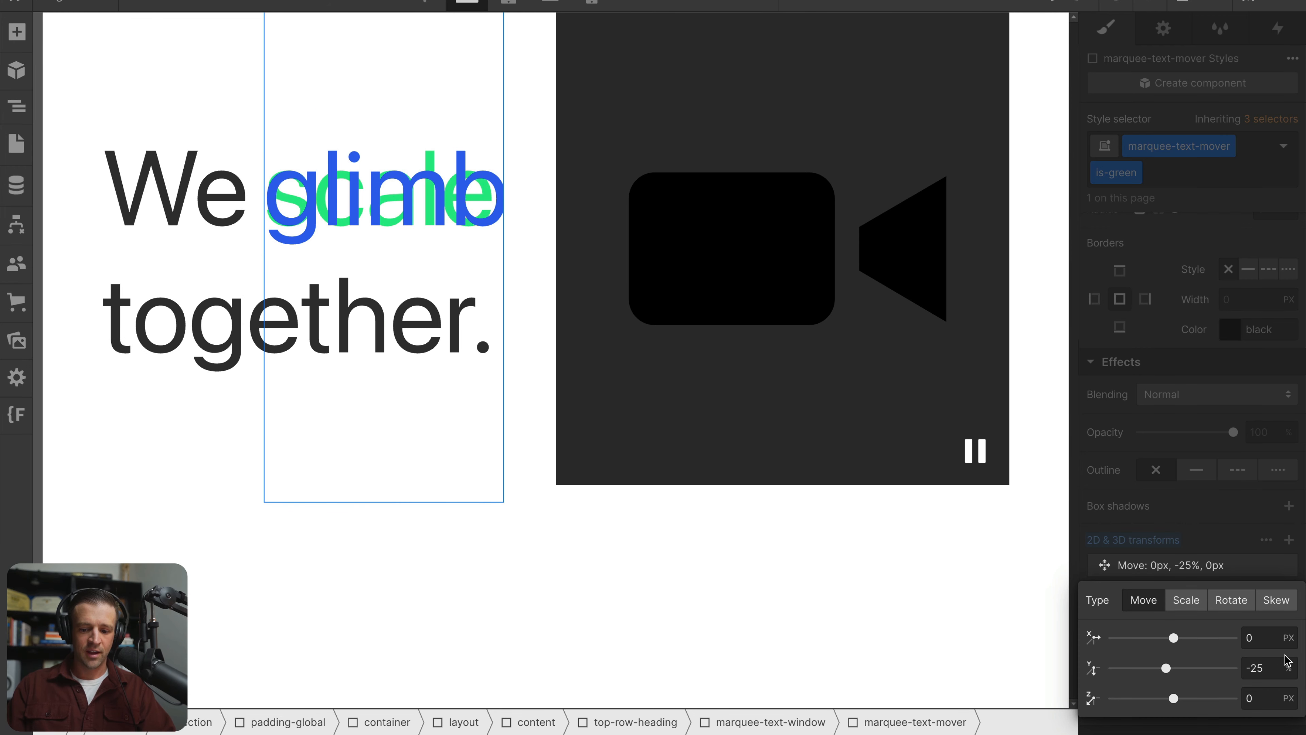
# Try vertical offsets of 0%, -50%, -90% and -75% on the green mover's Move transform
pyautogui.click(1276, 666)
pyautogui.write('-20')
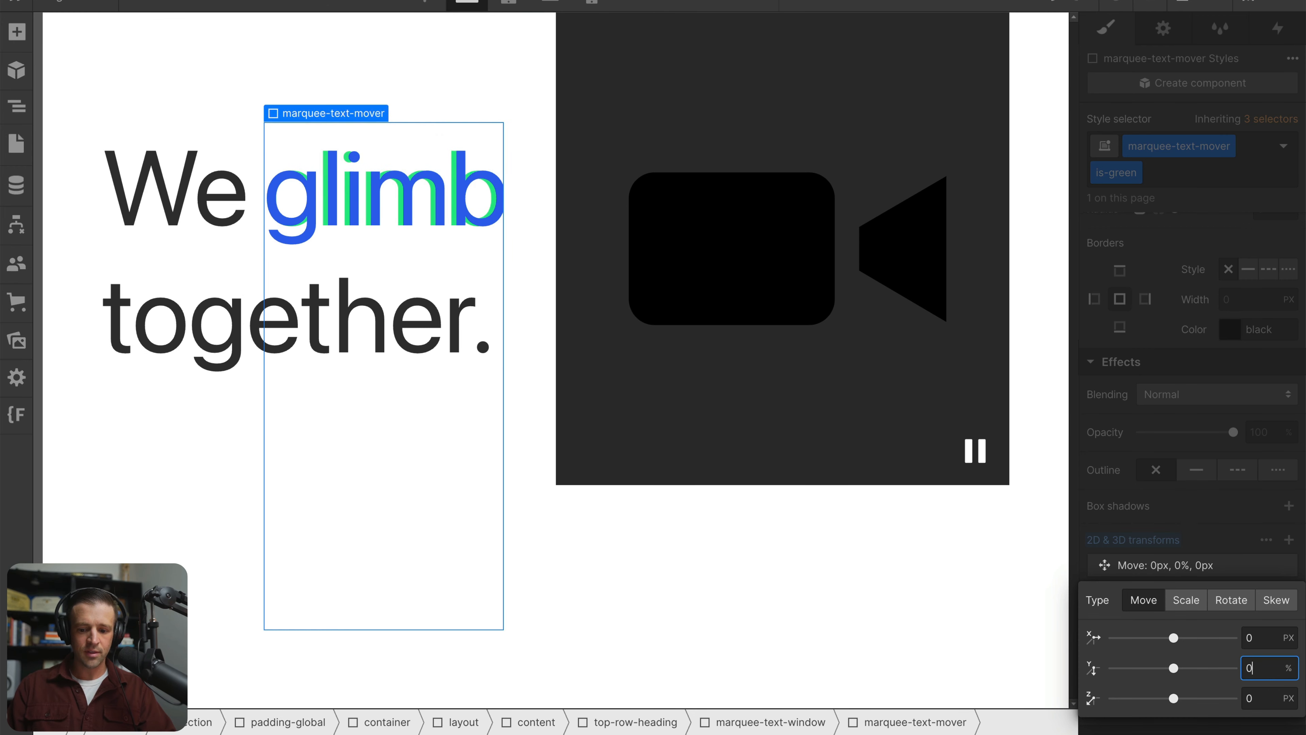
pyautogui.hotkey('shift', 'Down')
pyautogui.hotkey('shift', 'Down')
pyautogui.hotkey('shift', 'Down')
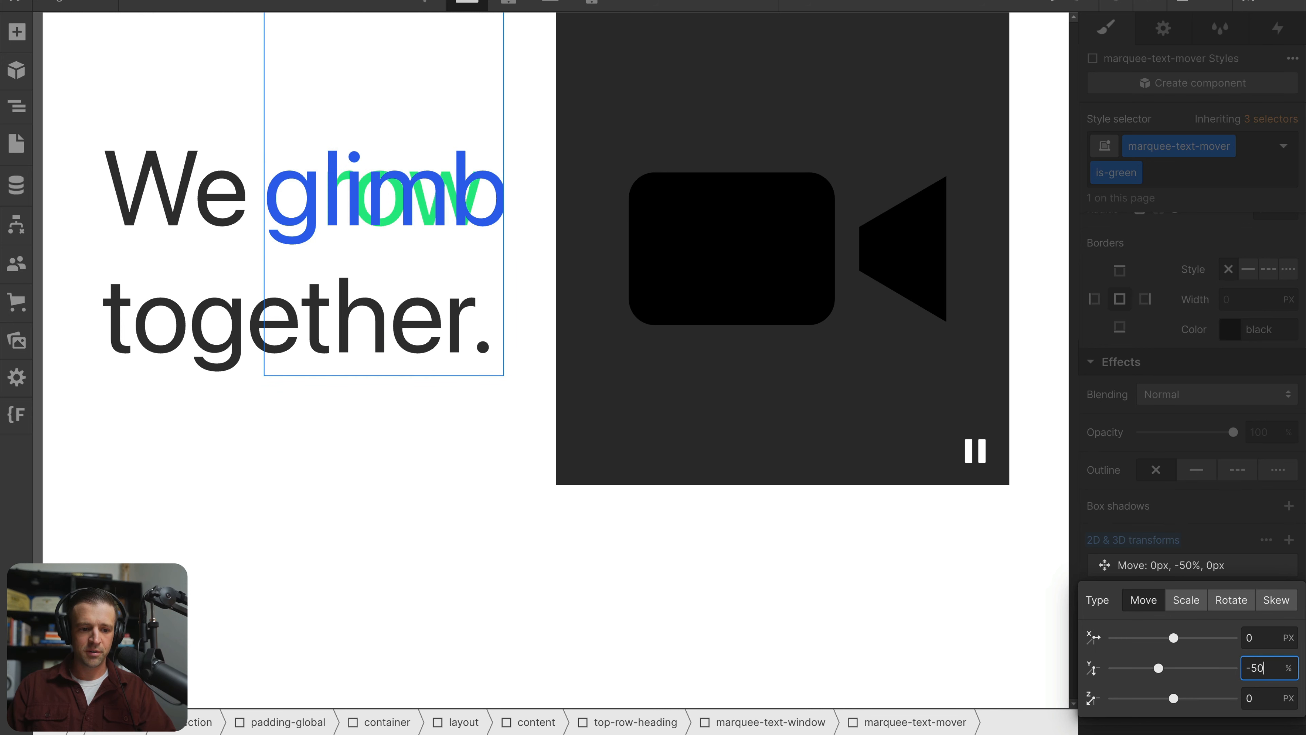
pyautogui.hotkey('shift', 'Down')
pyautogui.hotkey('shift', 'Down')
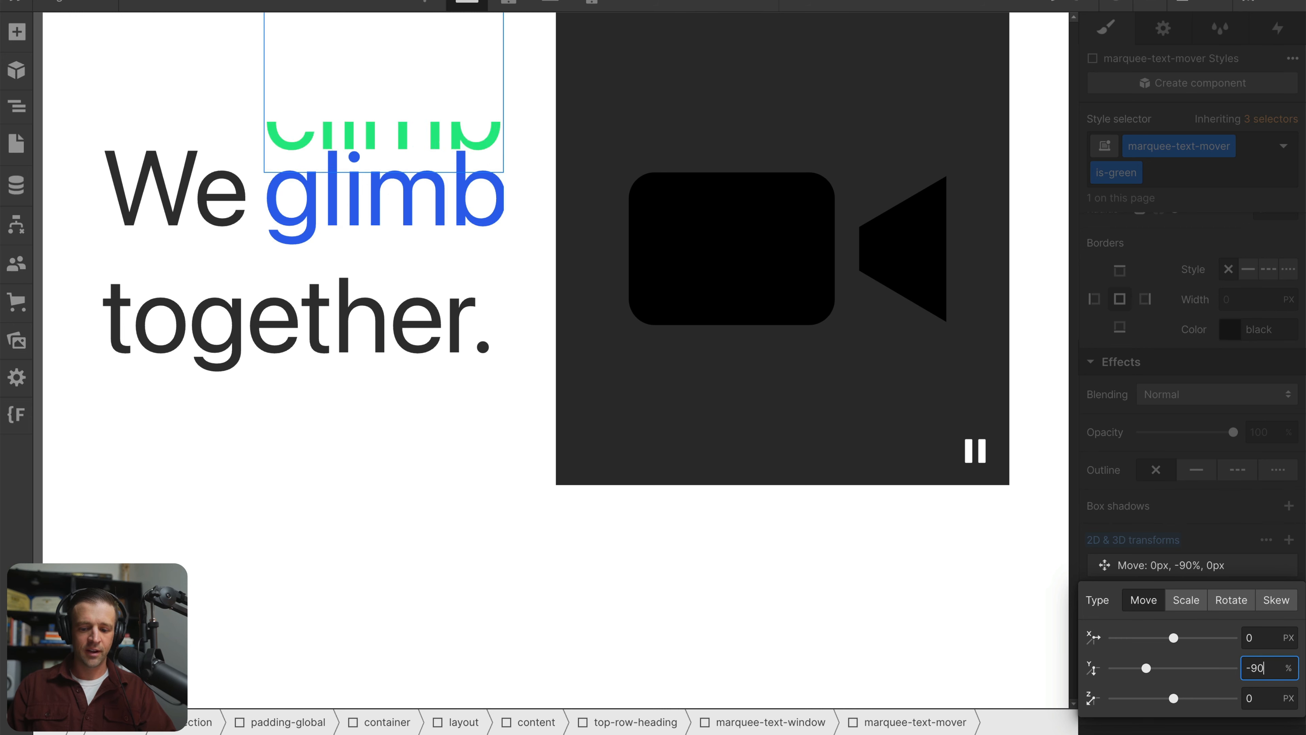
pyautogui.press('BackSpace')
pyautogui.write('5')
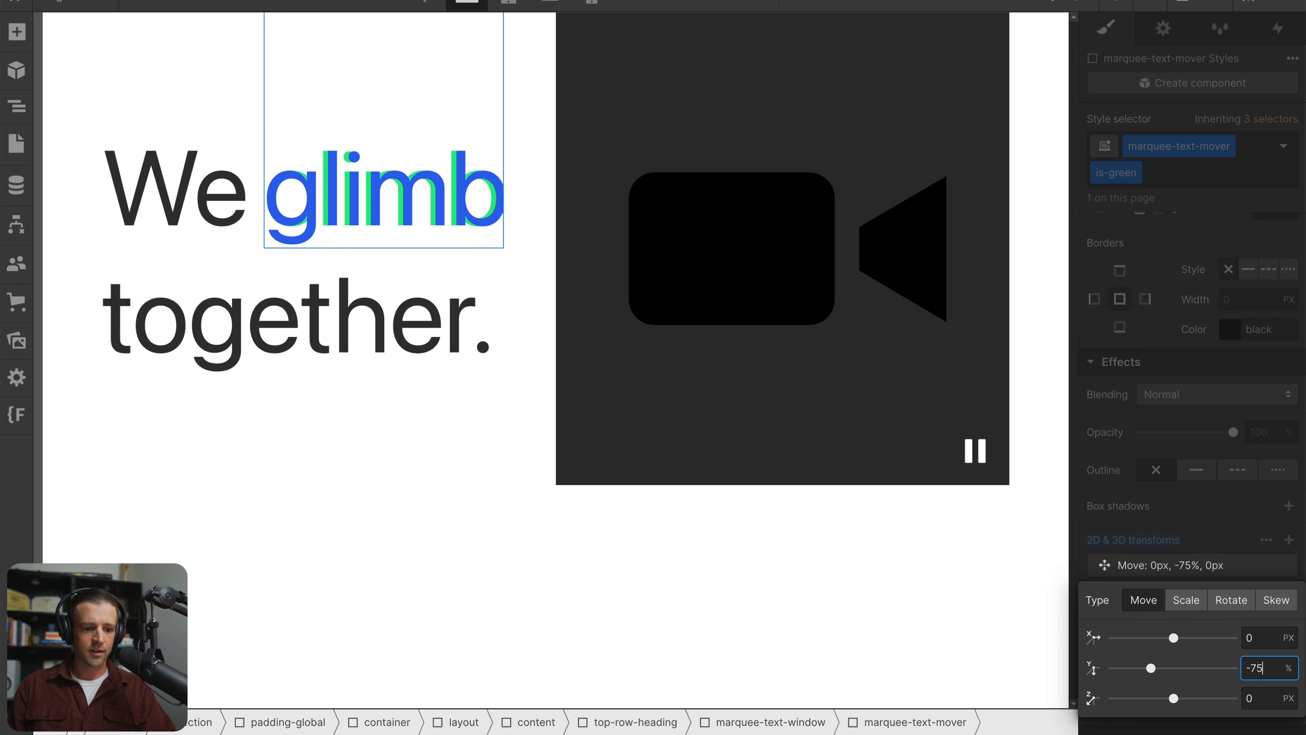
# Test the green mover's vertical offset around -90%, -81% and -75%, and remove its Move transform
pyautogui.press('BackSpace')
pyautogui.press('BackSpace')
pyautogui.write('60')
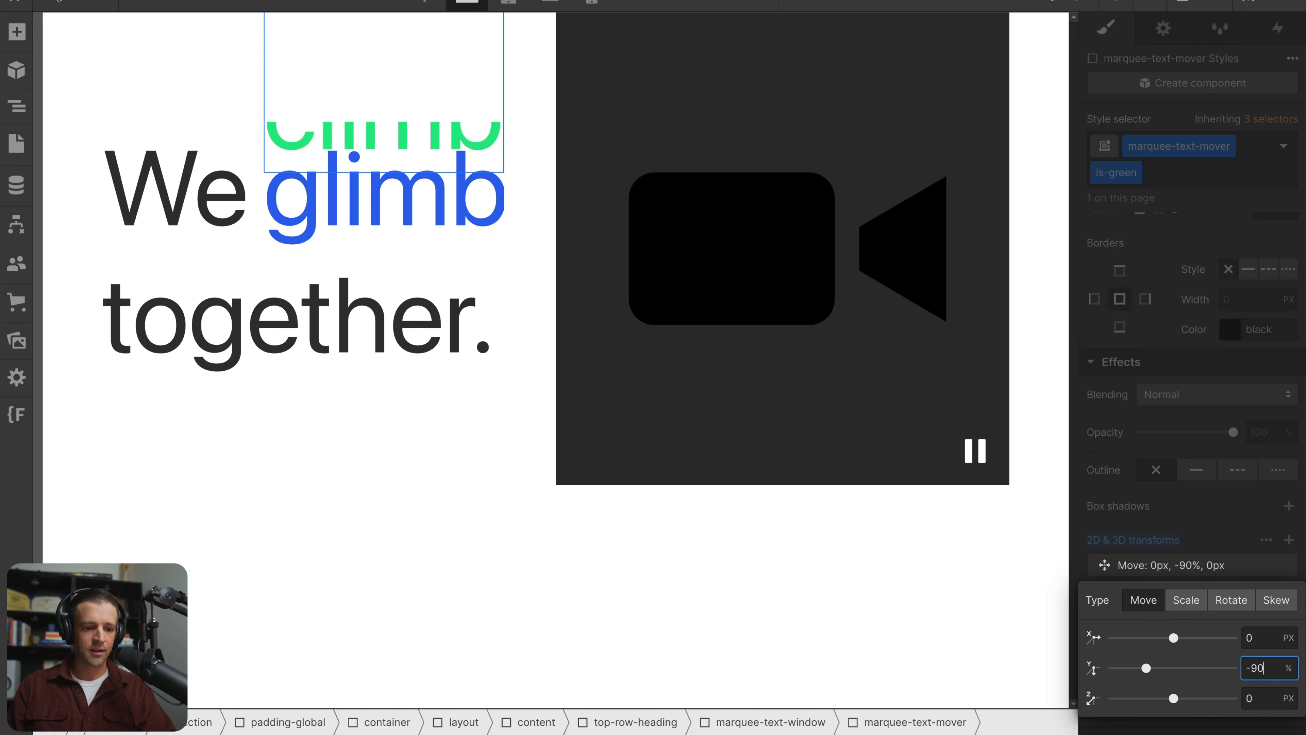
pyautogui.hotkey('shift', 'Down')
pyautogui.hotkey('shift', 'Down')
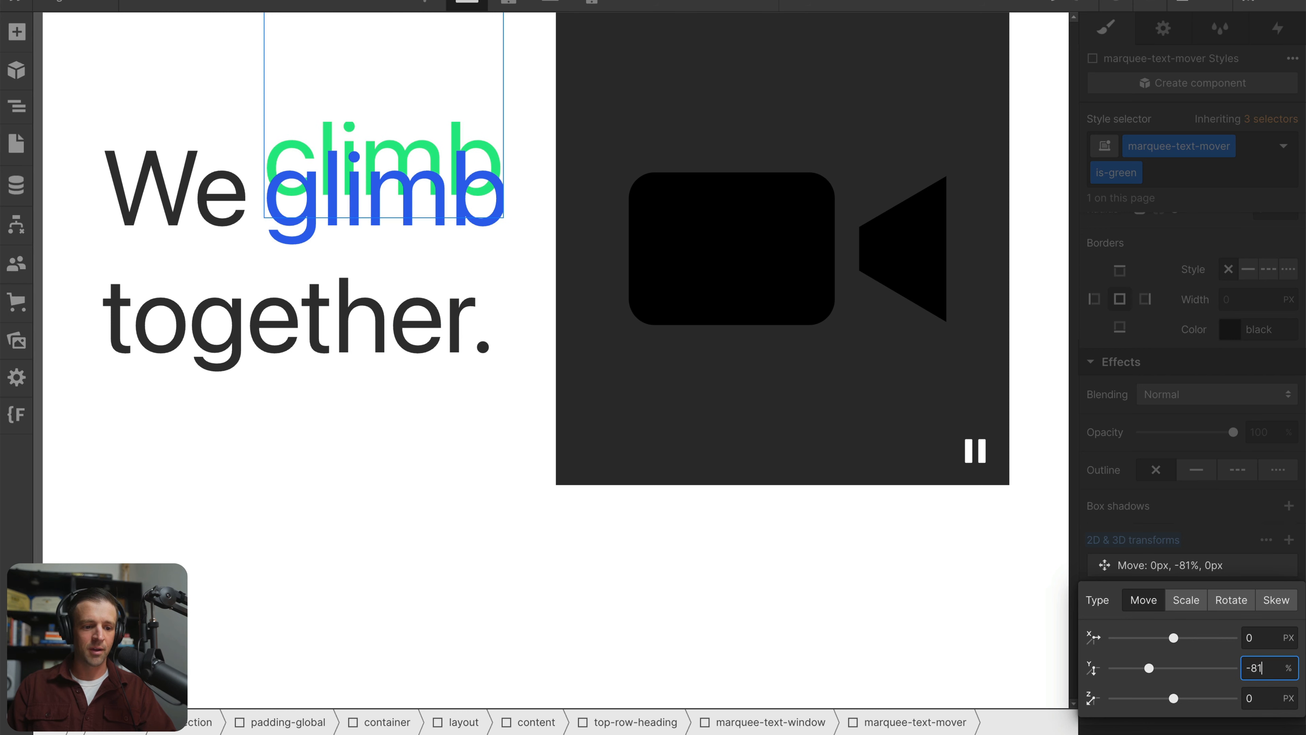
pyautogui.press('Up')
pyautogui.press('Up')
pyautogui.press('Up')
pyautogui.press('Up')
pyautogui.press('Up')
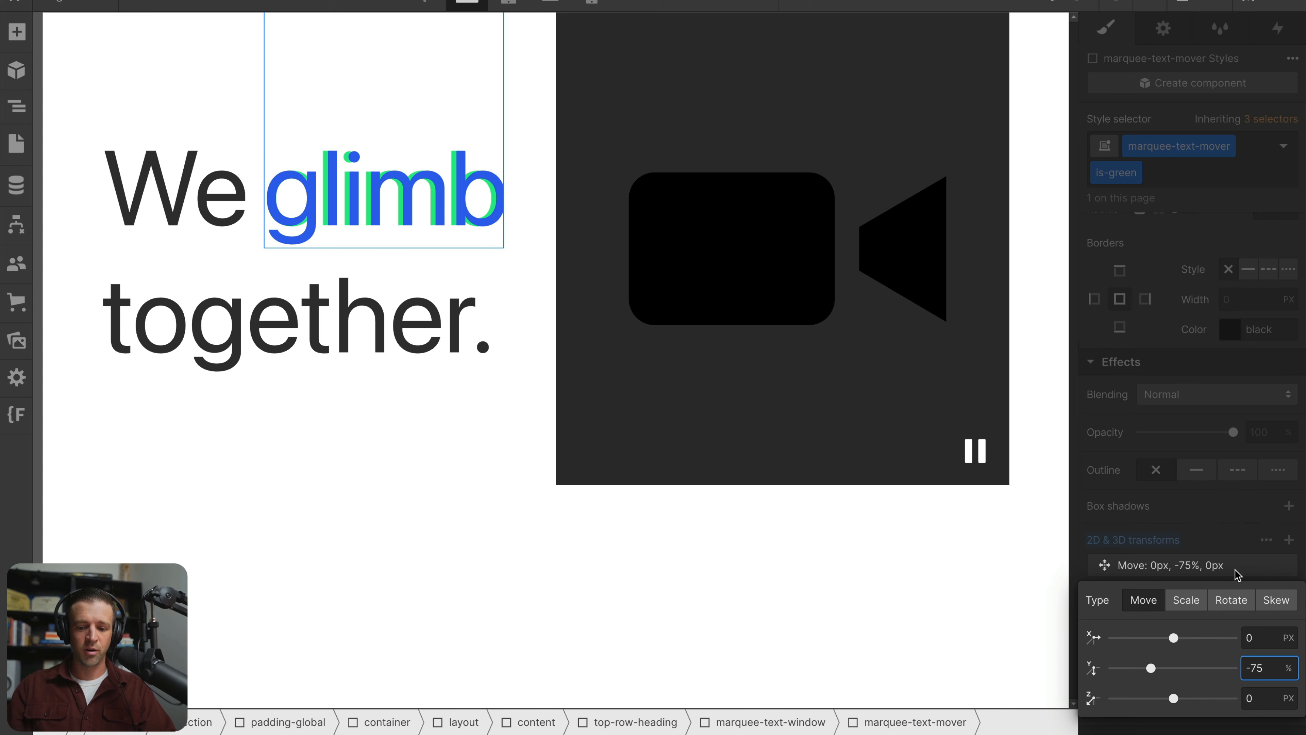
pyautogui.click(1150, 498)
pyautogui.keyDown('alt'); pyautogui.click(1145, 537); pyautogui.keyUp('alt')
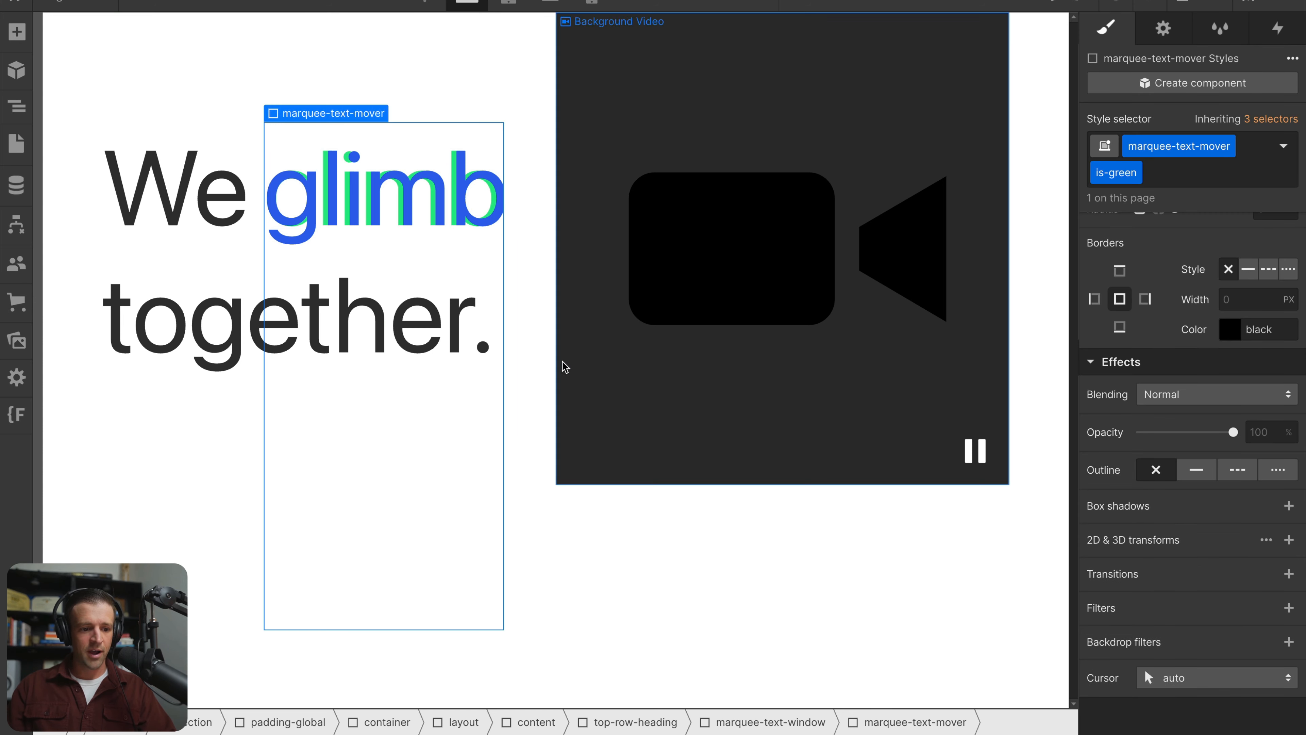
# Add a Move transform with a vertical offset of -25% to the blue marquee-text-mover
pyautogui.click(16, 106)
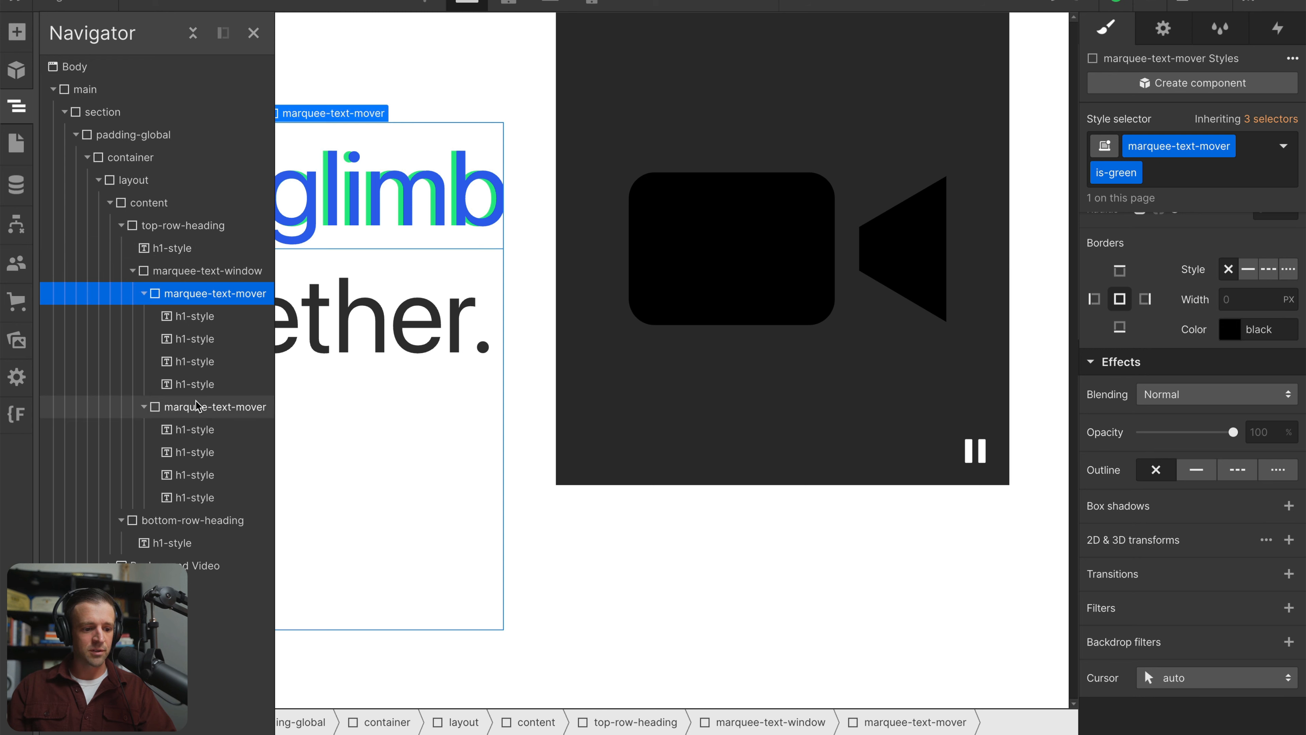
pyautogui.click(188, 408)
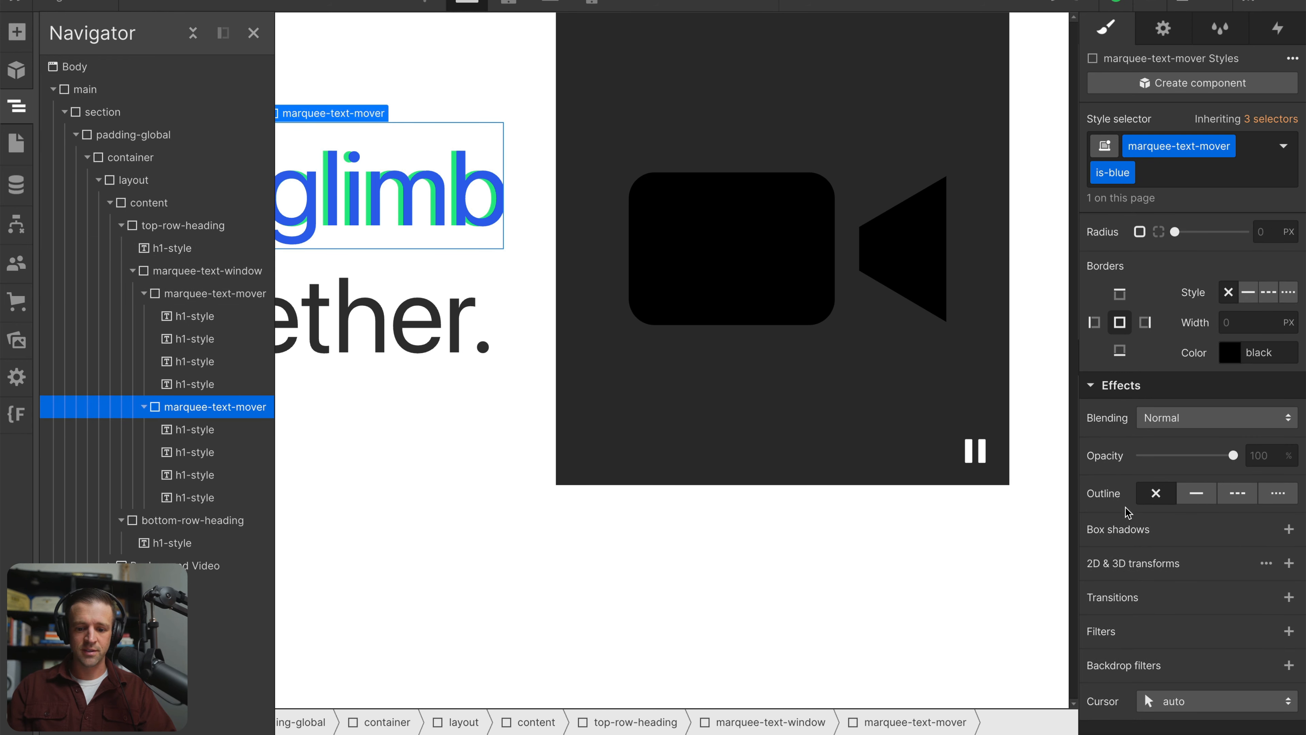
pyautogui.click(1288, 565)
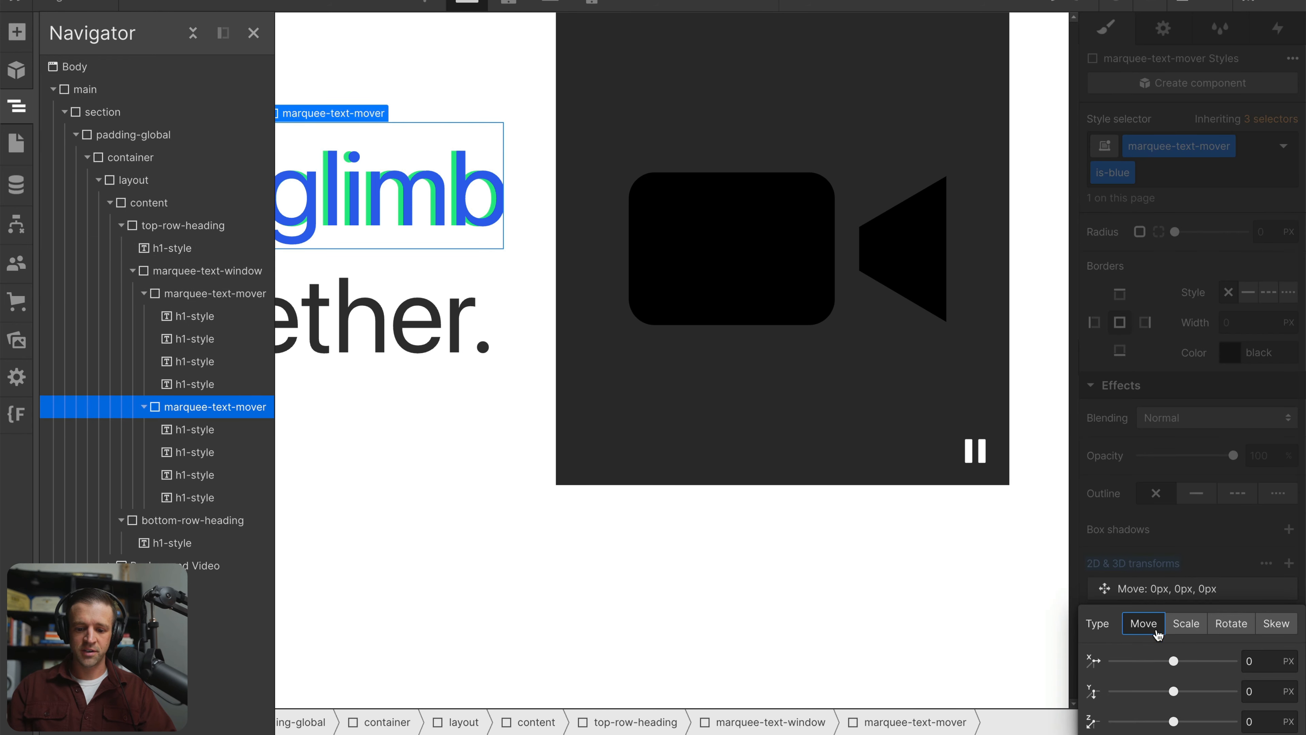
pyautogui.press('z')
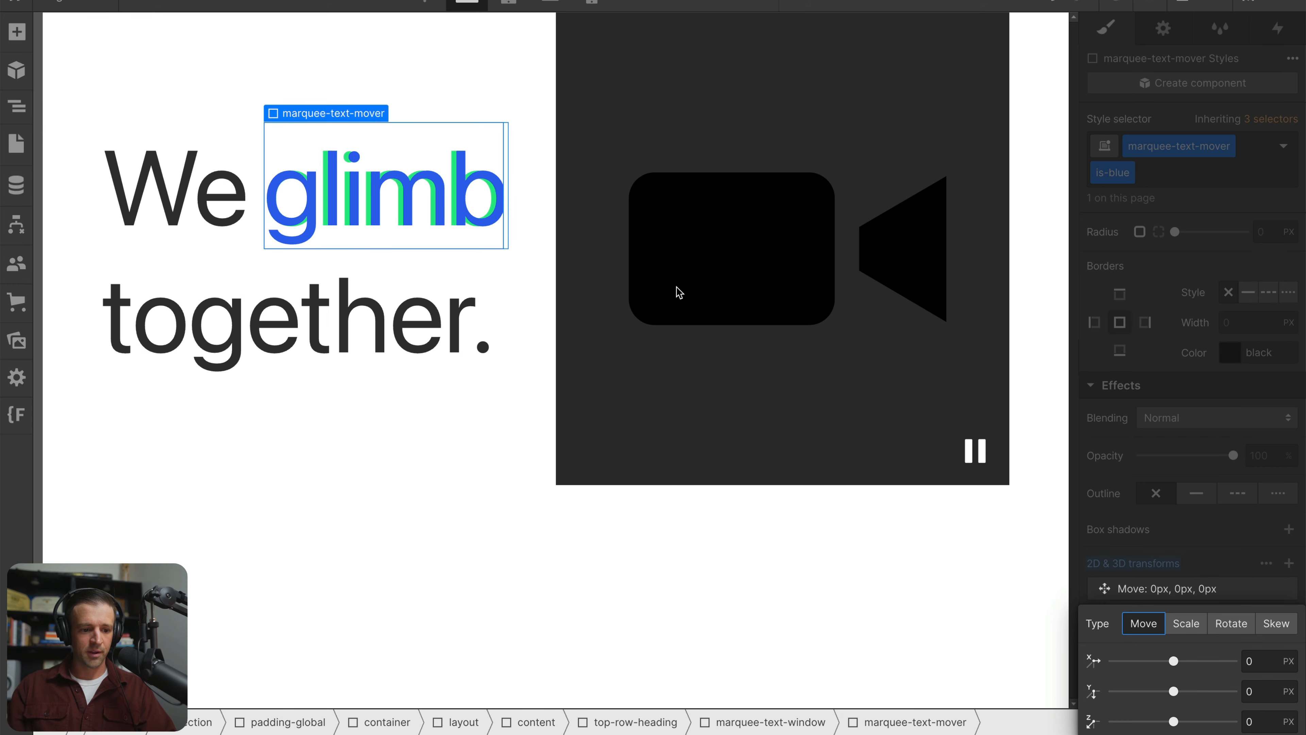
pyautogui.click(1269, 696)
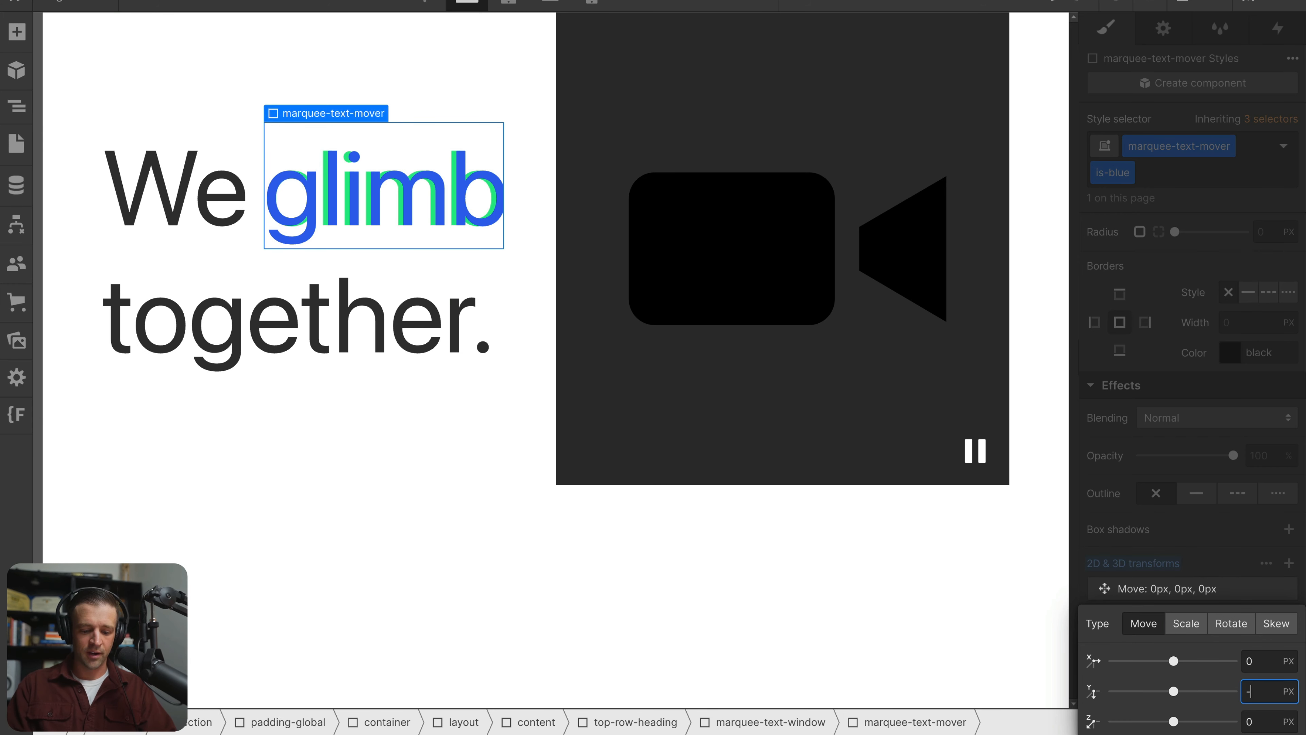
pyautogui.write('-25%')
pyautogui.press('Return')
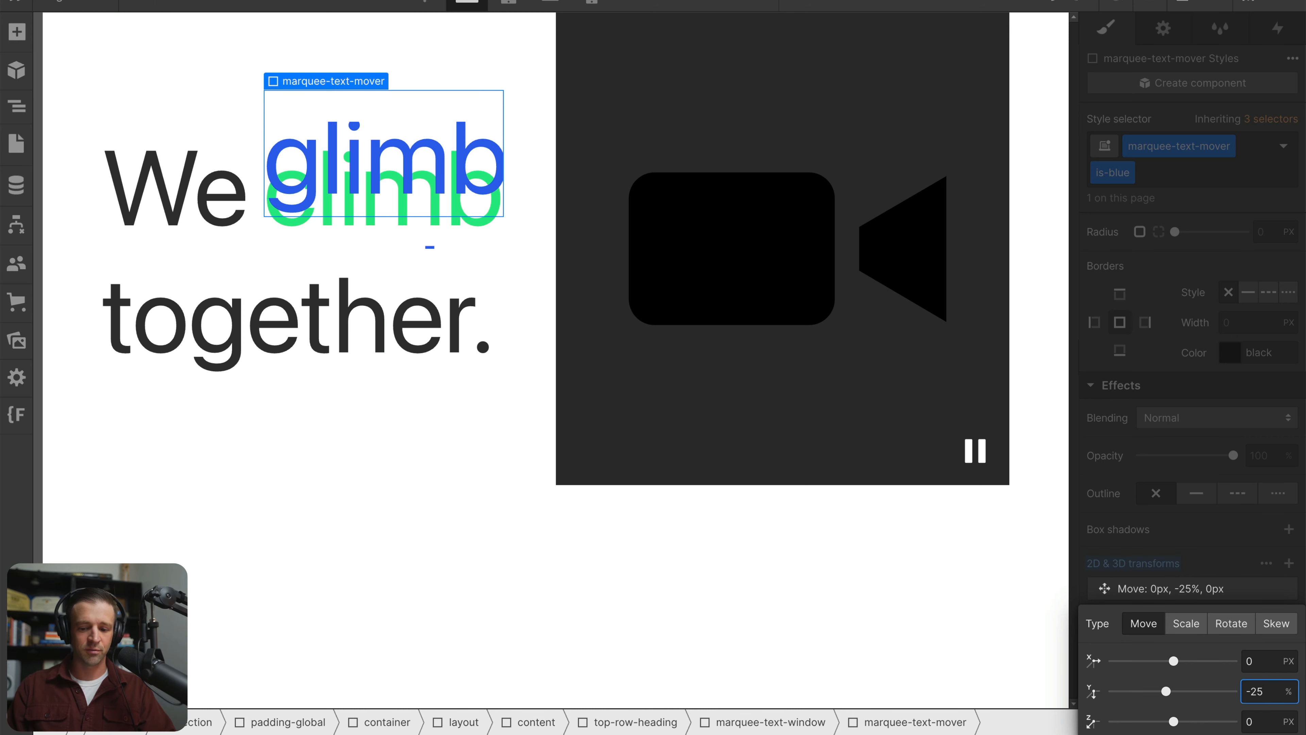
# Try vertical offsets of -50%, -100% and -200% on the blue mover's Move transform
pyautogui.press('BackSpace')
pyautogui.press('BackSpace')
pyautogui.write('50')
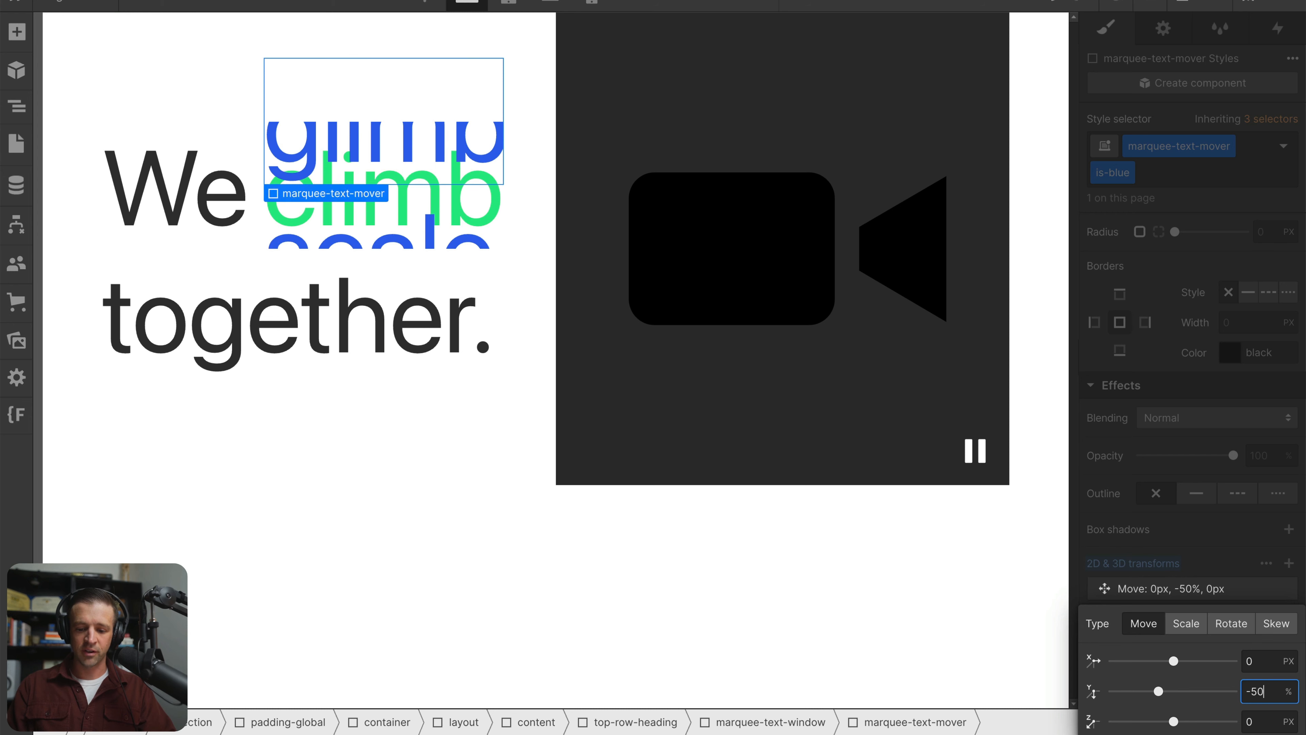
pyautogui.press('BackSpace')
pyautogui.press('BackSpace')
pyautogui.write('100')
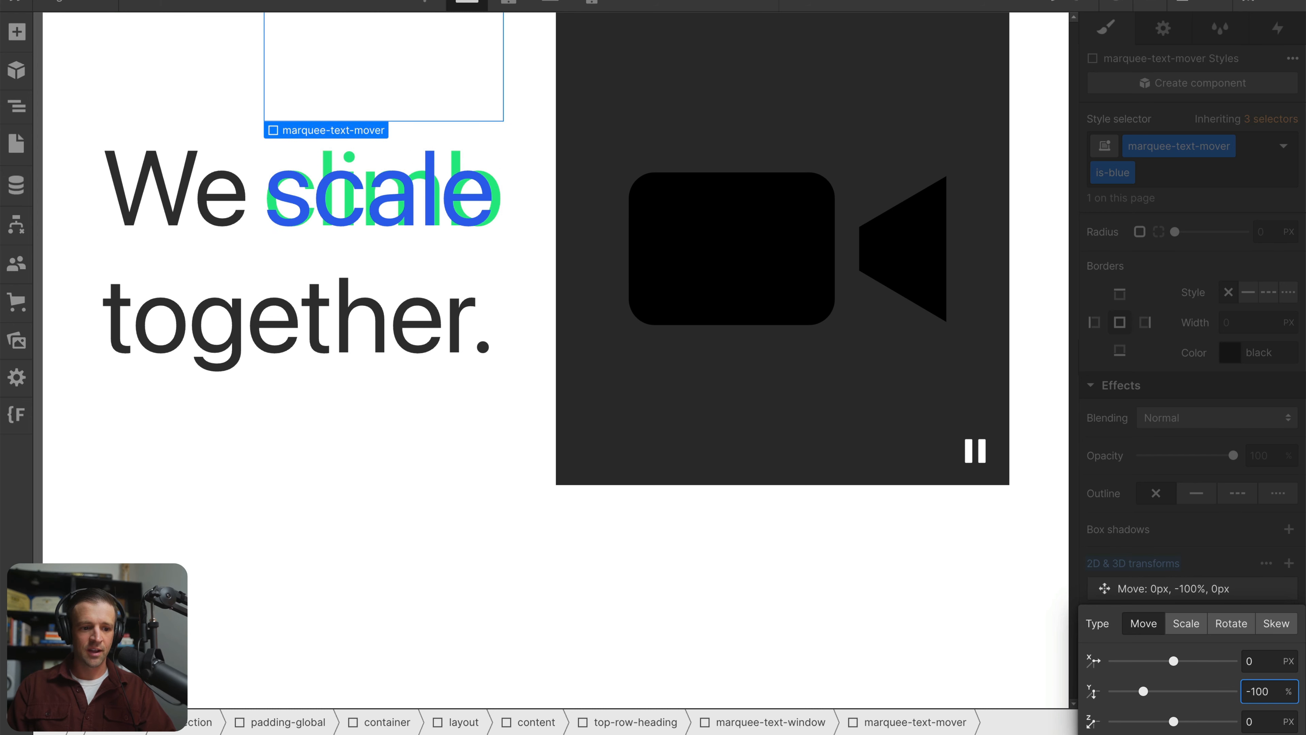
pyautogui.press('BackSpace')
pyautogui.press('BackSpace')
pyautogui.press('BackSpace')
pyautogui.write('200')
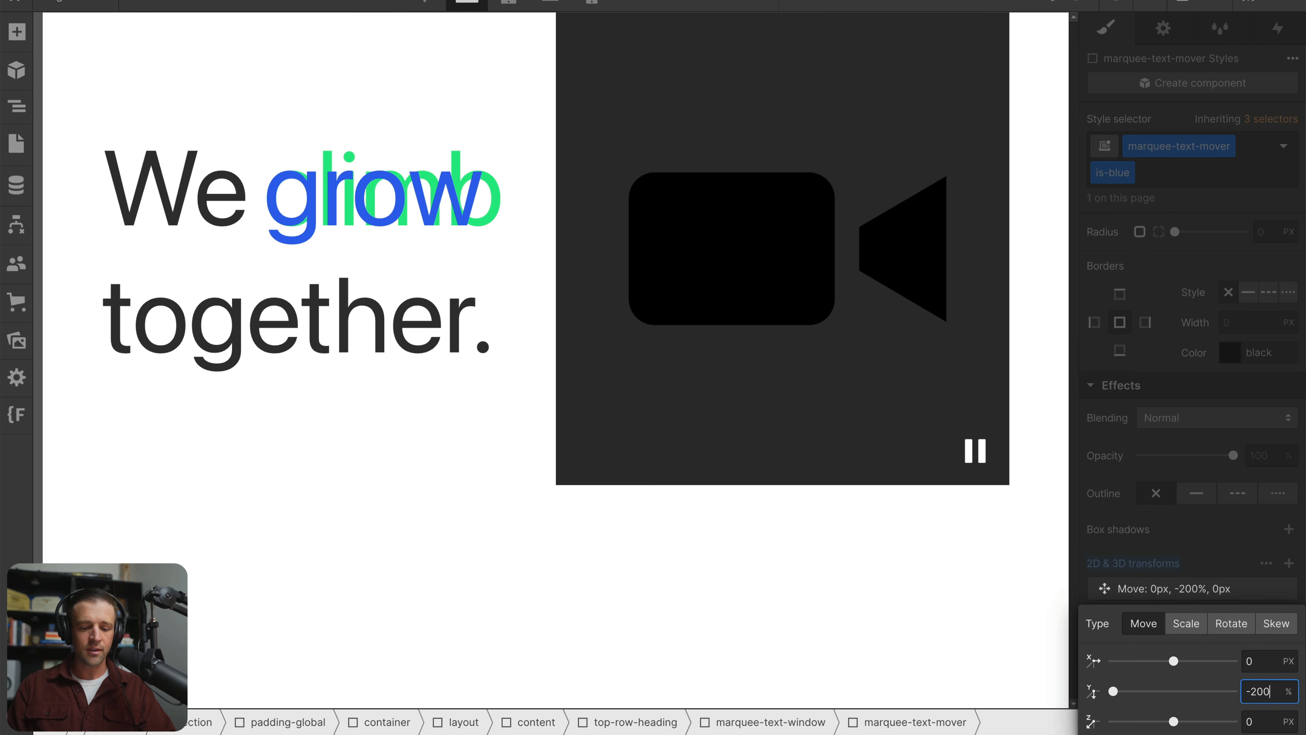
# Try a vertical offset of -300% on the blue mover and remove its Move transform
pyautogui.press('BackSpace')
pyautogui.press('BackSpace')
pyautogui.press('BackSpace')
pyautogui.write('300')
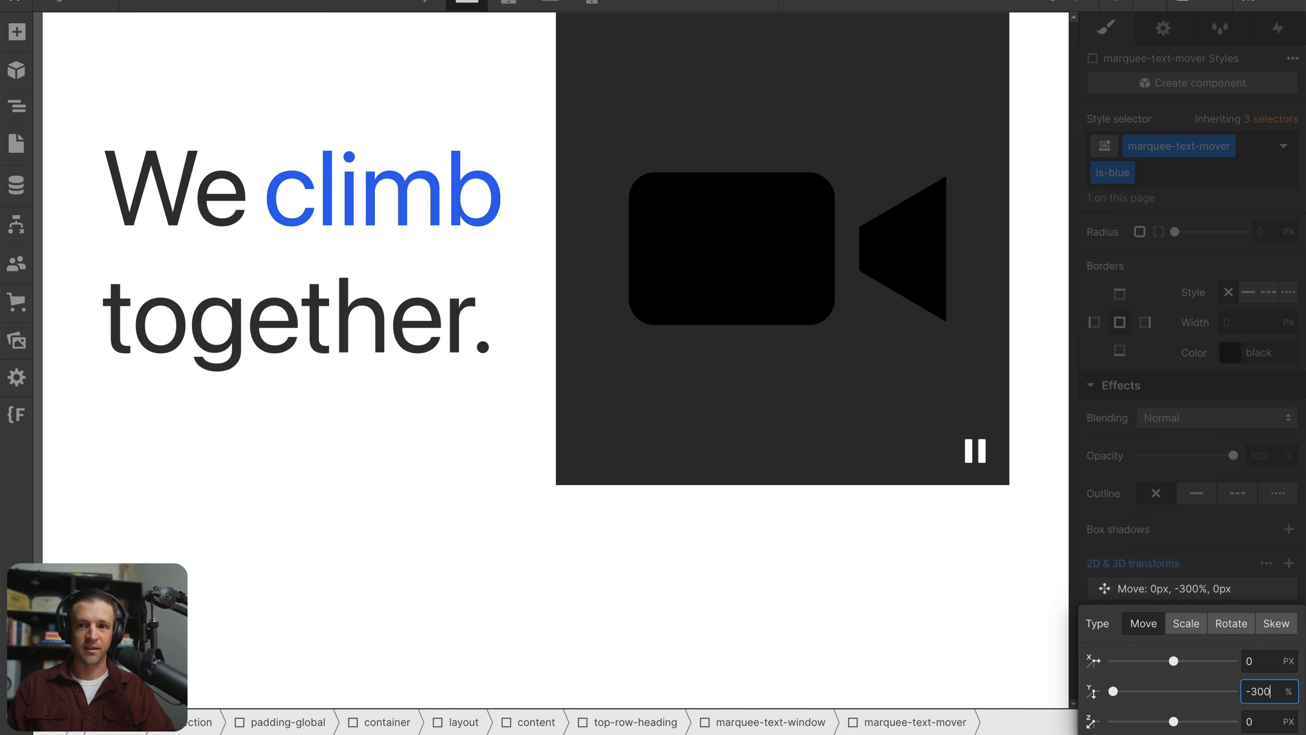
pyautogui.click(1251, 554)
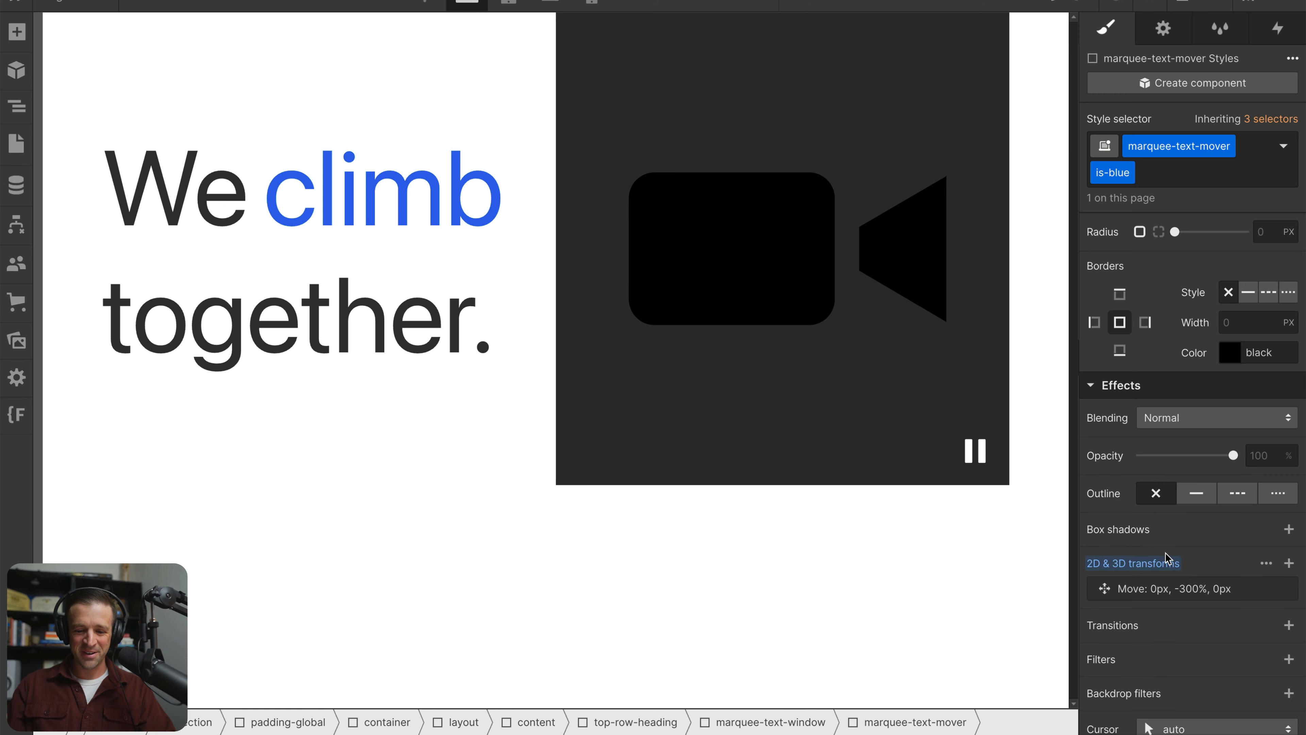
pyautogui.keyDown('alt'); pyautogui.click(1161, 566); pyautogui.keyUp('alt')
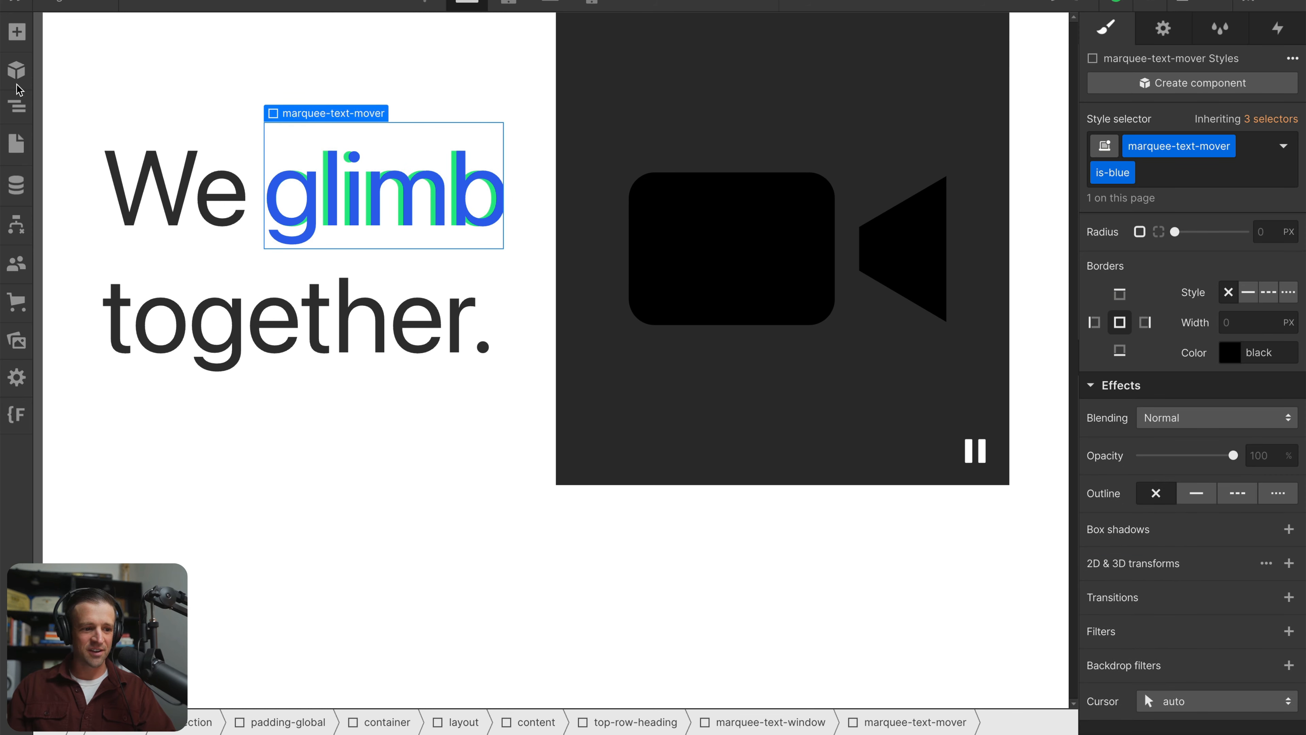
# Edit the page-load marquee-text animation and set the green marquee-text-mover's vertical move at 0.00 s to -25%
pyautogui.click(17, 106)
pyautogui.click(124, 294)
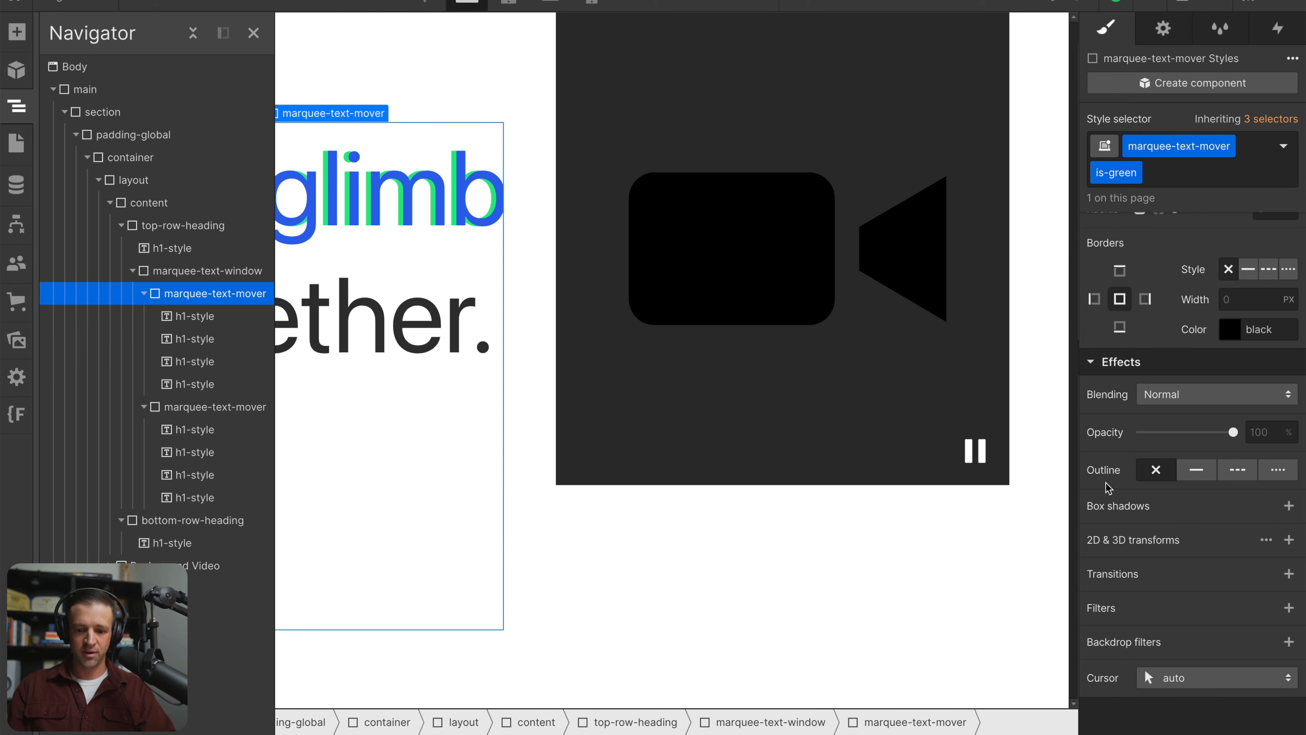
pyautogui.press('h')
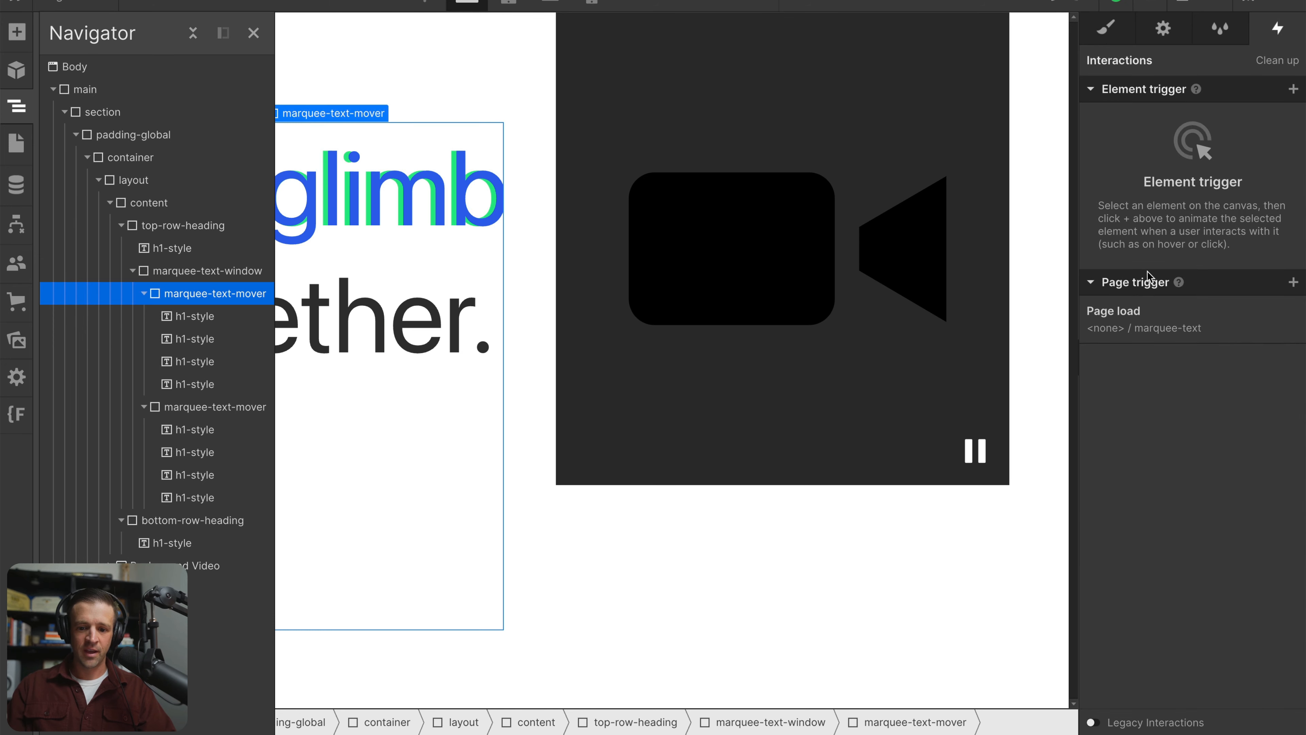
pyautogui.click(1175, 319)
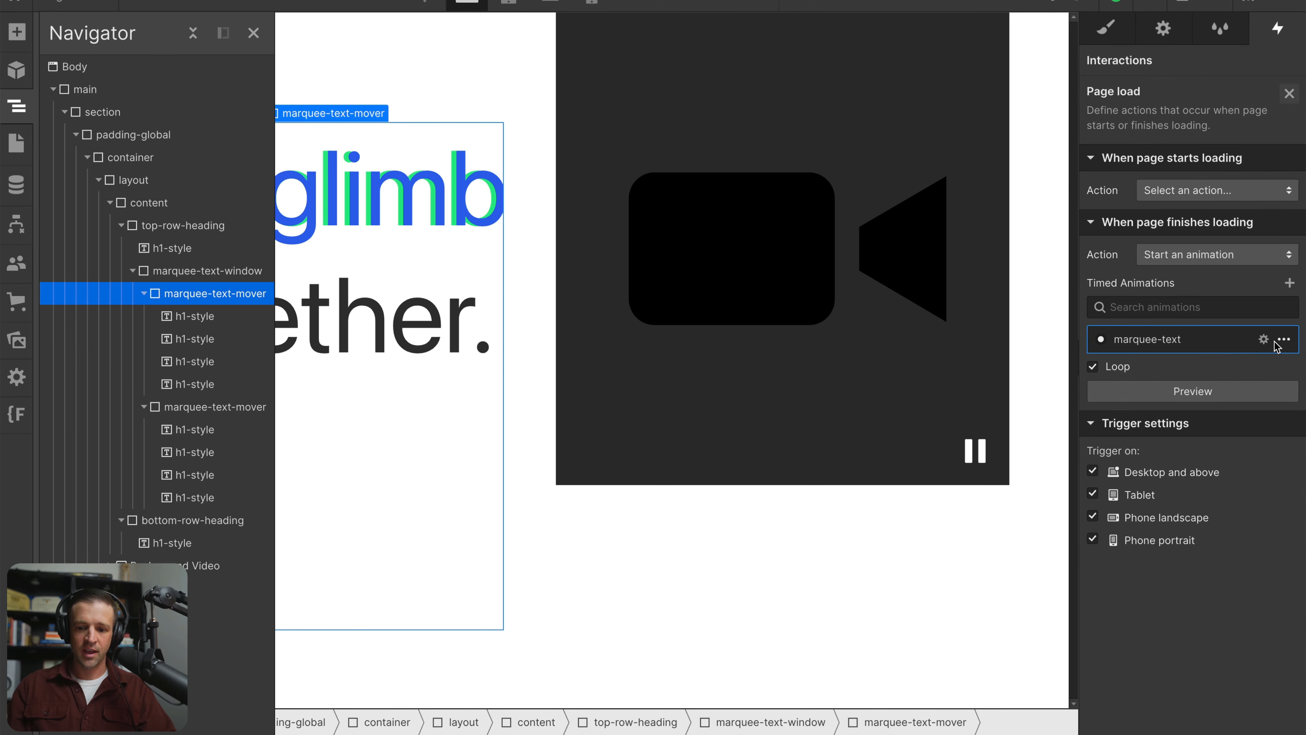
pyautogui.click(1263, 339)
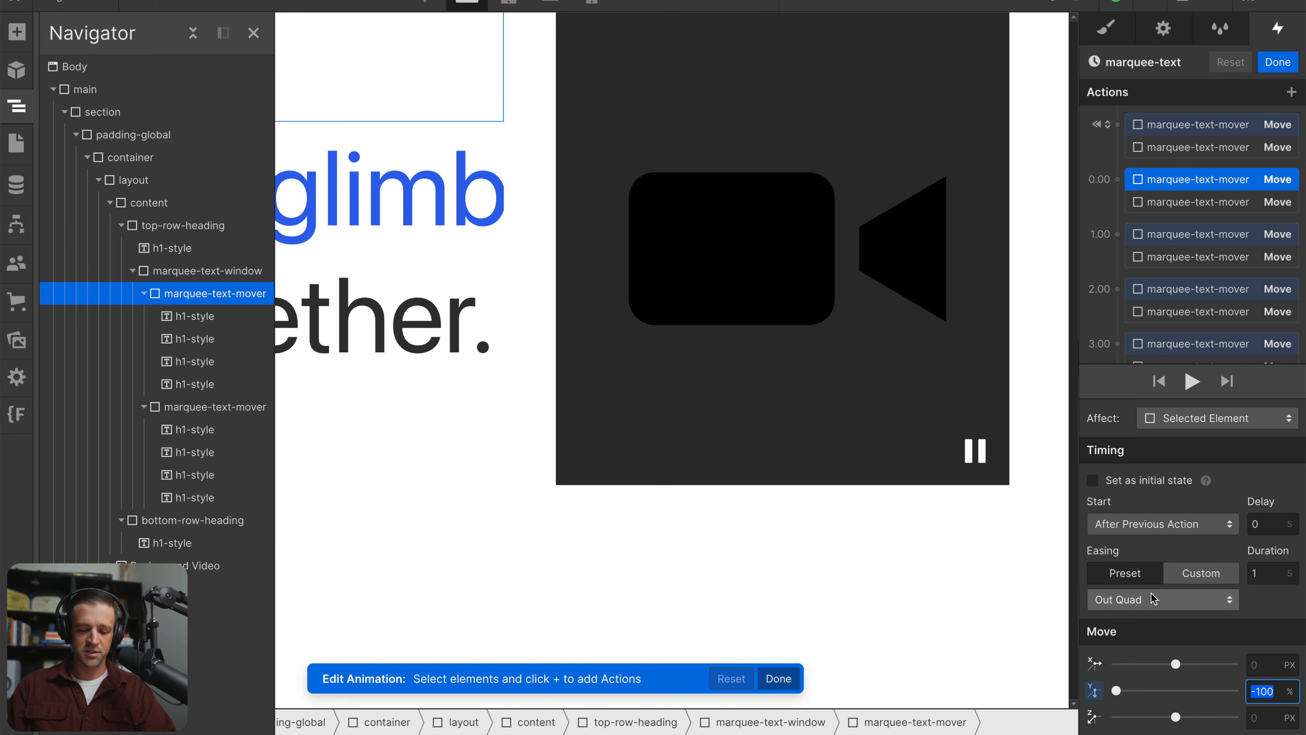
pyautogui.write('-25')
pyautogui.press('Return')
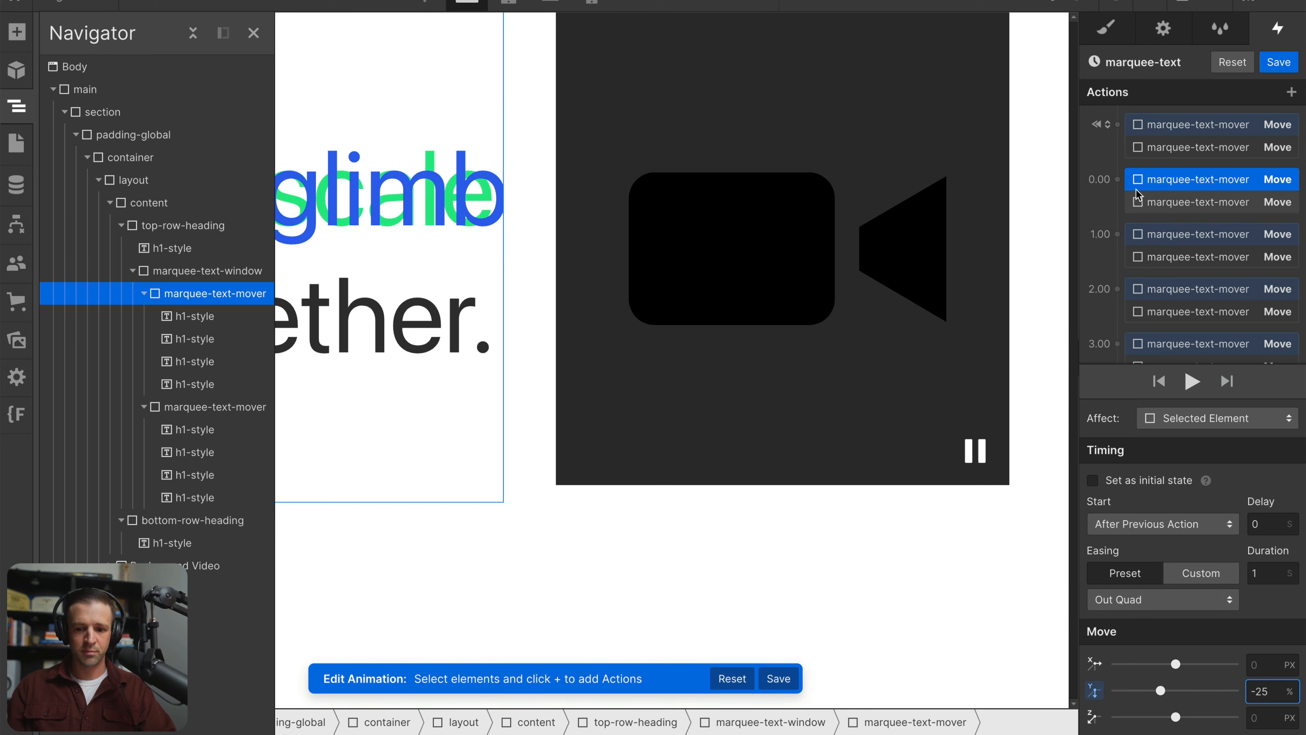
# Set the green mover's vertical moves to -50% at 1.00 s and -75% at 2.00 s
pyautogui.click(1187, 234)
pyautogui.click(1268, 691)
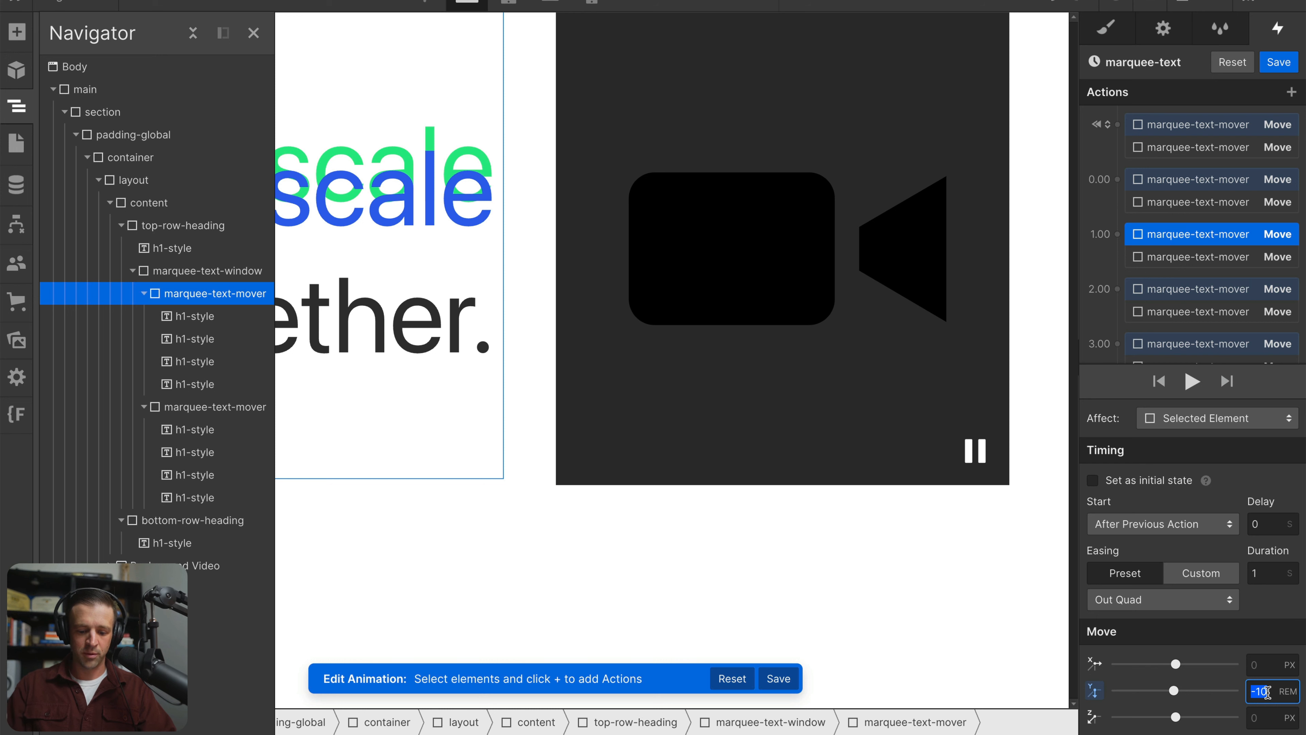
pyautogui.write('-50')
pyautogui.press('Return')
pyautogui.click(1154, 289)
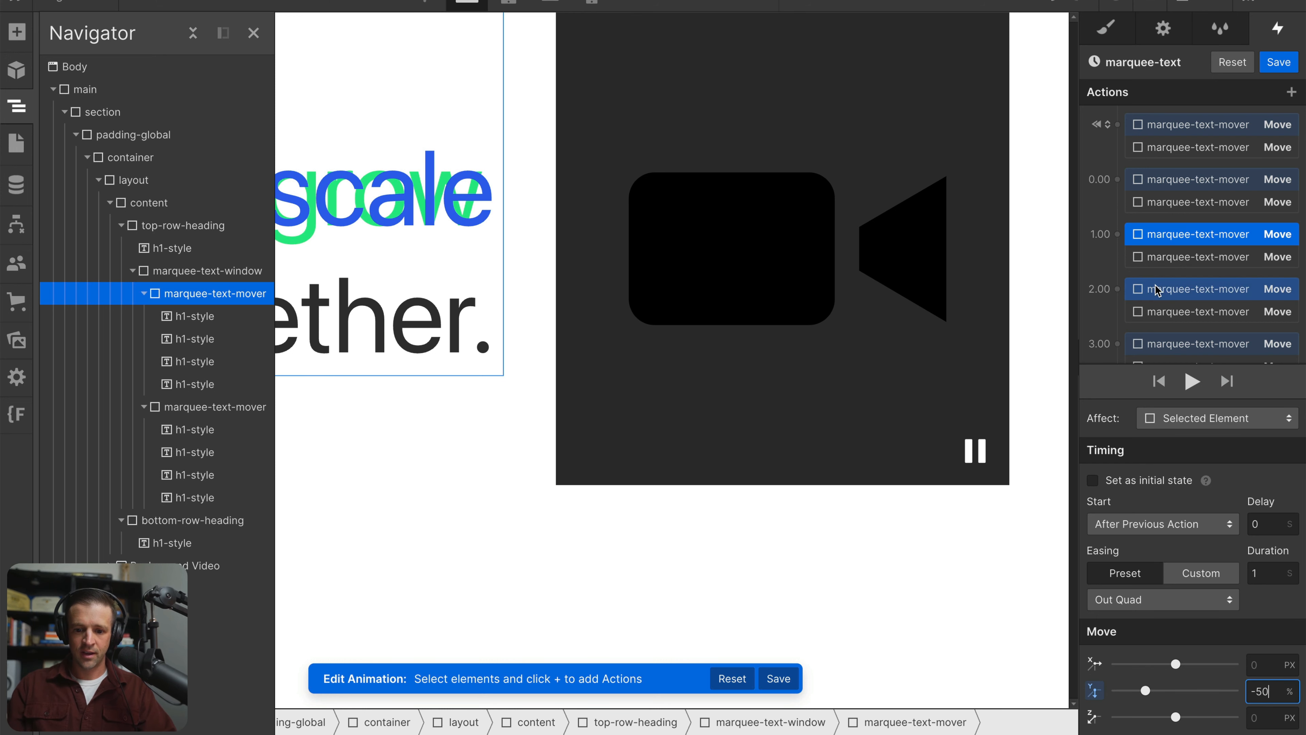
pyautogui.click(1265, 692)
pyautogui.write('-')
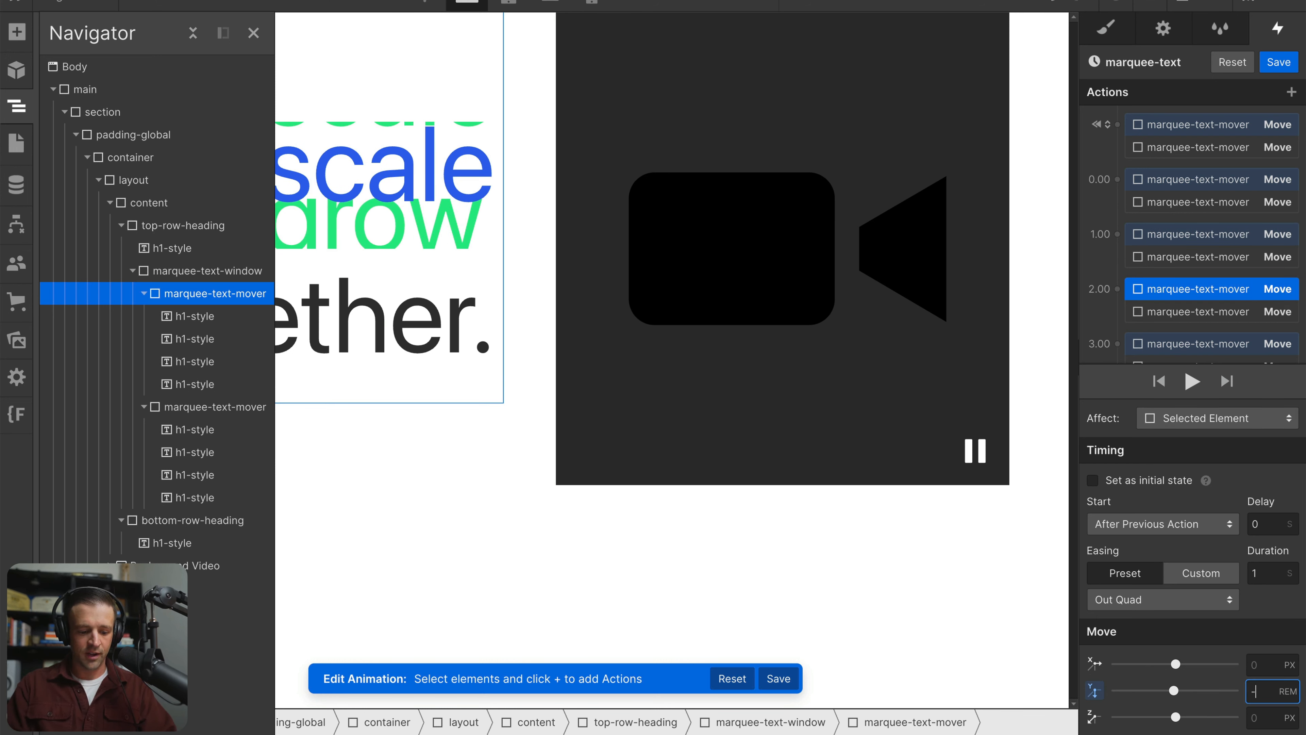
pyautogui.write('75%')
pyautogui.press('Return')
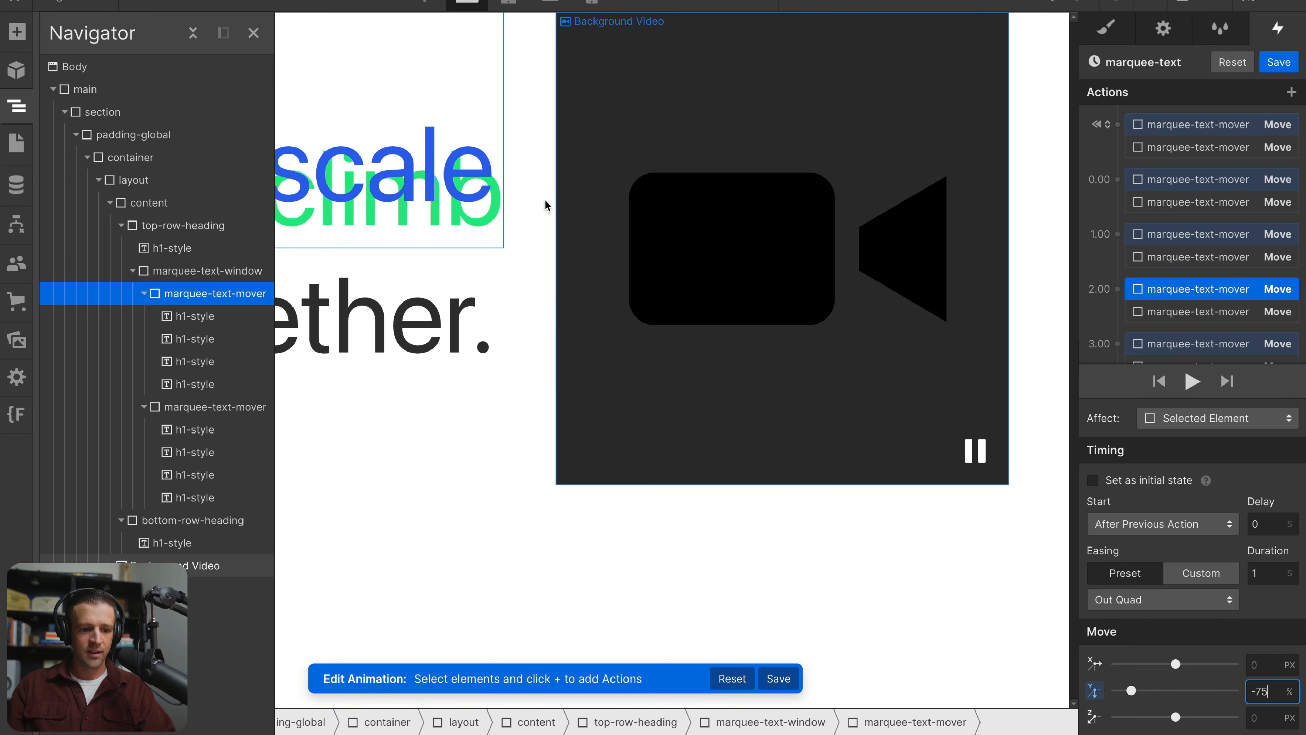
# Set the green mover's vertical move at 3.00 s to 0%
pyautogui.click(1291, 346)
pyautogui.click(1268, 692)
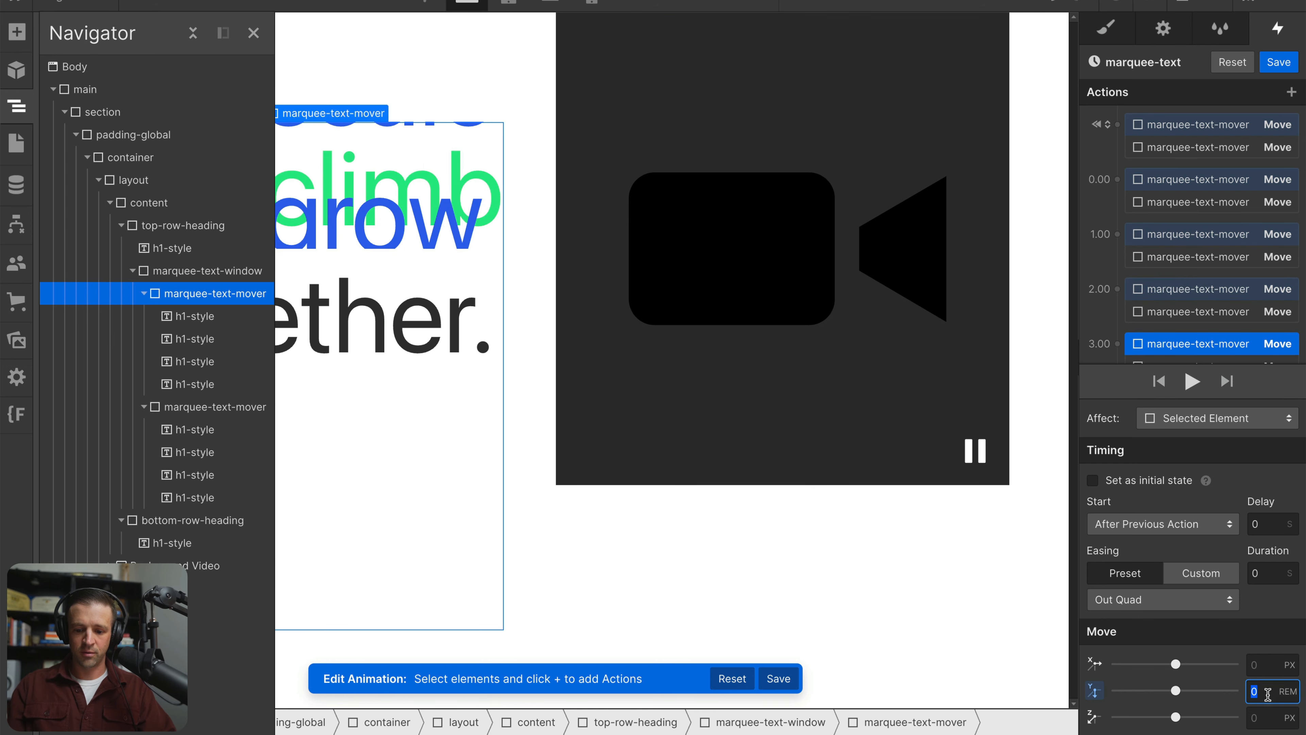
pyautogui.write('%')
pyautogui.press('Return')
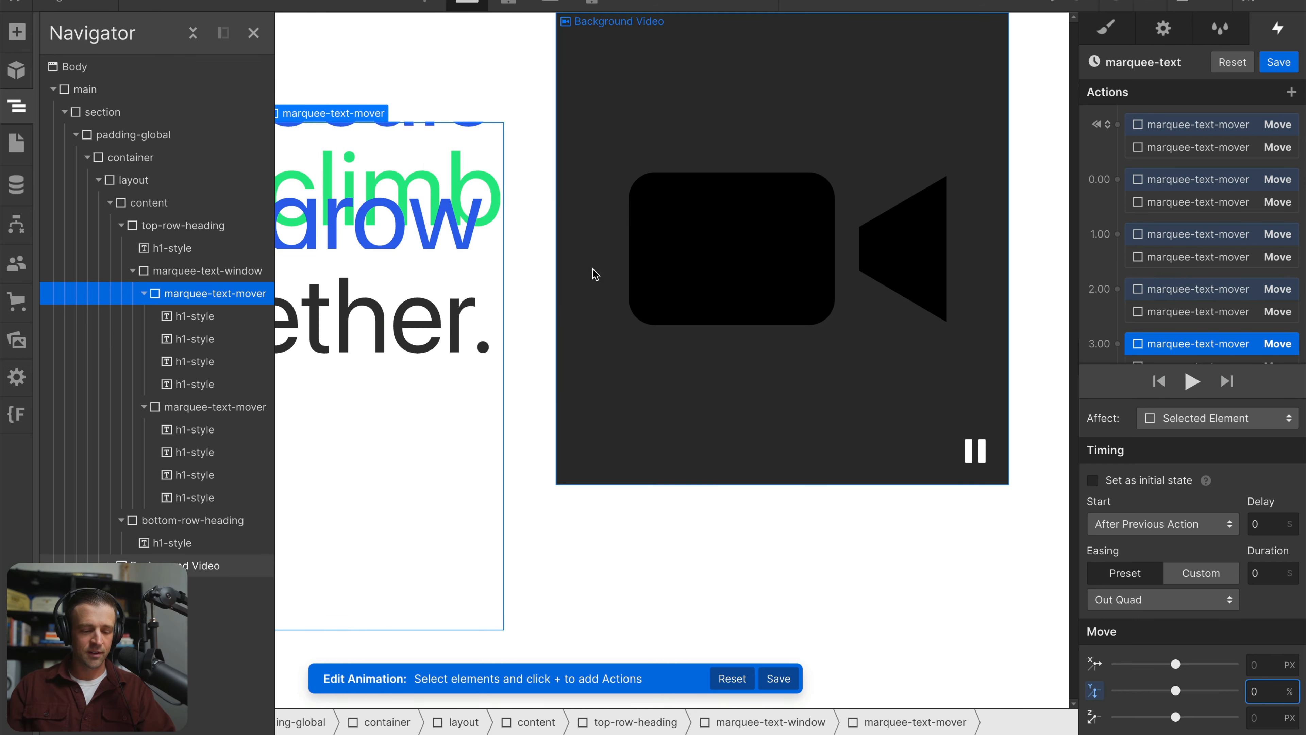
# Check the blue mover's initial and 0.00 s actions, and set its vertical move at 1.00 s to -200%
pyautogui.moveTo(1244, 344); pyautogui.dragTo(1213, 165)
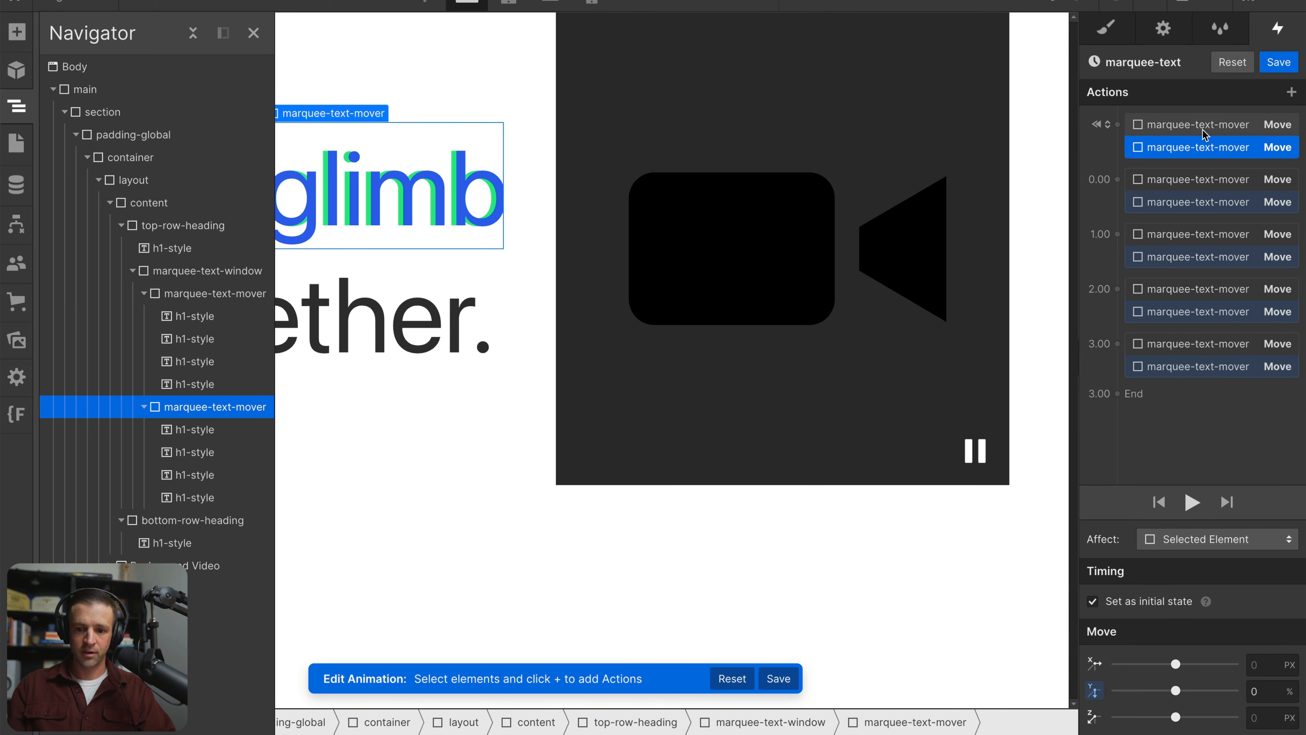
pyautogui.click(1207, 139)
pyautogui.click(1214, 197)
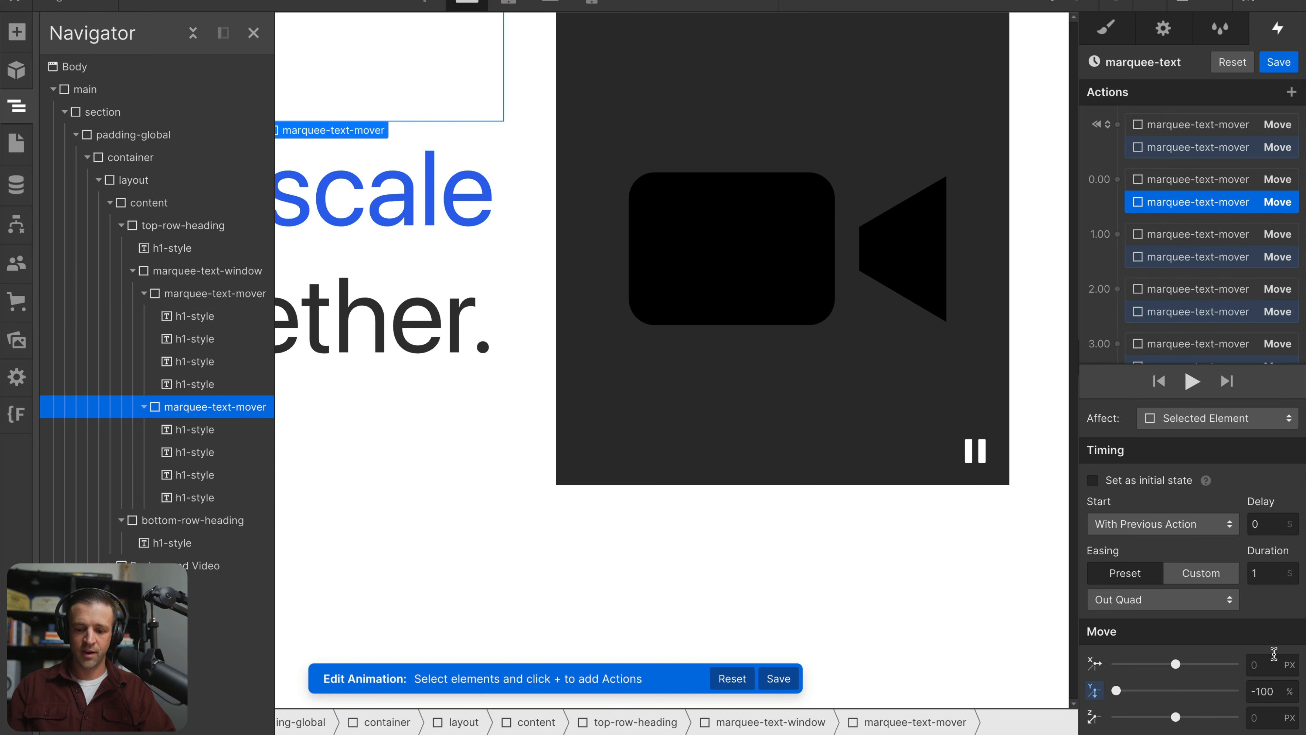
pyautogui.click(1194, 236)
pyautogui.click(1195, 255)
pyautogui.click(1267, 685)
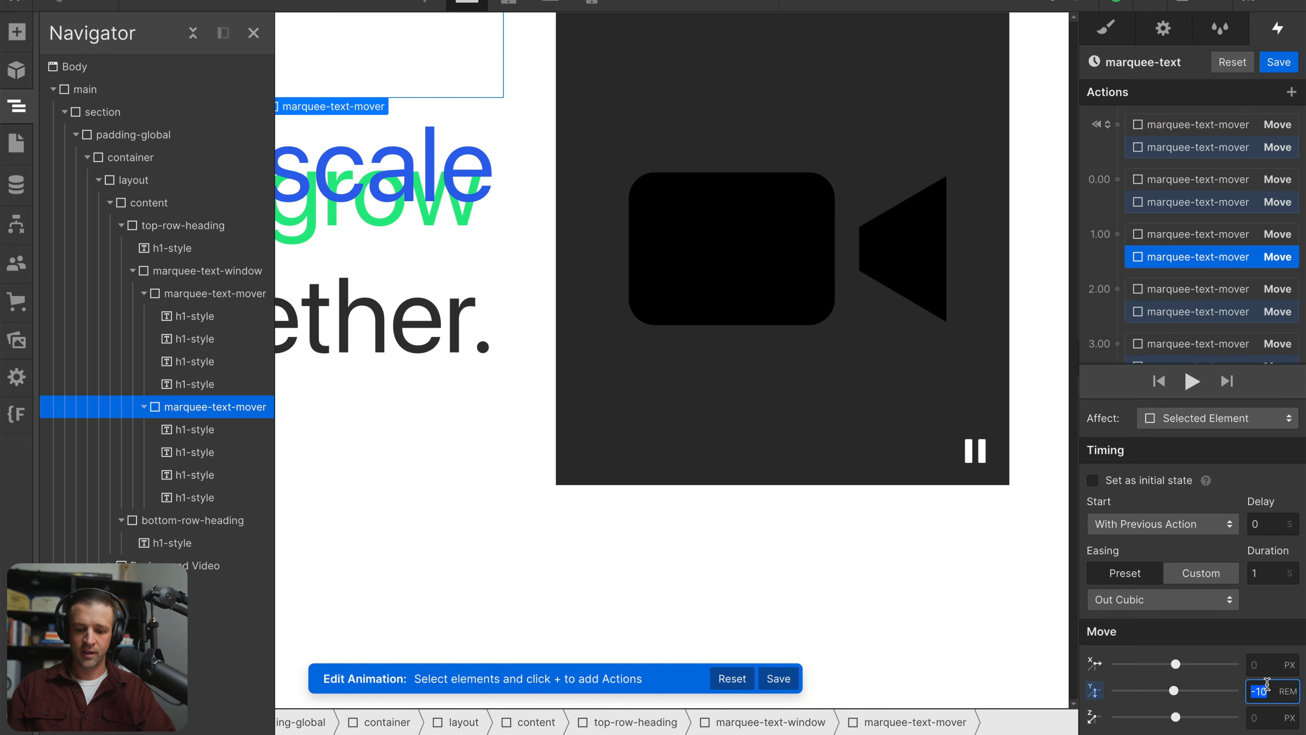
pyautogui.write('-200')
pyautogui.press('Return')
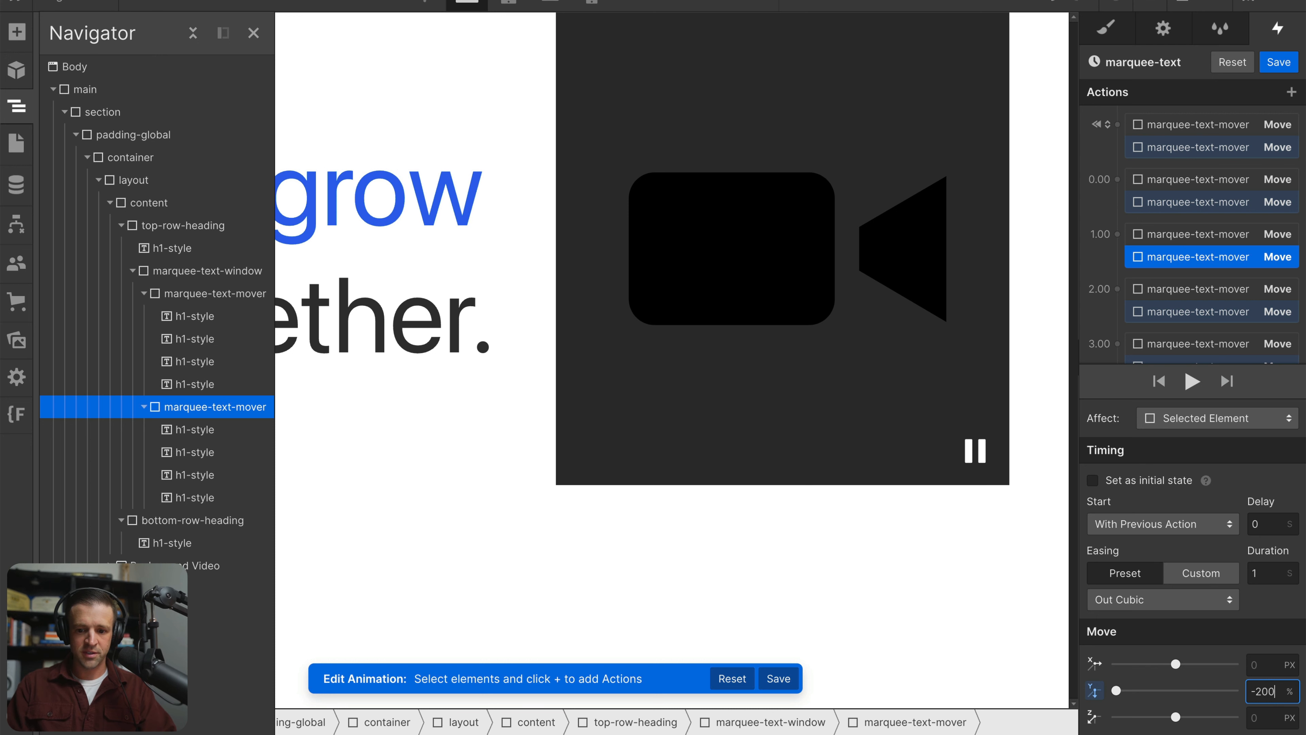
# Set the blue mover's vertical move at 2.00 s to -300%
pyautogui.click(1198, 289)
pyautogui.click(1212, 313)
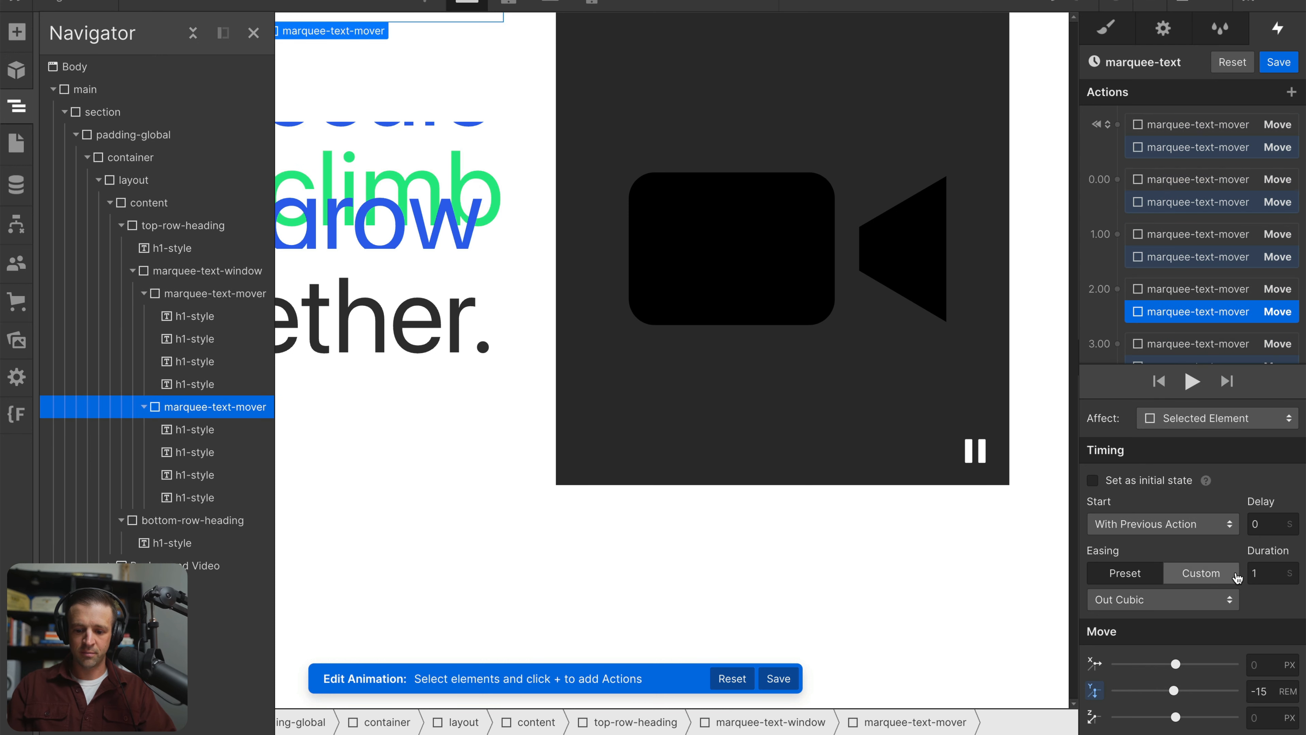
pyautogui.click(1266, 688)
pyautogui.write('-300')
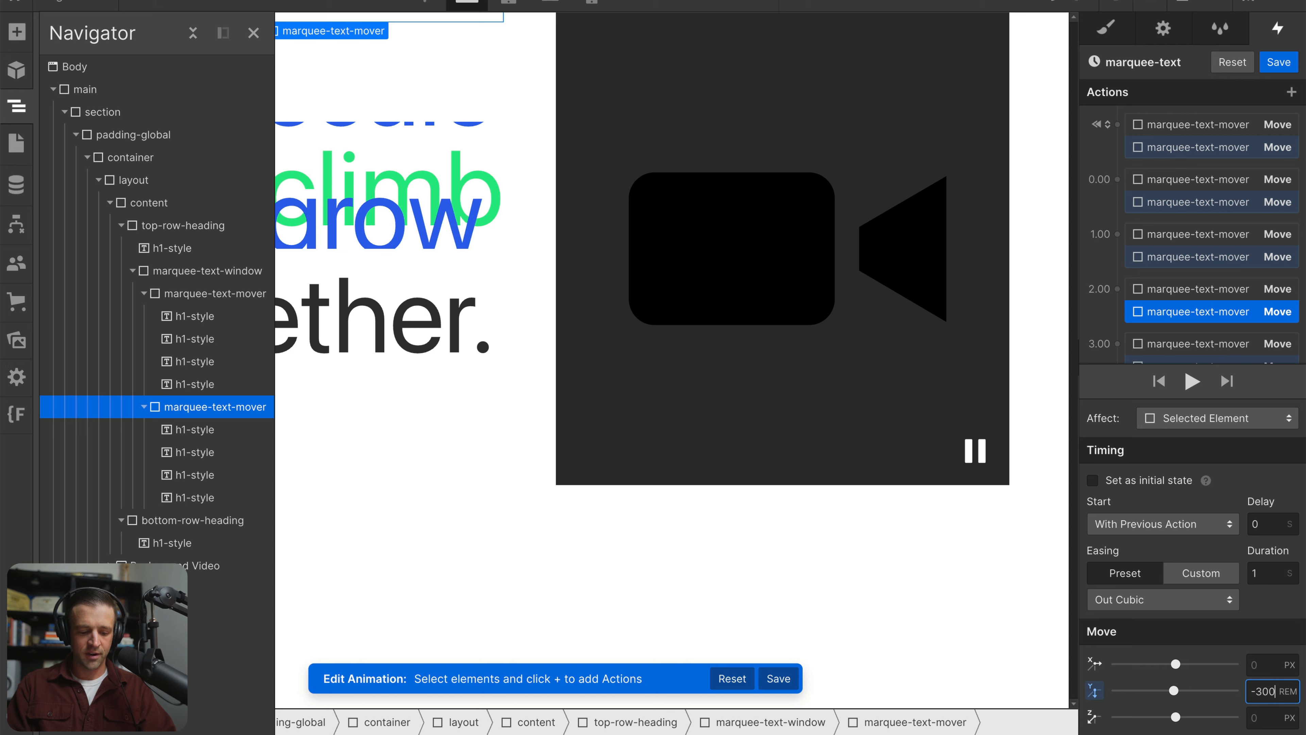
pyautogui.press('Return')
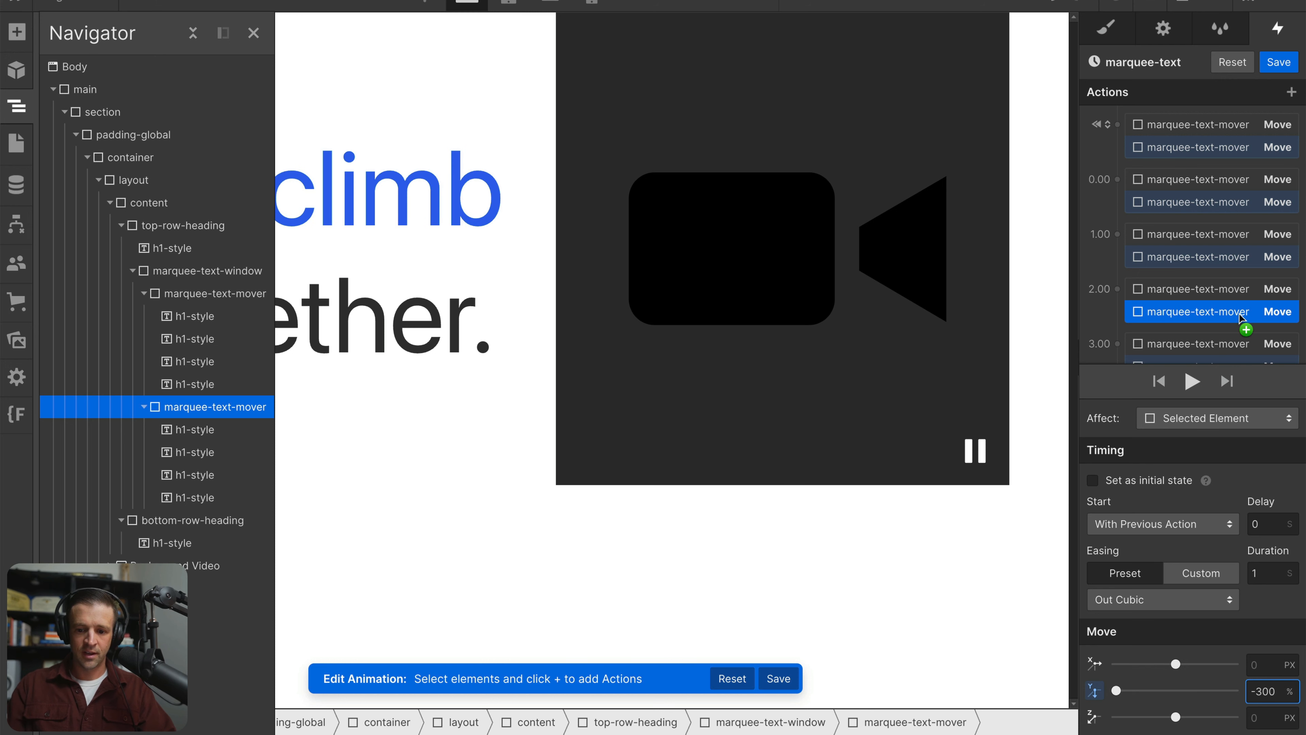
# Set the blue mover's vertical move at 3.00 s to 0% and play the marquee-text animation
pyautogui.click(1233, 345)
pyautogui.scroll(-1, 1207, 313)
pyautogui.click(1203, 322)
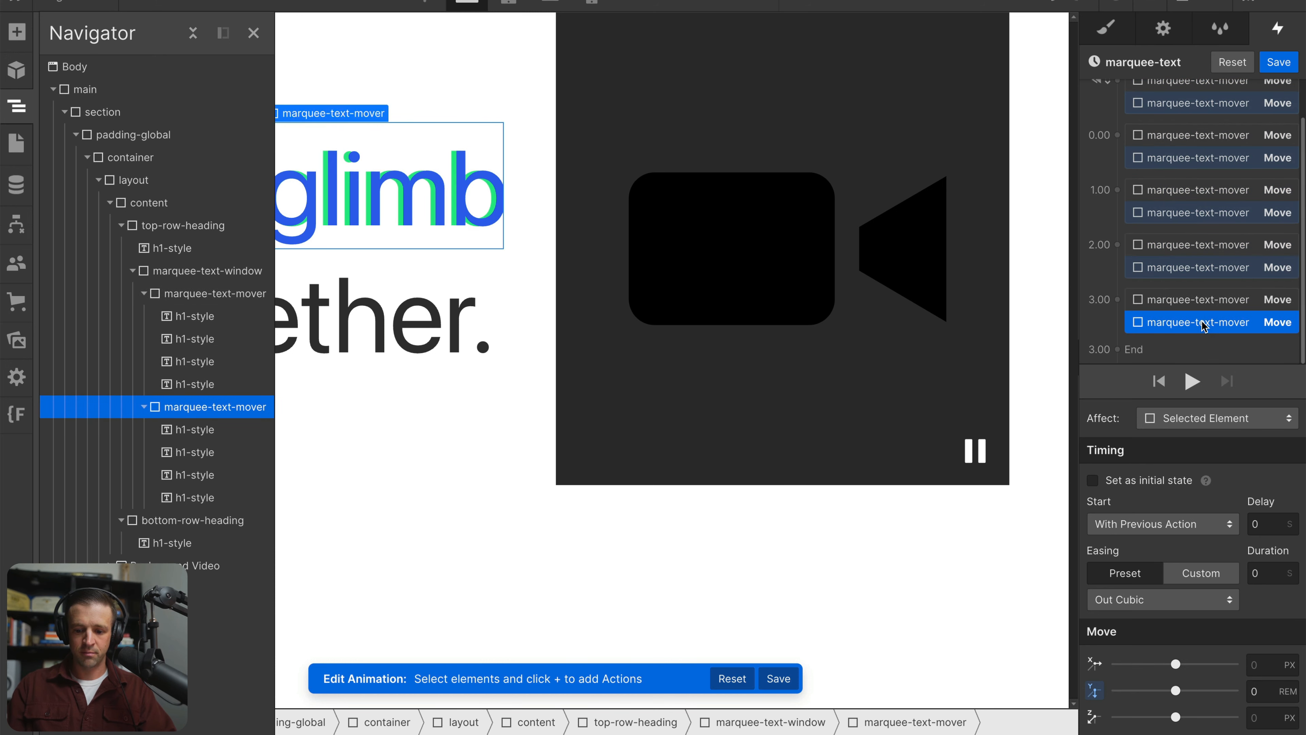
pyautogui.click(1270, 690)
pyautogui.write('%')
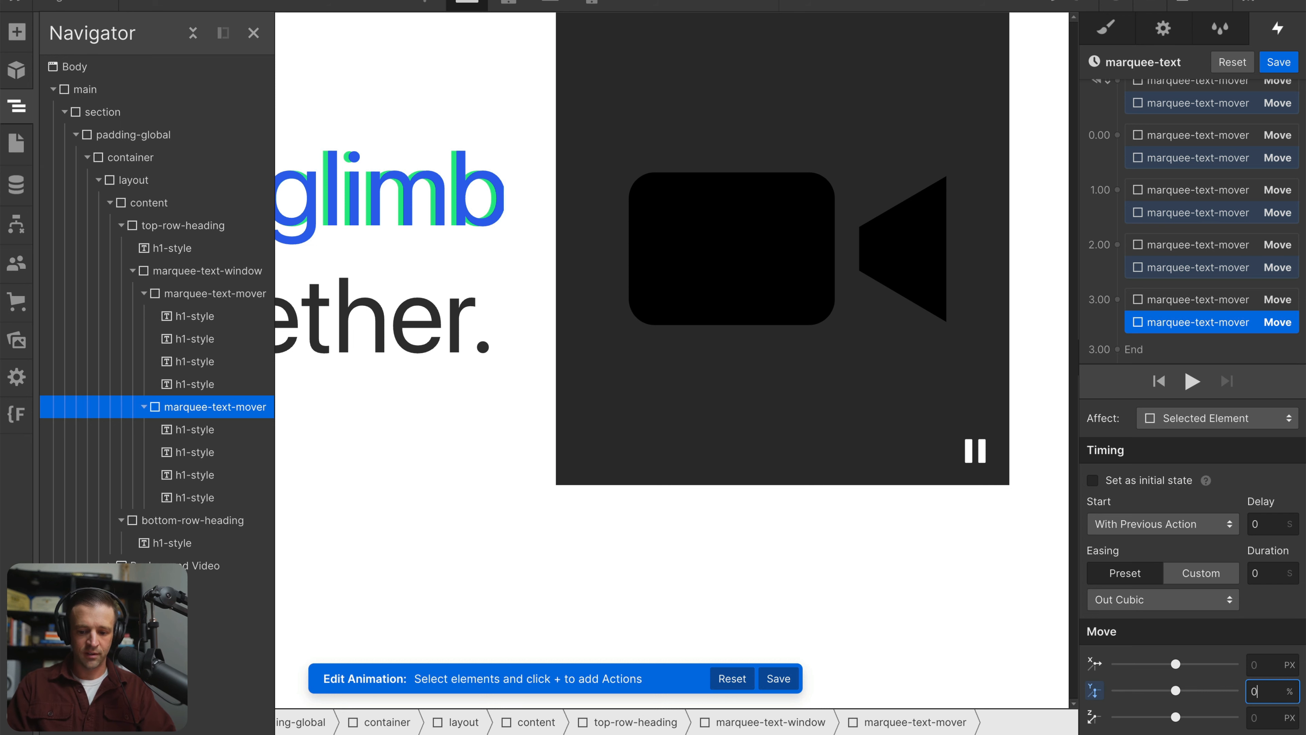
pyautogui.click(1191, 382)
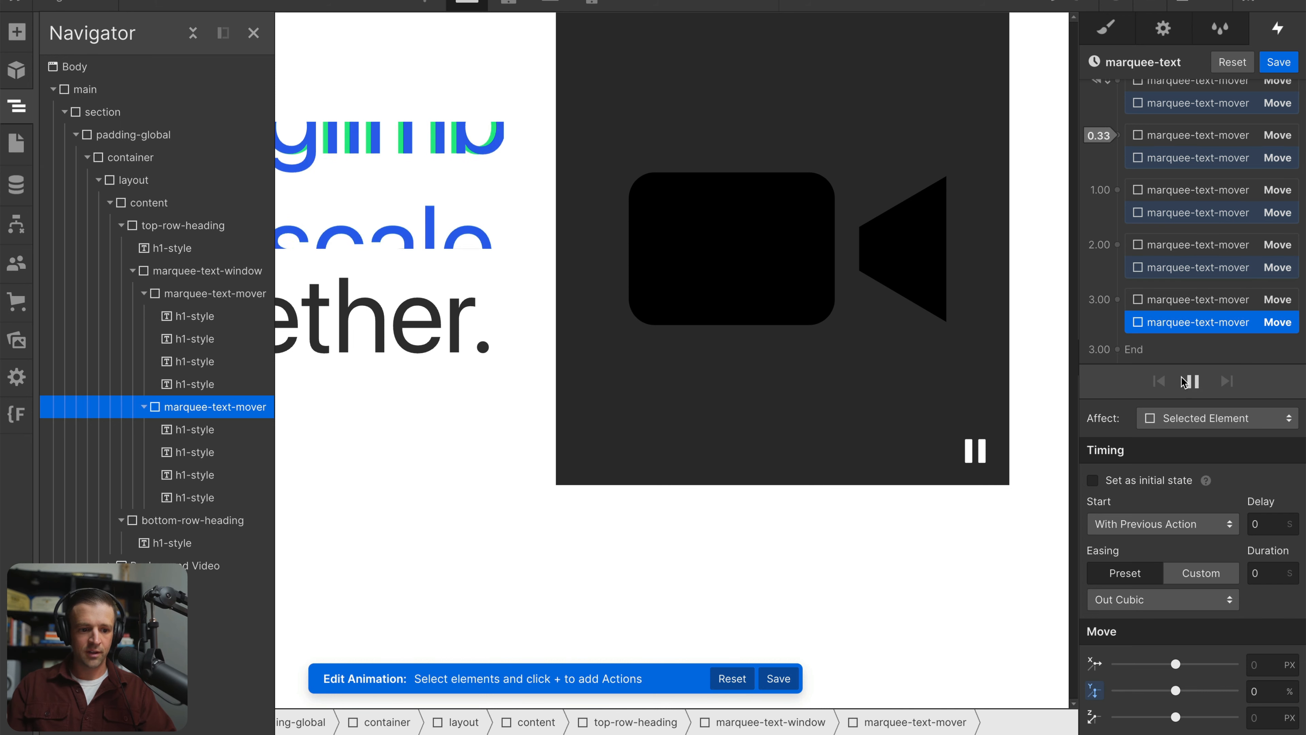